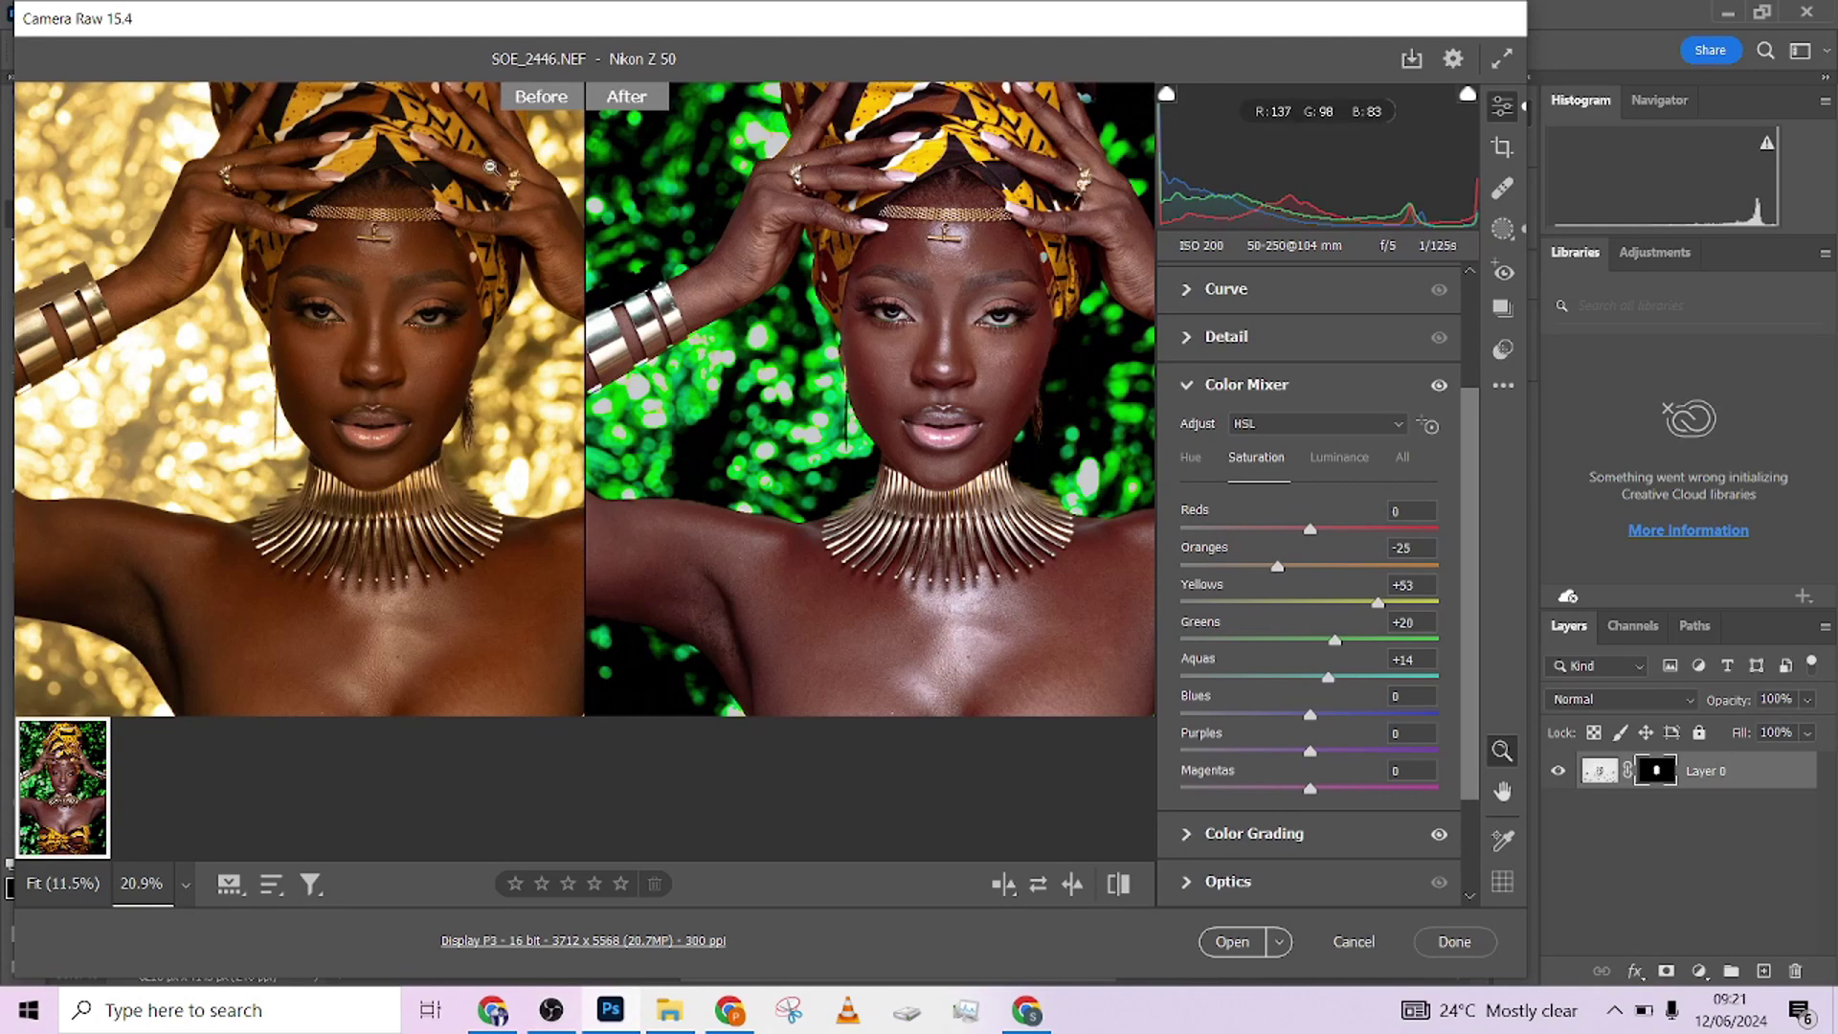
Step: Set Highlights to +53 in the Basic adjustments of the portrait
{"action": "left_click_drag", "start_coordinate": [998, 440], "coordinate": [885, 482]}
{"action": "key", "text": "h"}
{"action": "key", "text": "z"}
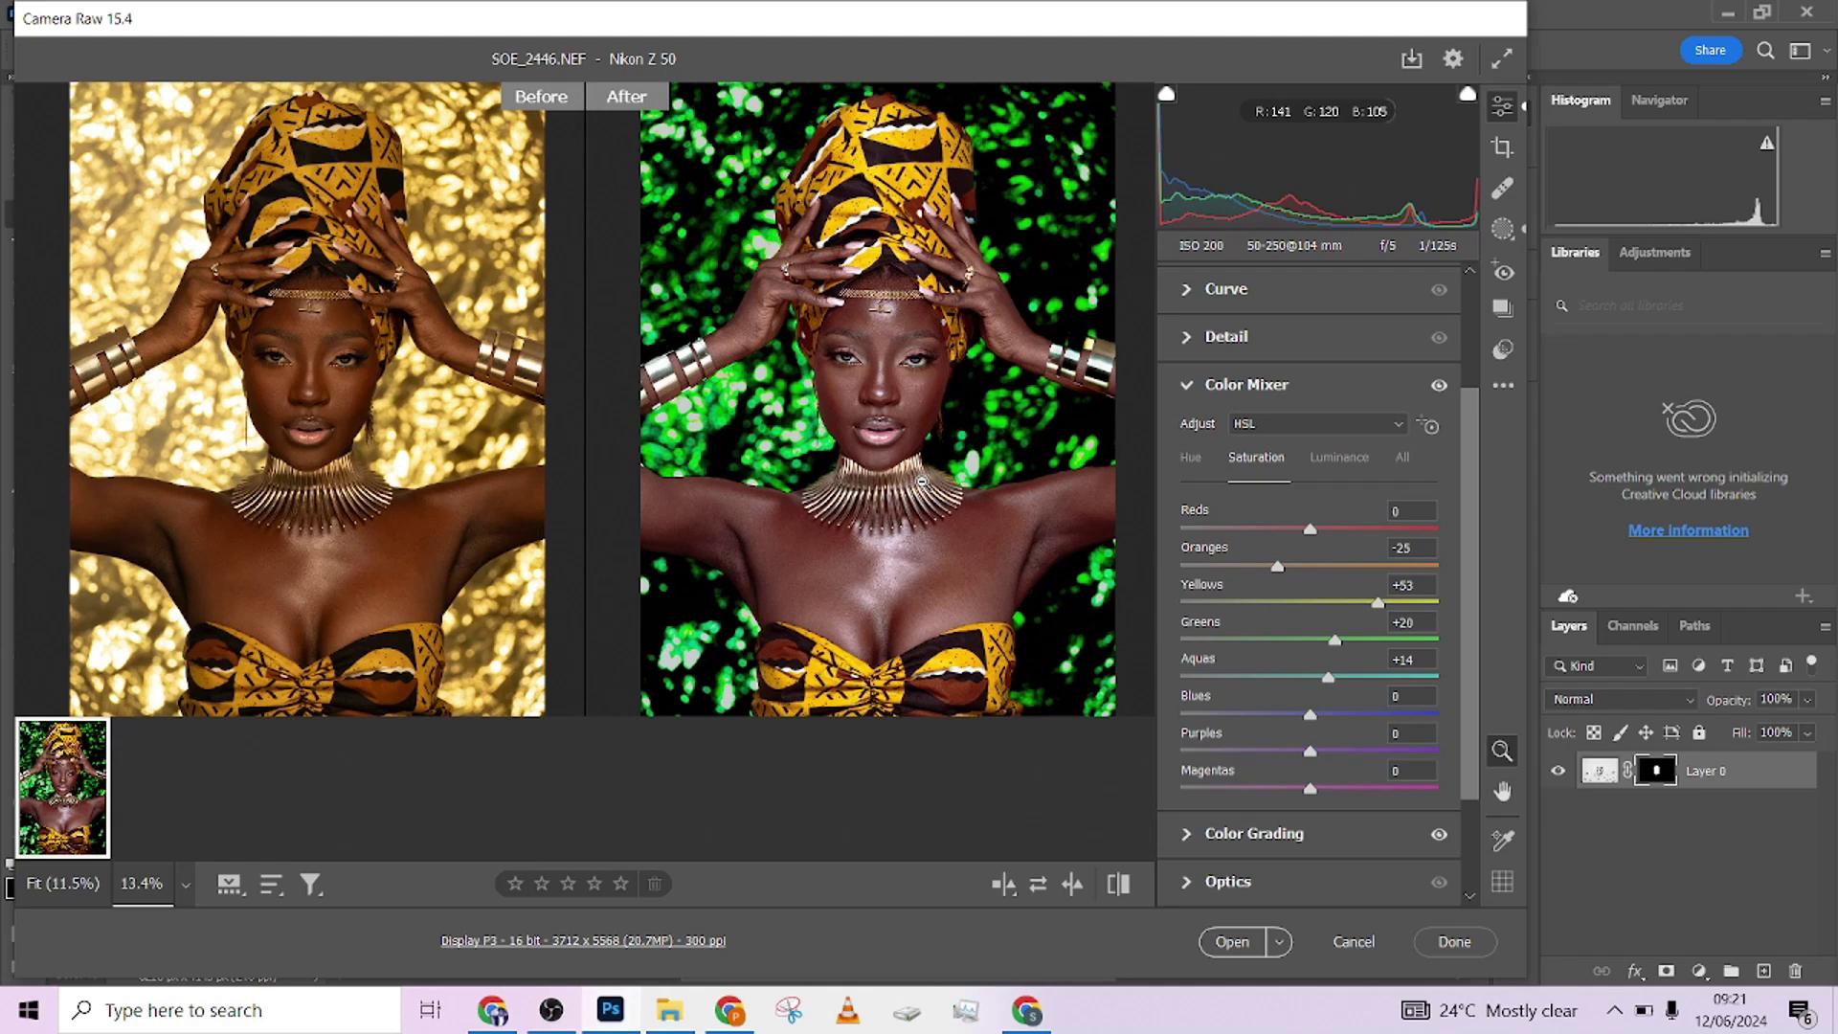
{"action": "left_click_drag", "start_coordinate": [868, 323], "coordinate": [1130, 318]}
{"action": "scroll", "coordinate": [1197, 325], "scroll_direction": "up", "scroll_amount": 3}
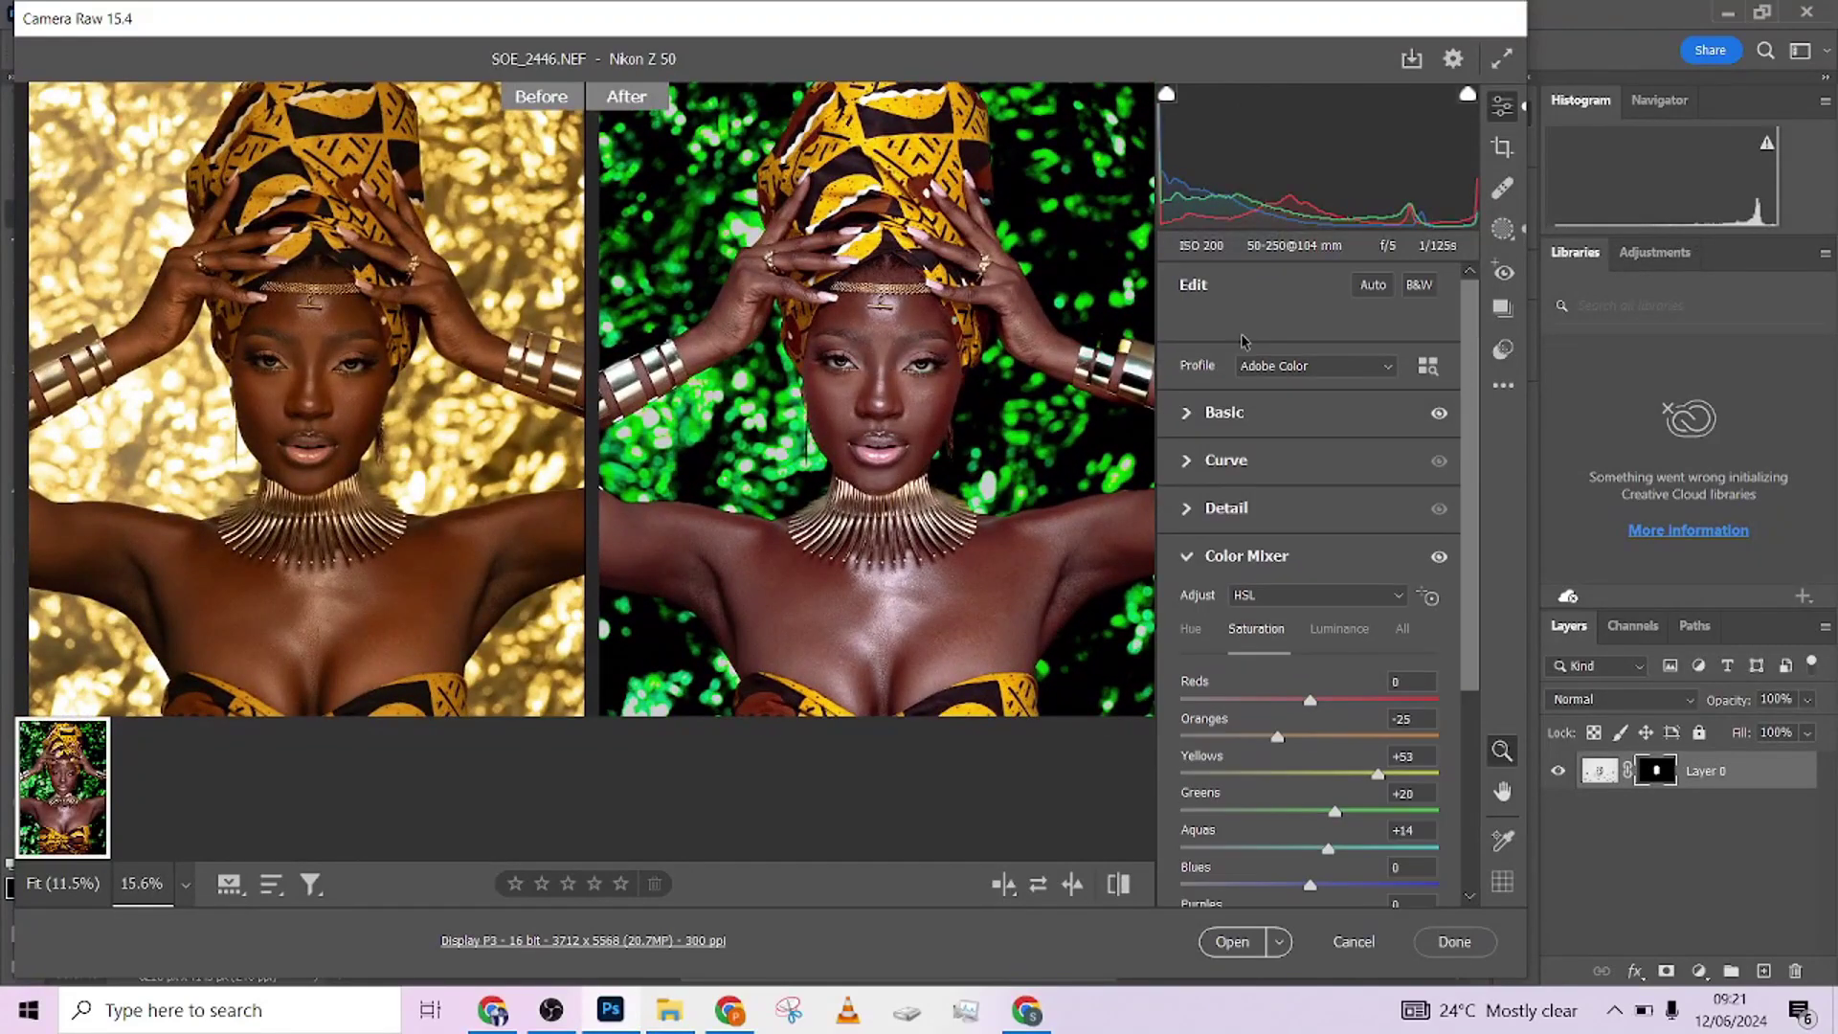
{"action": "left_click", "coordinate": [1184, 426]}
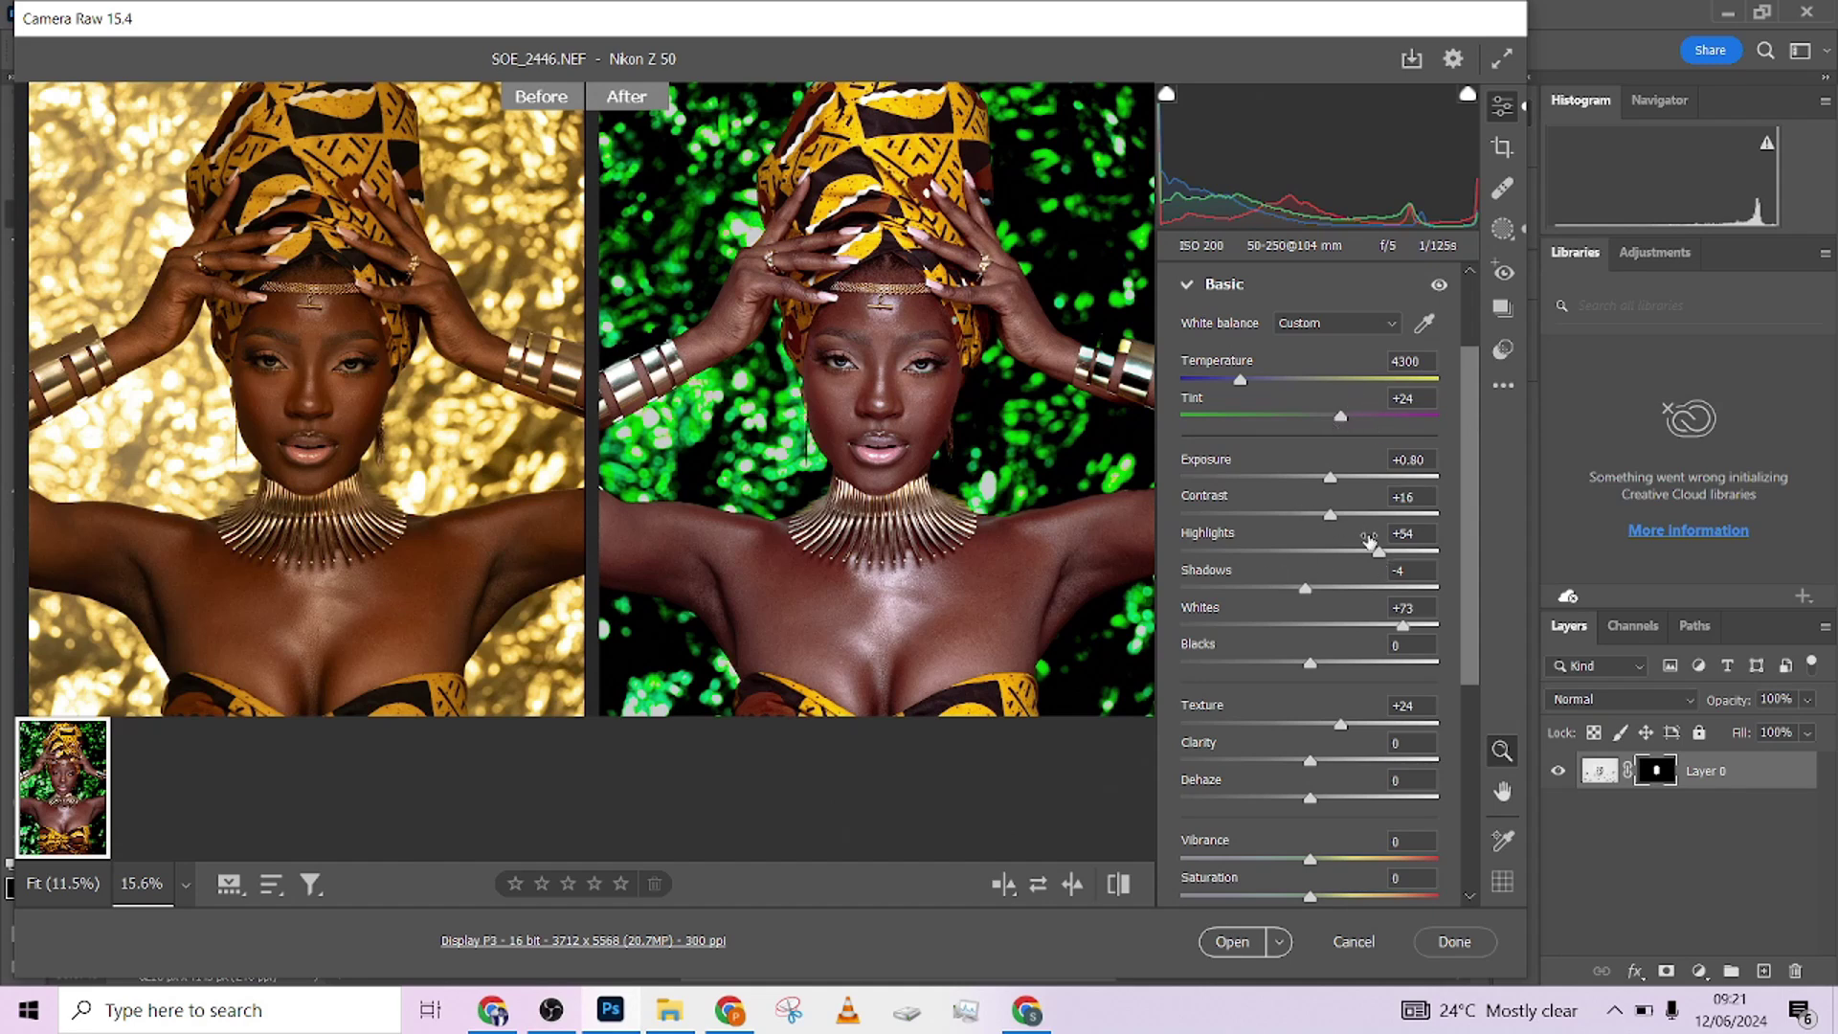
{"action": "mouse_move", "coordinate": [1379, 555]}
{"action": "left_mouse_down"}
{"action": "mouse_move", "coordinate": [1292, 555]}
{"action": "mouse_move", "coordinate": [1426, 555]}
{"action": "mouse_move", "coordinate": [1270, 557]}
{"action": "mouse_move", "coordinate": [1439, 557]}
{"action": "mouse_move", "coordinate": [1335, 557]}
{"action": "mouse_move", "coordinate": [1386, 557]}
{"action": "left_mouse_up"}
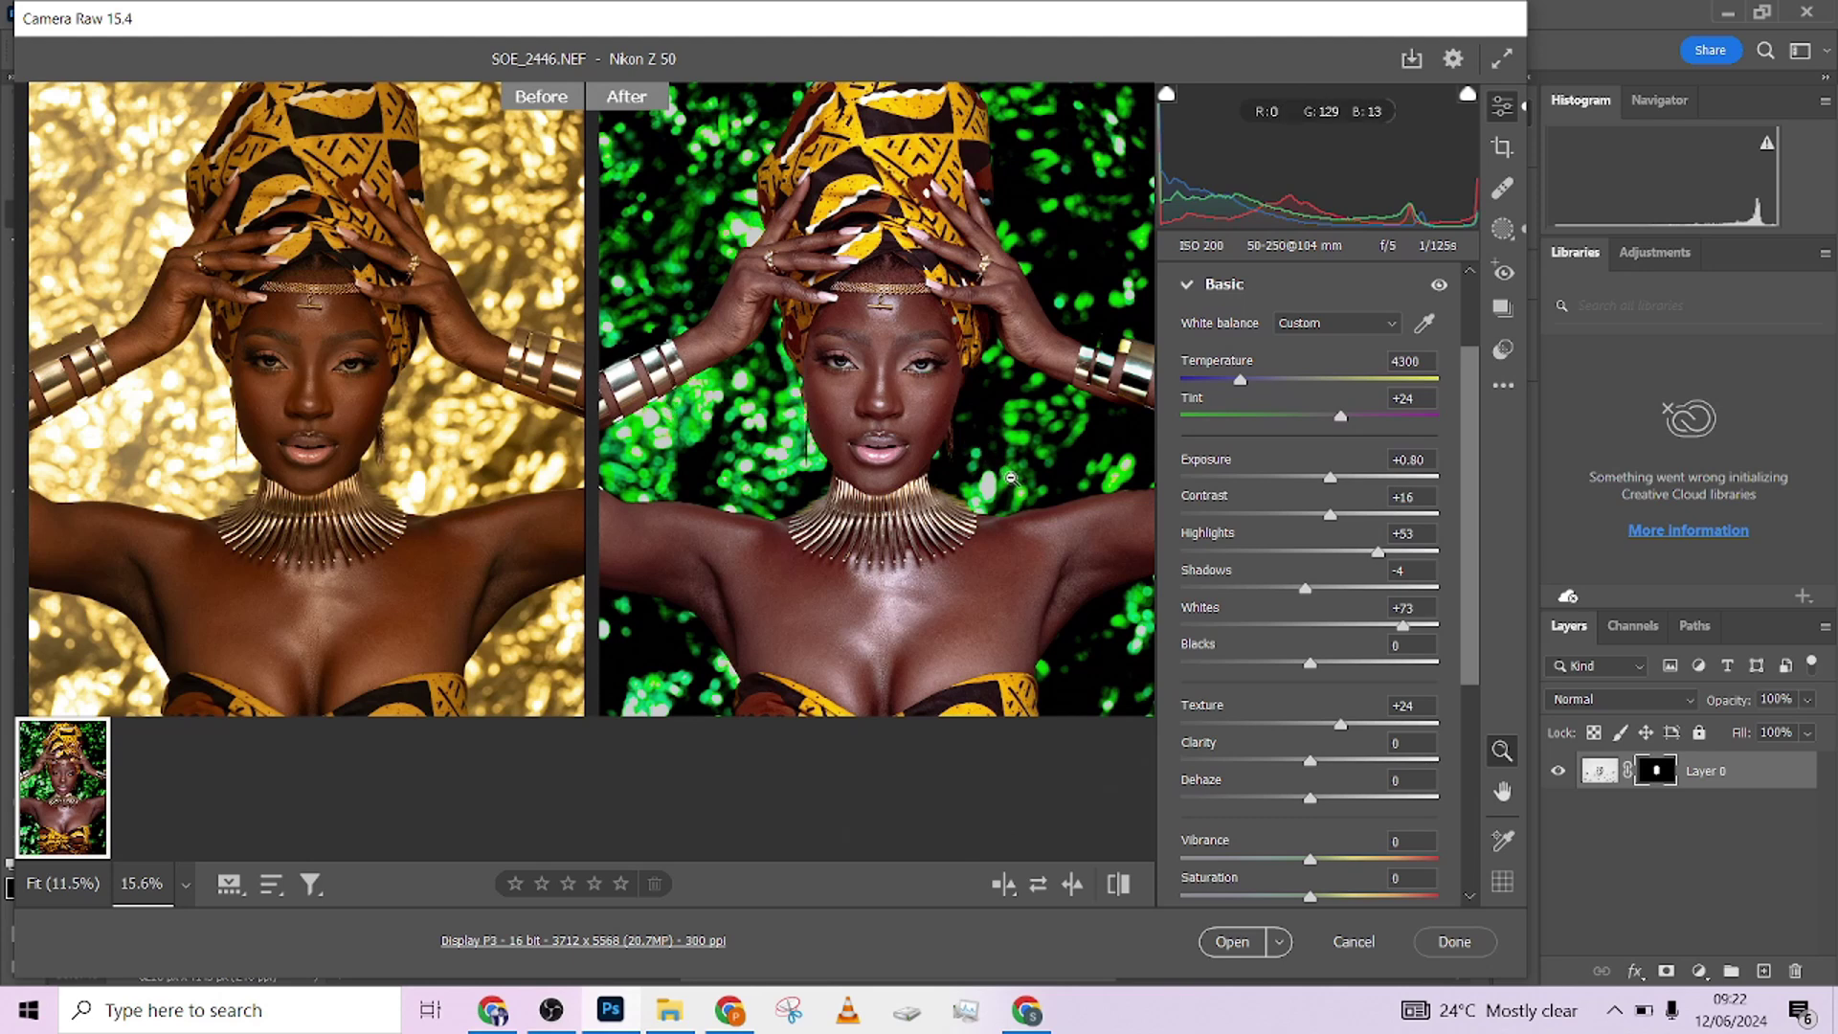
Step: Examine the Light and Color settings of the existing background mask, Mask 1
{"action": "scroll", "coordinate": [1469, 550], "scroll_direction": "down", "scroll_amount": 1}
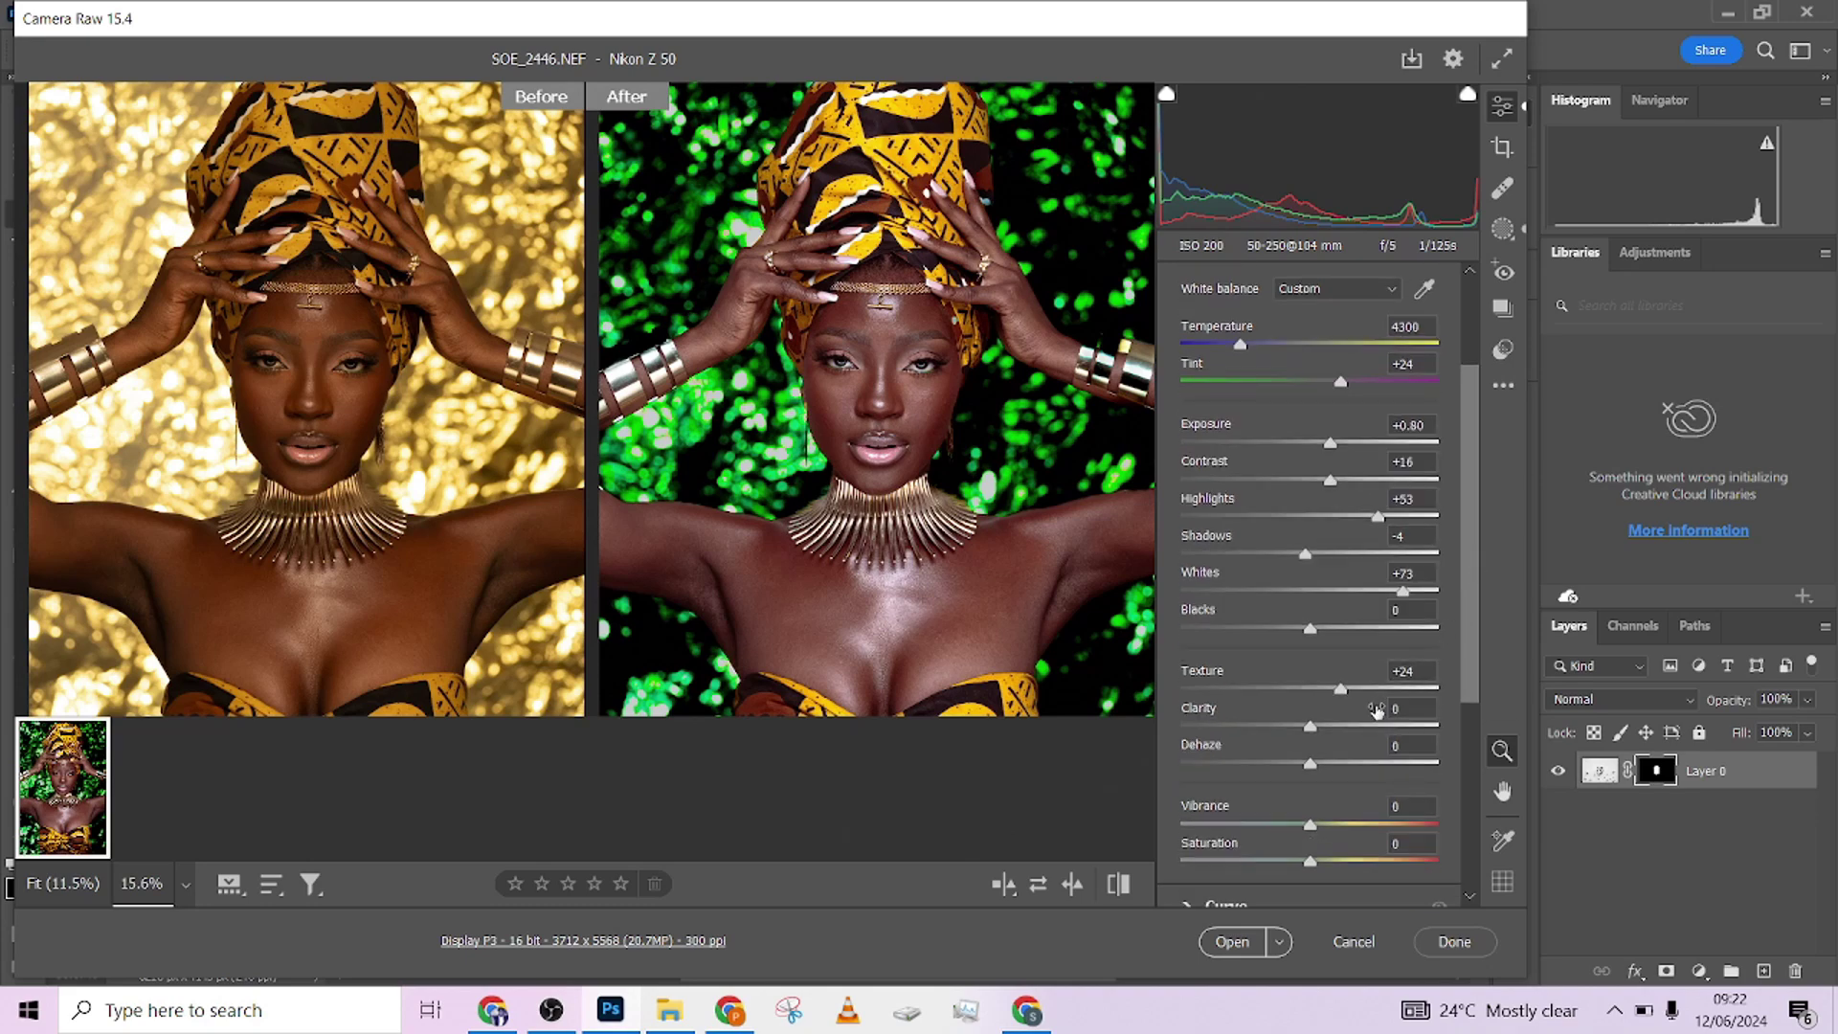
{"action": "mouse_move", "coordinate": [907, 388]}
{"action": "left_mouse_down"}
{"action": "mouse_move", "coordinate": [1083, 415]}
{"action": "mouse_move", "coordinate": [900, 384]}
{"action": "left_mouse_up"}
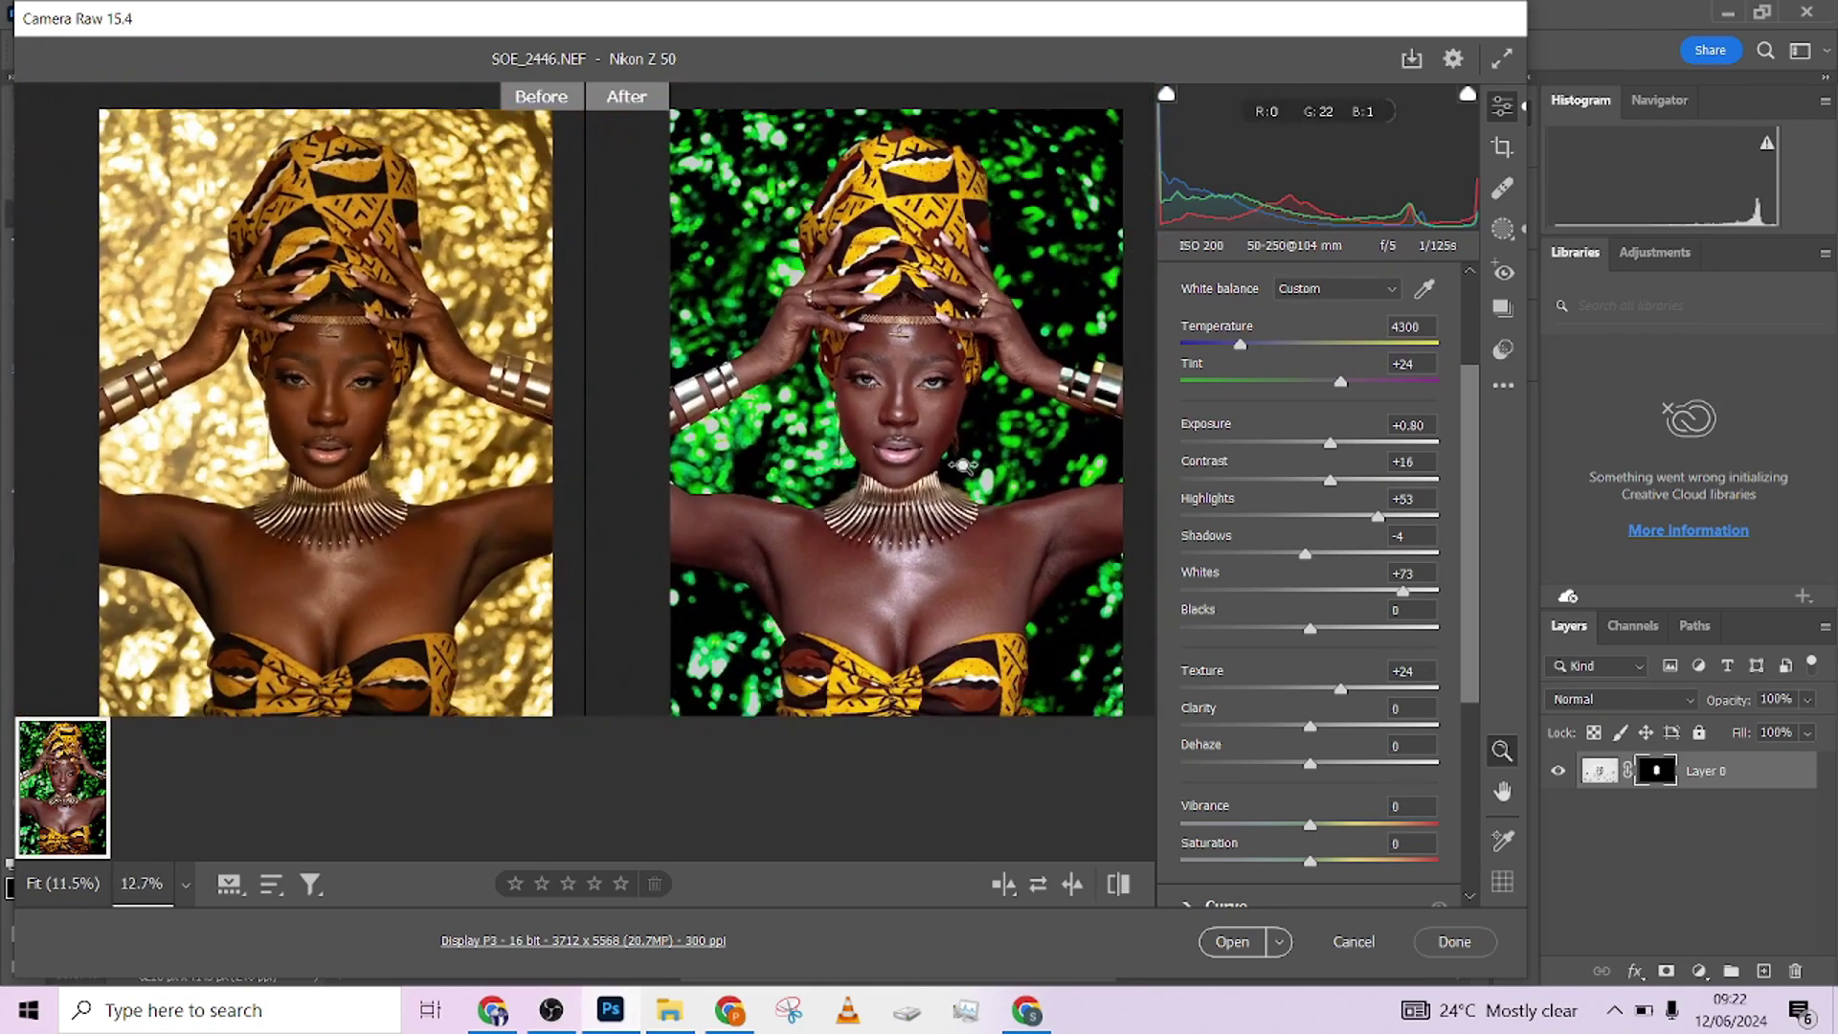
{"action": "left_click_drag", "start_coordinate": [972, 467], "coordinate": [953, 465]}
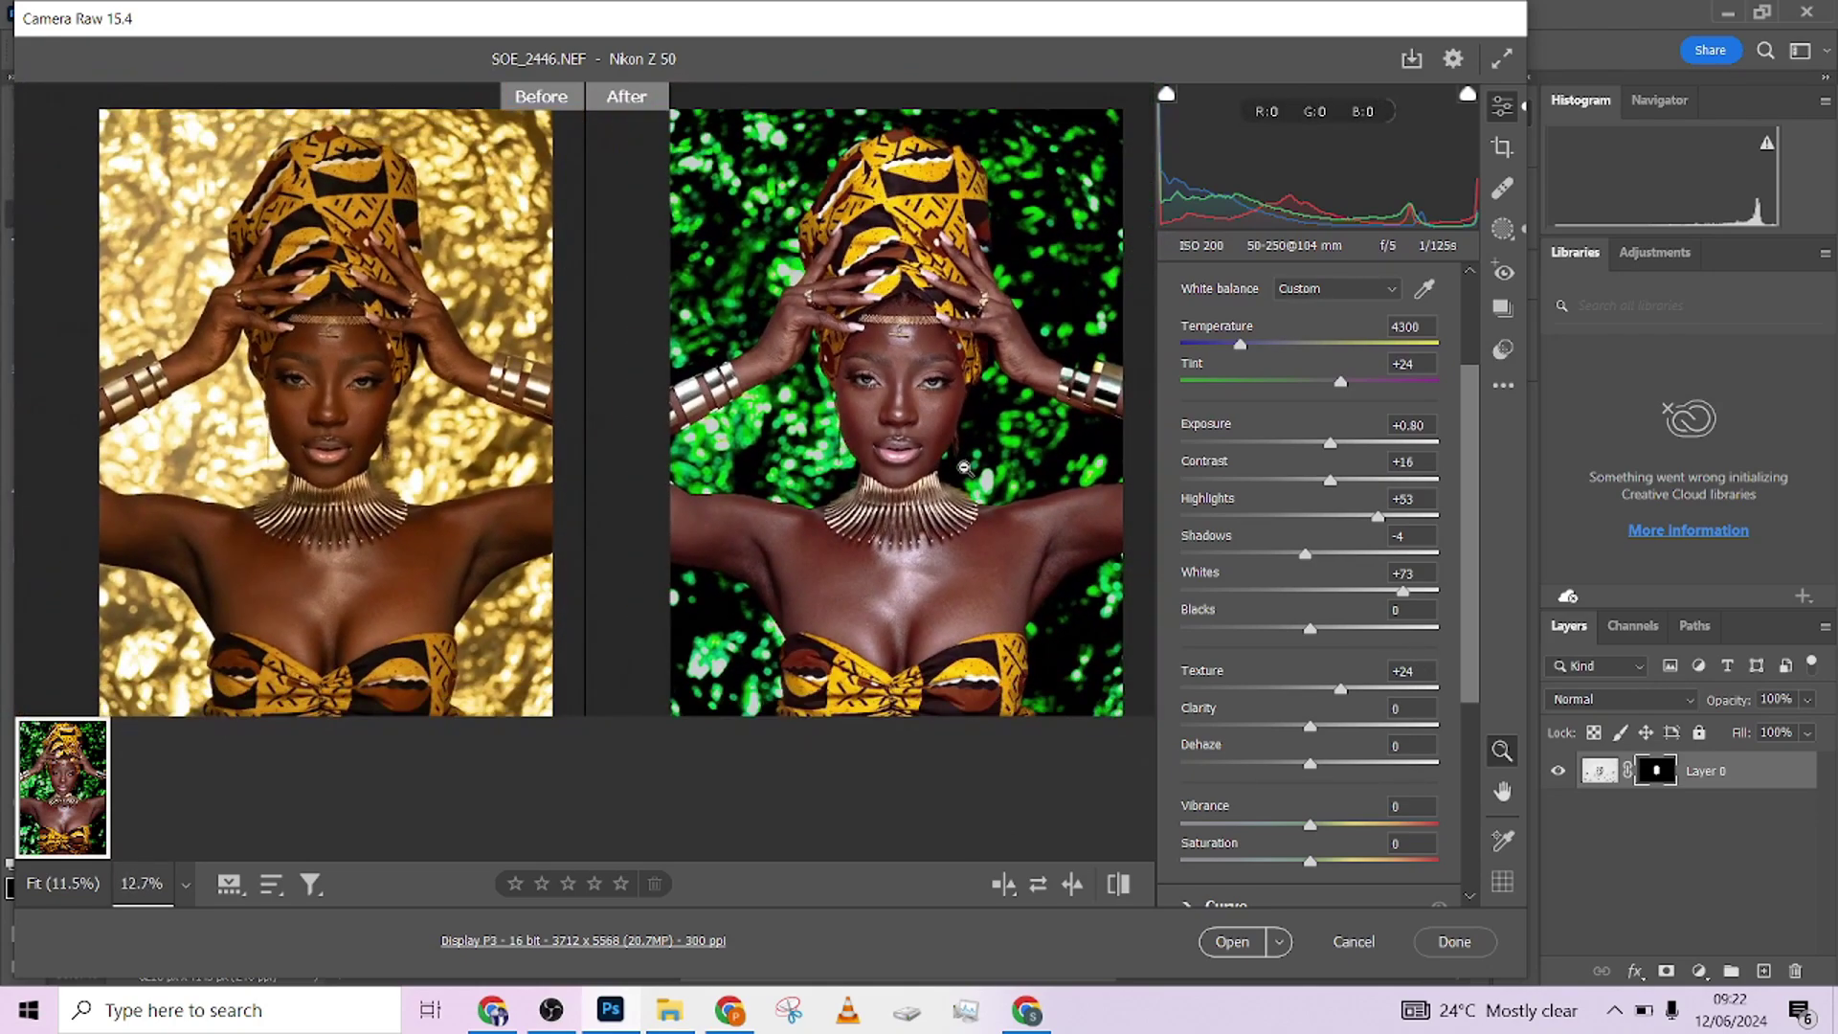
{"action": "left_click", "coordinate": [1503, 229]}
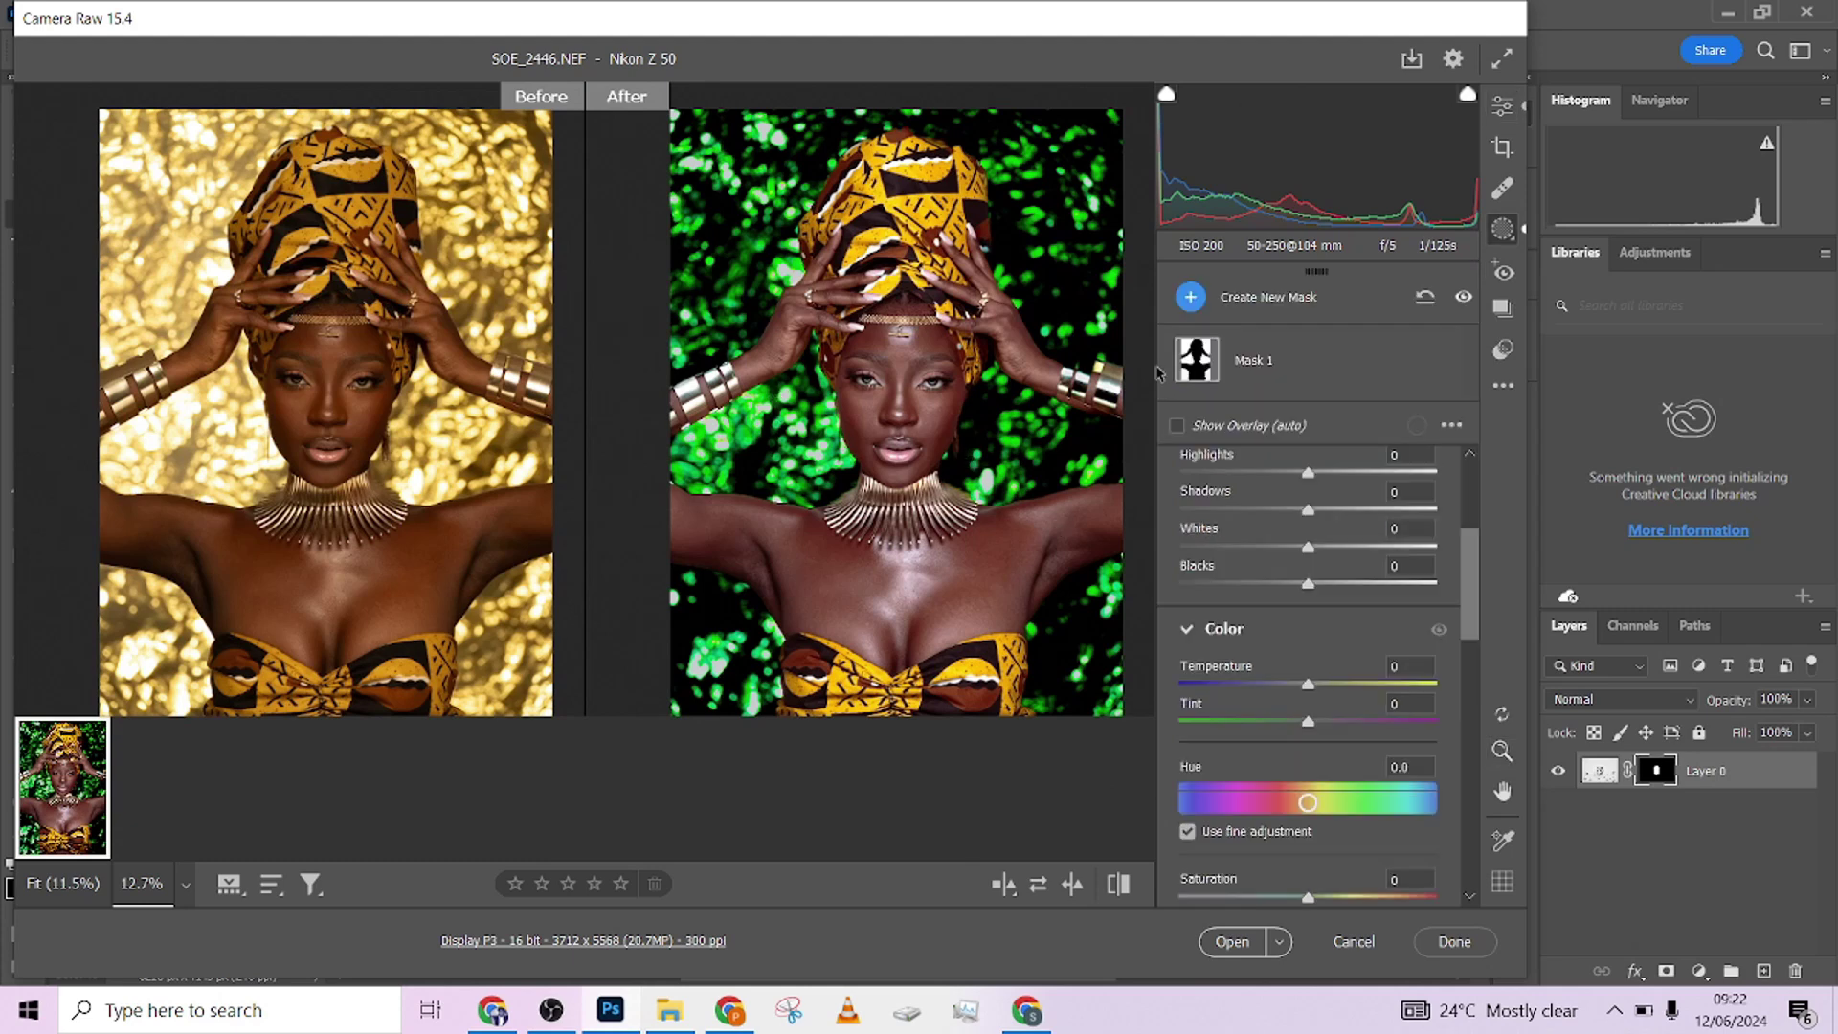
{"action": "mouse_move", "coordinate": [1196, 371]}
{"action": "left_click", "coordinate": [1194, 300]}
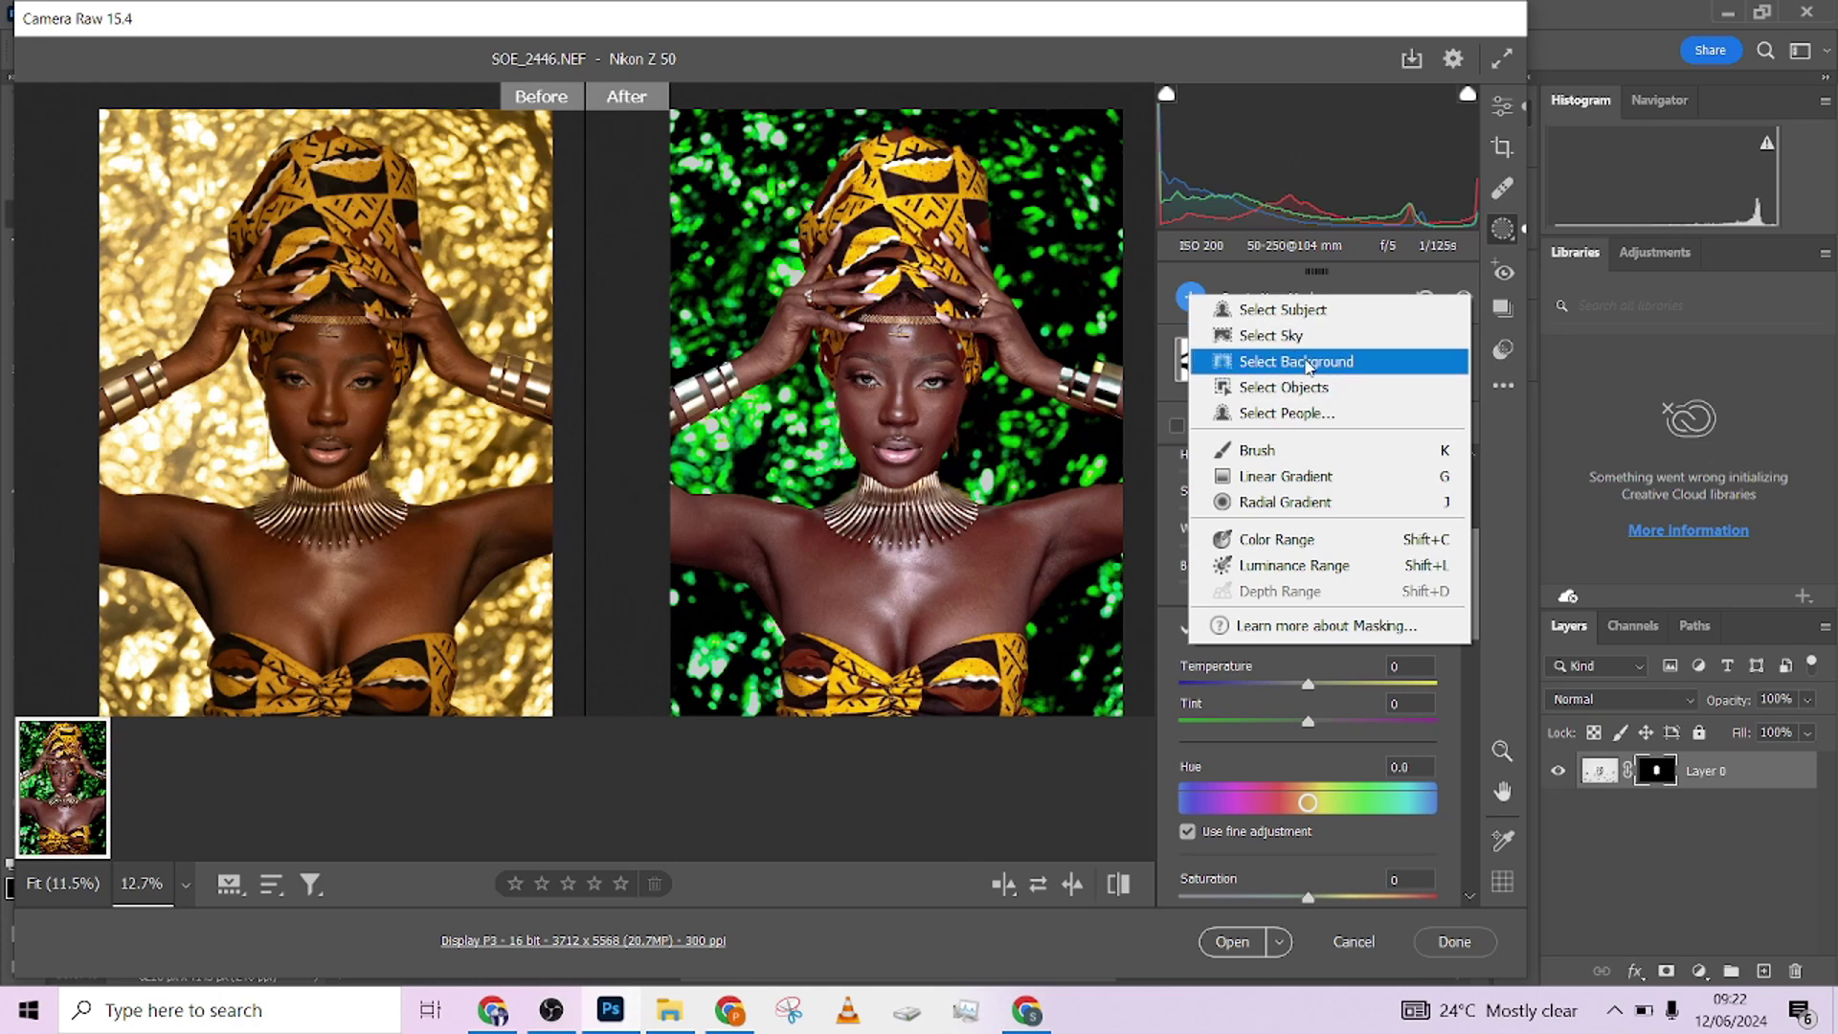
{"action": "left_click", "coordinate": [1307, 367]}
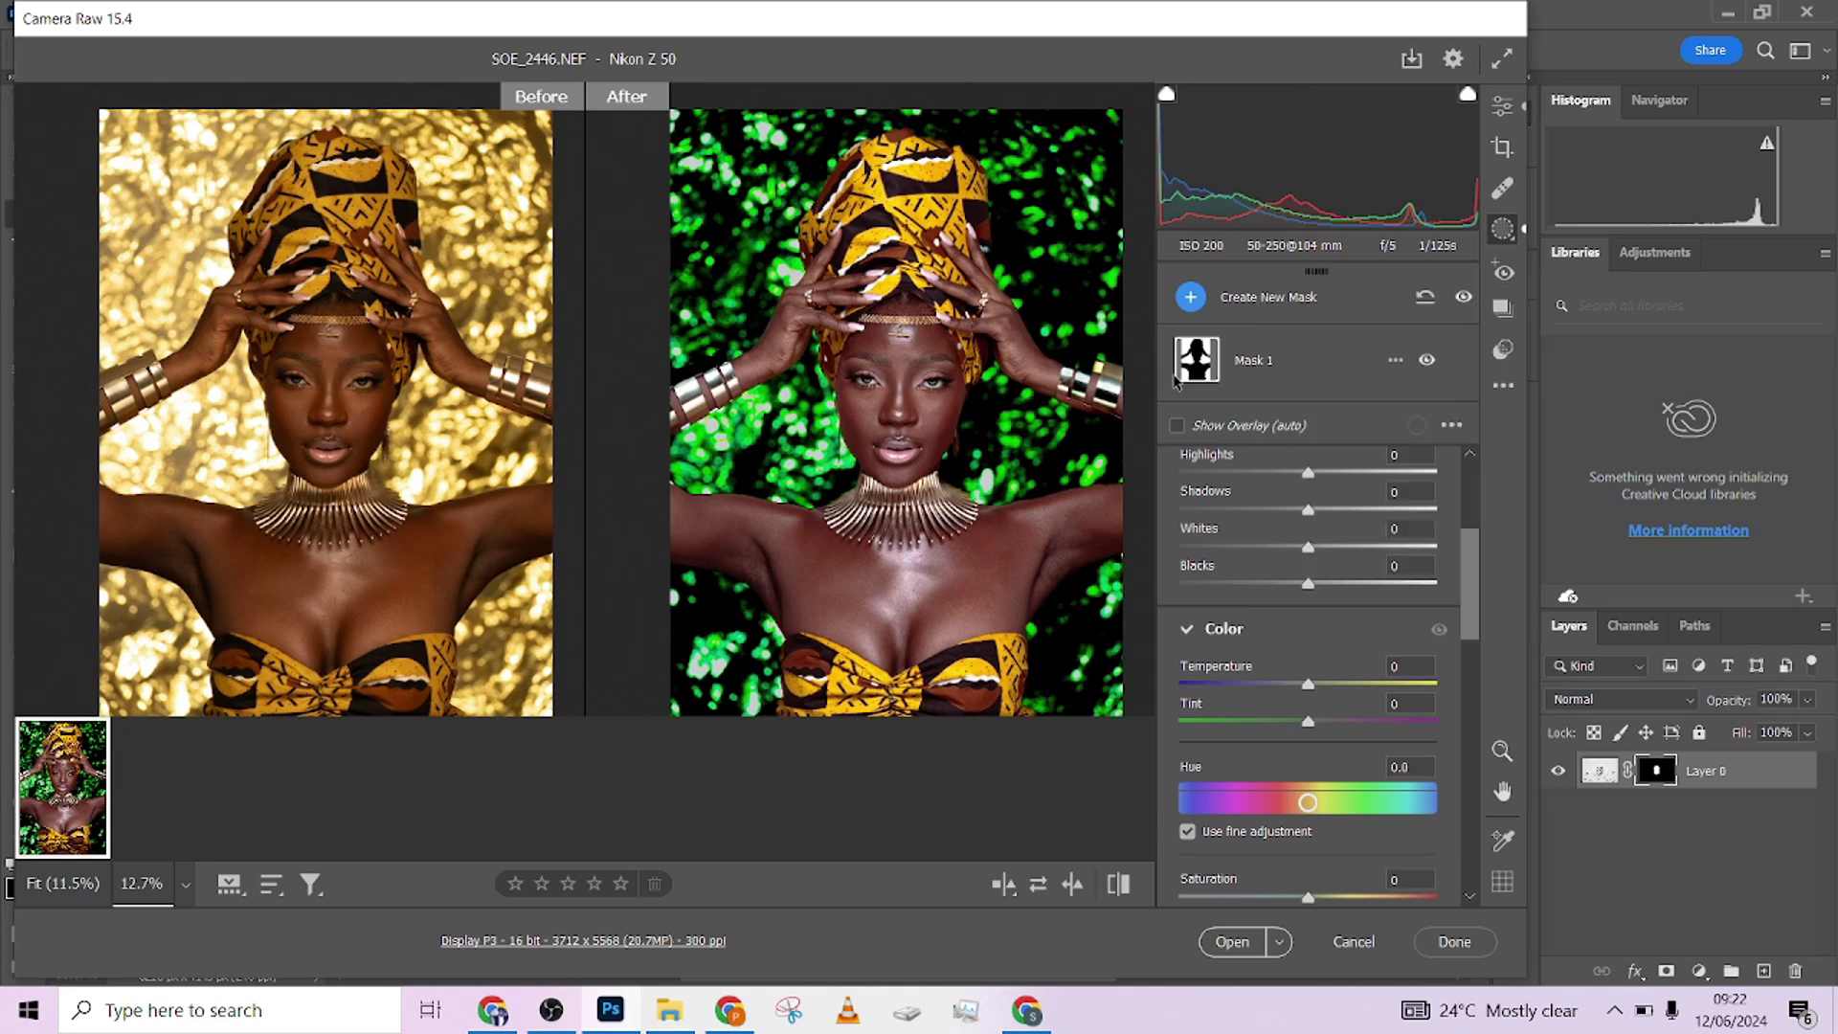
{"action": "left_click_drag", "start_coordinate": [1462, 549], "coordinate": [1473, 598]}
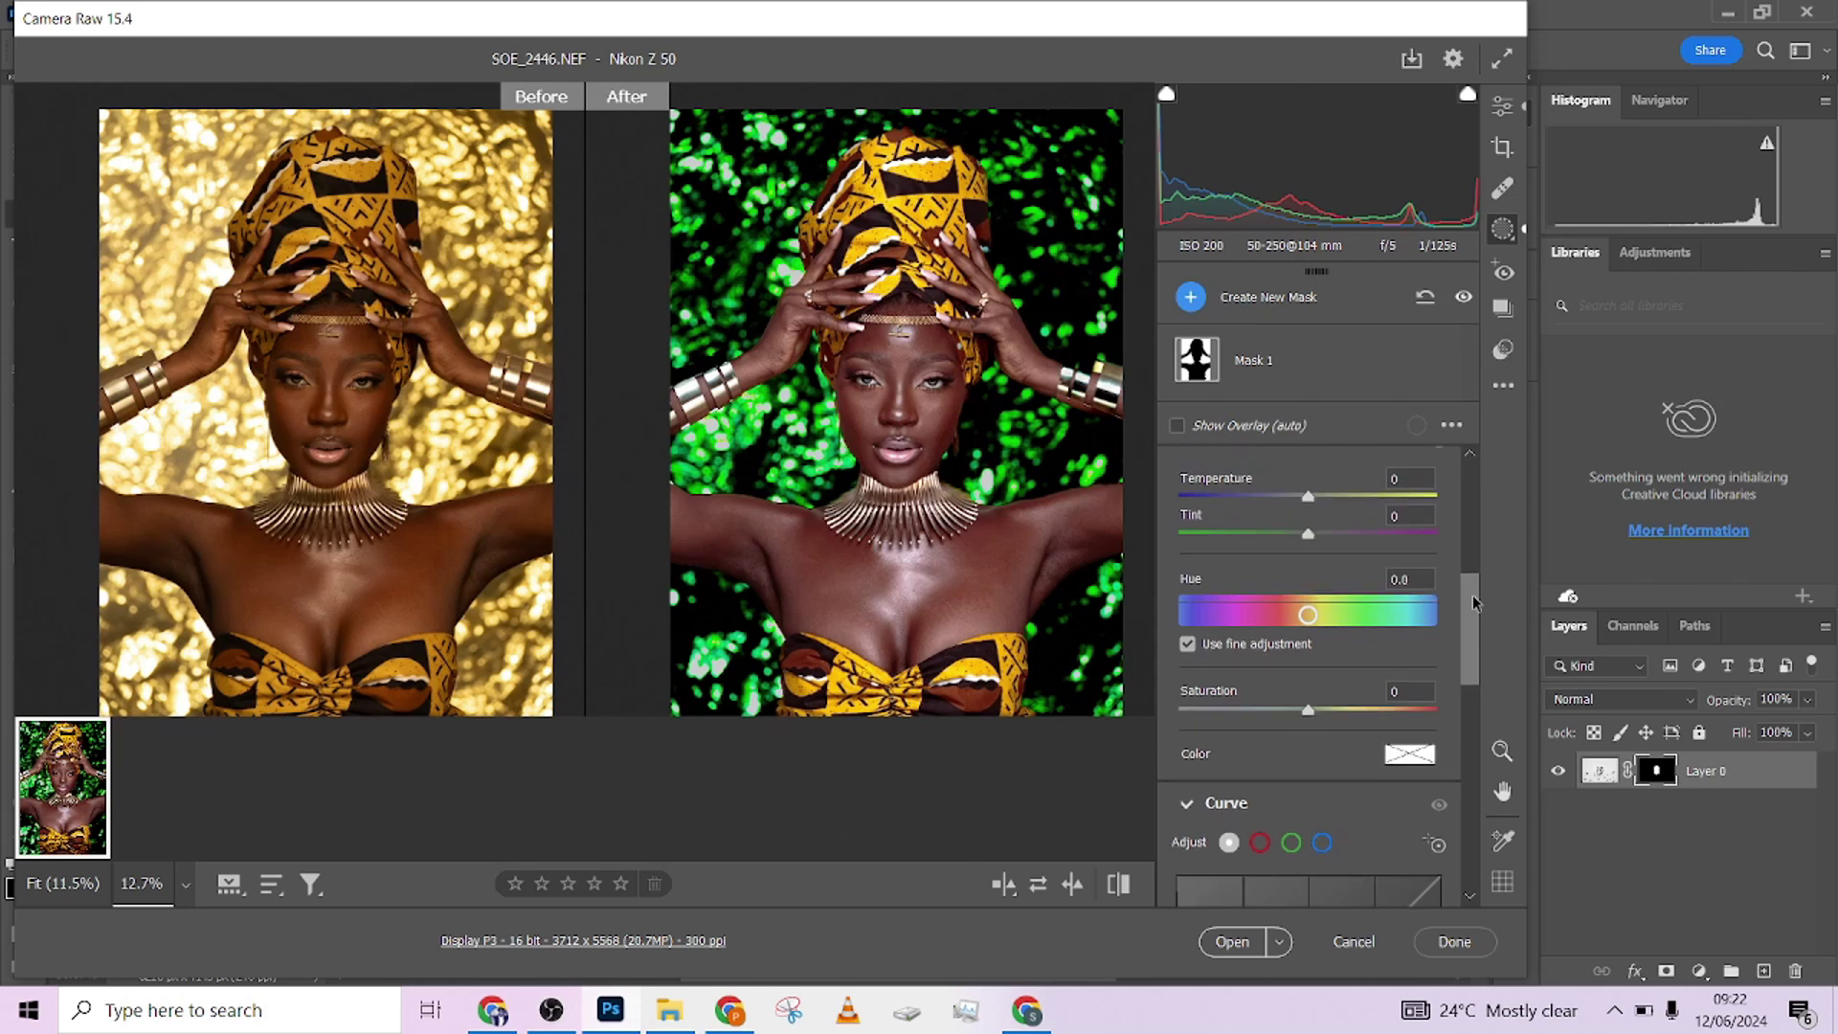
{"action": "left_click", "coordinate": [1210, 372]}
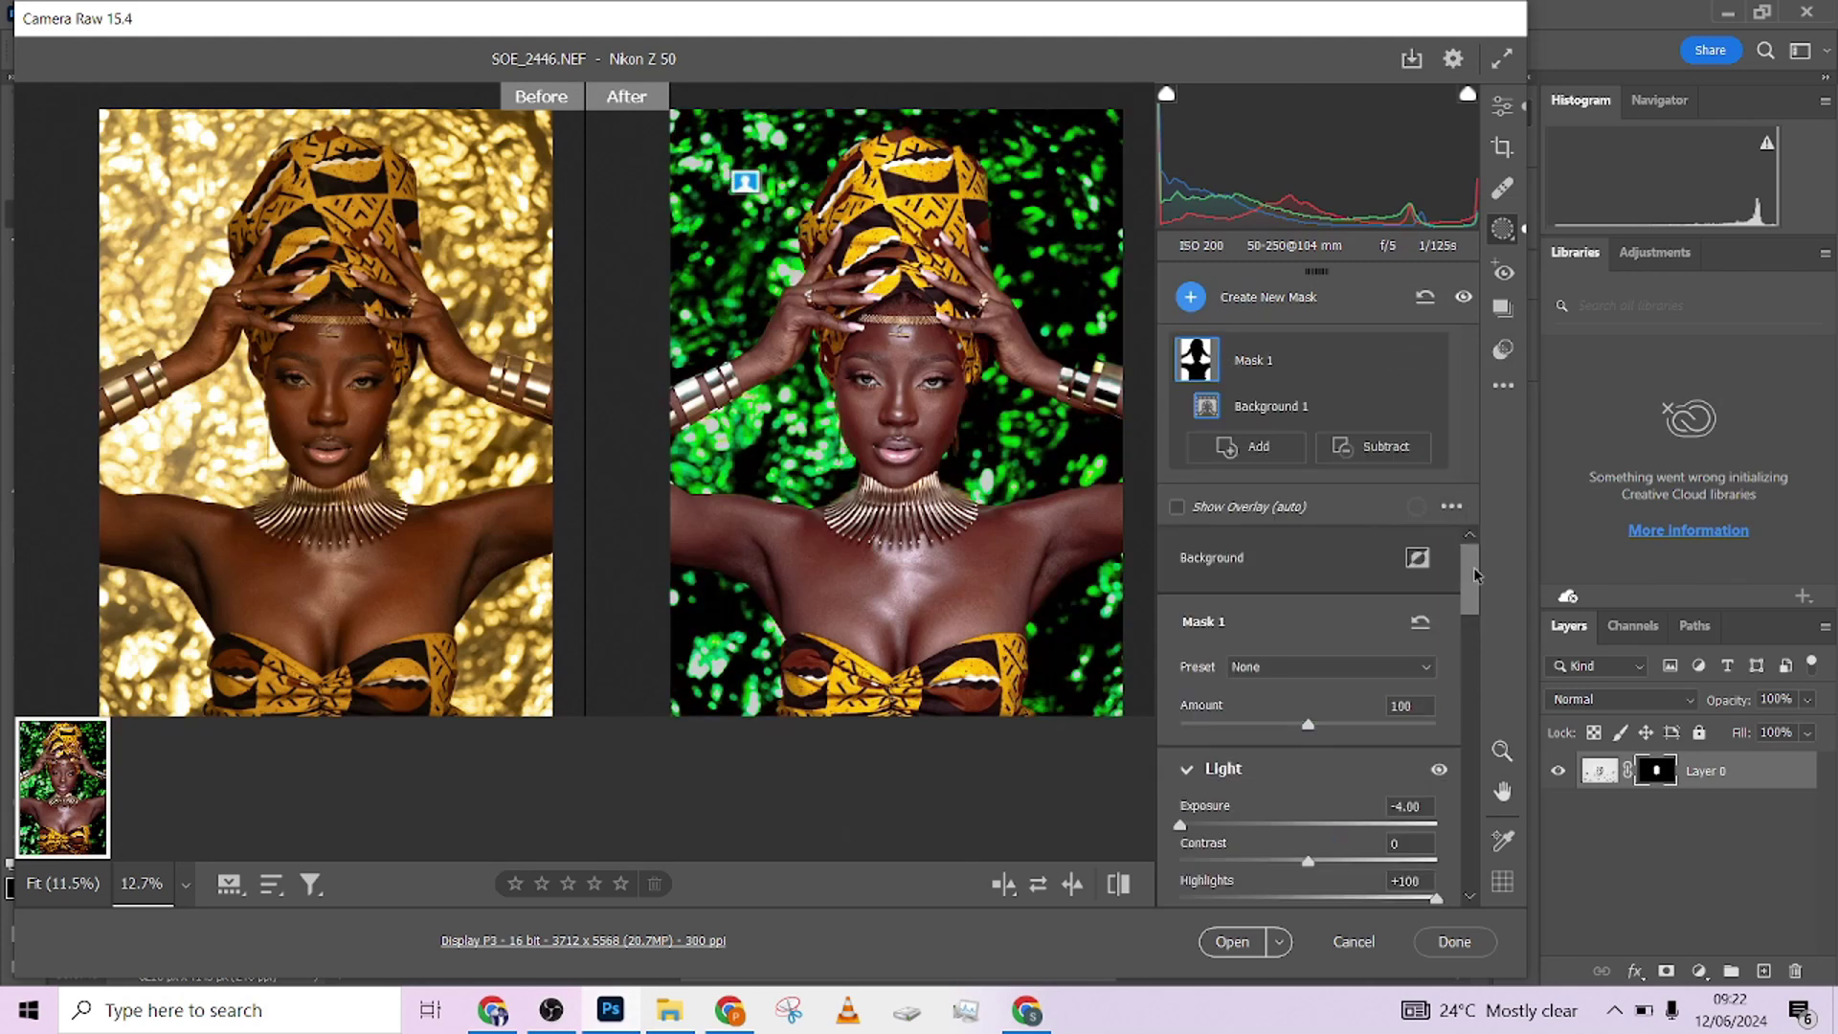
{"action": "left_click_drag", "start_coordinate": [1462, 585], "coordinate": [1471, 666]}
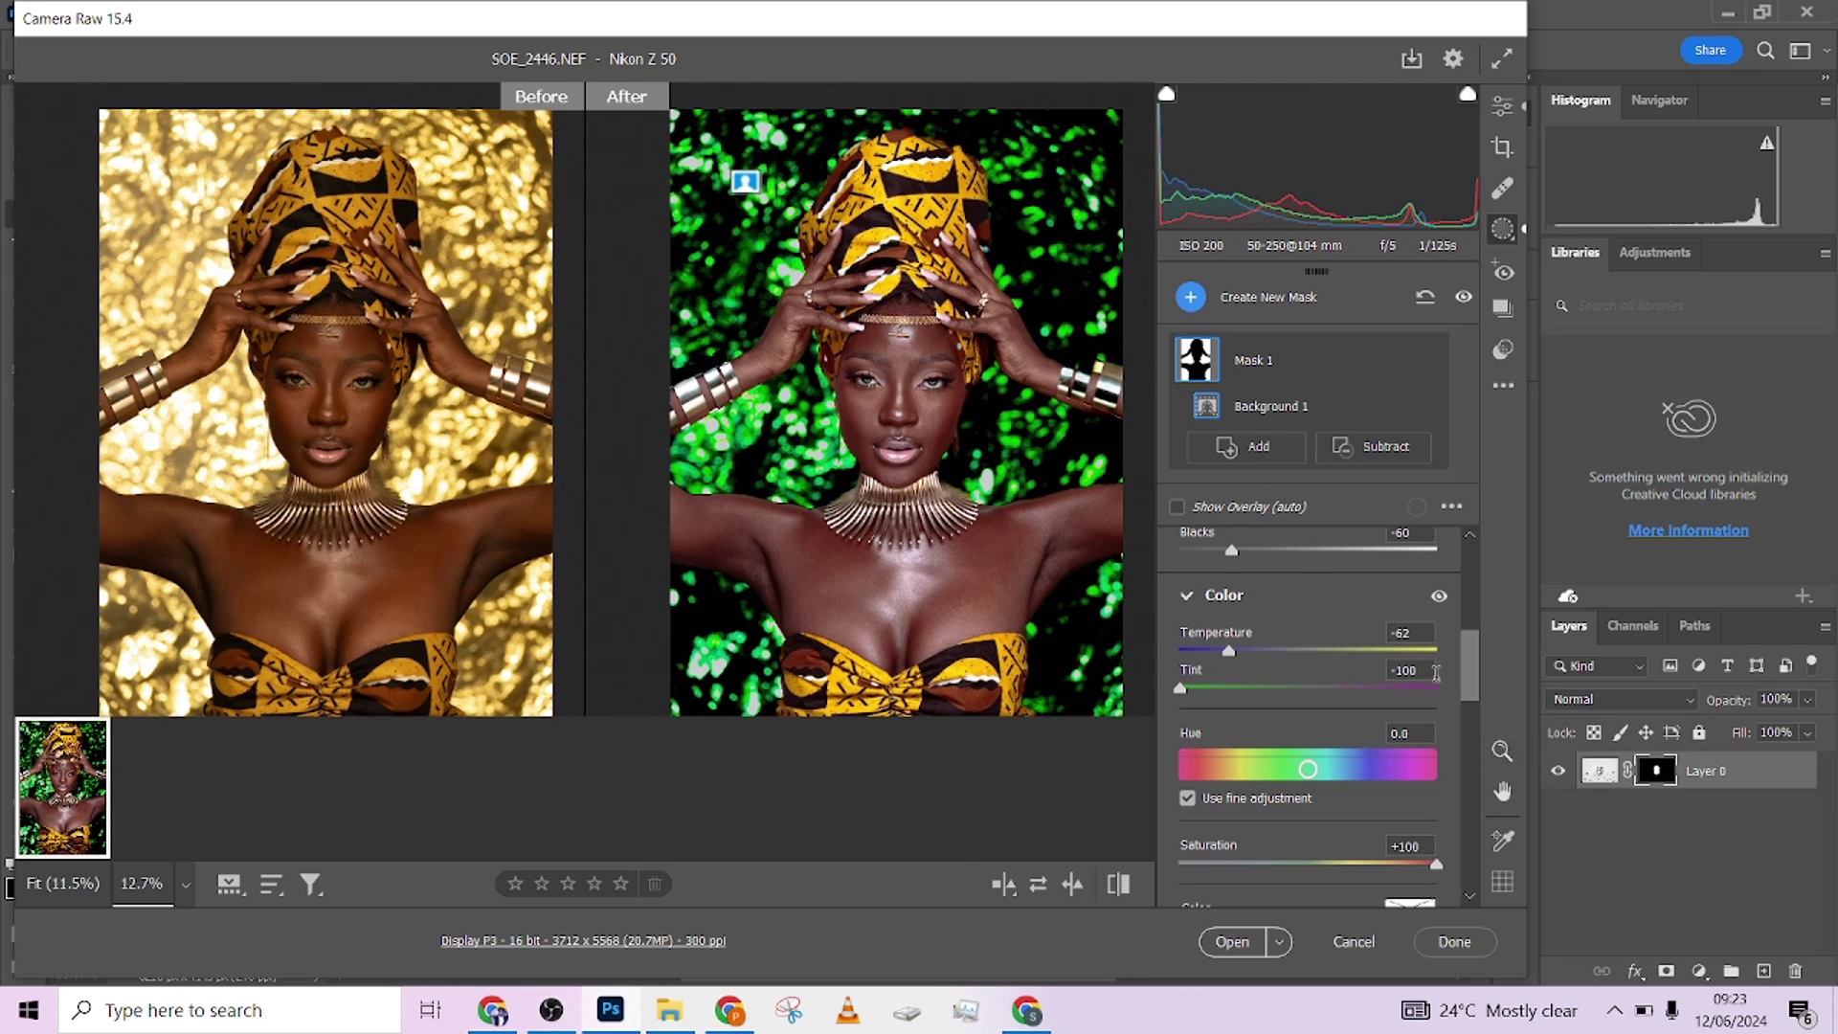
{"action": "scroll", "coordinate": [1436, 675], "scroll_direction": "down", "scroll_amount": 5}
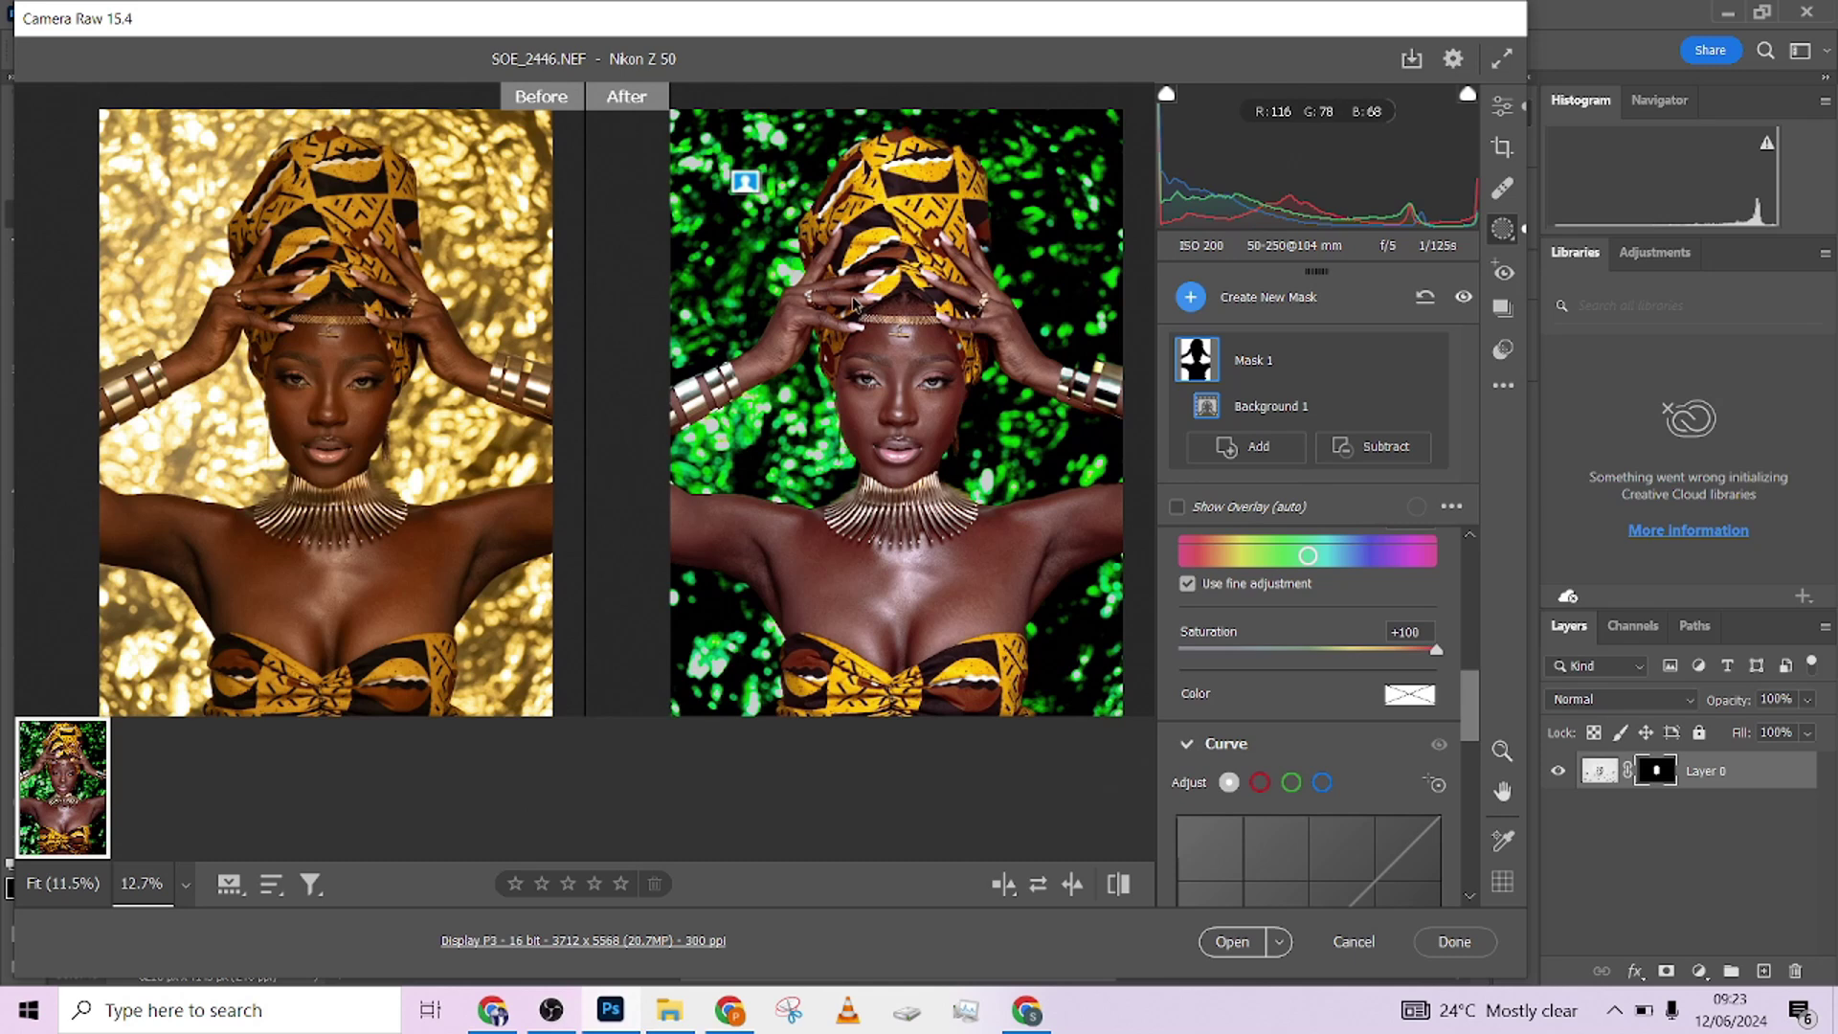
Step: Compare the portrait with the Midtones color grading off and on, including a close view of the face
{"action": "left_click", "coordinate": [1501, 106]}
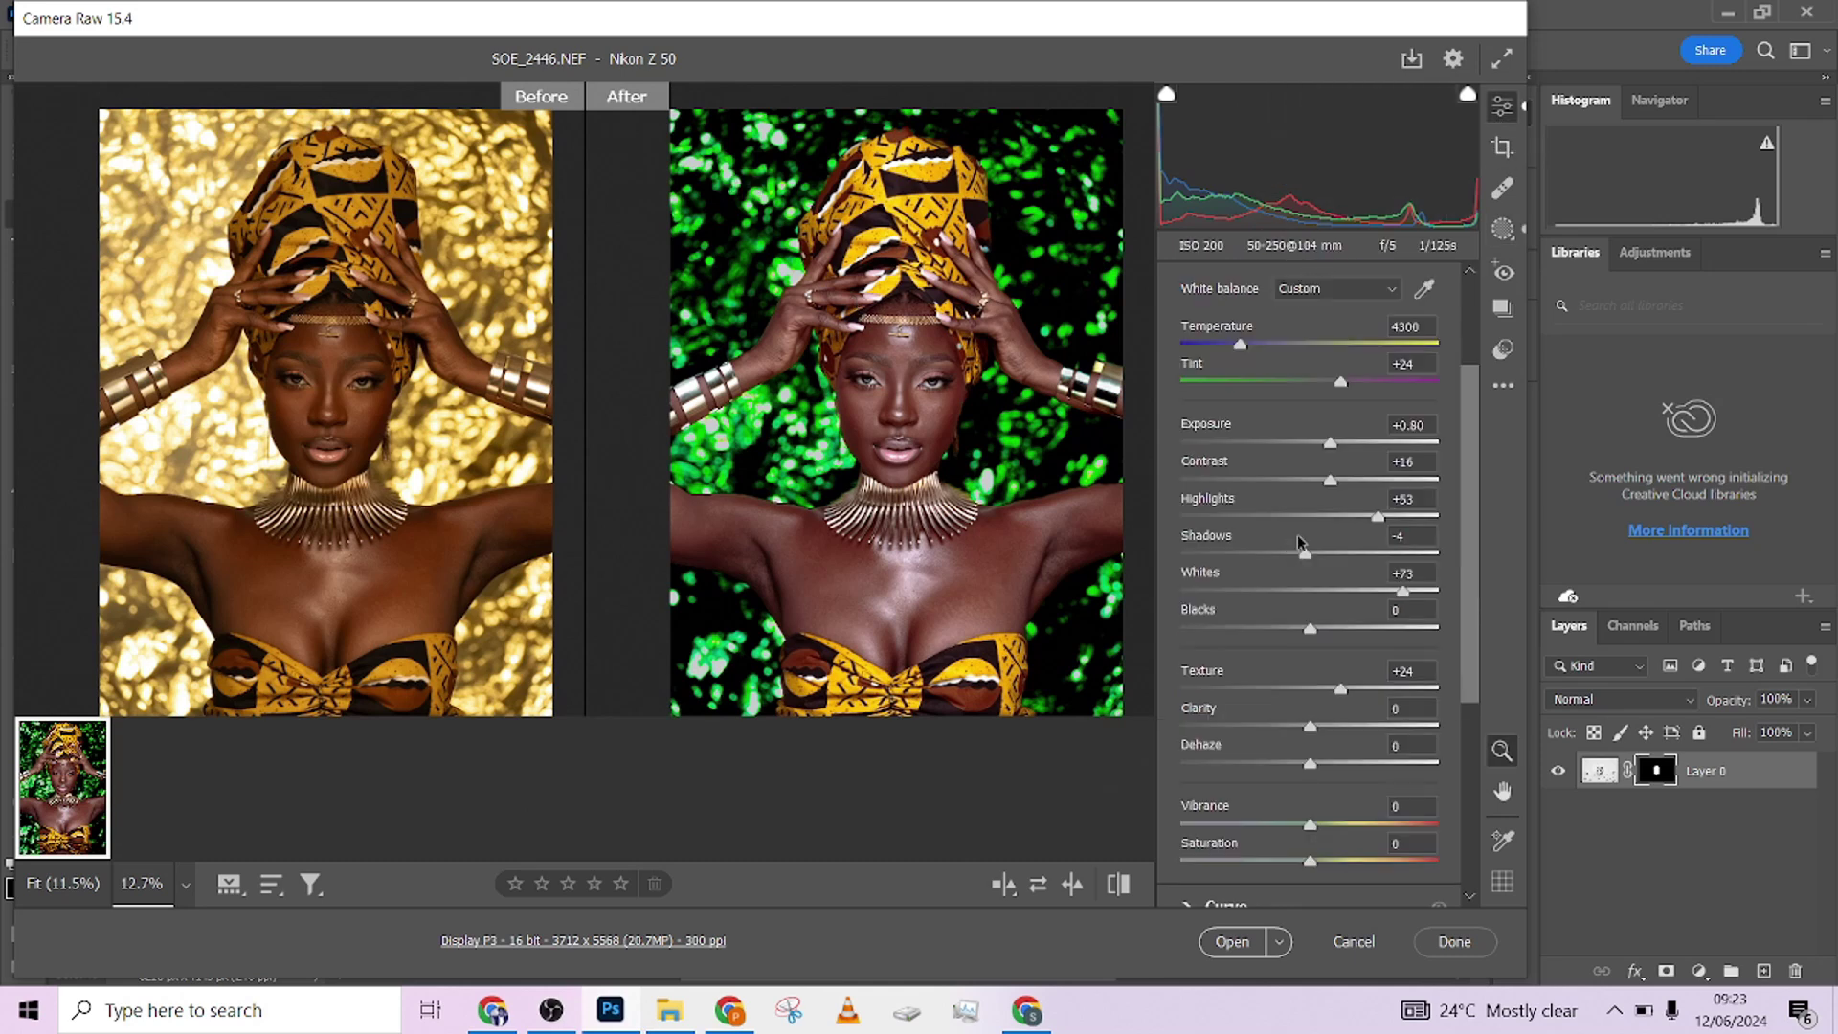
{"action": "scroll", "coordinate": [1391, 665], "scroll_direction": "down", "scroll_amount": 5}
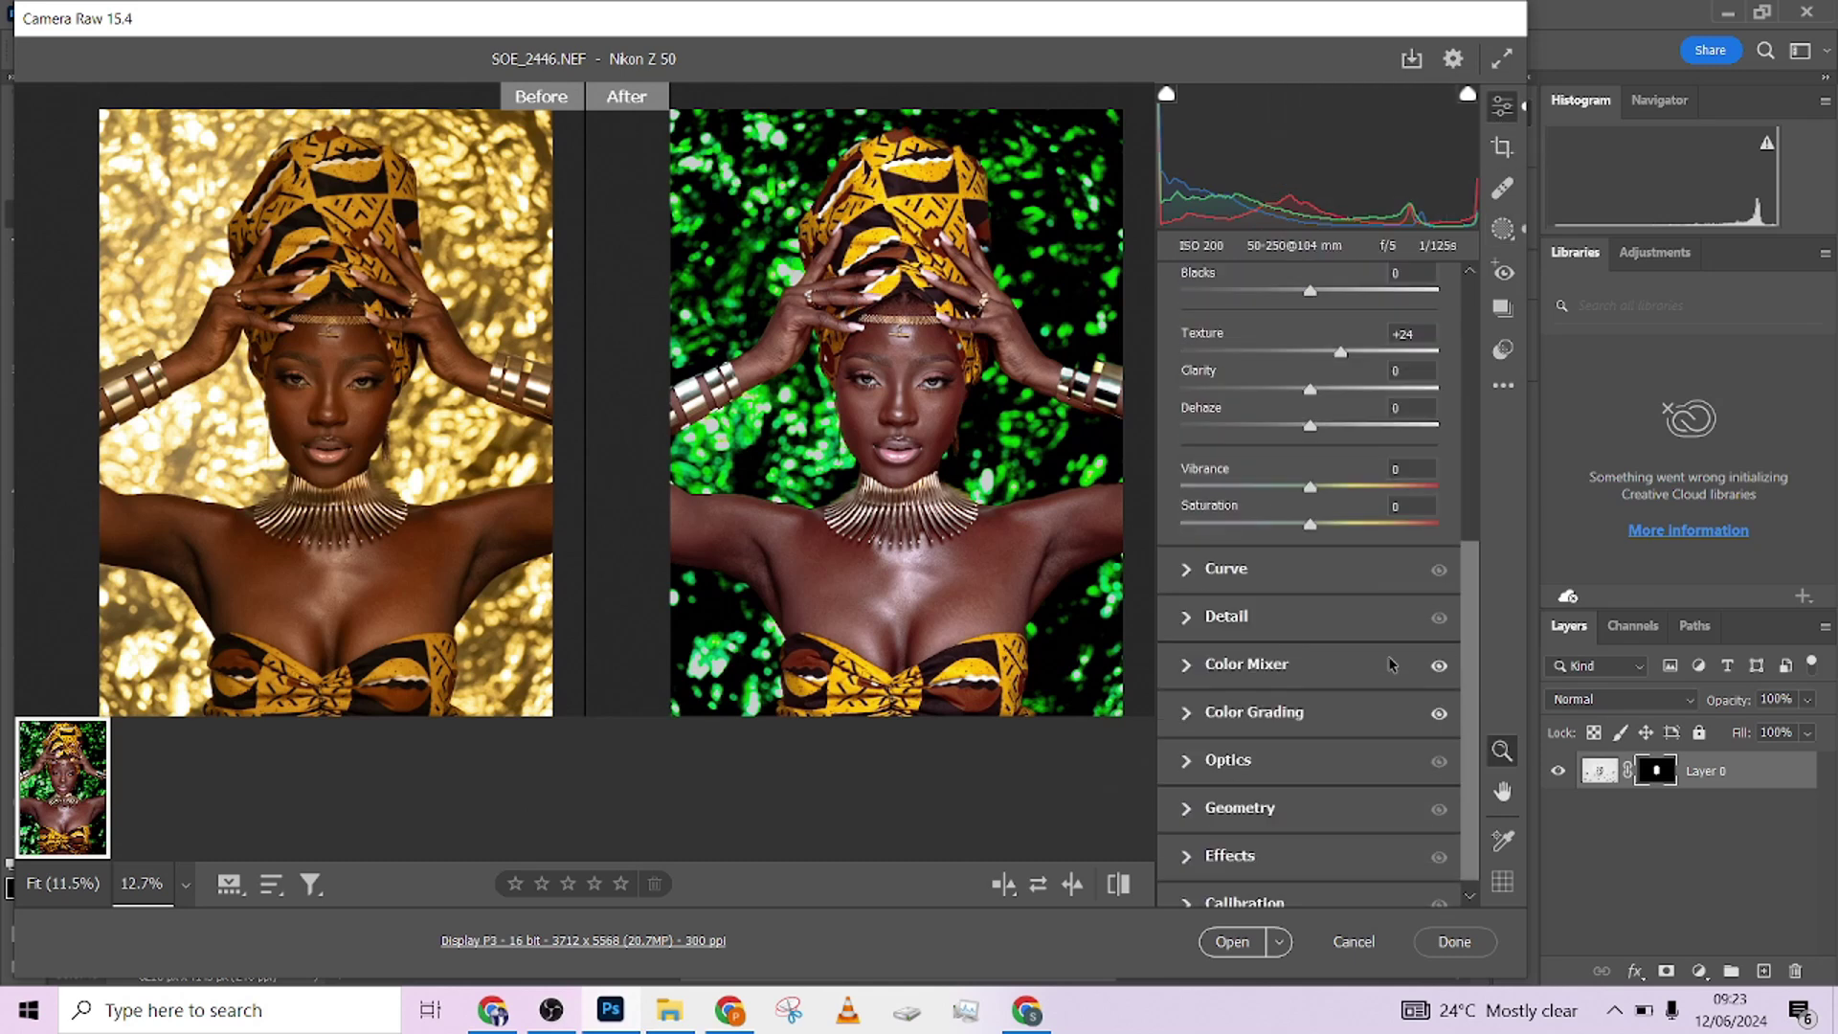
{"action": "left_click", "coordinate": [1196, 716]}
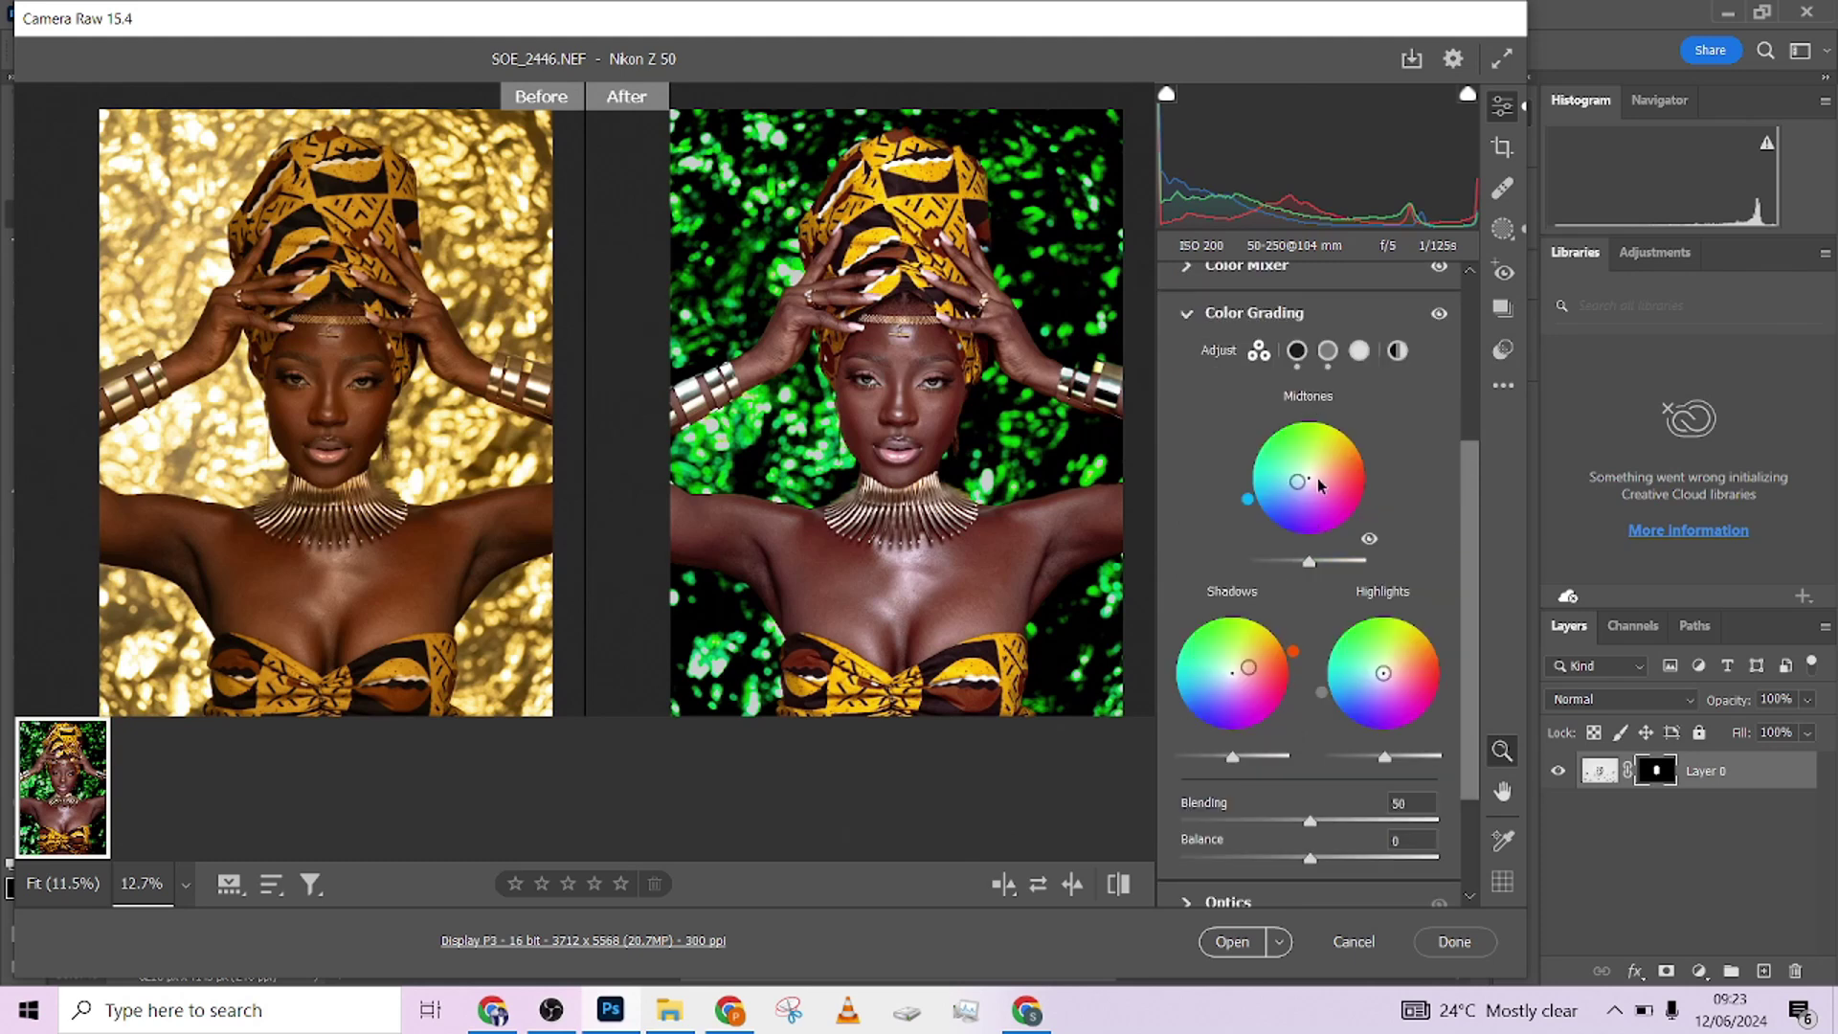
{"action": "left_click", "coordinate": [1370, 541]}
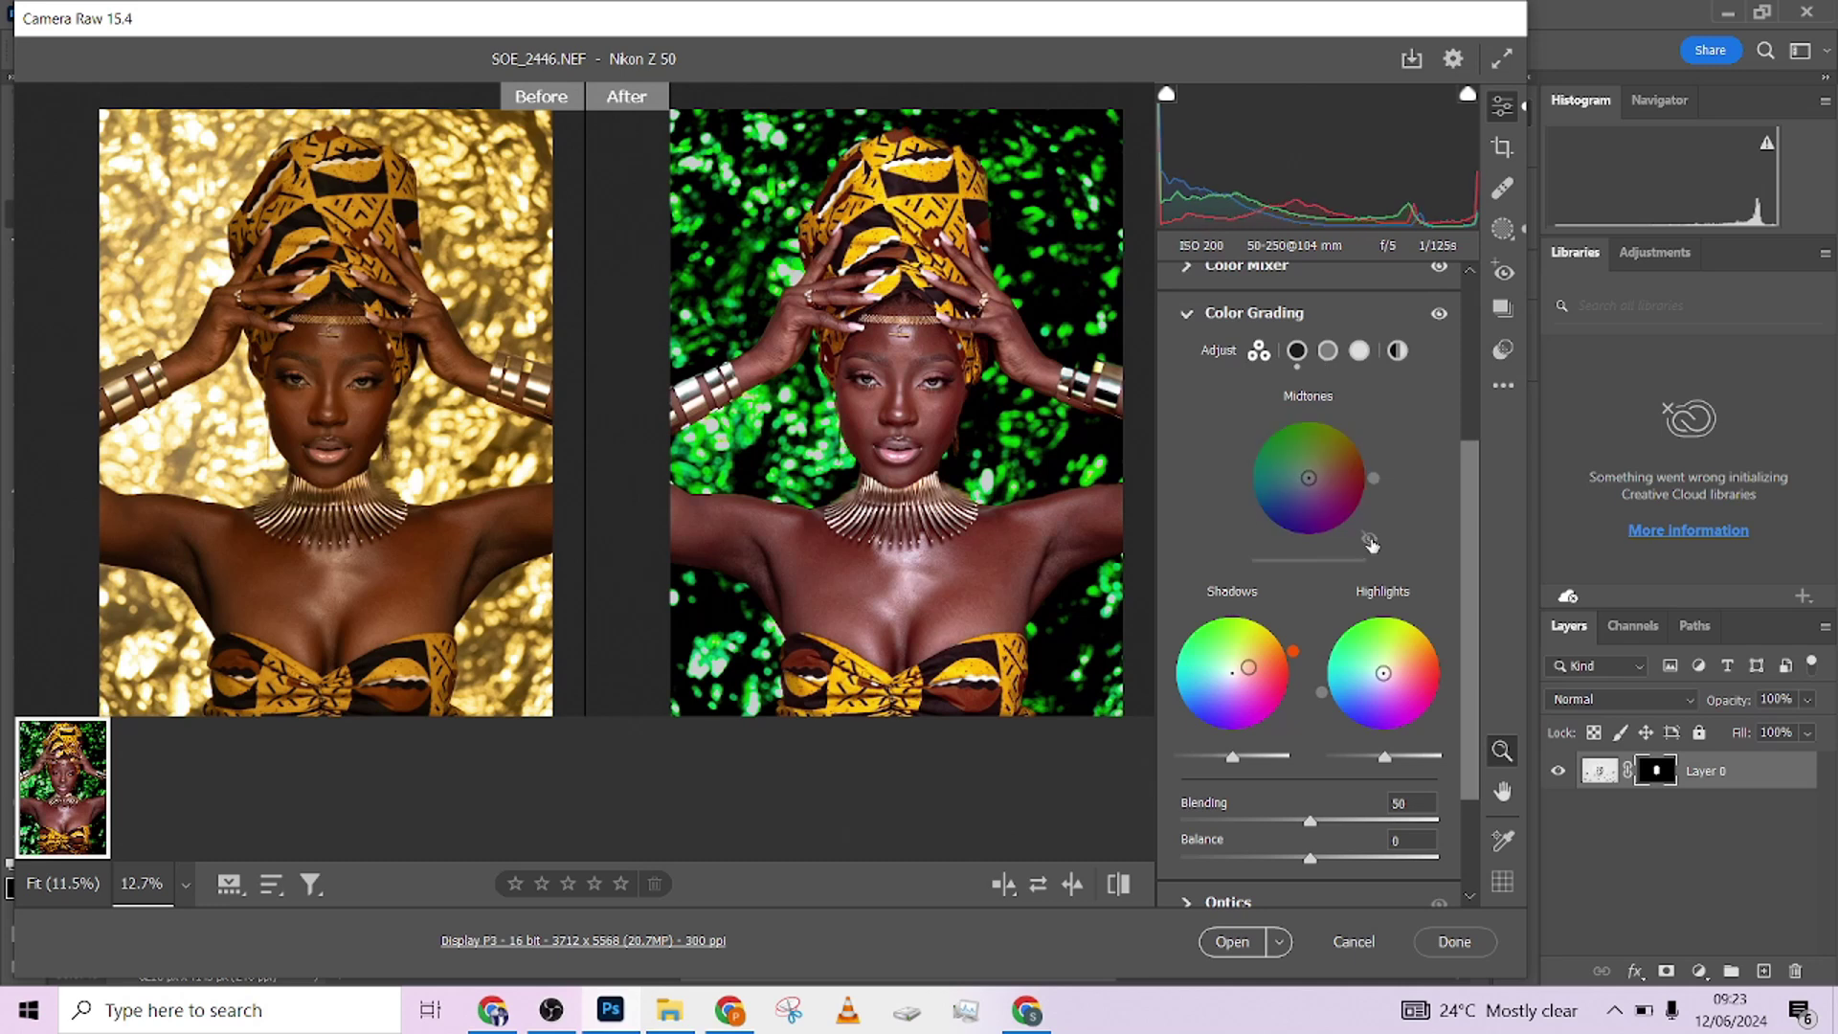
{"action": "left_click", "coordinate": [1370, 541]}
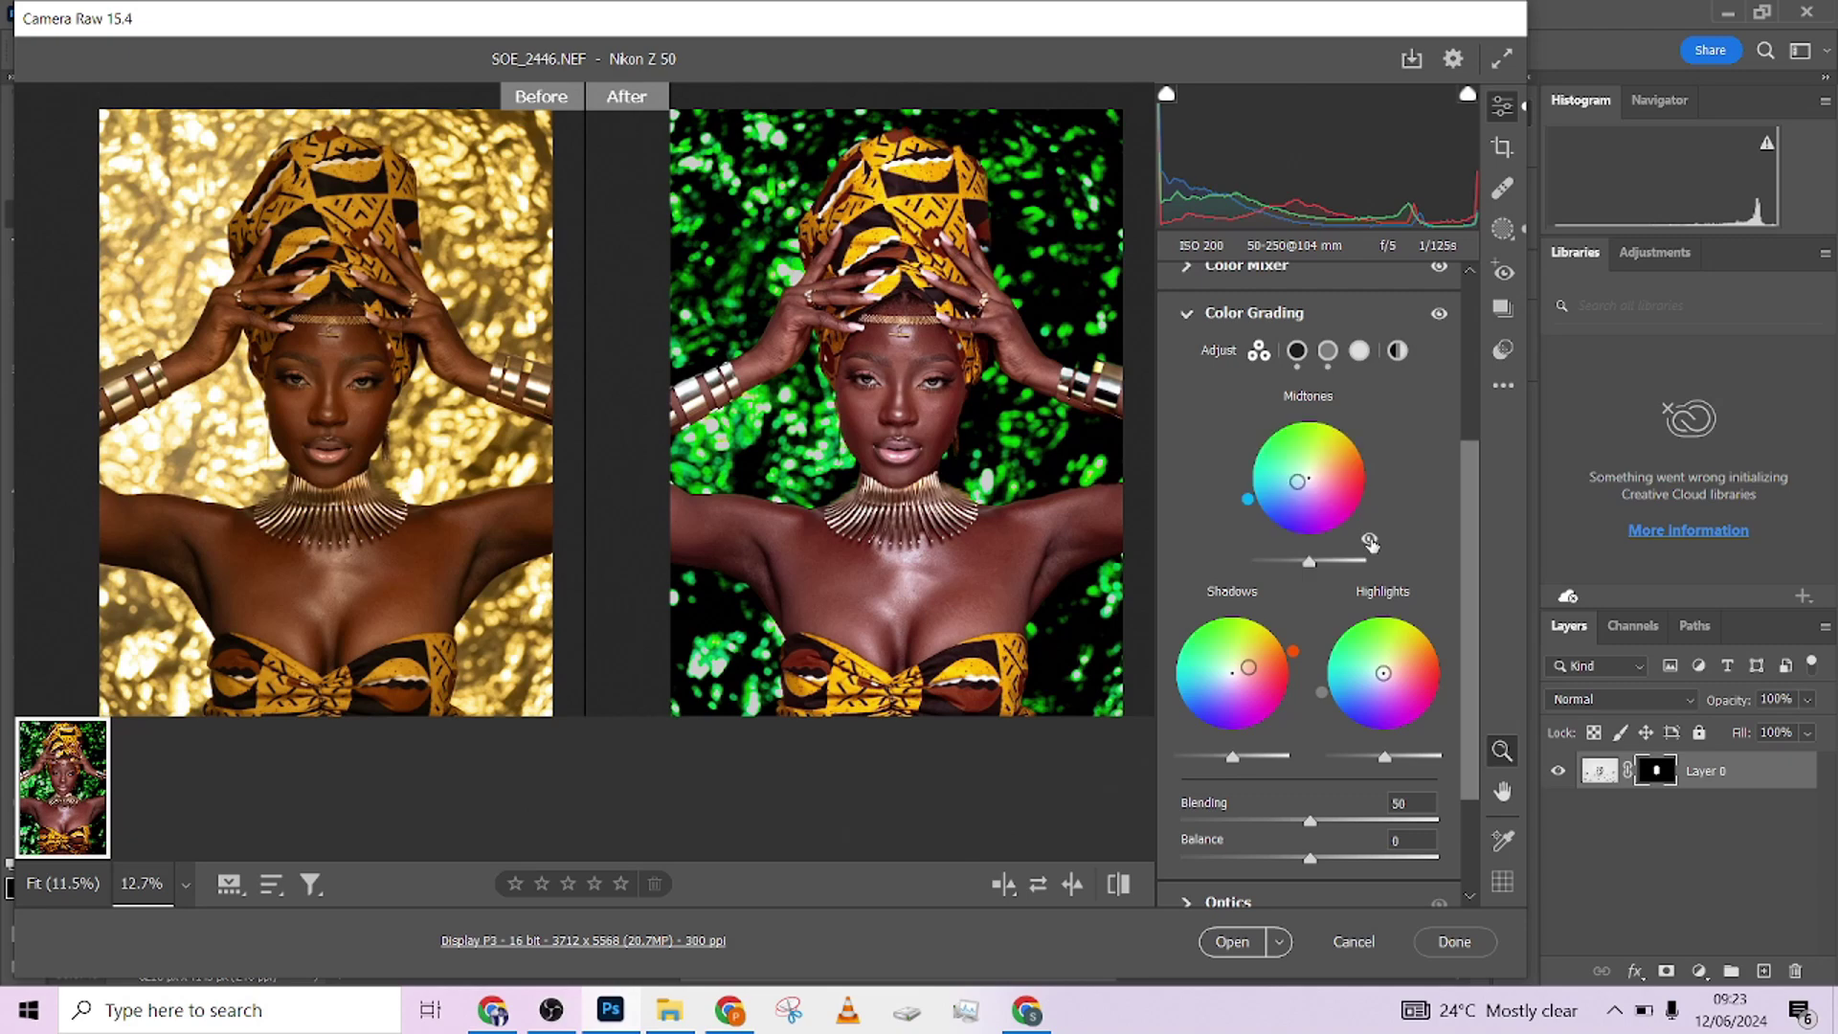
{"action": "scroll", "coordinate": [1050, 400], "scroll_direction": "up", "scroll_amount": 3}
{"action": "scroll", "coordinate": [1051, 400], "scroll_direction": "up", "scroll_amount": 2}
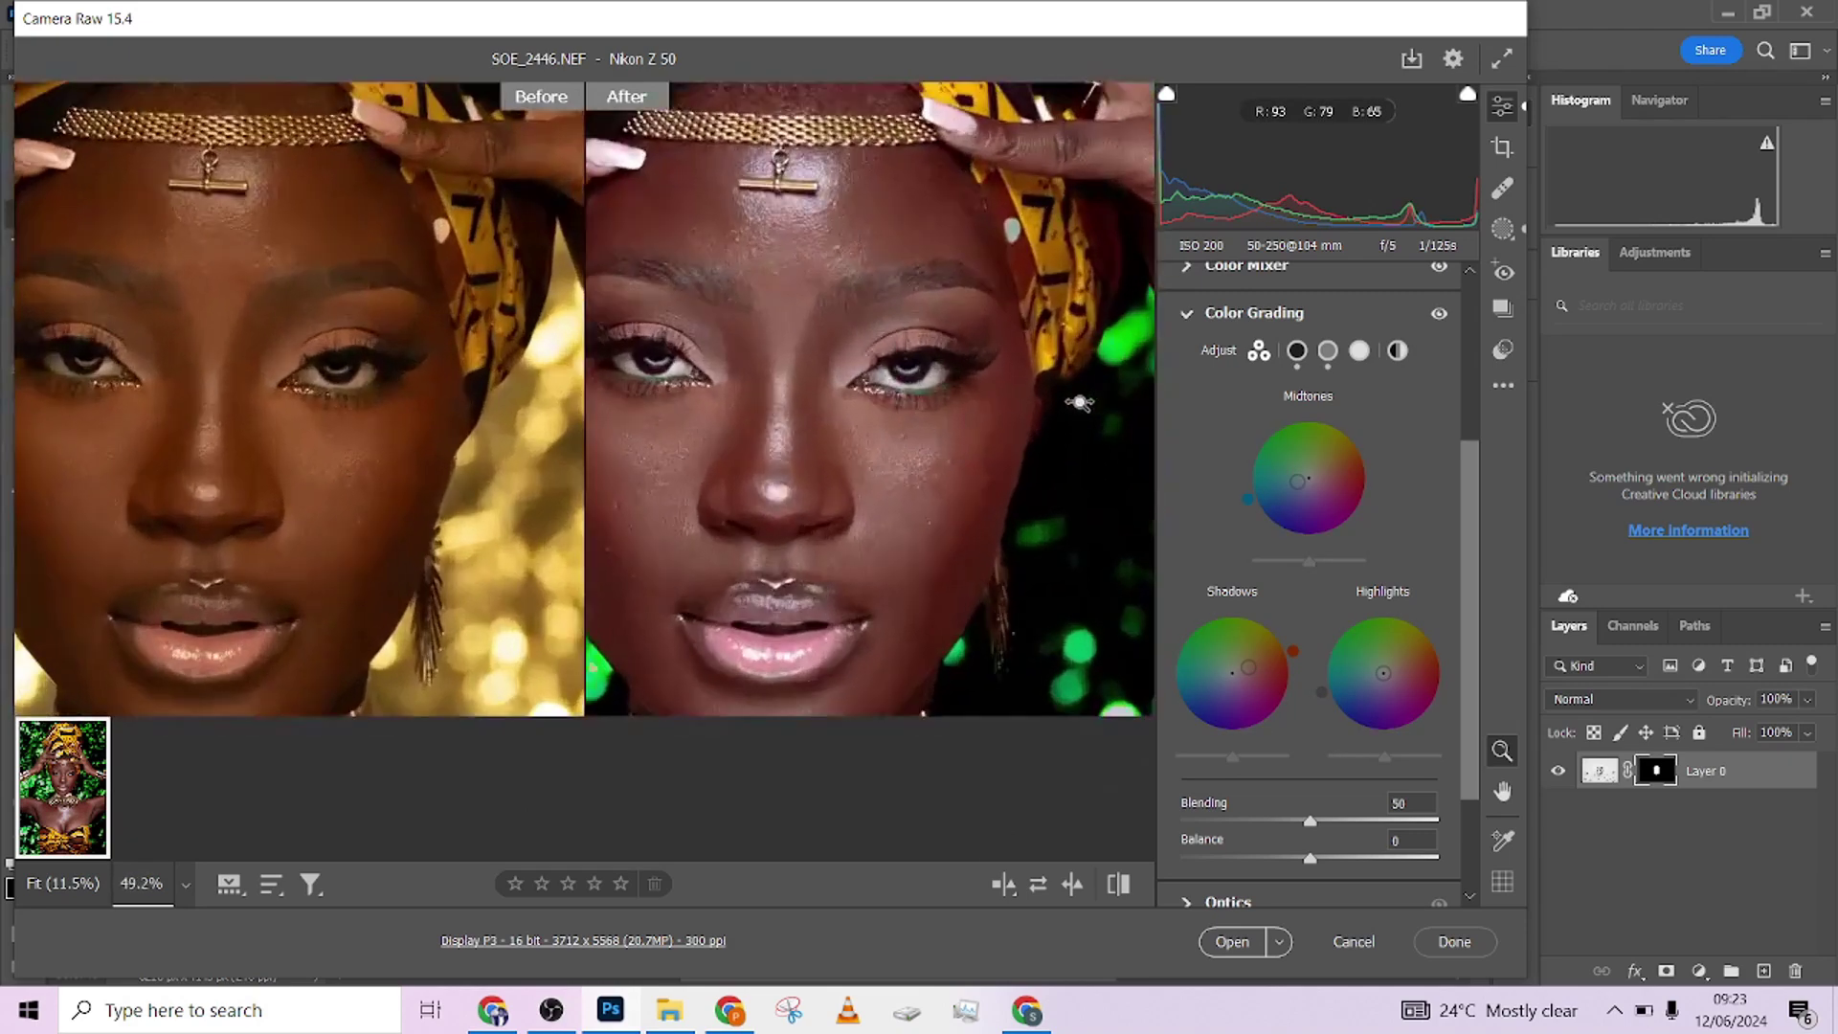
{"action": "left_click", "coordinate": [1371, 543]}
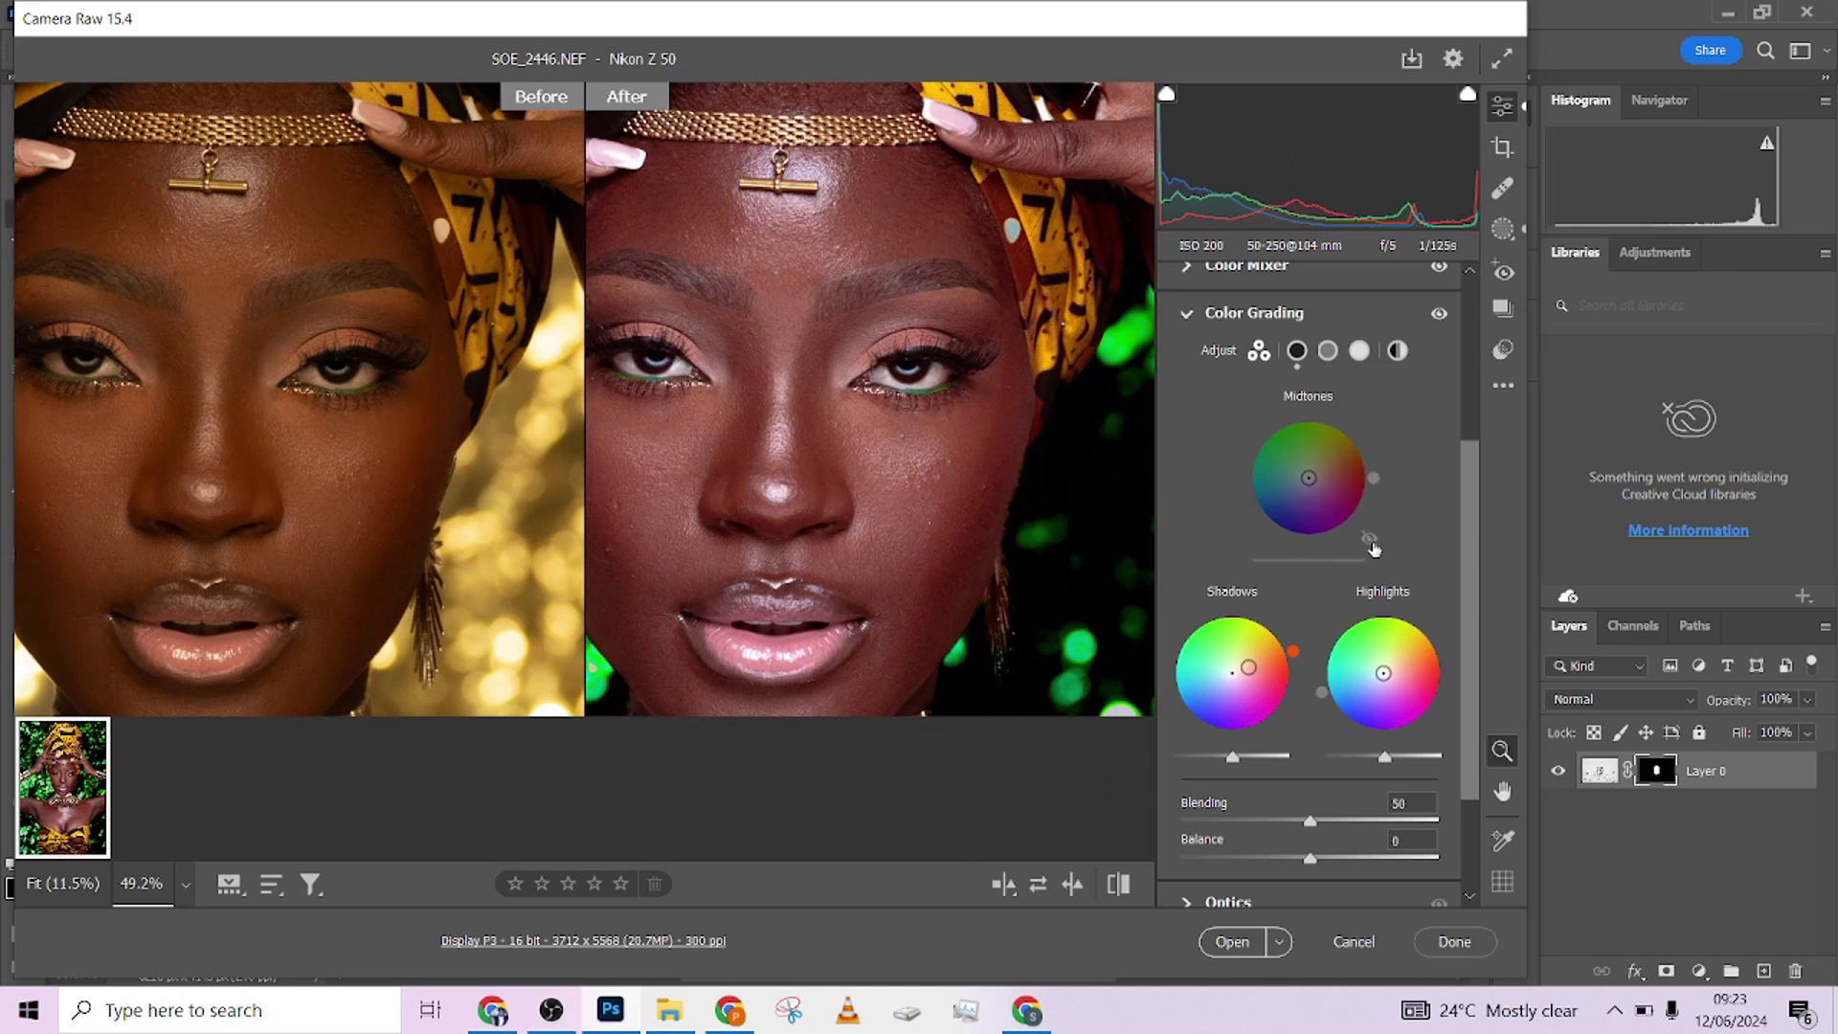
{"action": "left_click", "coordinate": [1371, 542]}
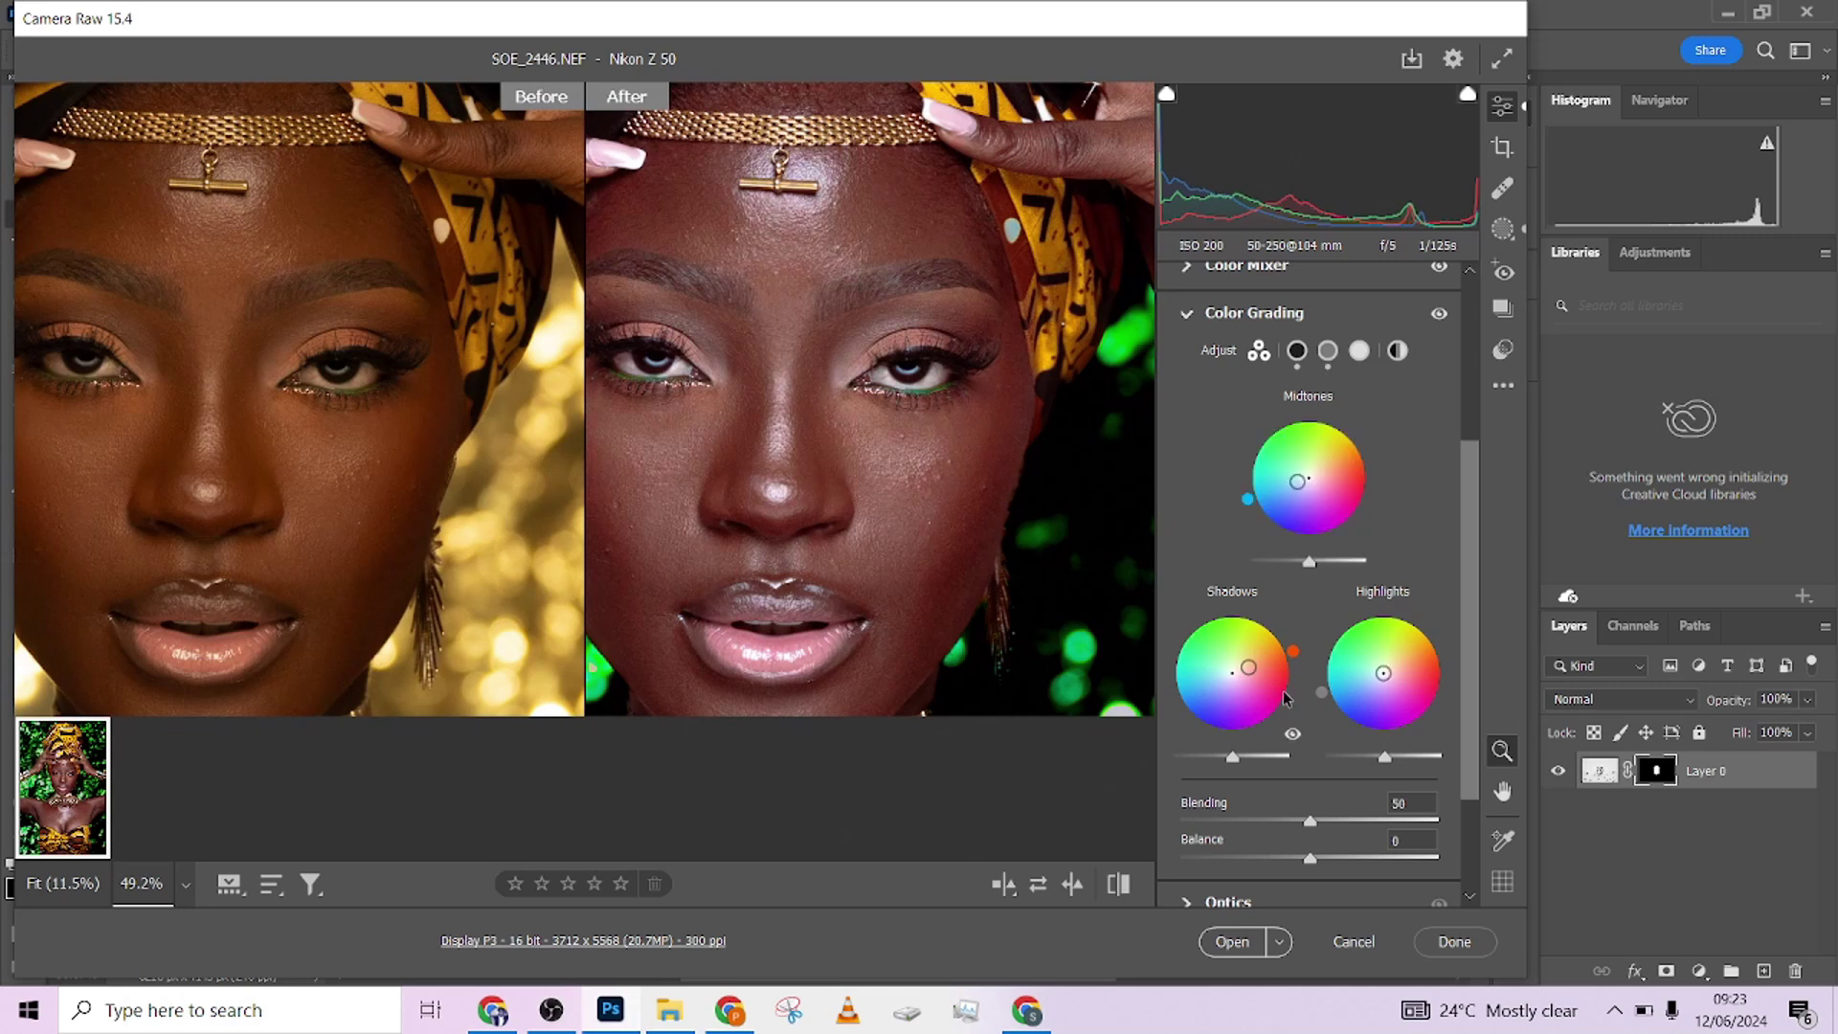
Step: Compare the face with the Shadows color grading off and on
{"action": "left_click", "coordinate": [1292, 737]}
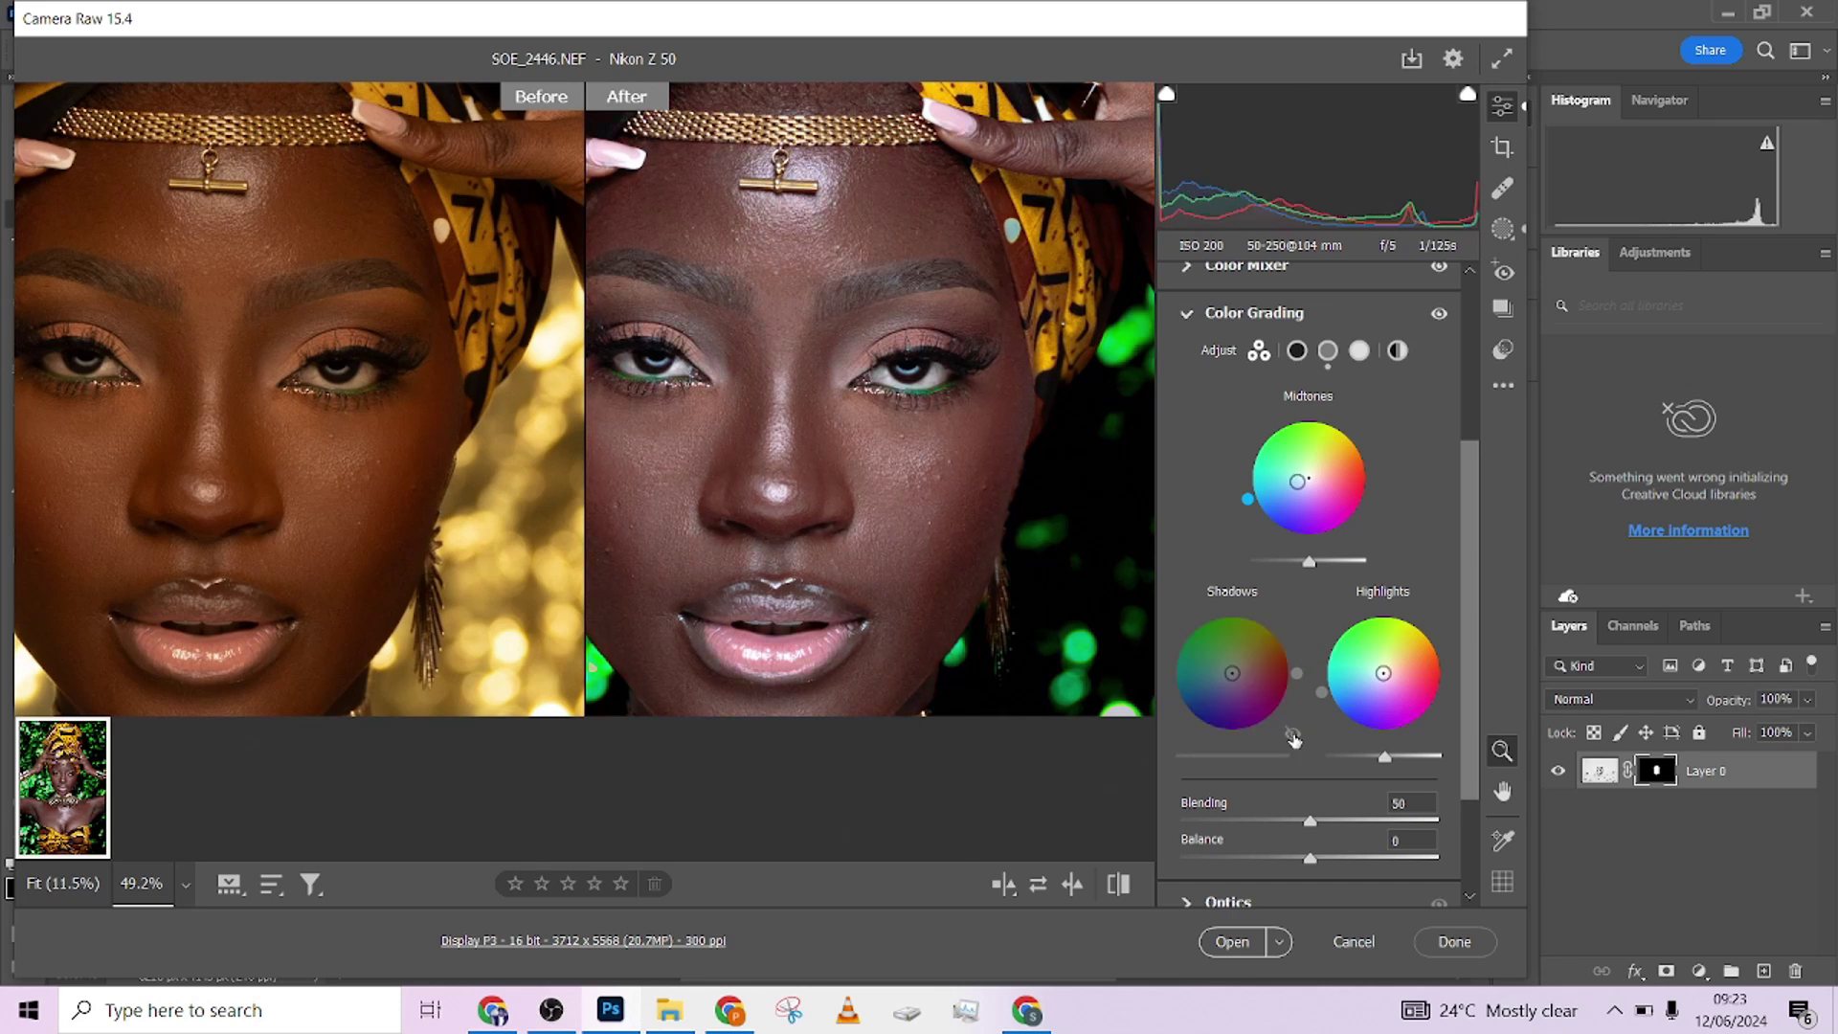
{"action": "left_click", "coordinate": [1292, 737]}
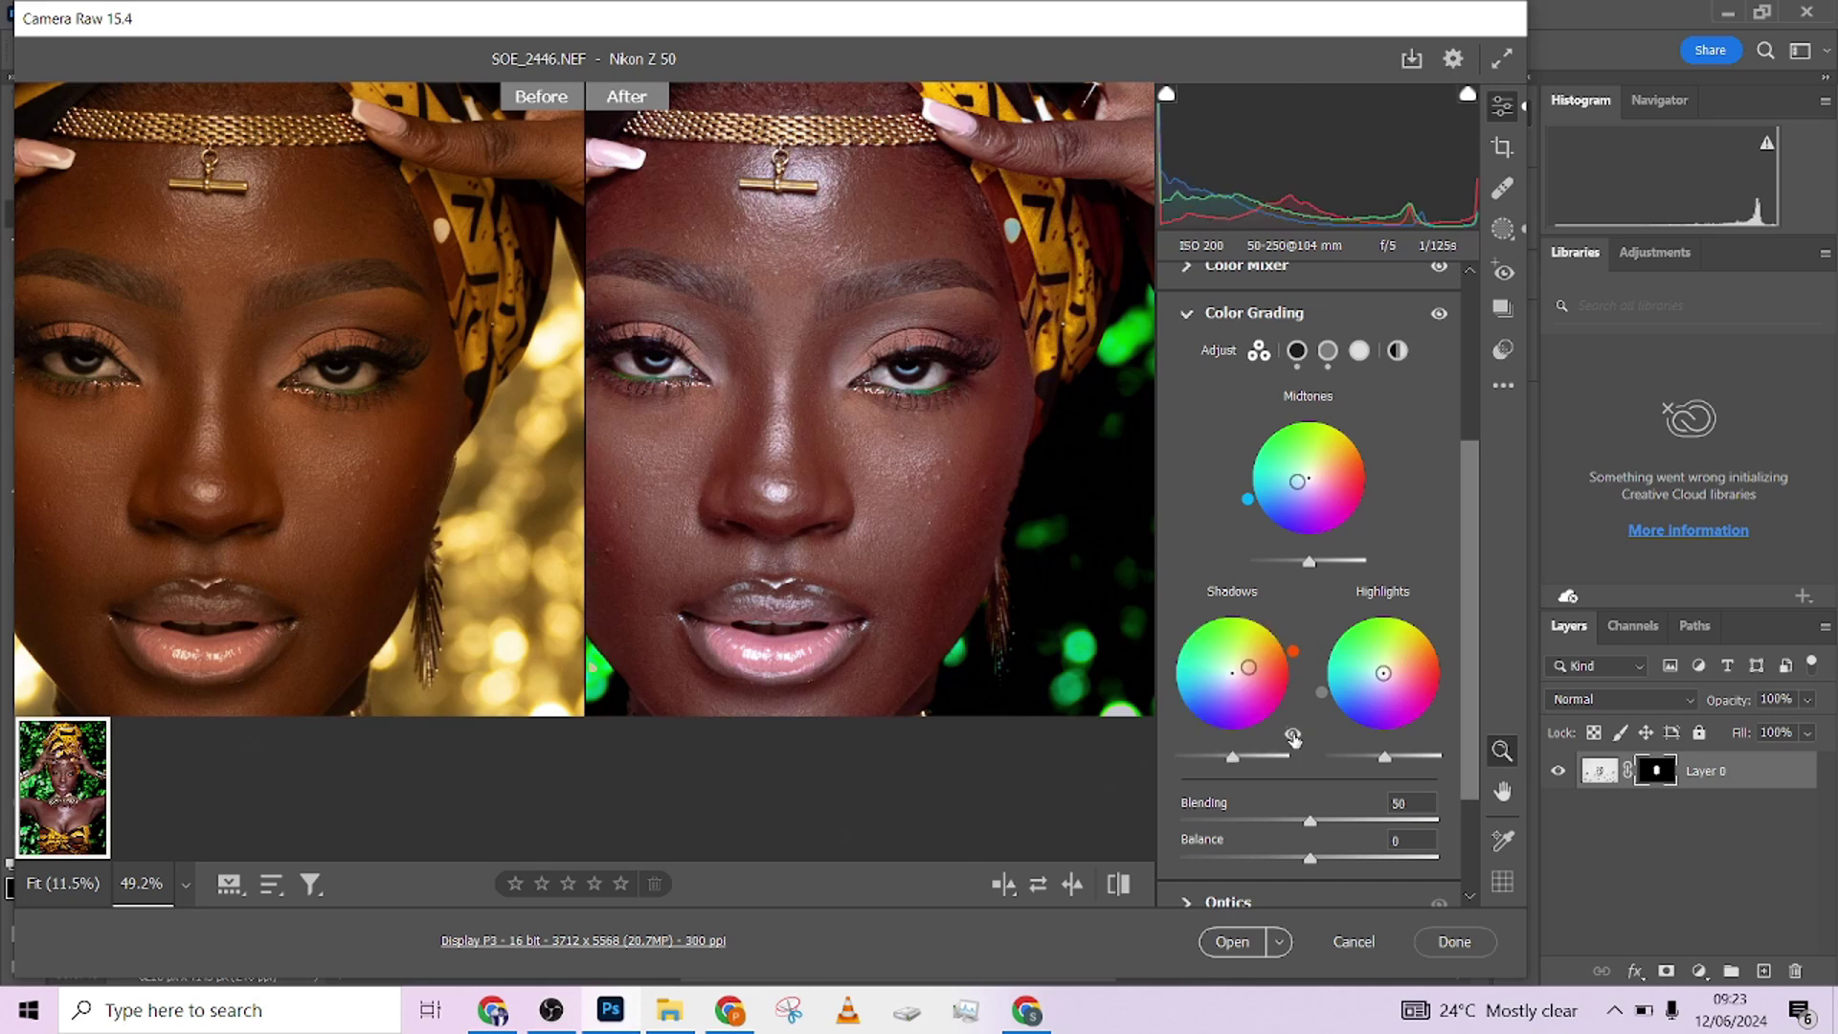
{"action": "left_click", "coordinate": [1292, 737]}
{"action": "left_click", "coordinate": [1293, 737]}
Step: Compare the whole portrait with the Color Mixer adjustments off and on
{"action": "scroll", "coordinate": [1340, 428], "scroll_direction": "up", "scroll_amount": 3}
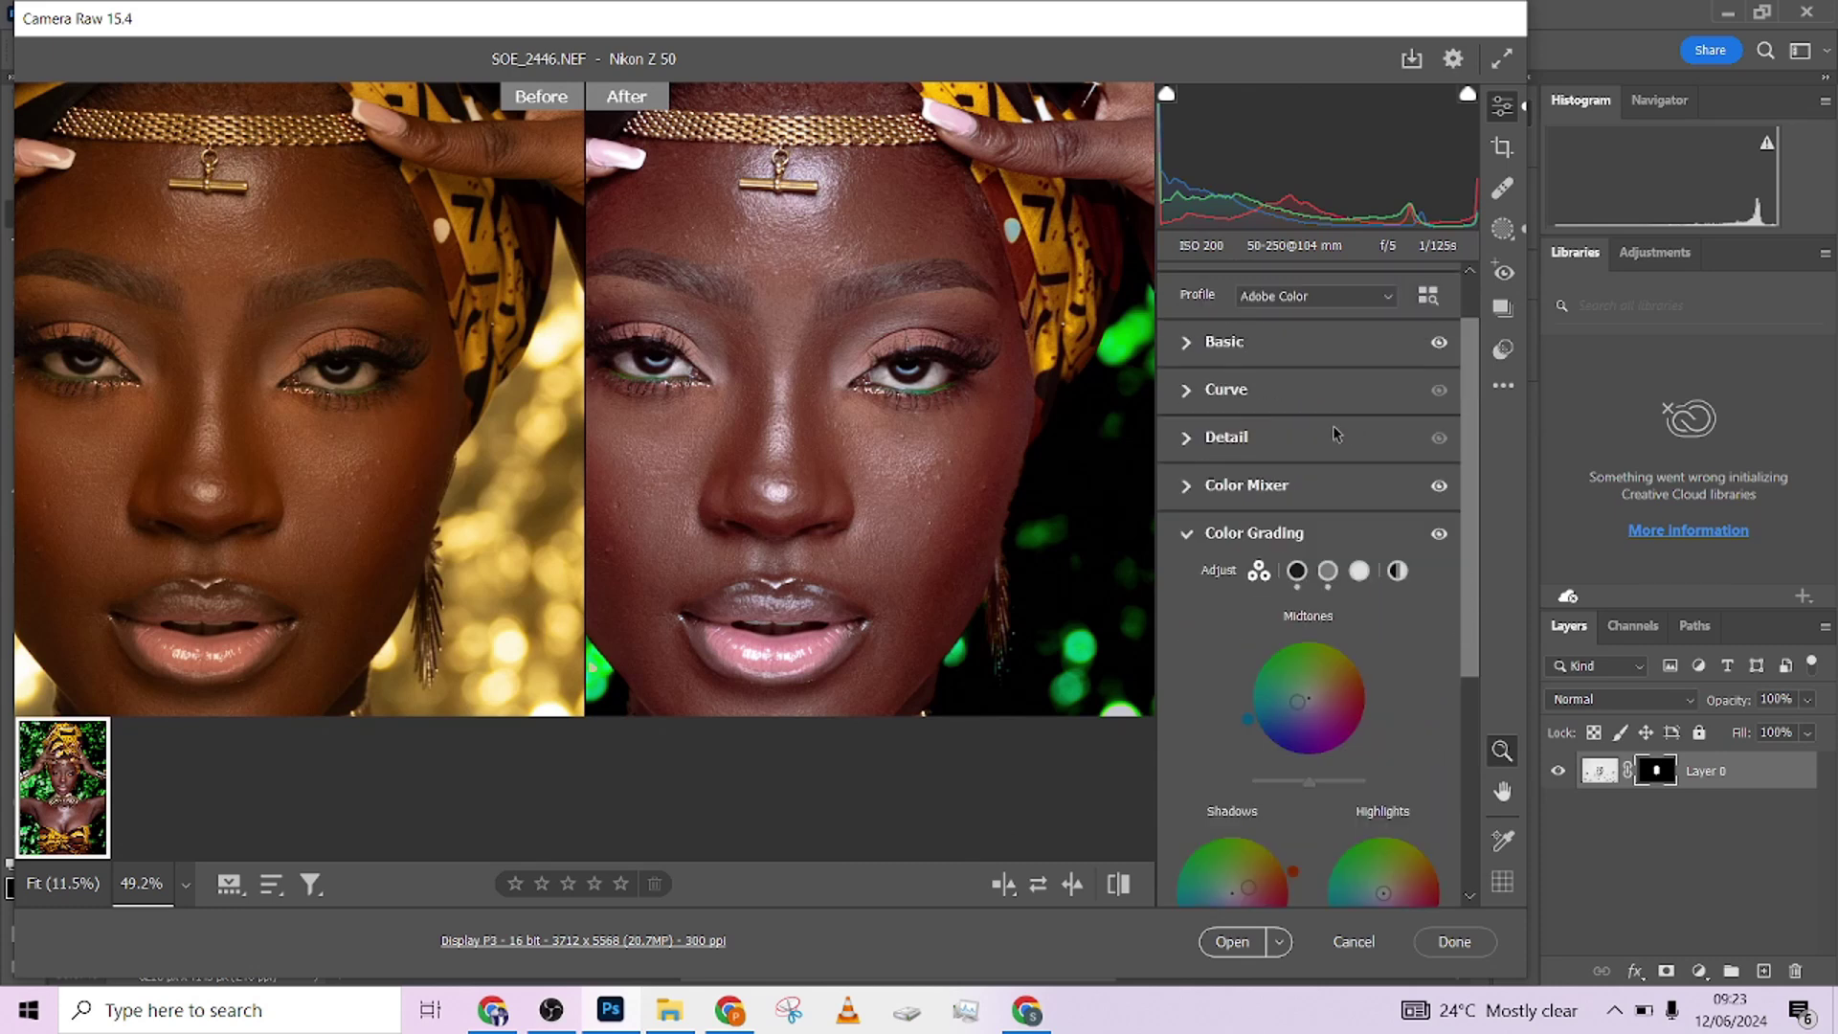
{"action": "scroll", "coordinate": [1235, 421], "scroll_direction": "down", "scroll_amount": 5}
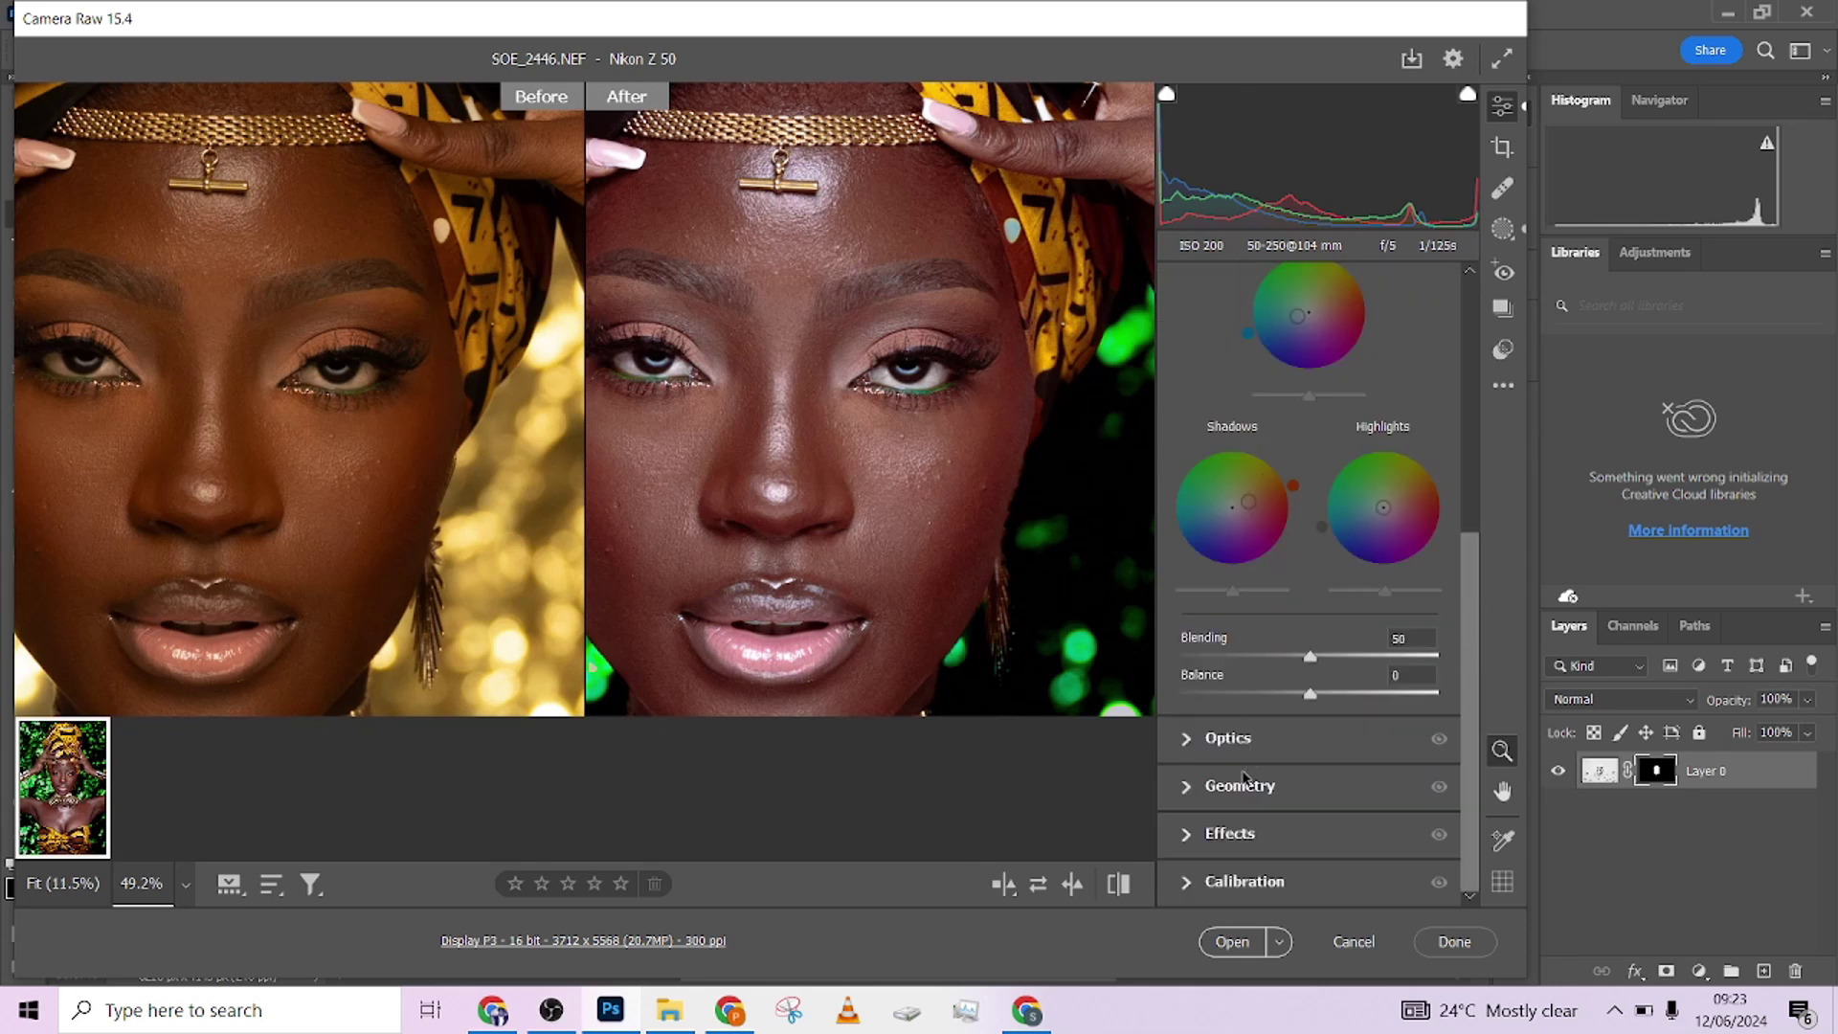
{"action": "scroll", "coordinate": [1215, 780], "scroll_direction": "up", "scroll_amount": 5}
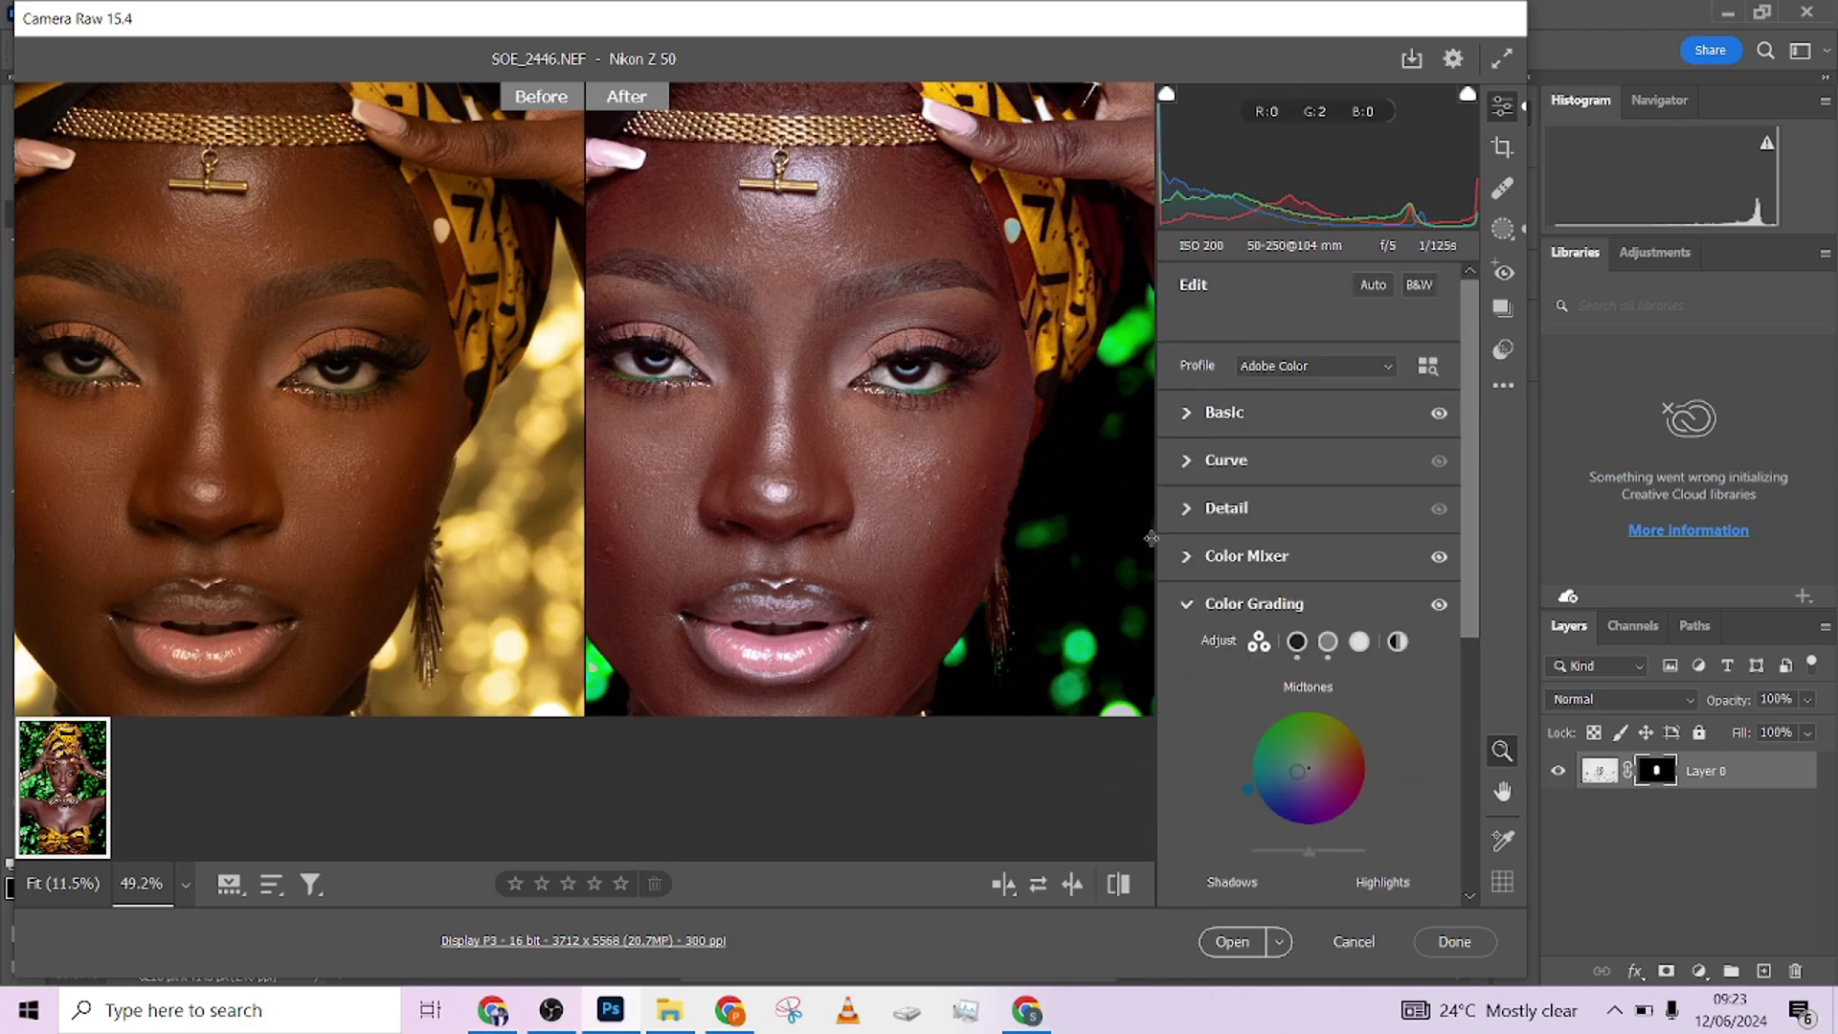
{"action": "left_click", "coordinate": [1193, 557]}
{"action": "scroll", "coordinate": [862, 479], "scroll_direction": "down", "scroll_amount": 5}
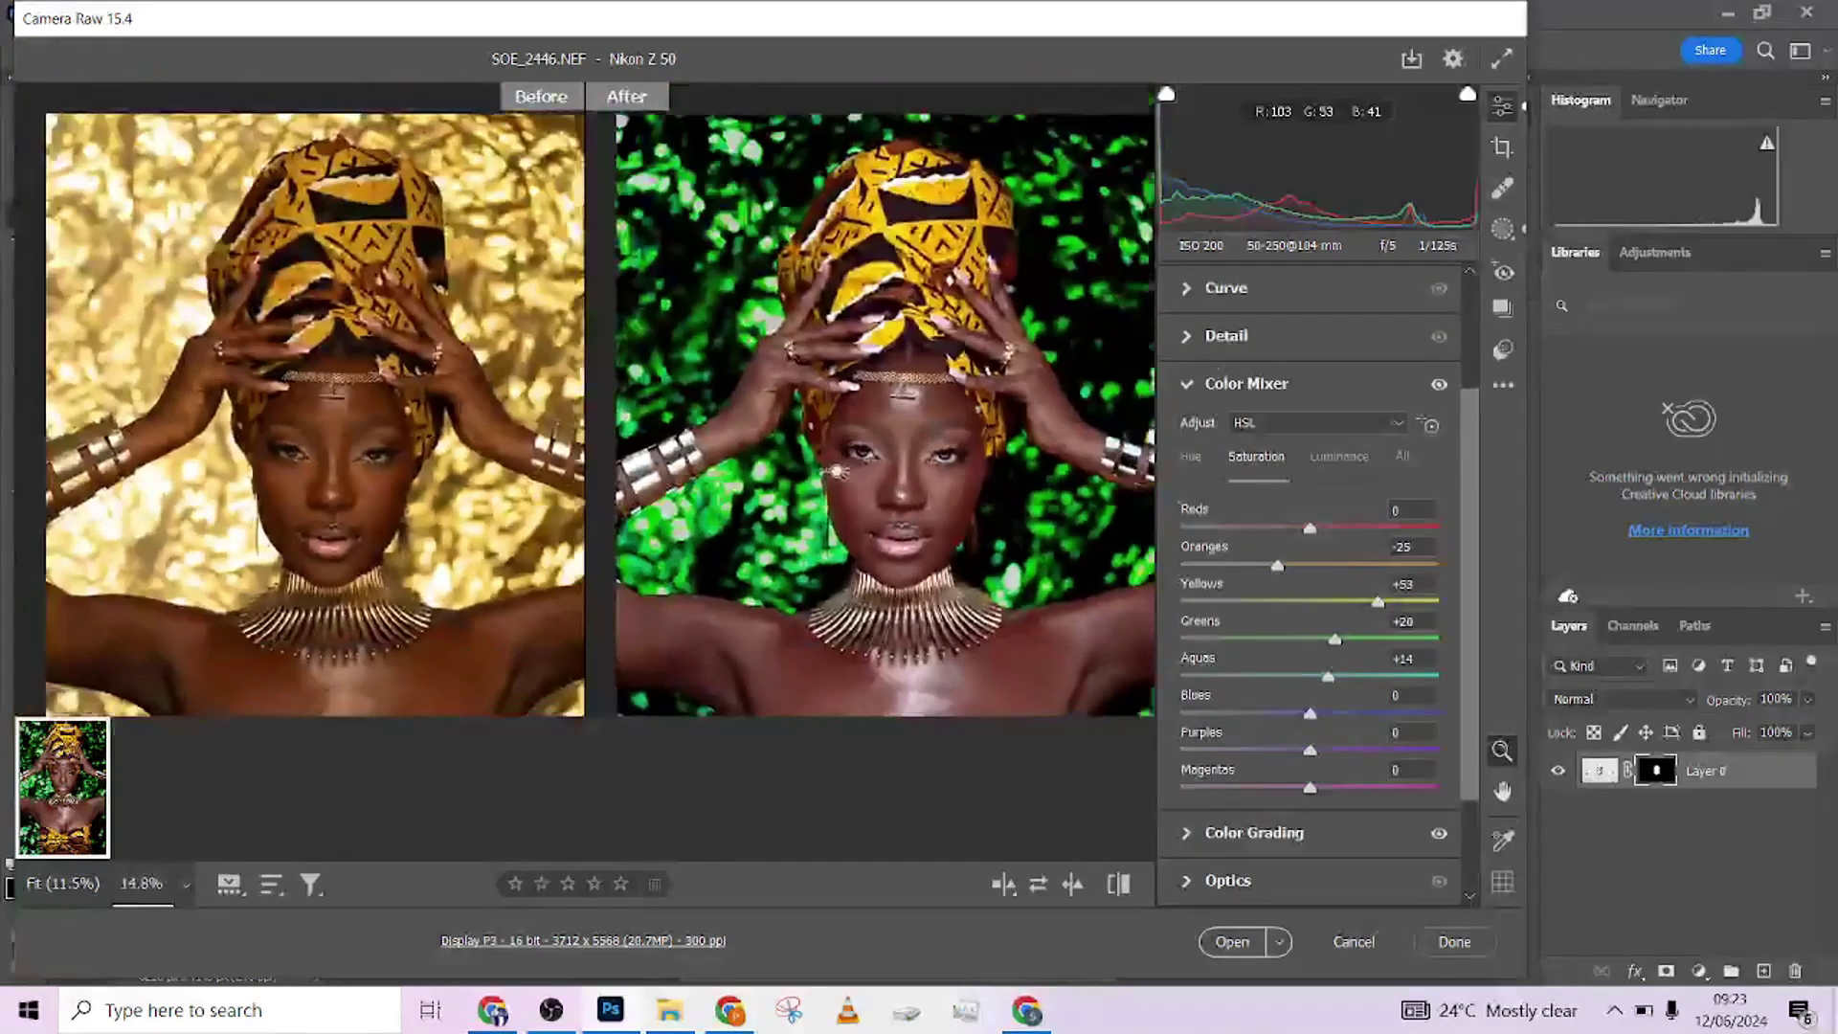
{"action": "scroll", "coordinate": [836, 471], "scroll_direction": "down", "scroll_amount": 2}
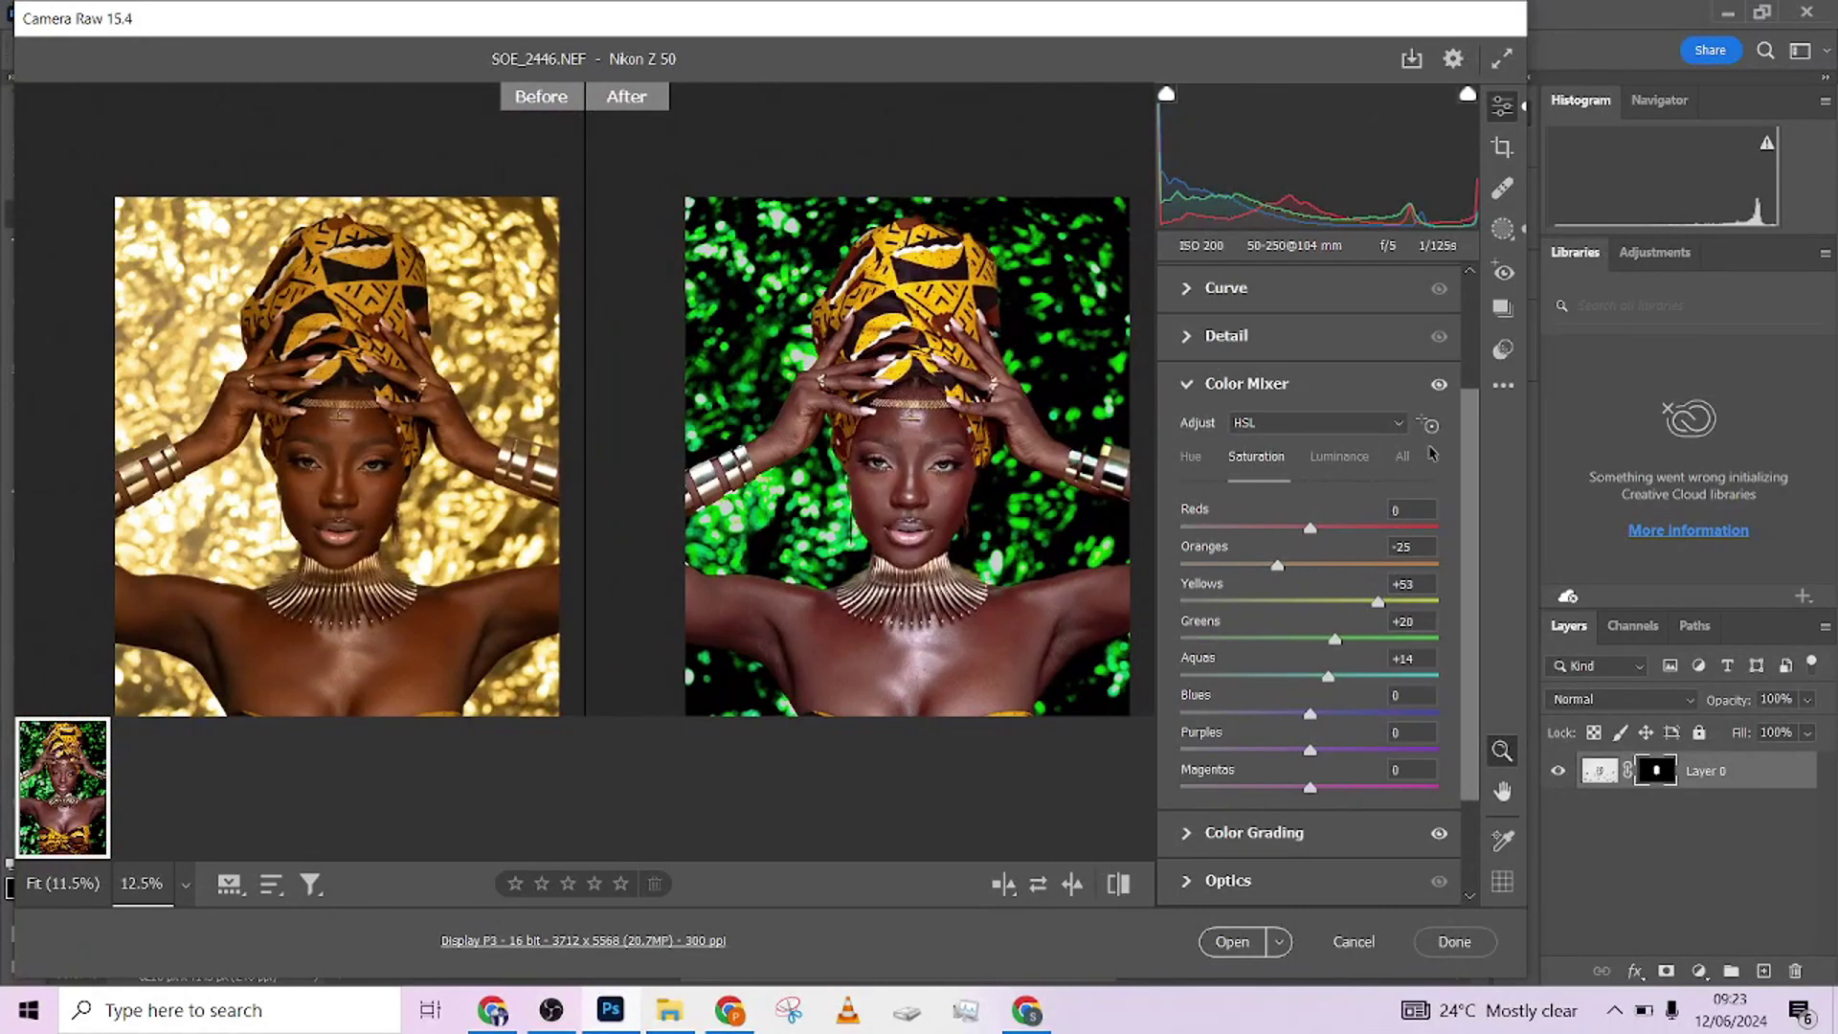
{"action": "left_click", "coordinate": [1439, 384]}
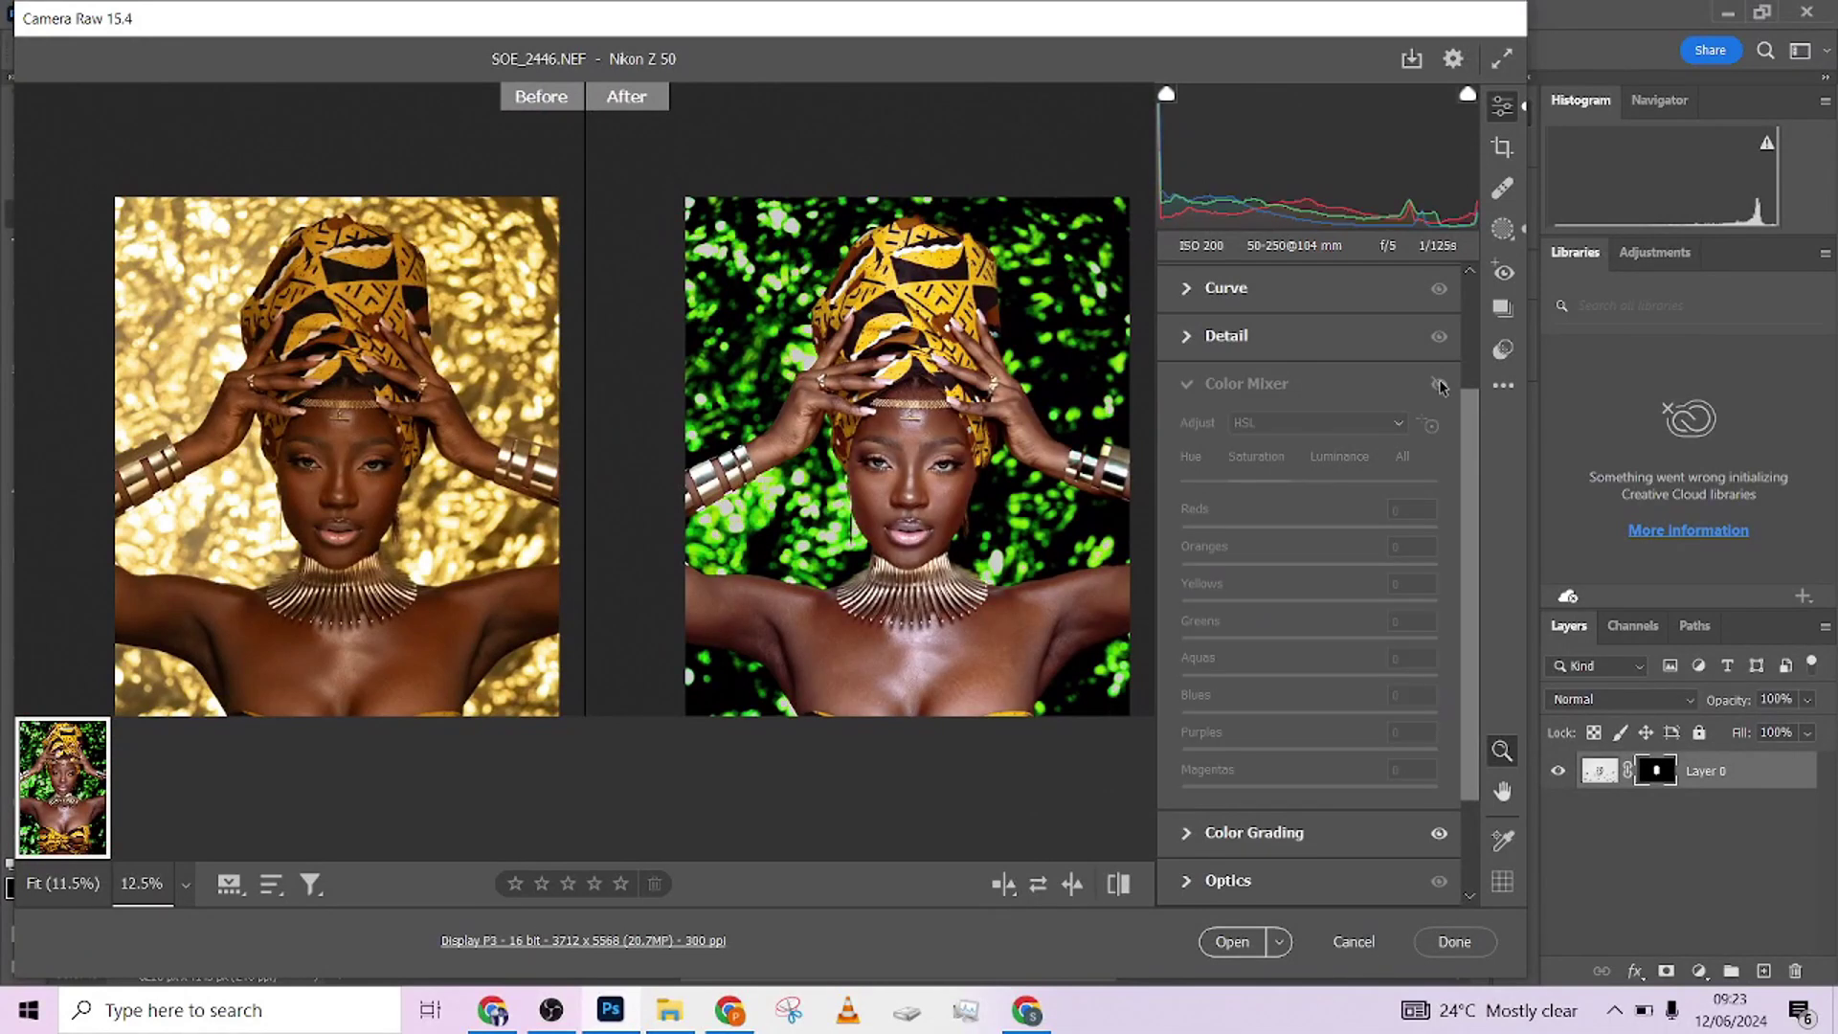
{"action": "left_click", "coordinate": [1438, 384]}
{"action": "scroll", "coordinate": [1064, 538], "scroll_direction": "down", "scroll_amount": 2}
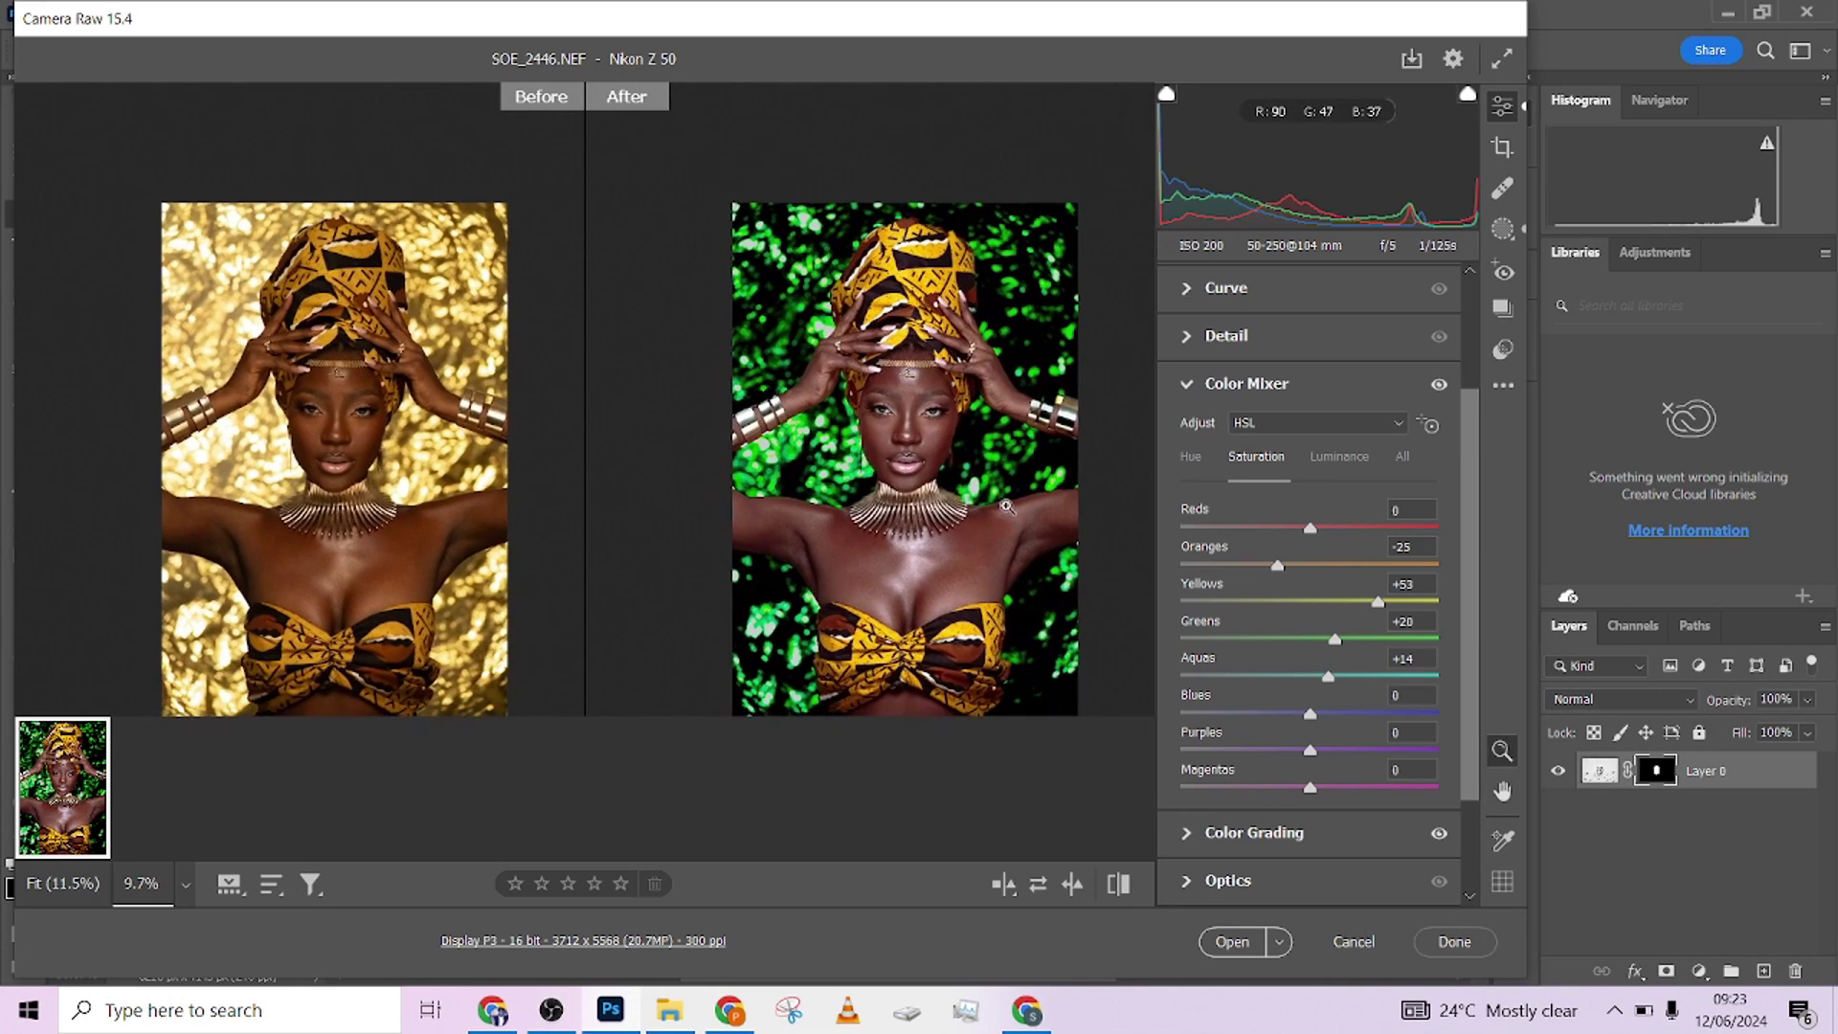
{"action": "left_click", "coordinate": [1440, 384]}
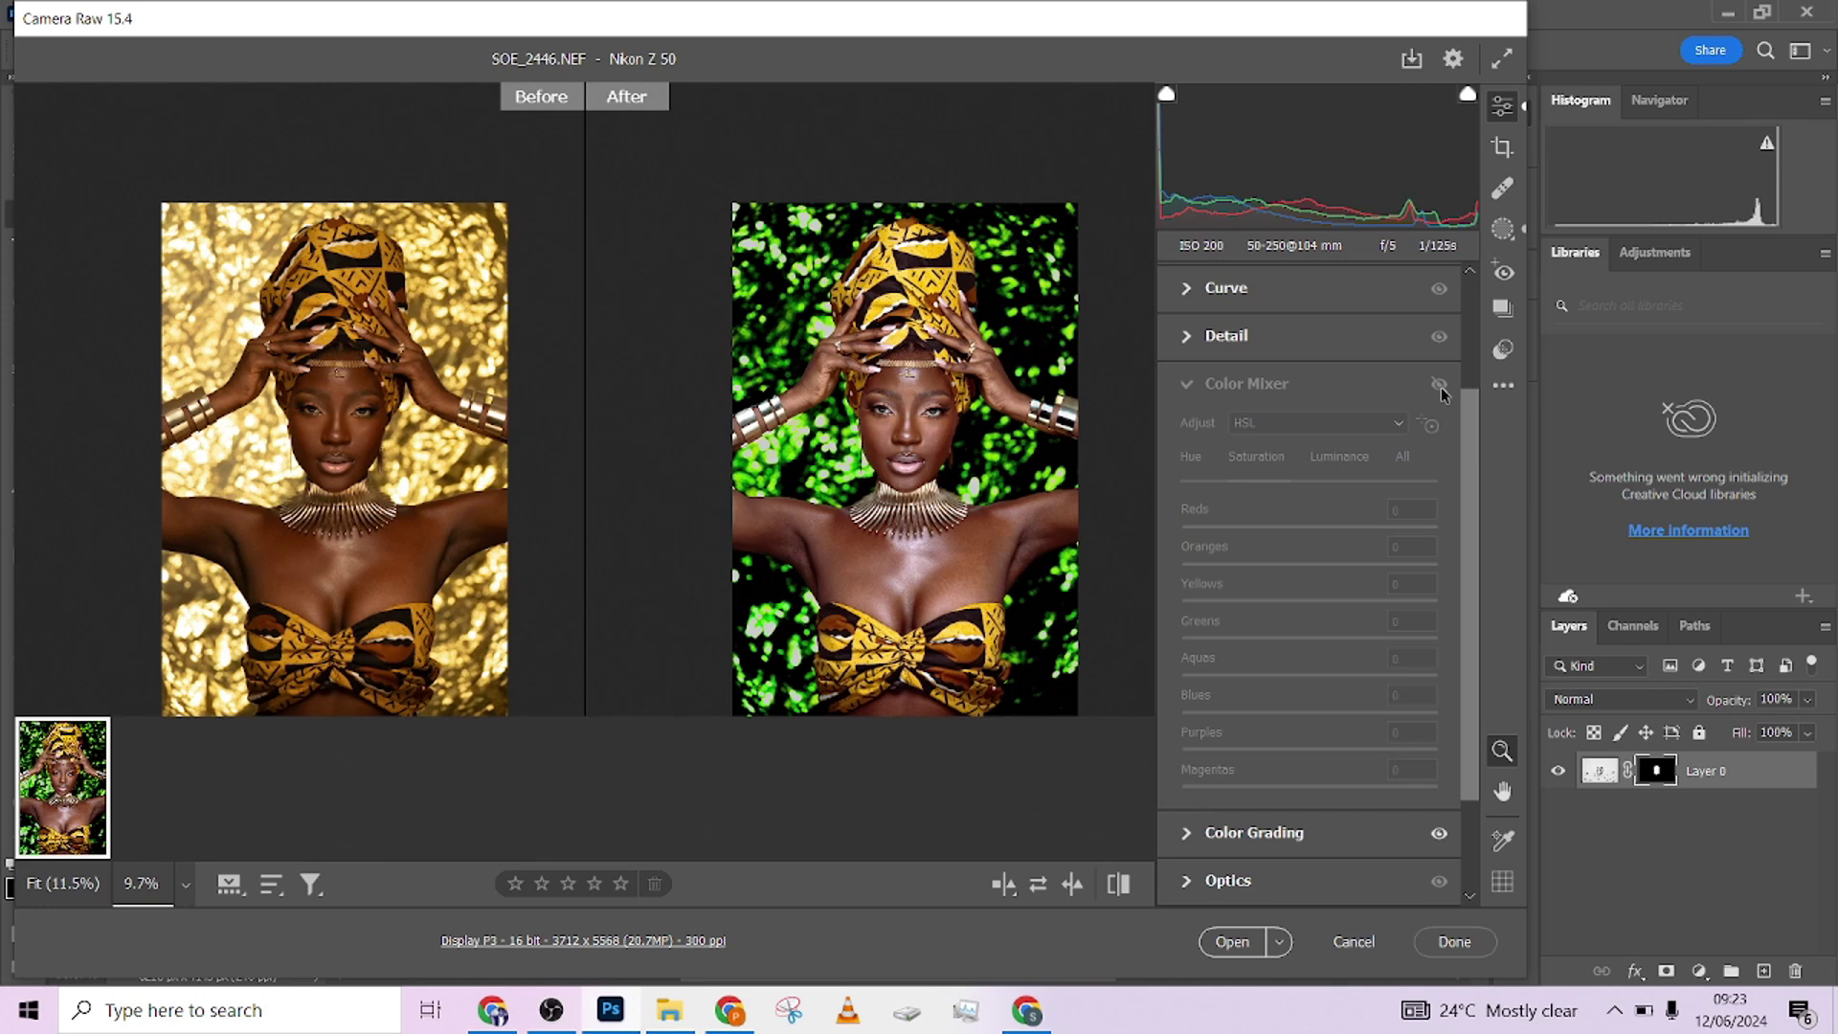
{"action": "left_click", "coordinate": [1440, 387]}
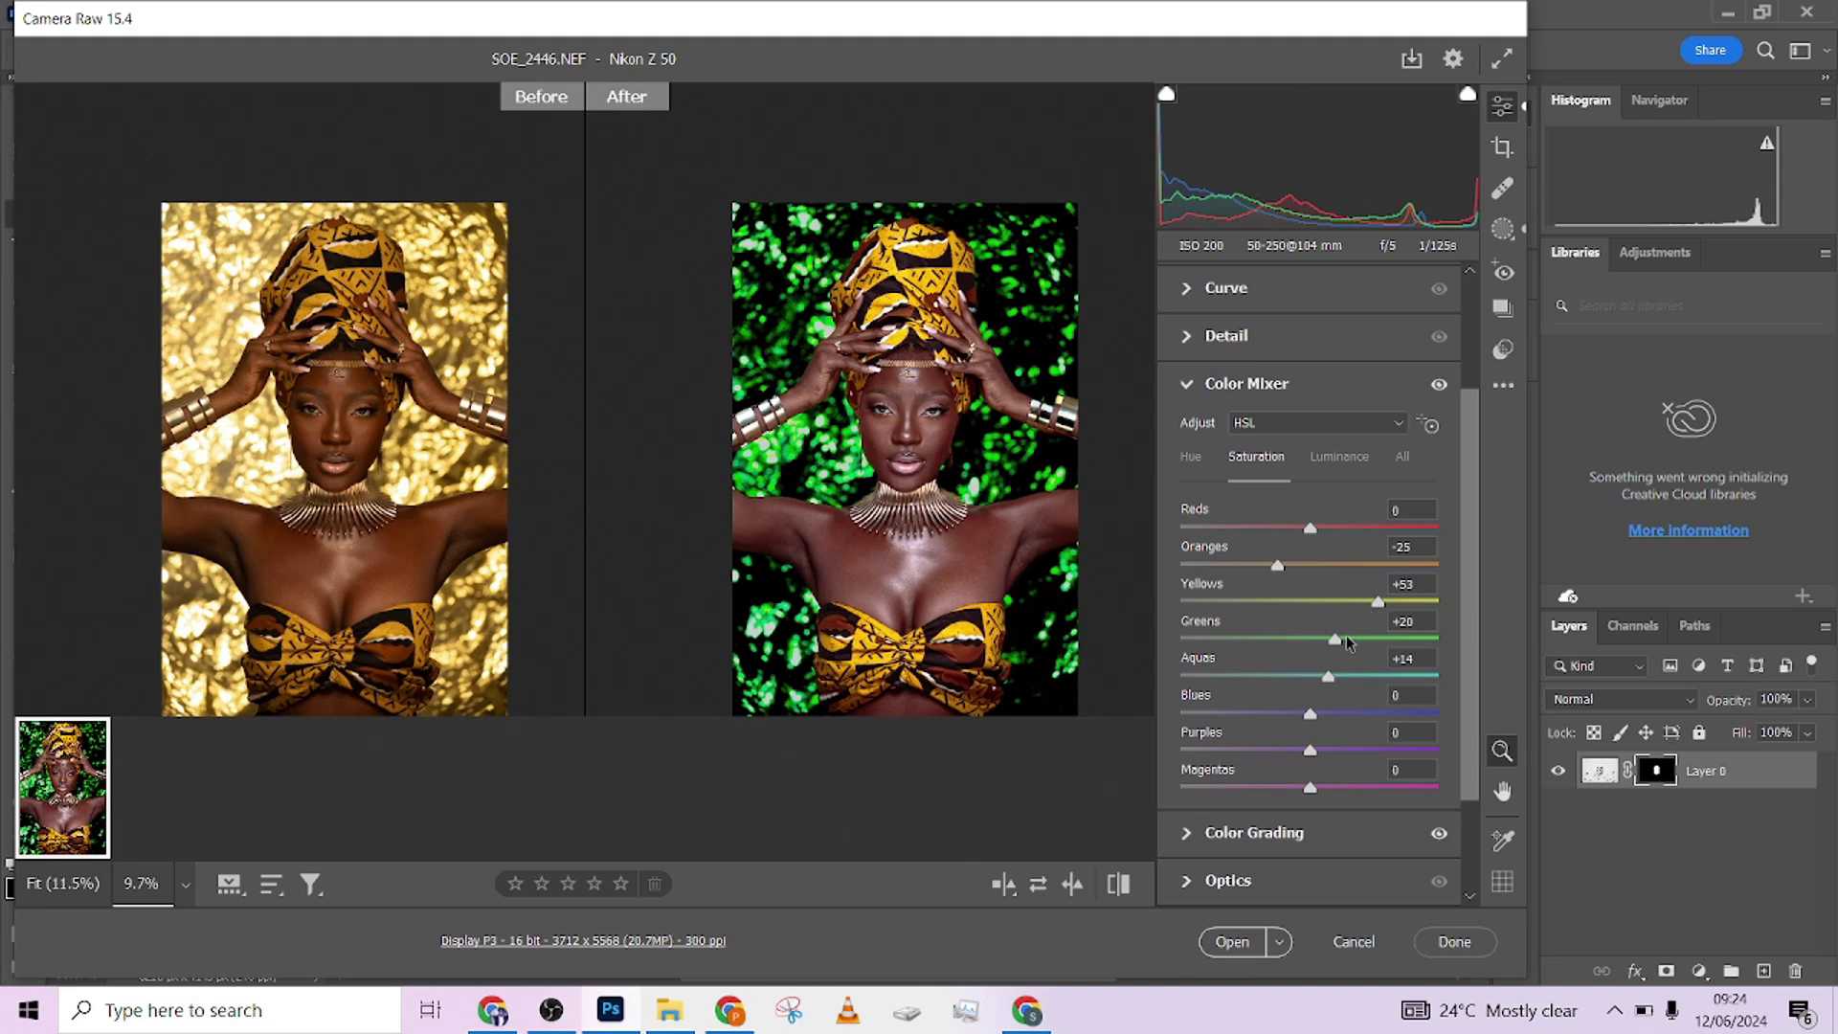
Step: Try raising the Aquas saturation and the Greens luminance in the Color Mixer, undoing each change
{"action": "left_click_drag", "start_coordinate": [1326, 675], "coordinate": [1383, 677]}
{"action": "key", "text": "ctrl+z"}
{"action": "left_click", "coordinate": [1337, 461]}
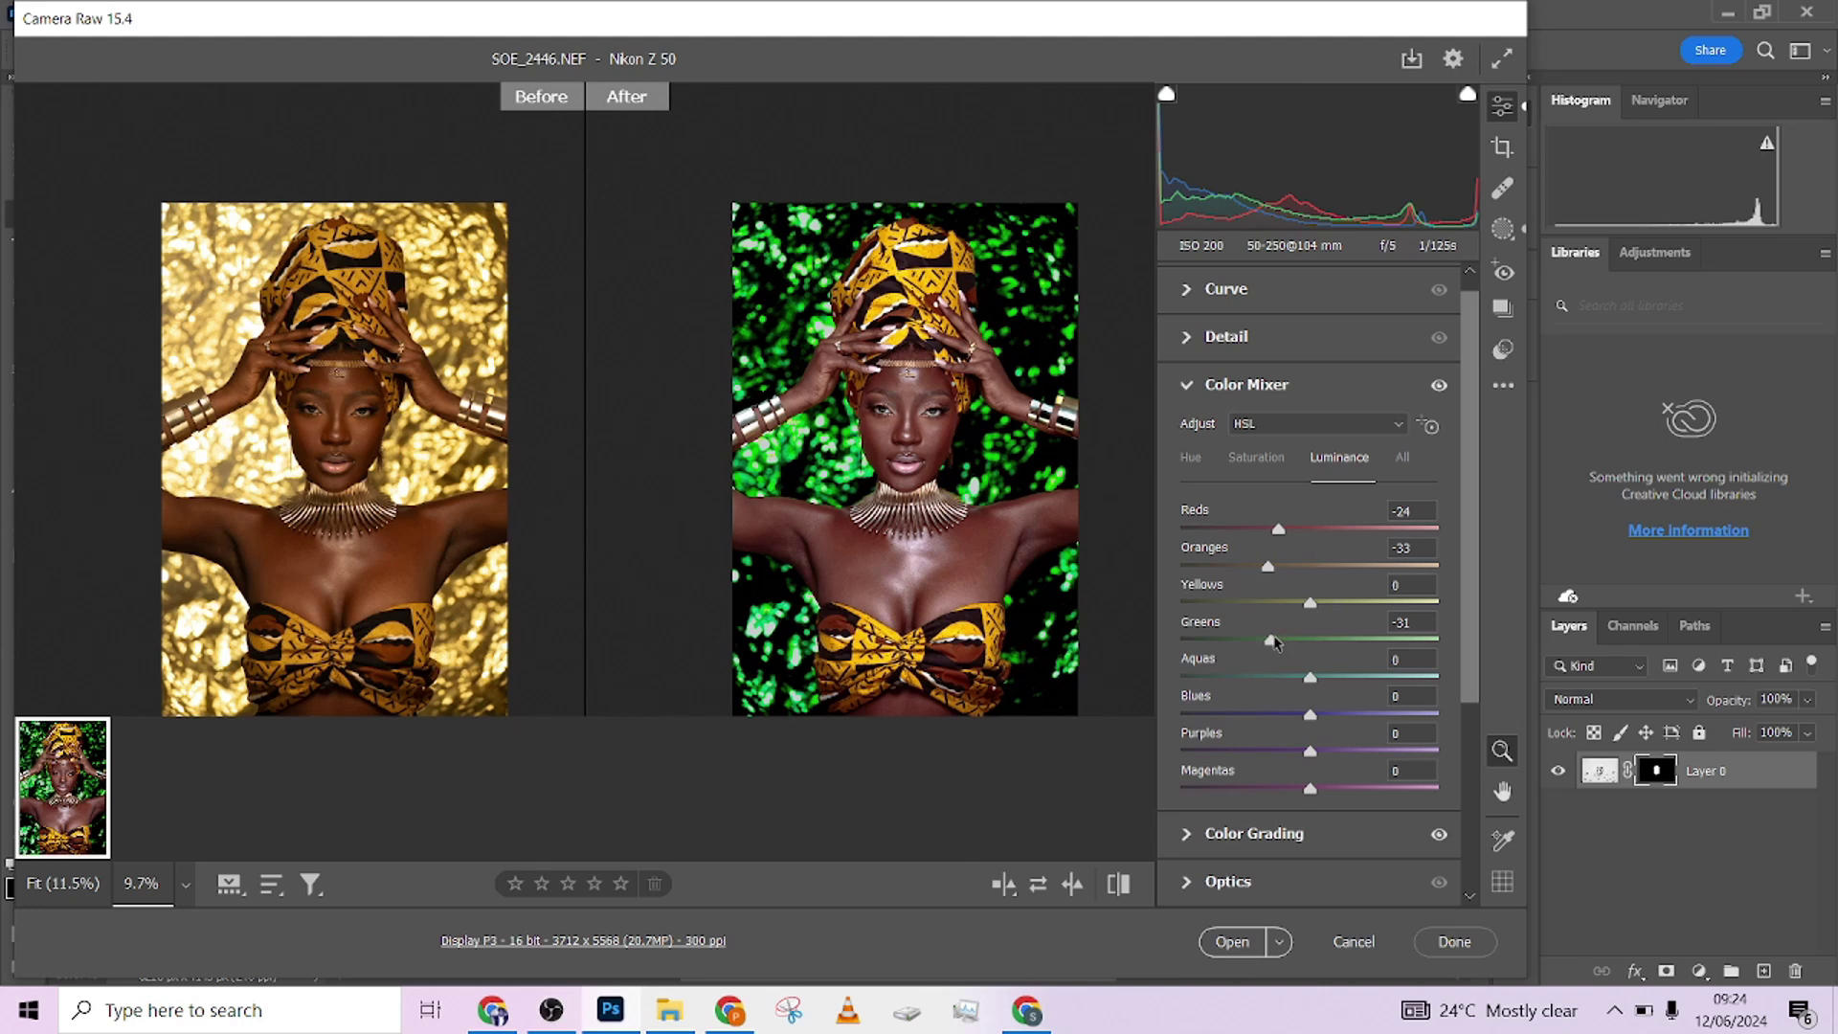
{"action": "left_click_drag", "start_coordinate": [1274, 639], "coordinate": [1450, 641]}
{"action": "key", "text": "ctrl+z"}
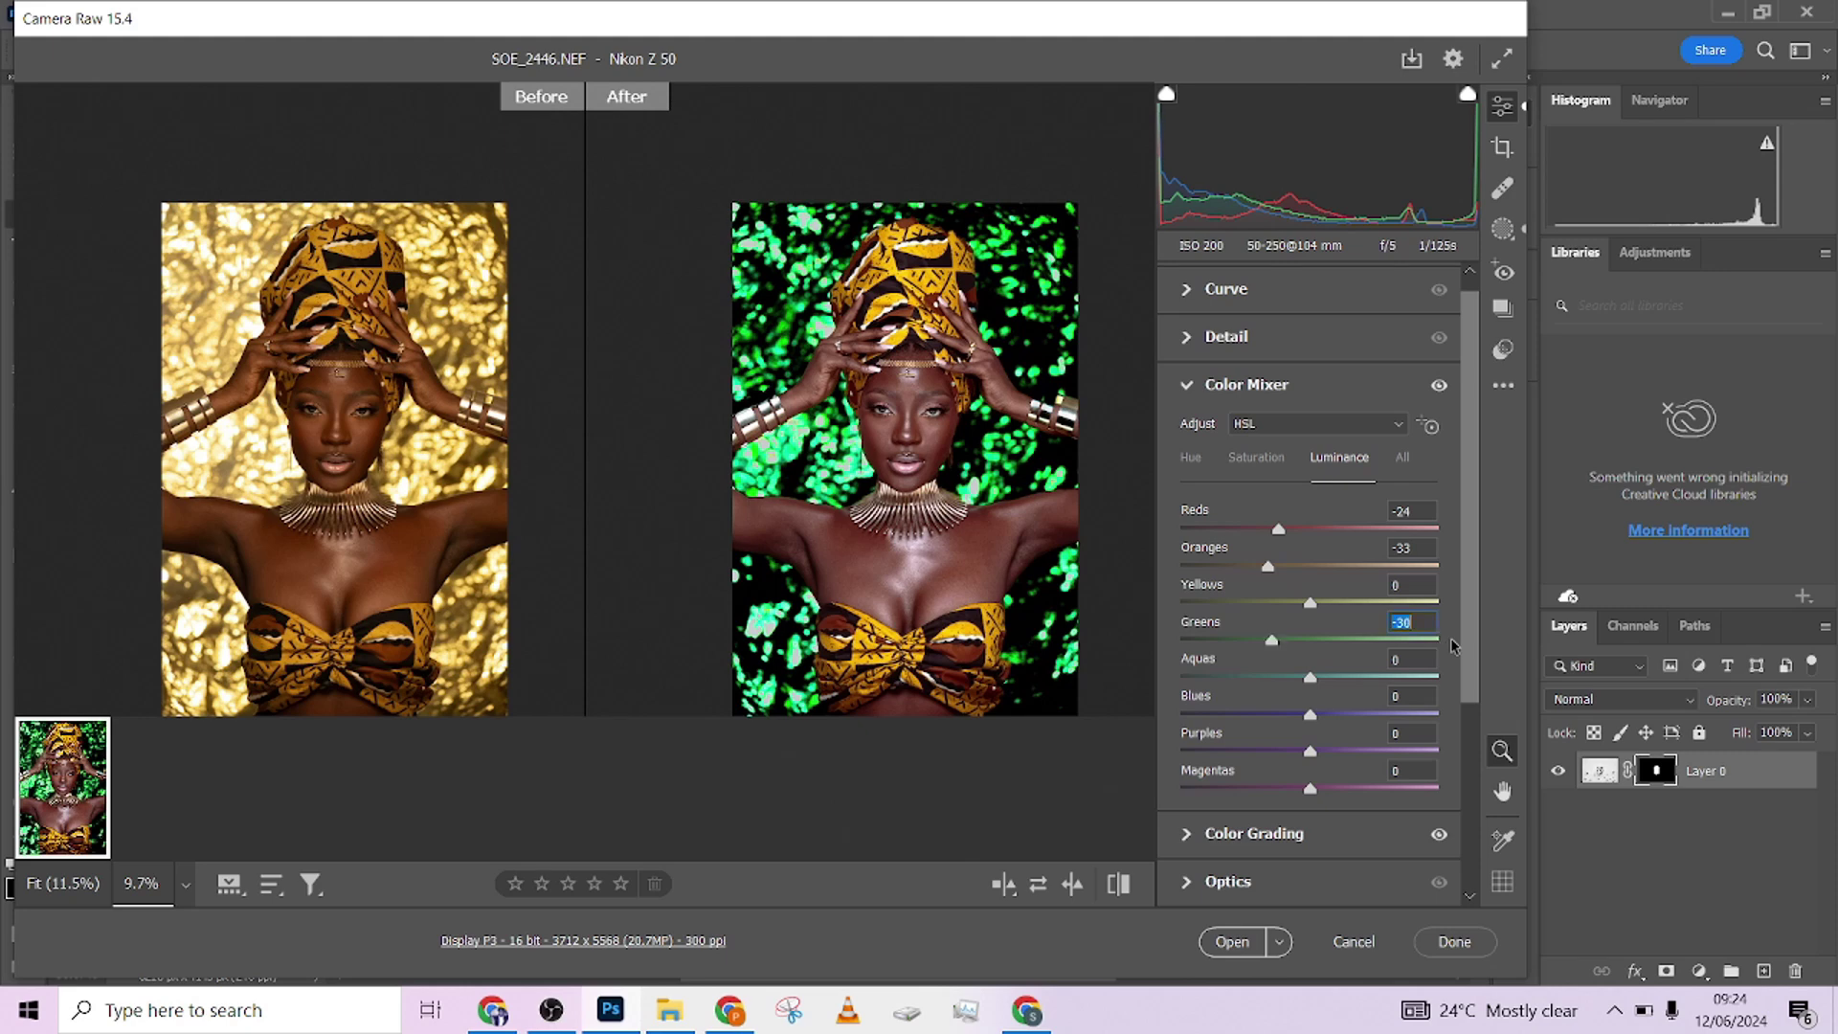
Step: Review the Color Mixer hue settings and examine the face up close against the original portrait
{"action": "left_click", "coordinate": [1194, 468]}
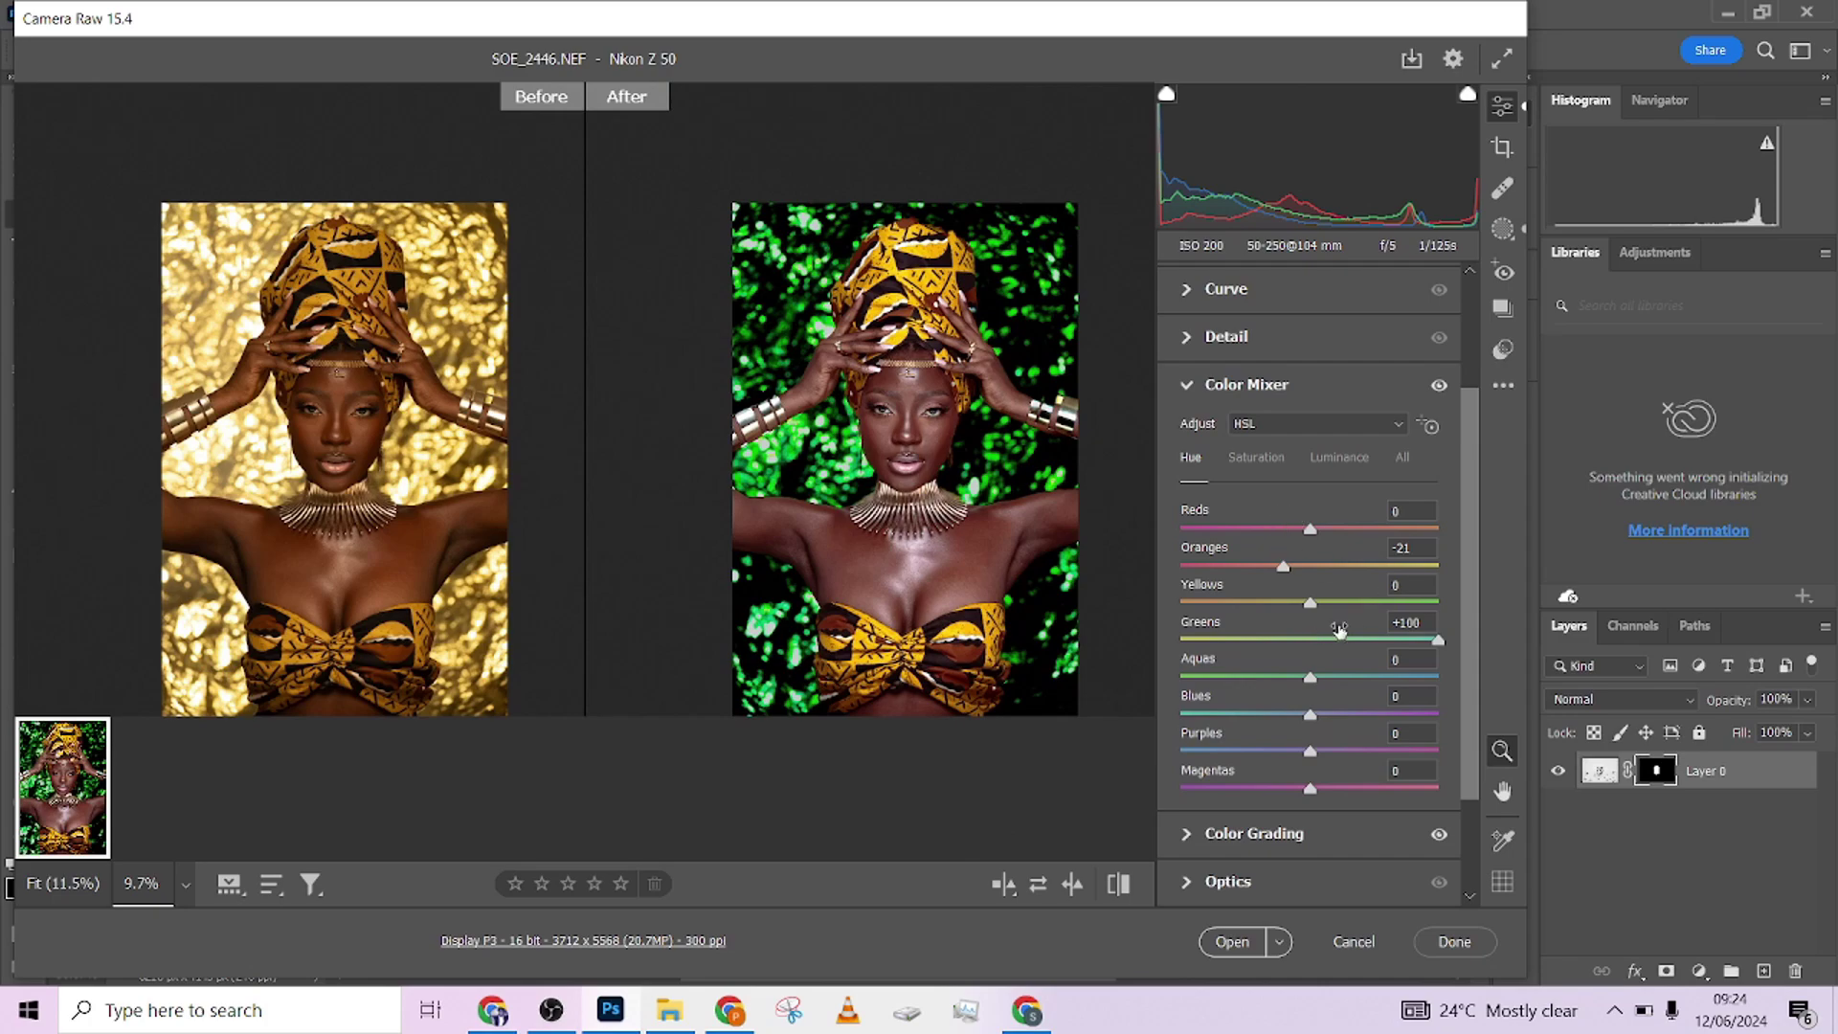
{"action": "scroll", "coordinate": [907, 412], "scroll_direction": "up", "scroll_amount": 5}
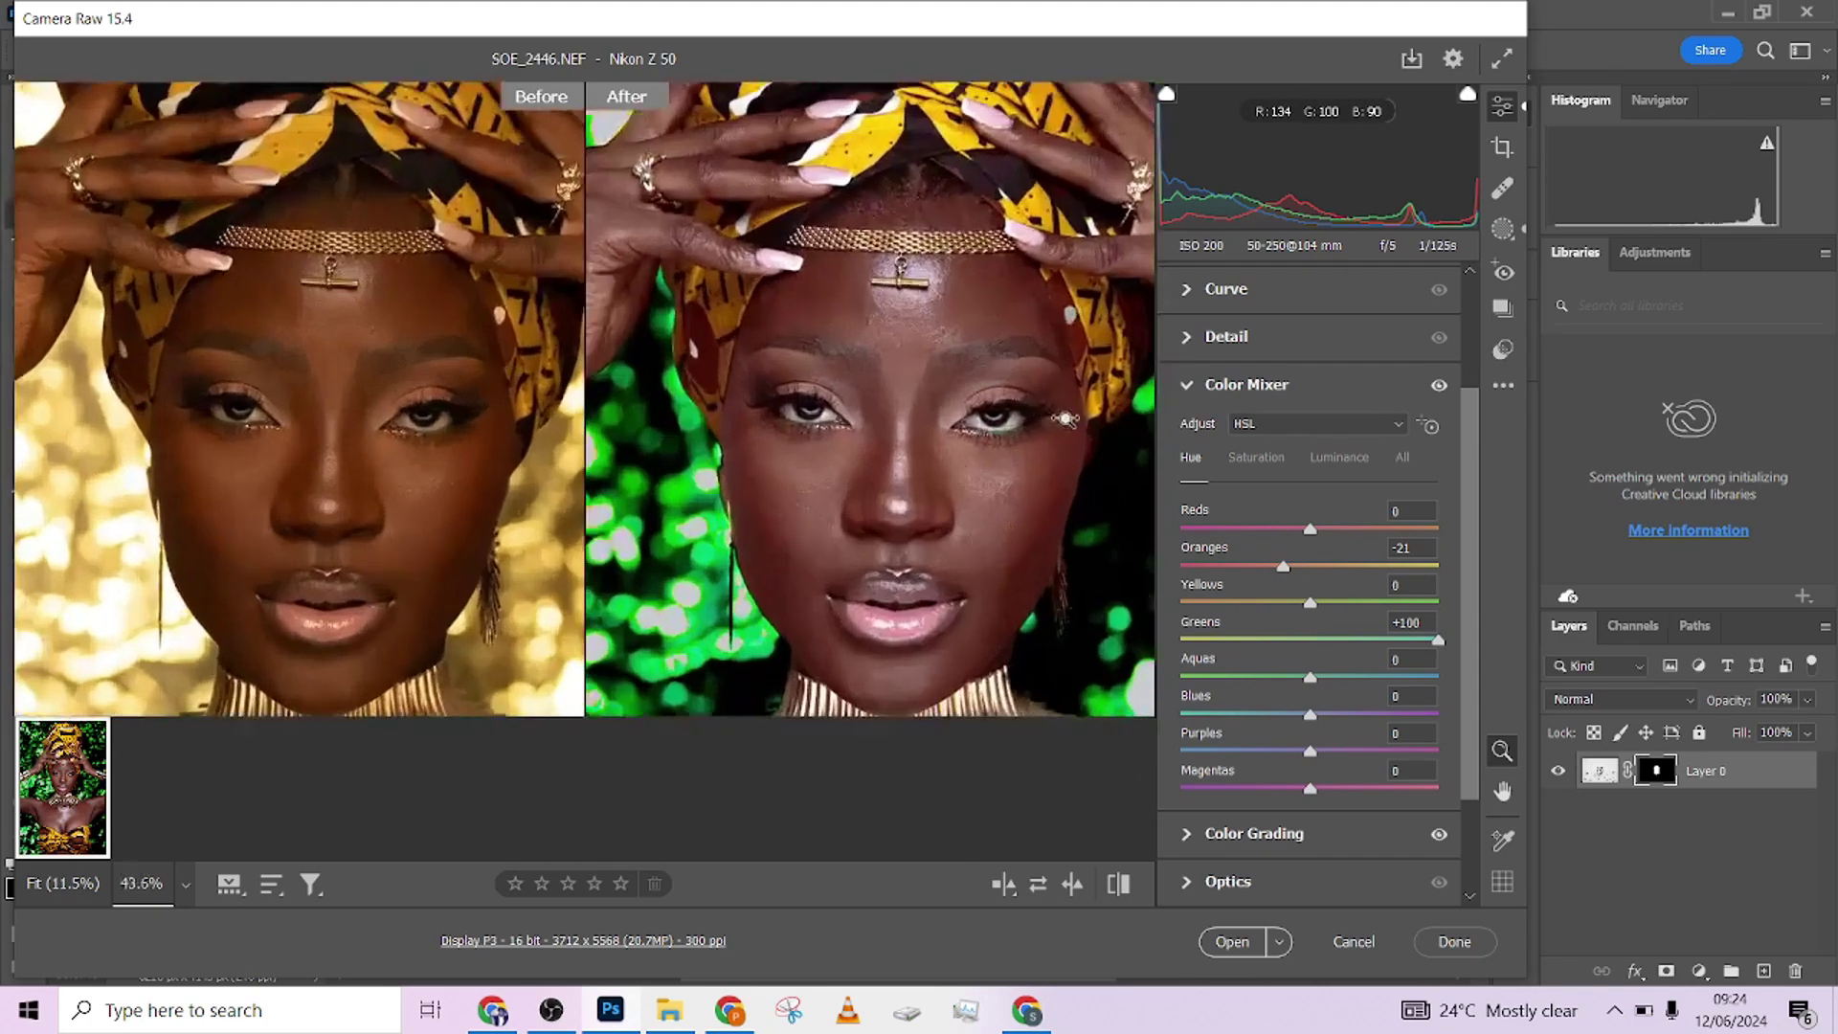
{"action": "scroll", "coordinate": [244, 412], "scroll_direction": "up", "scroll_amount": 2}
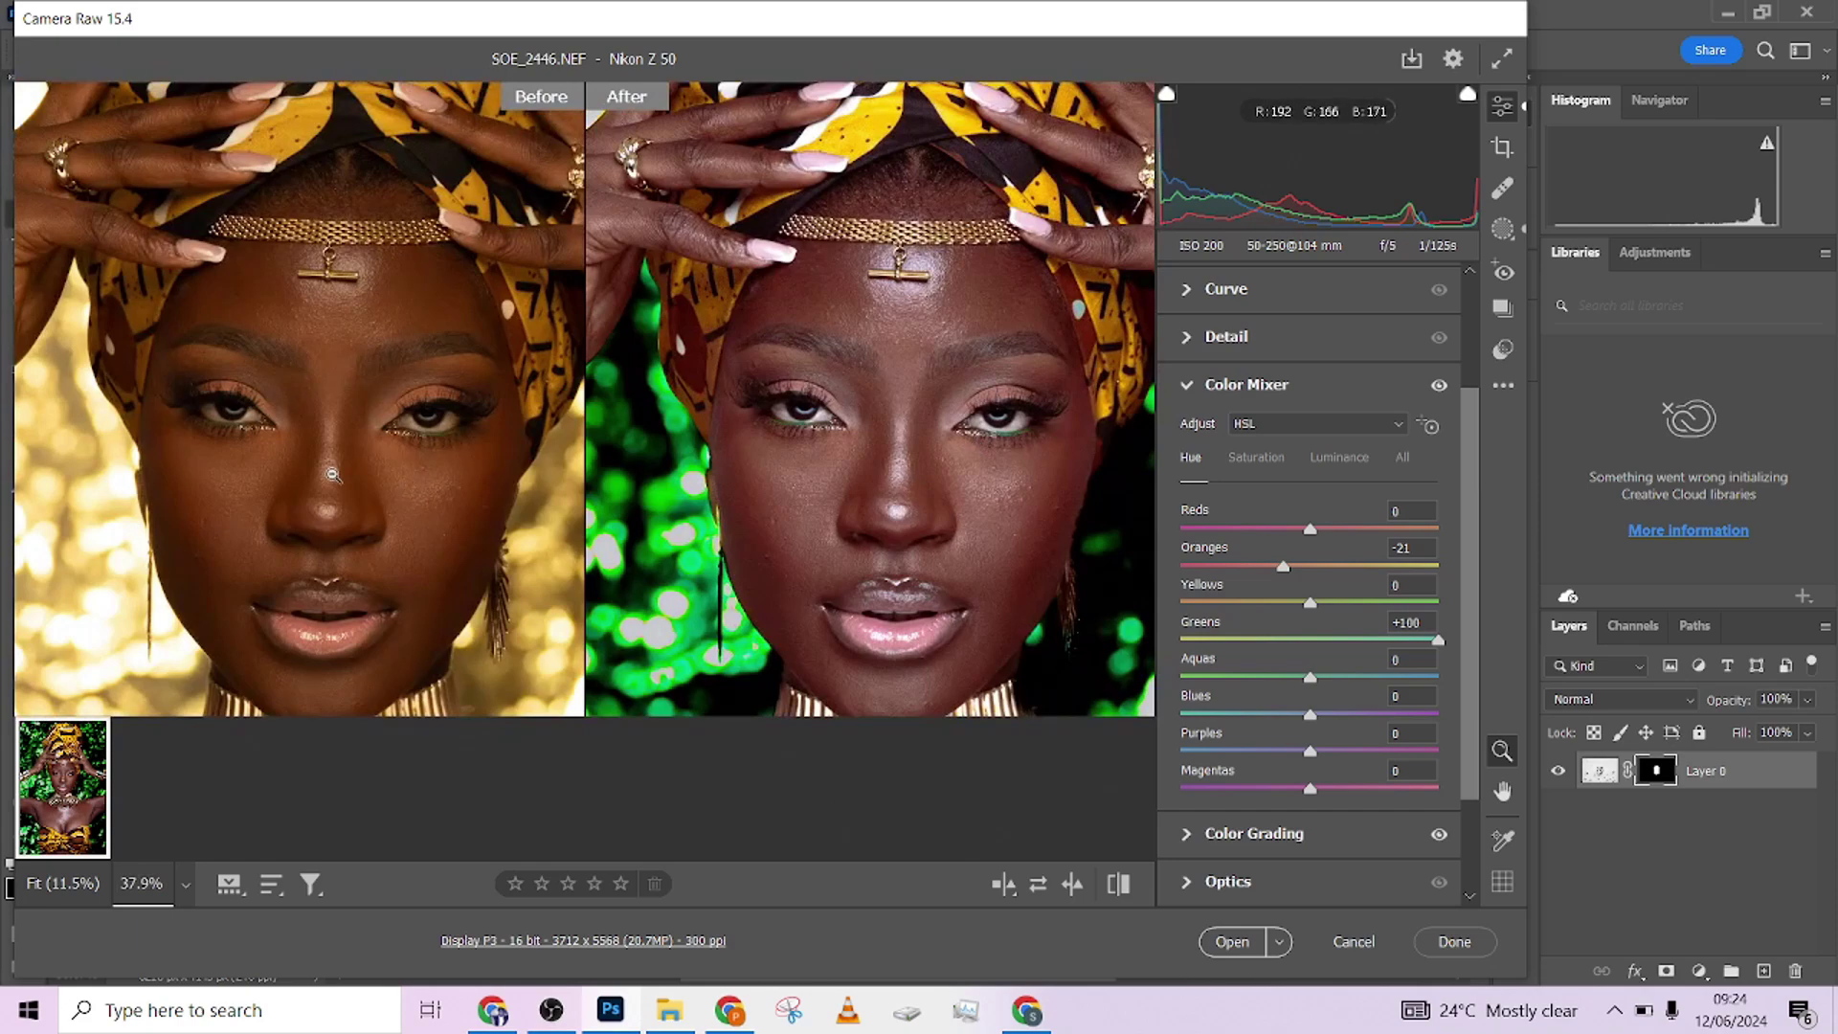
{"action": "scroll", "coordinate": [877, 421], "scroll_direction": "down", "scroll_amount": 5}
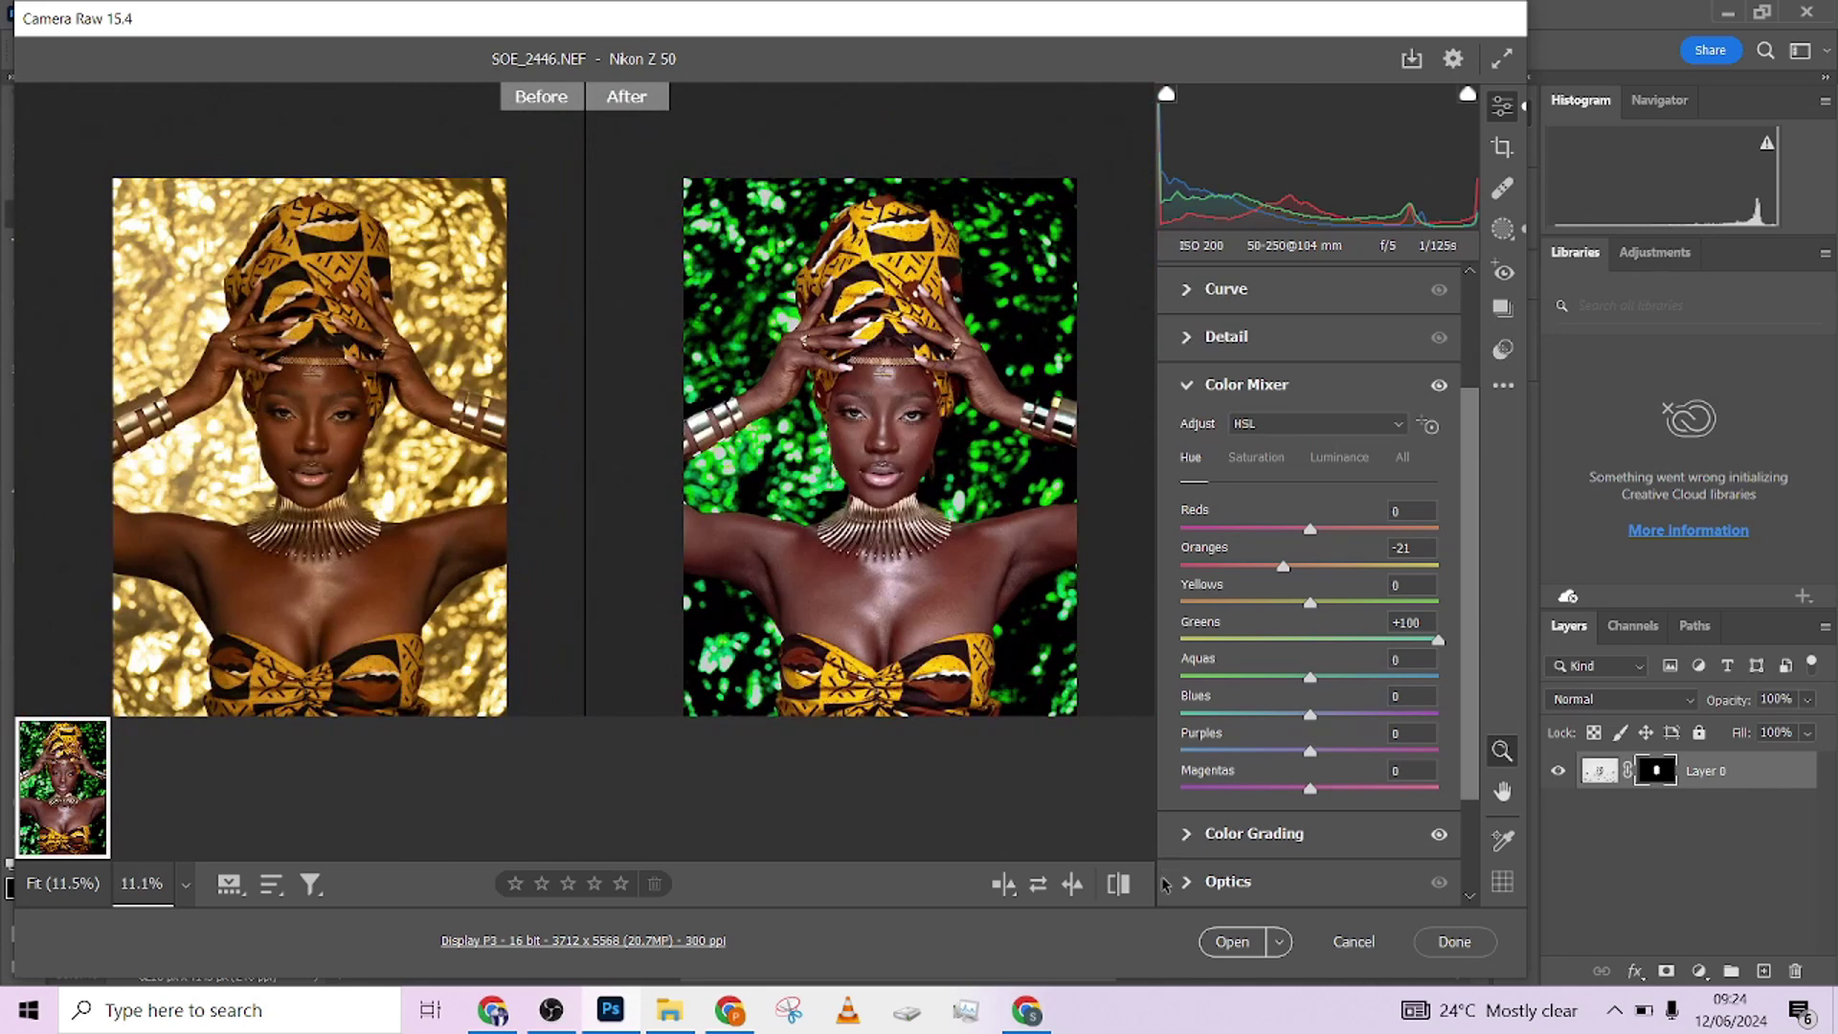
Step: Open the graded raw portrait SOE_2446.NEF from Camera Raw as a document in Photoshop
{"action": "left_click", "coordinate": [1223, 943]}
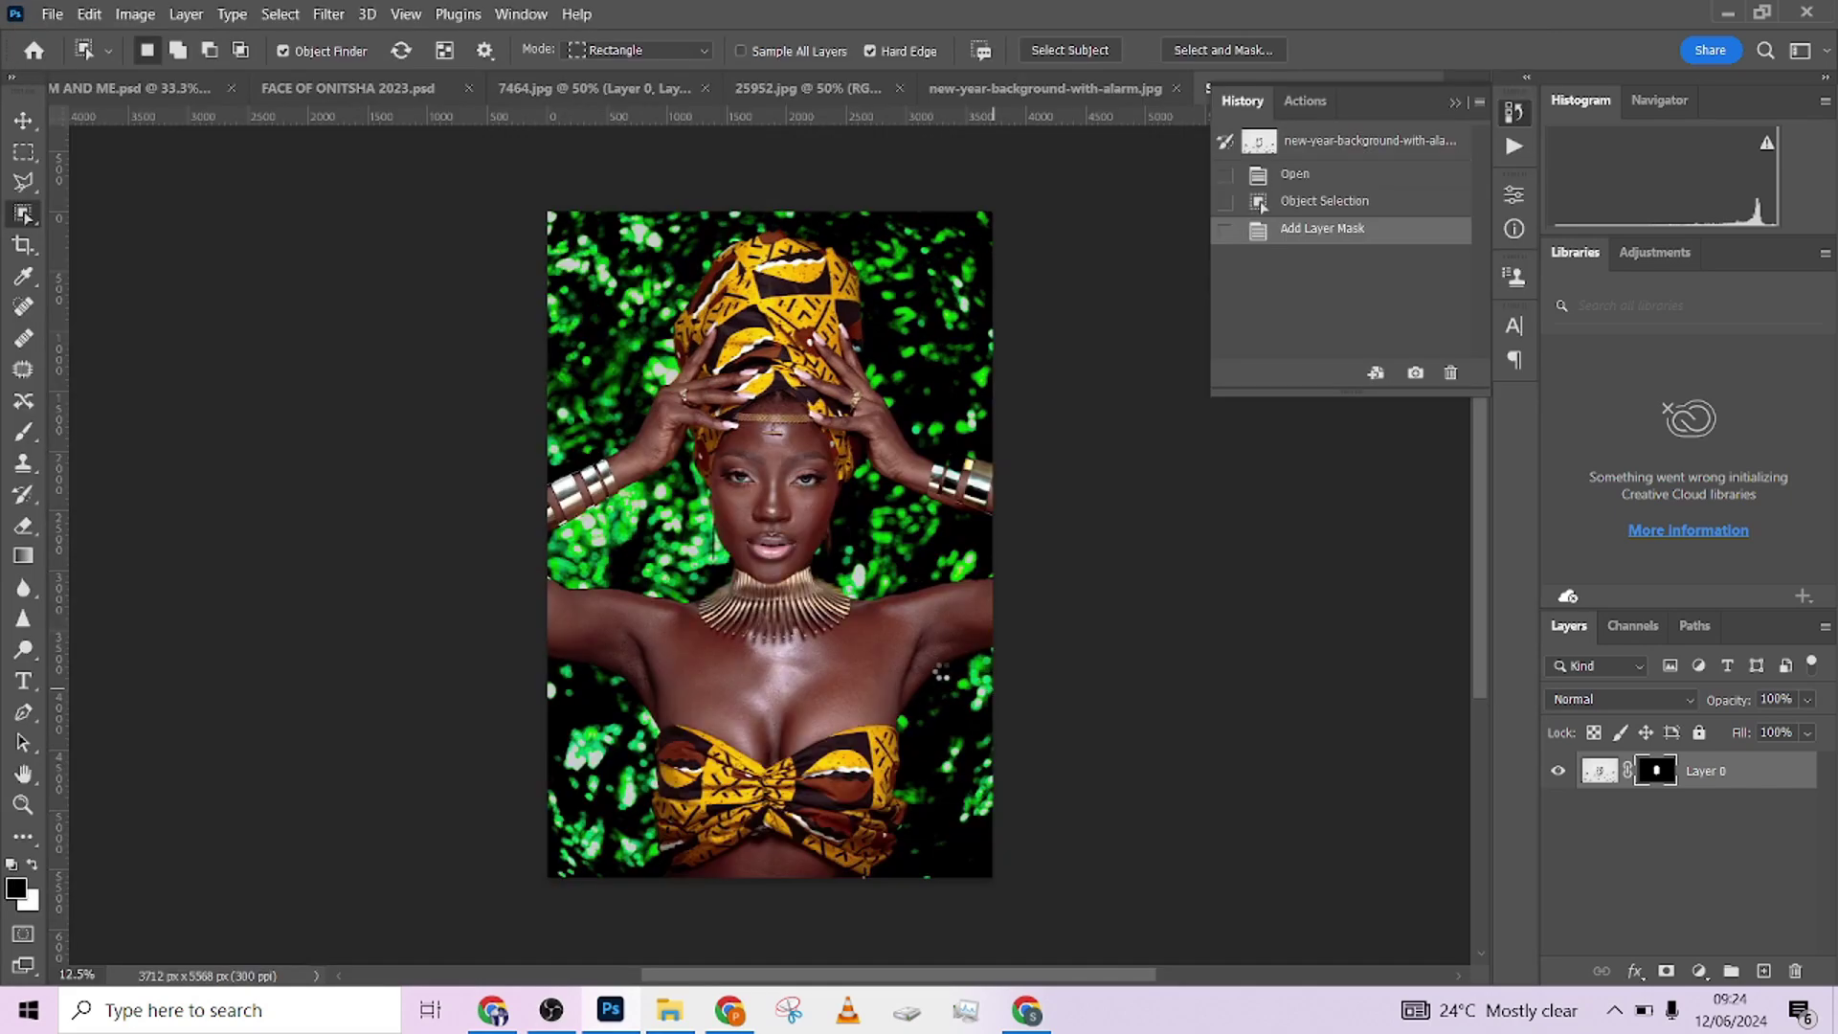
{"action": "scroll", "coordinate": [862, 564], "scroll_direction": "up", "scroll_amount": 3}
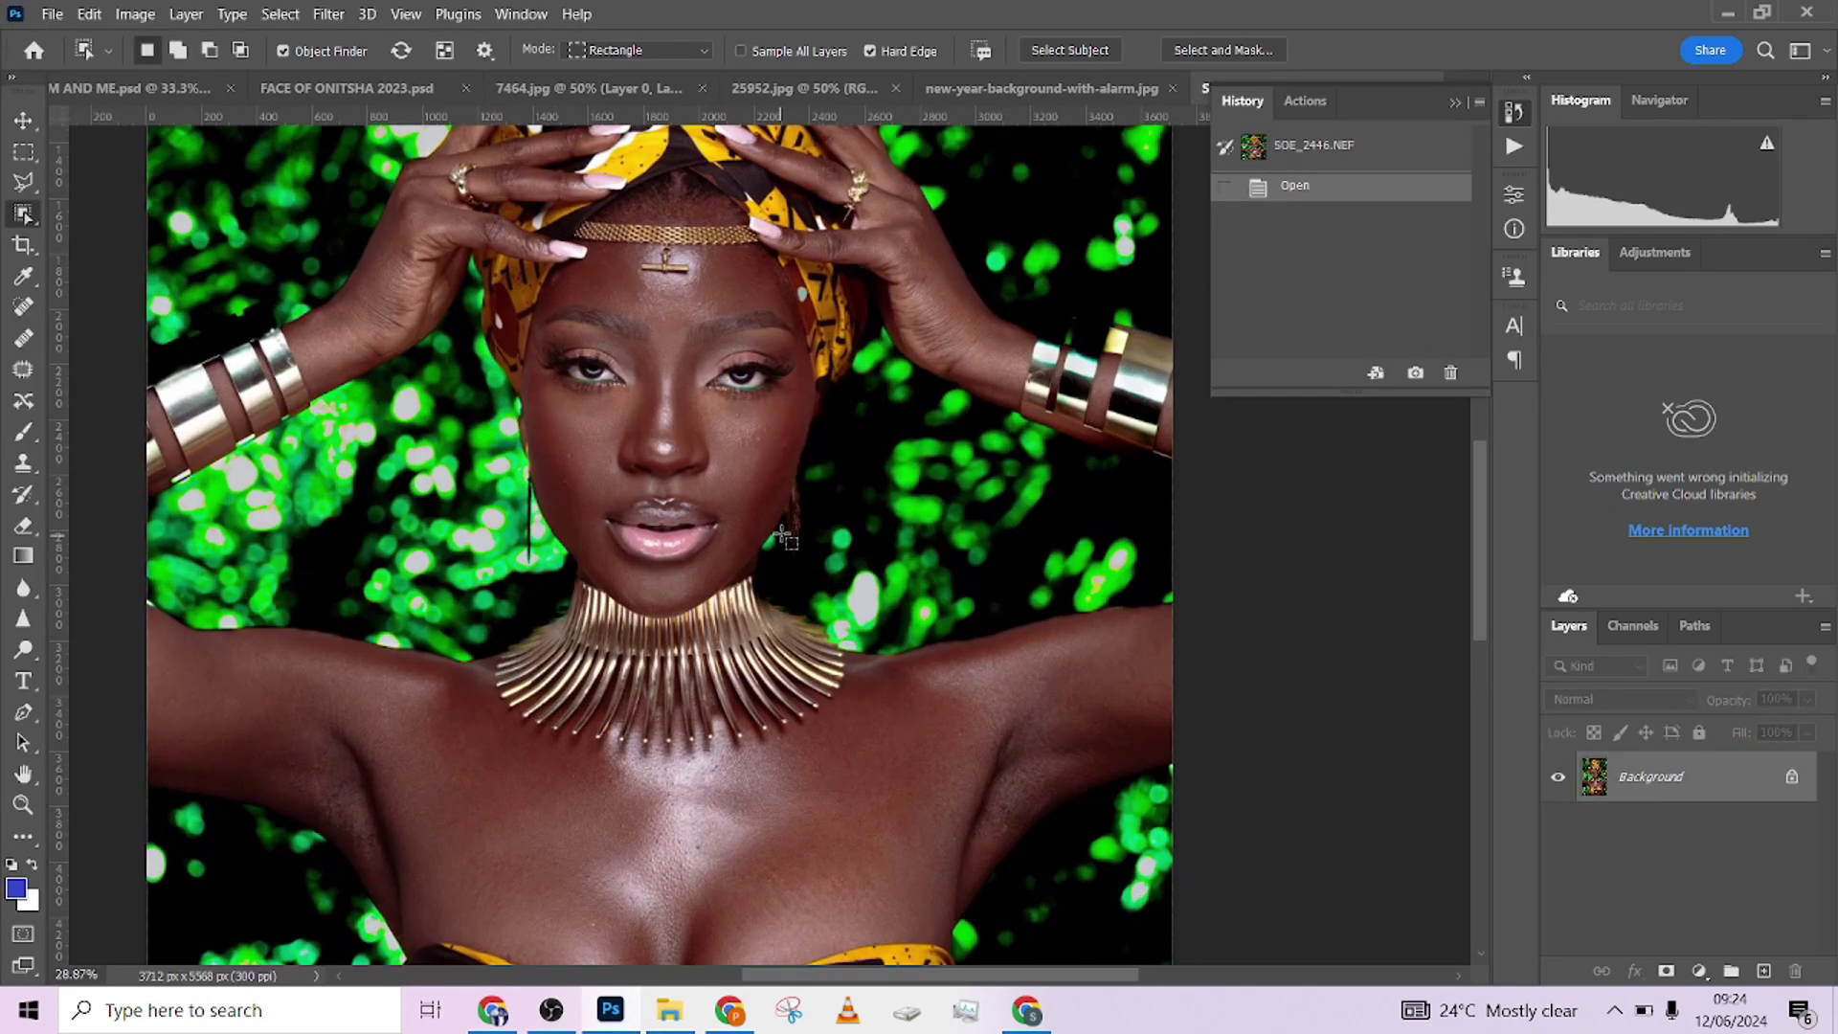
{"action": "scroll", "coordinate": [791, 539], "scroll_direction": "down", "scroll_amount": 3}
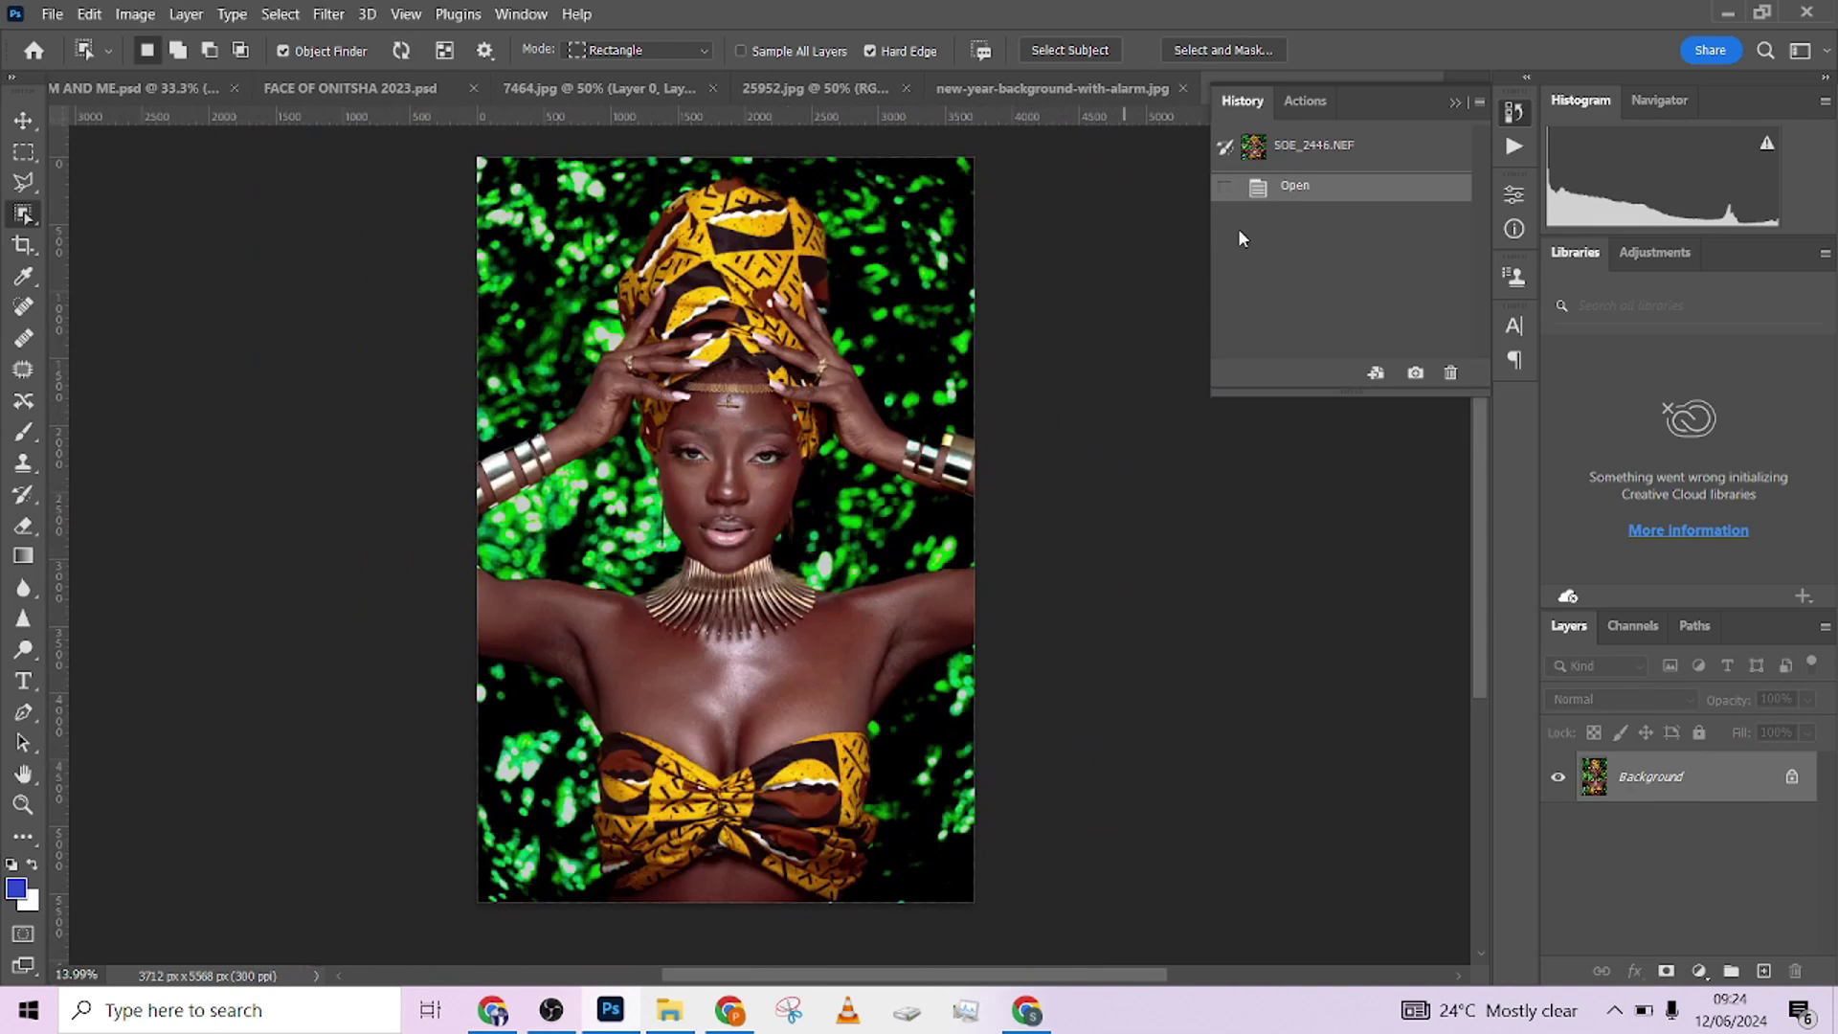
{"action": "left_click", "coordinate": [30, 251]}
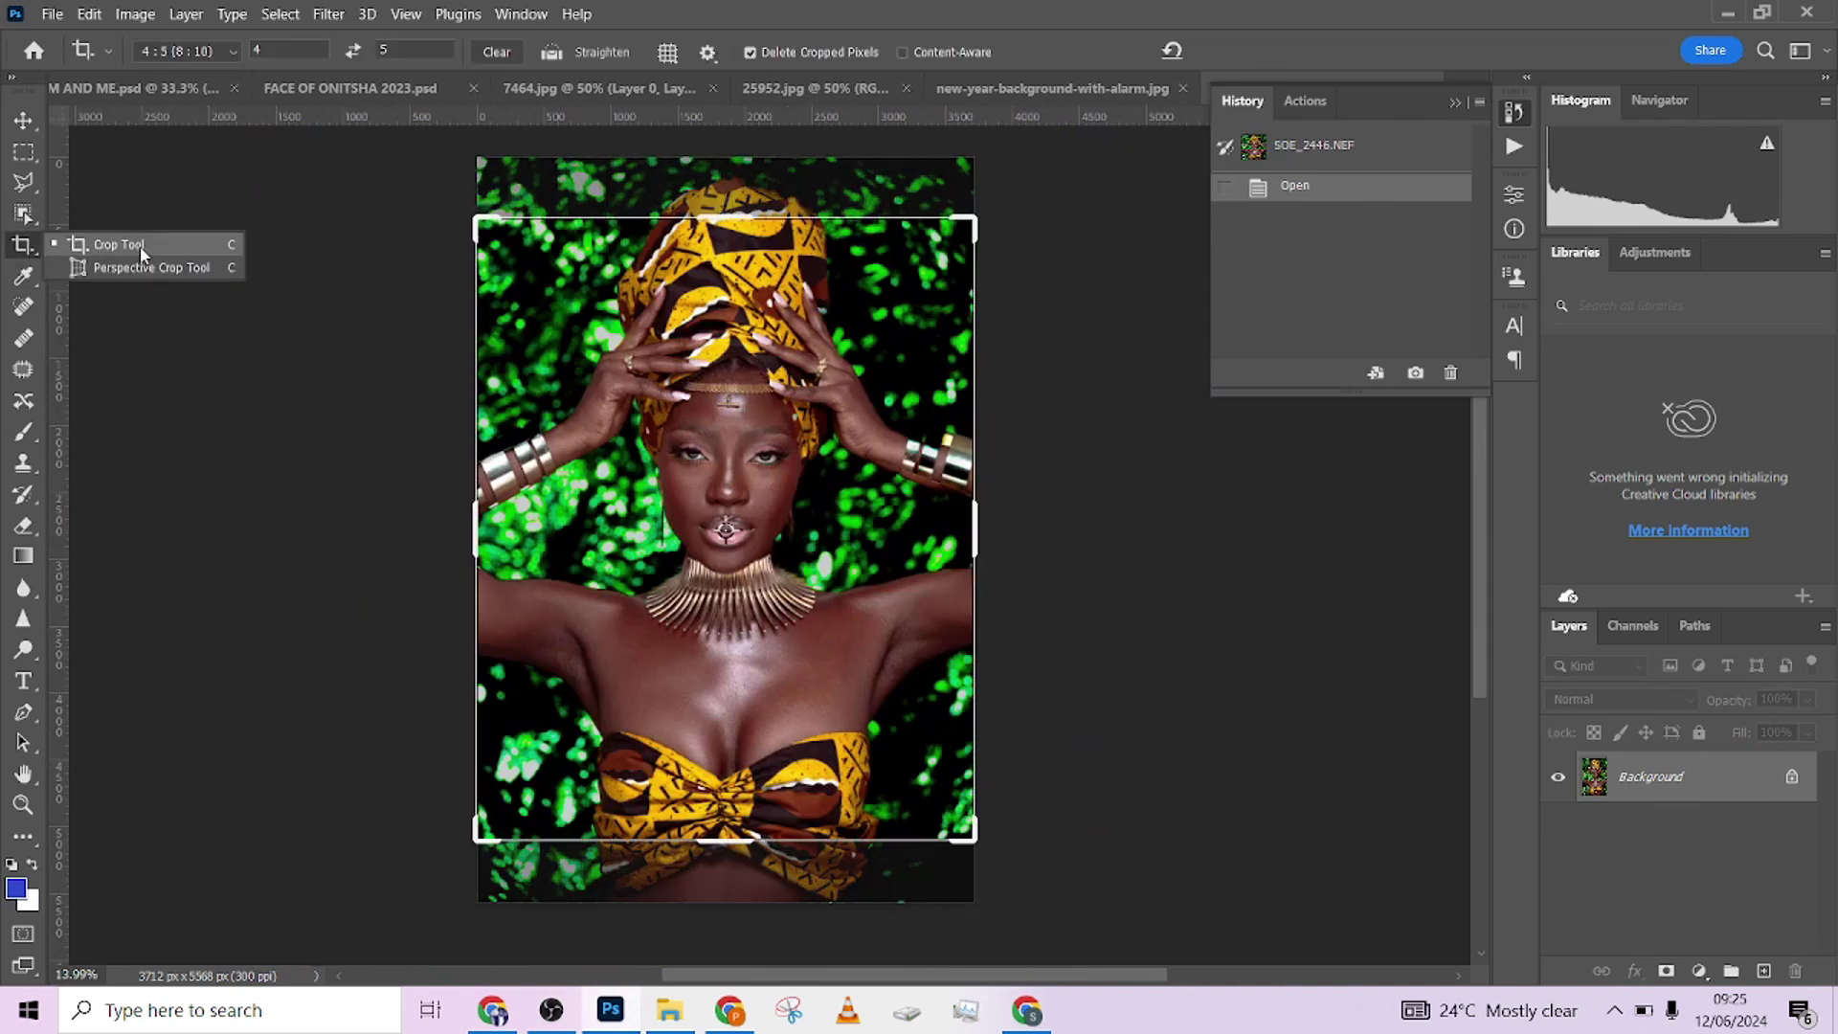
{"action": "left_click", "coordinate": [140, 251]}
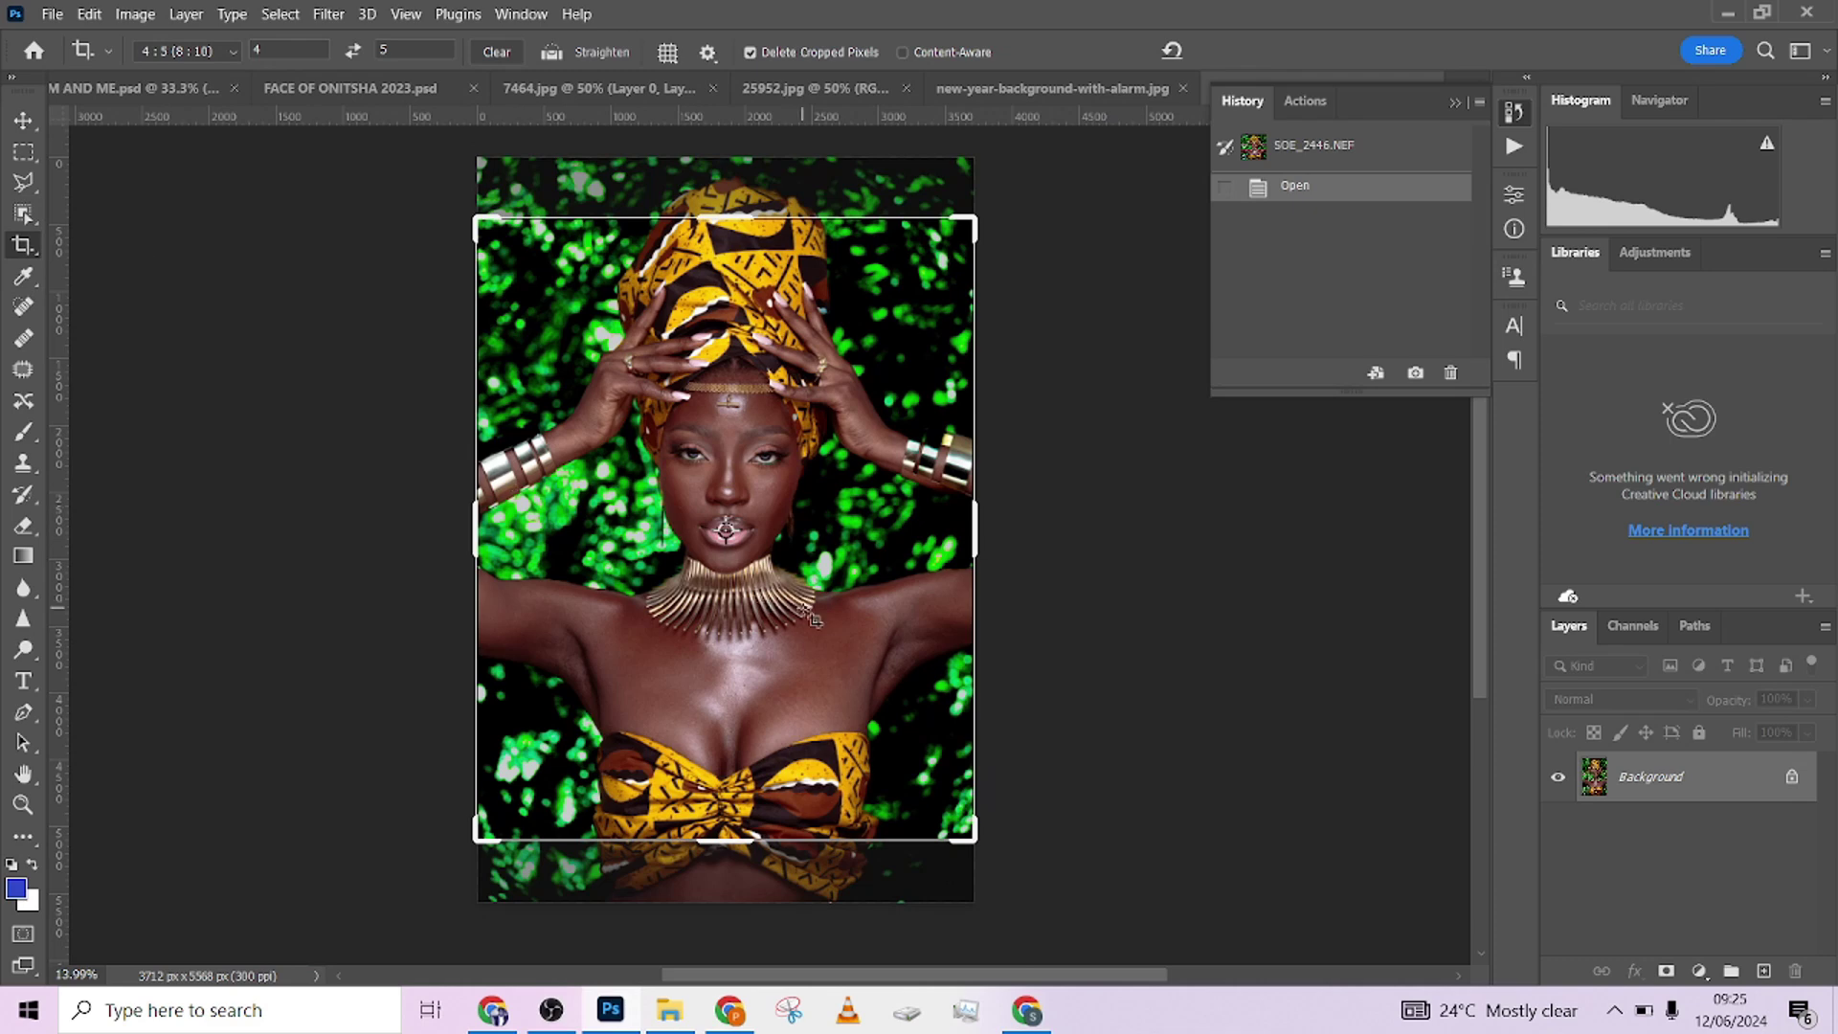
{"action": "left_click", "coordinate": [769, 609]}
{"action": "left_click_drag", "start_coordinate": [775, 624], "coordinate": [768, 663]}
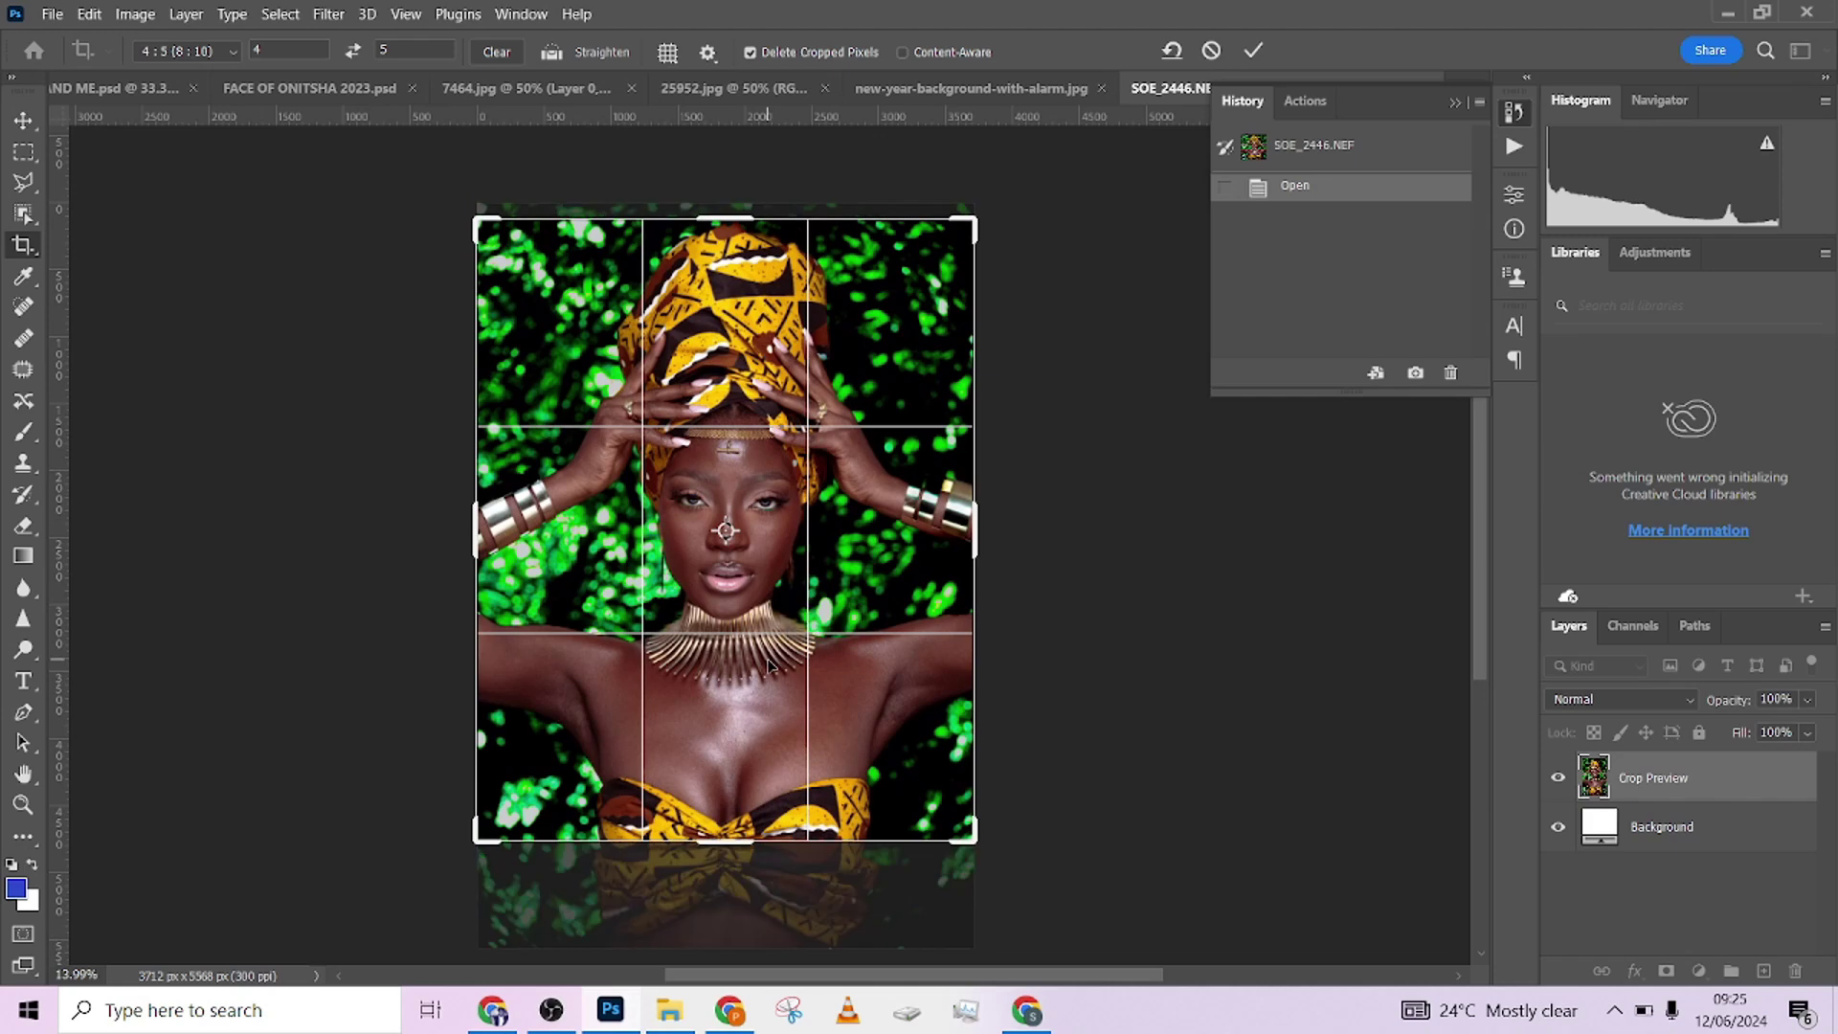
{"action": "left_click", "coordinate": [1210, 50]}
{"action": "left_click", "coordinate": [28, 153]}
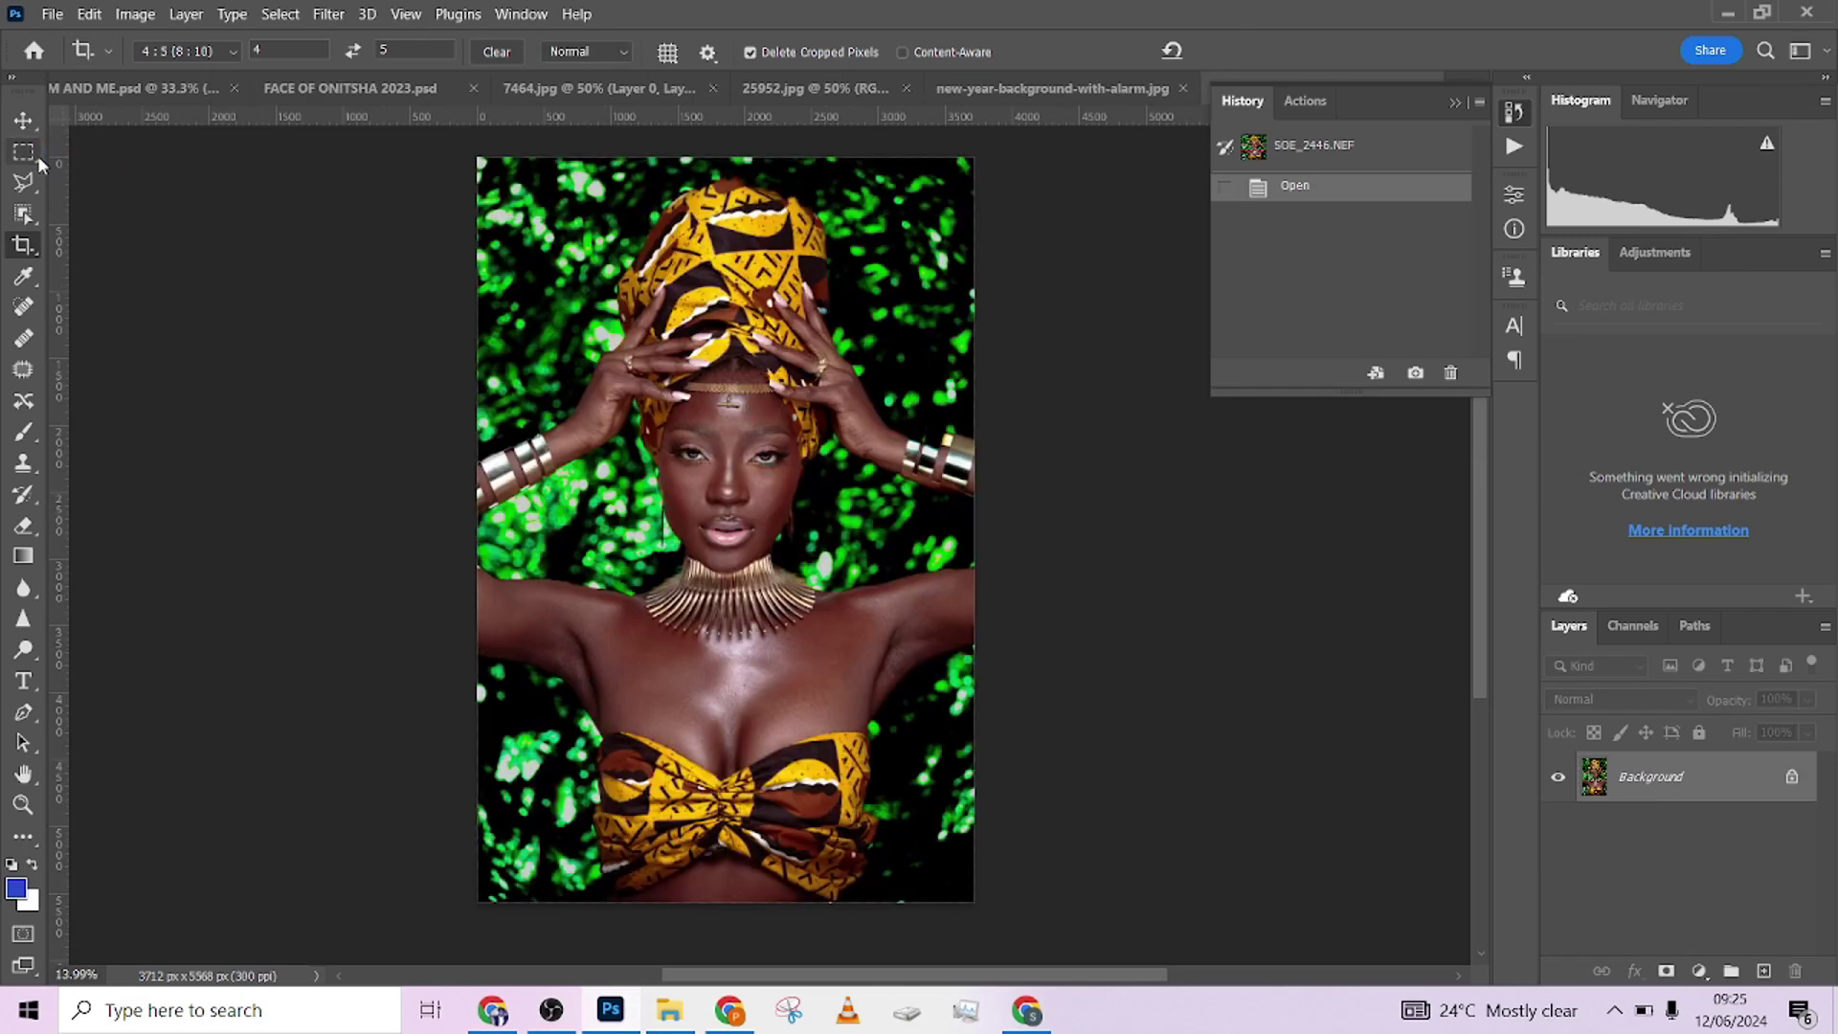
Step: Select the Done4U Retouch action in the Done4U retouch action set
{"action": "left_click", "coordinate": [1304, 101]}
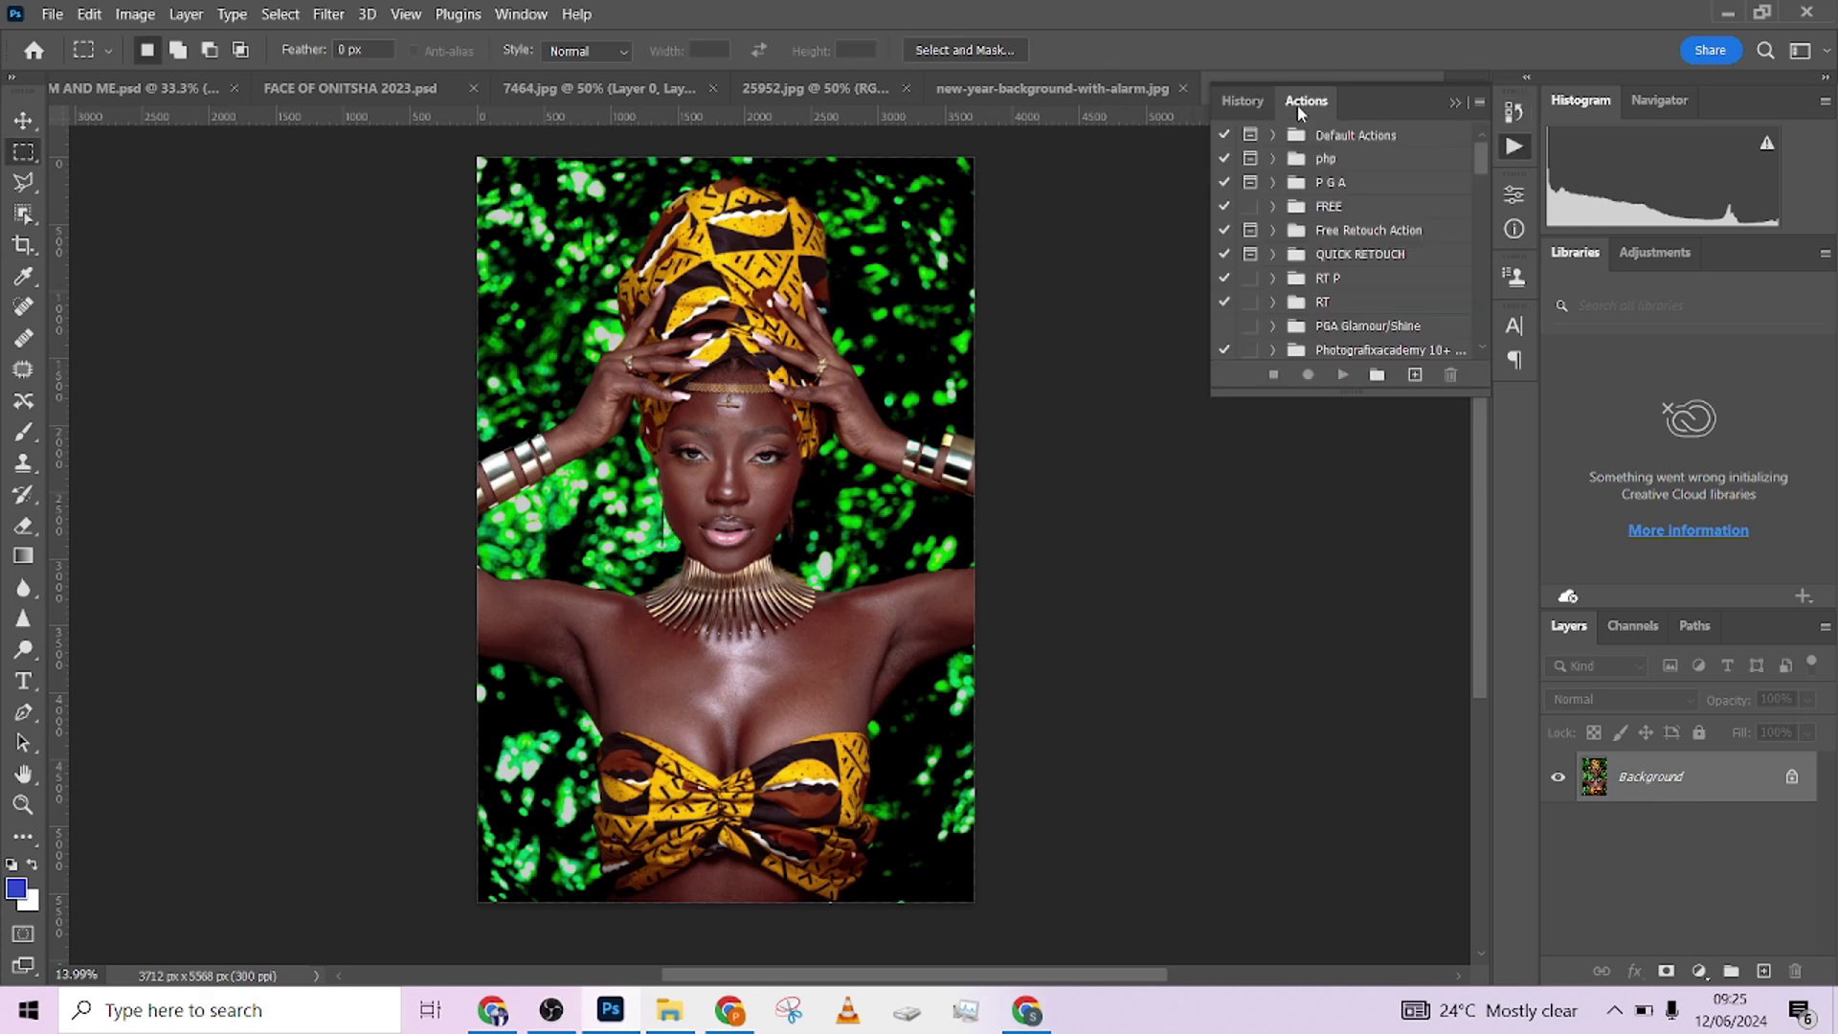
{"action": "left_click_drag", "start_coordinate": [1479, 155], "coordinate": [1496, 260]}
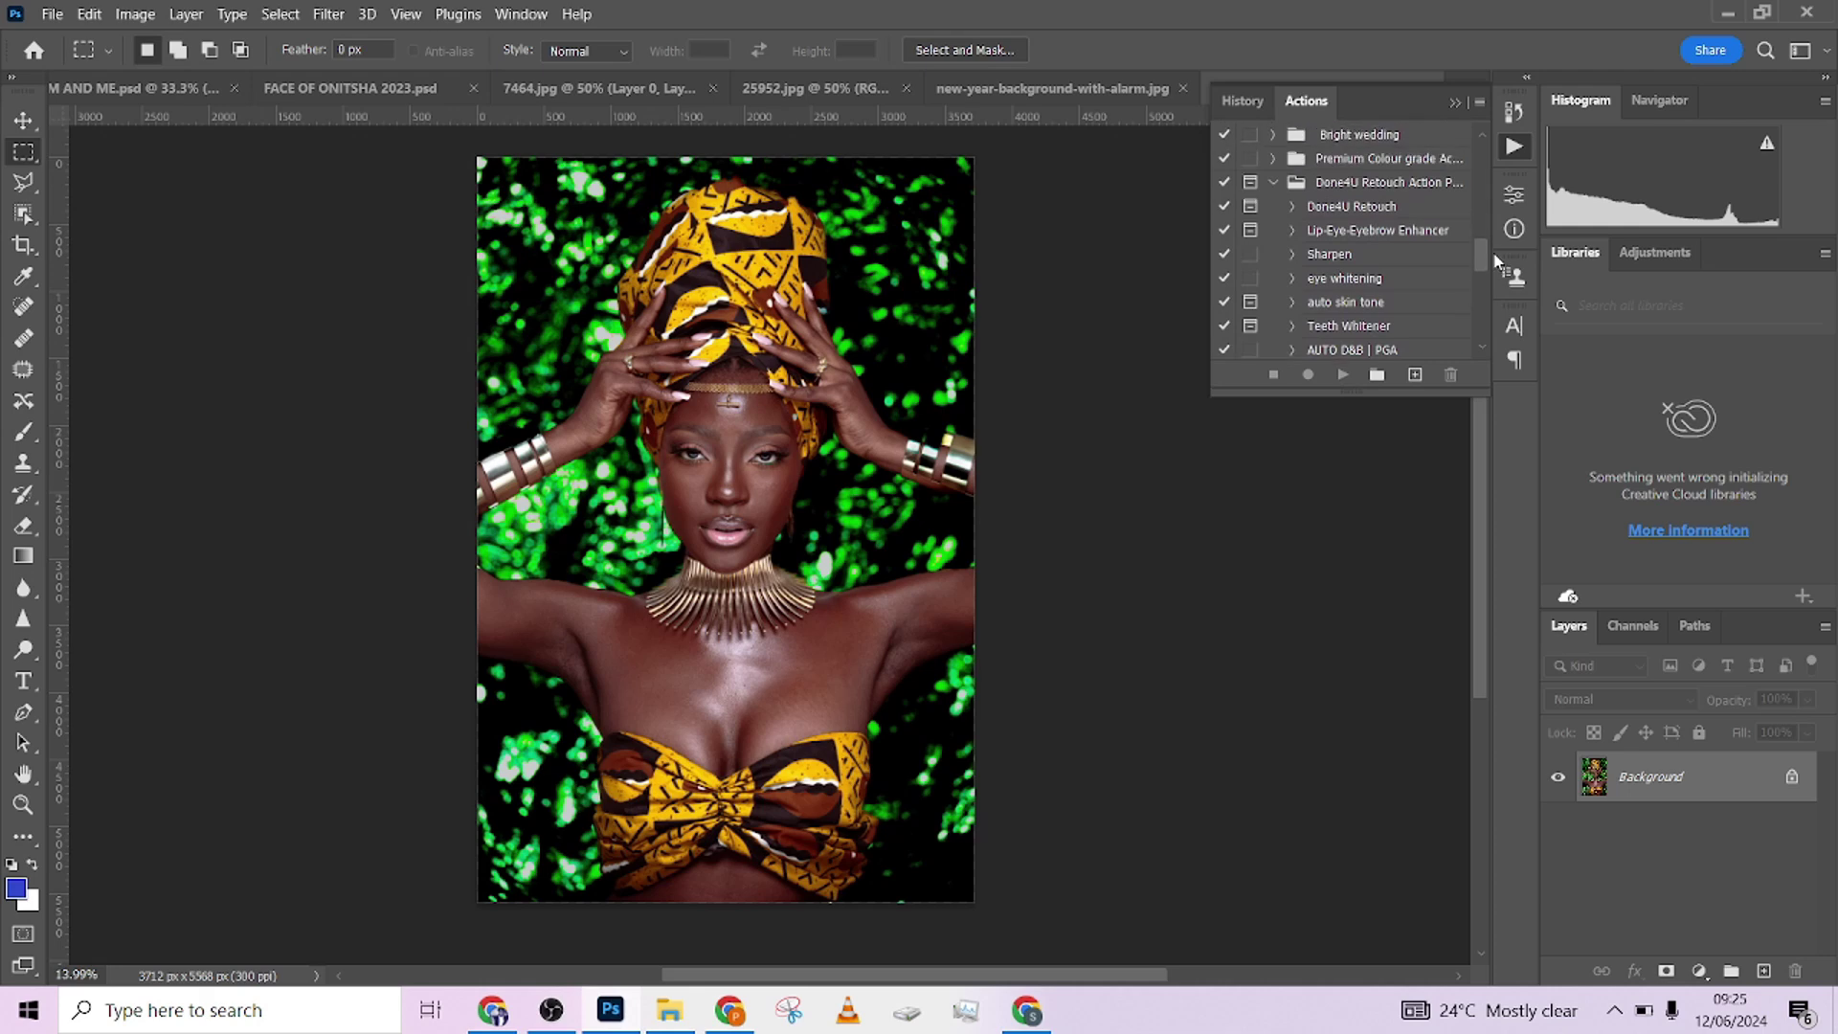
{"action": "left_click", "coordinate": [1352, 209]}
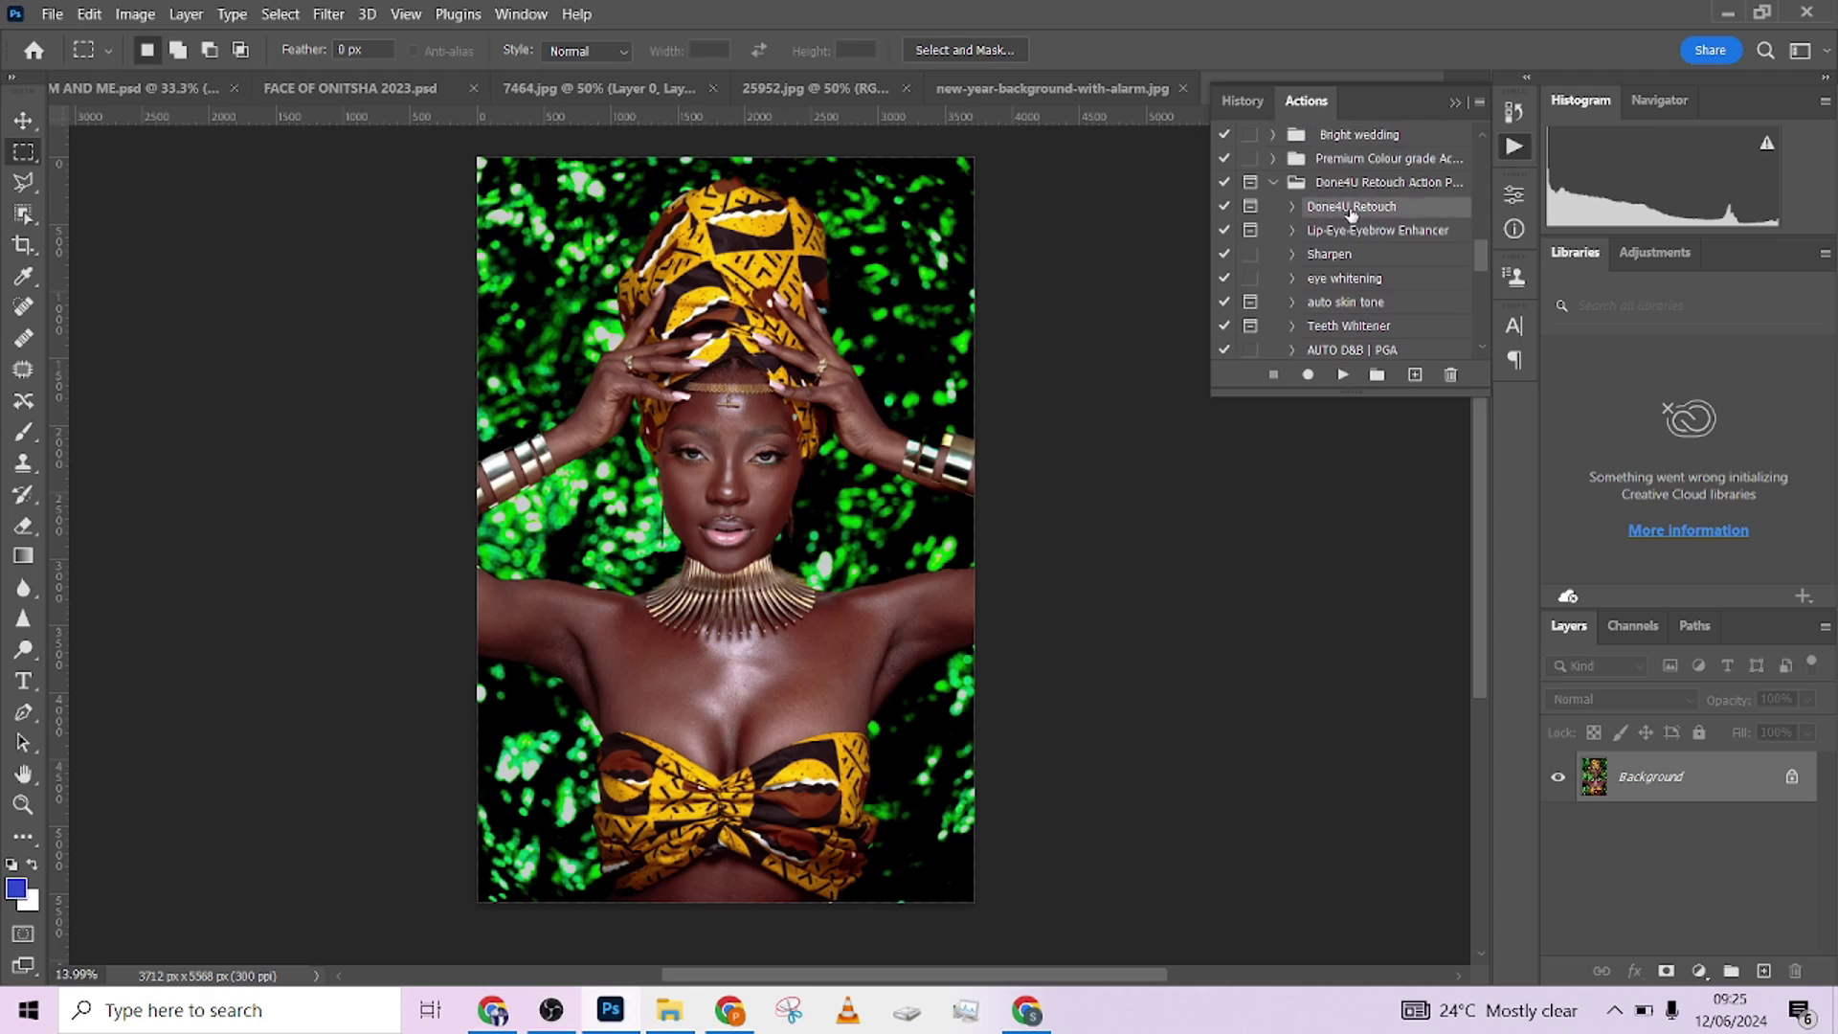
Step: Patch the small skin blemishes on both cheeks with clean nearby skin using the Patch tool
{"action": "scroll", "coordinate": [781, 345], "scroll_direction": "left", "scroll_amount": 3}
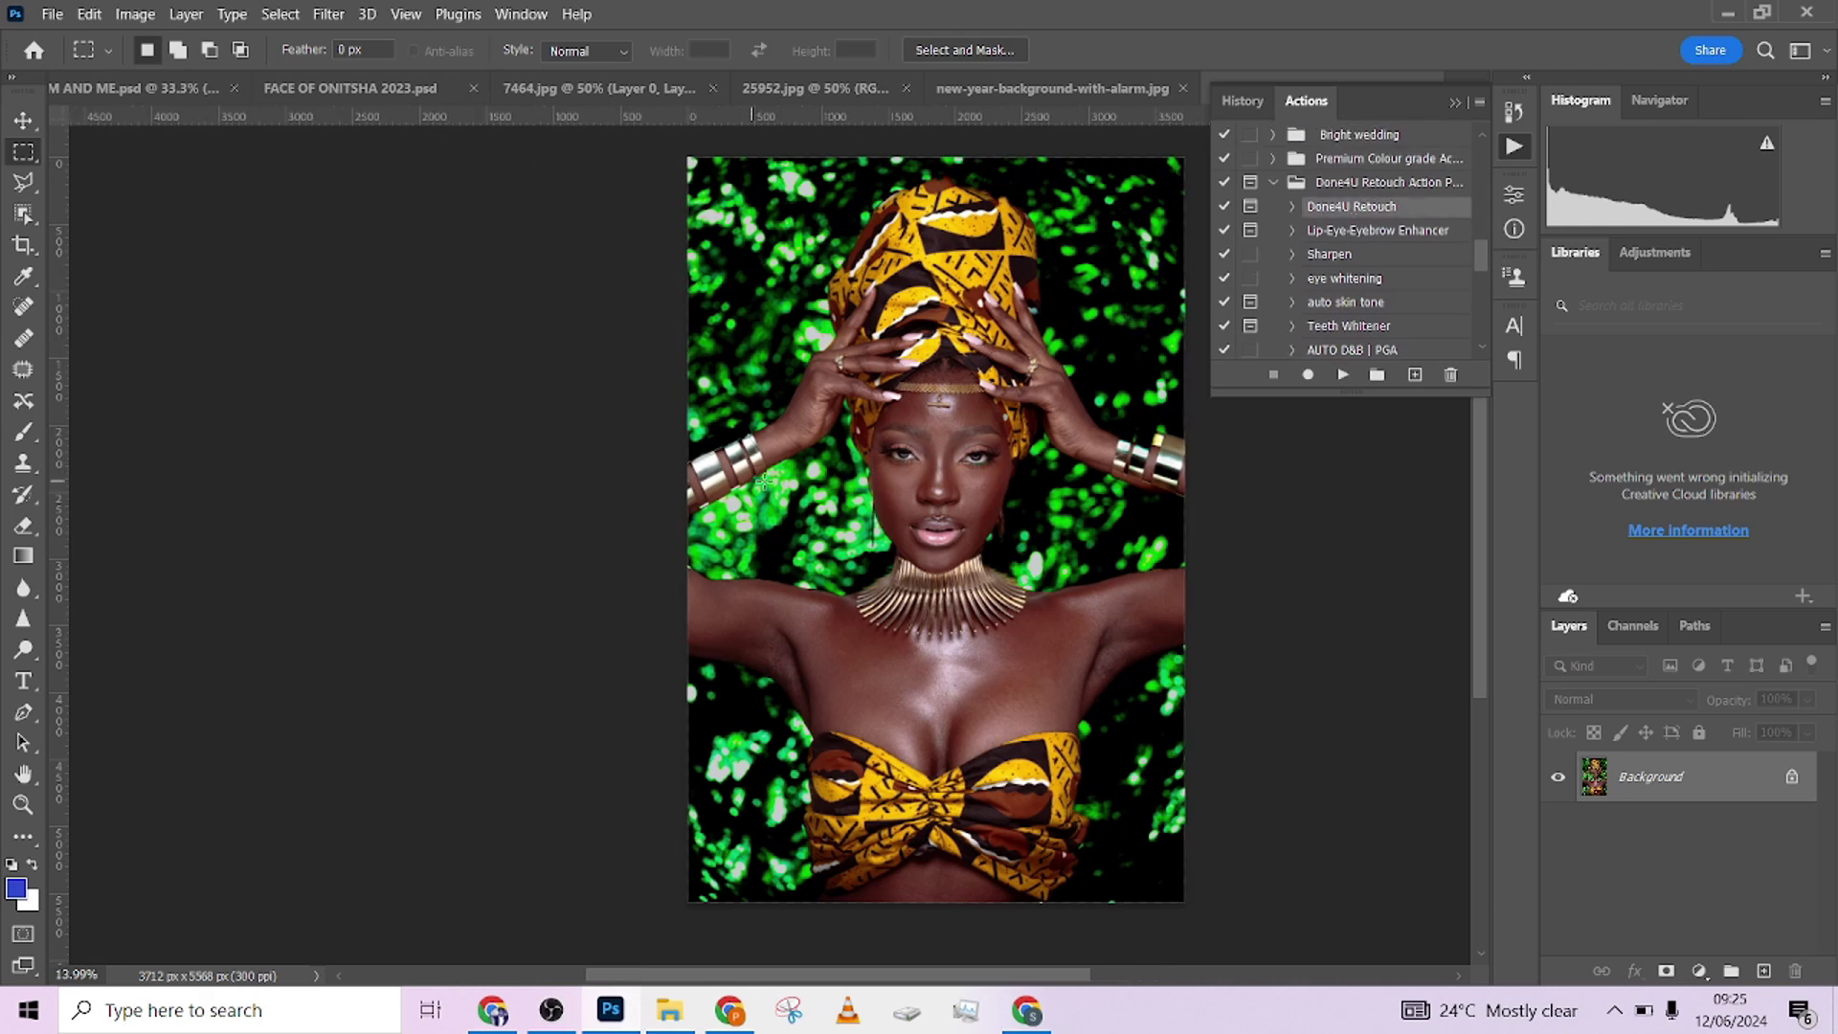
{"action": "scroll", "coordinate": [833, 485], "scroll_direction": "up", "scroll_amount": 2}
{"action": "scroll", "coordinate": [859, 504], "scroll_direction": "up", "scroll_amount": 5}
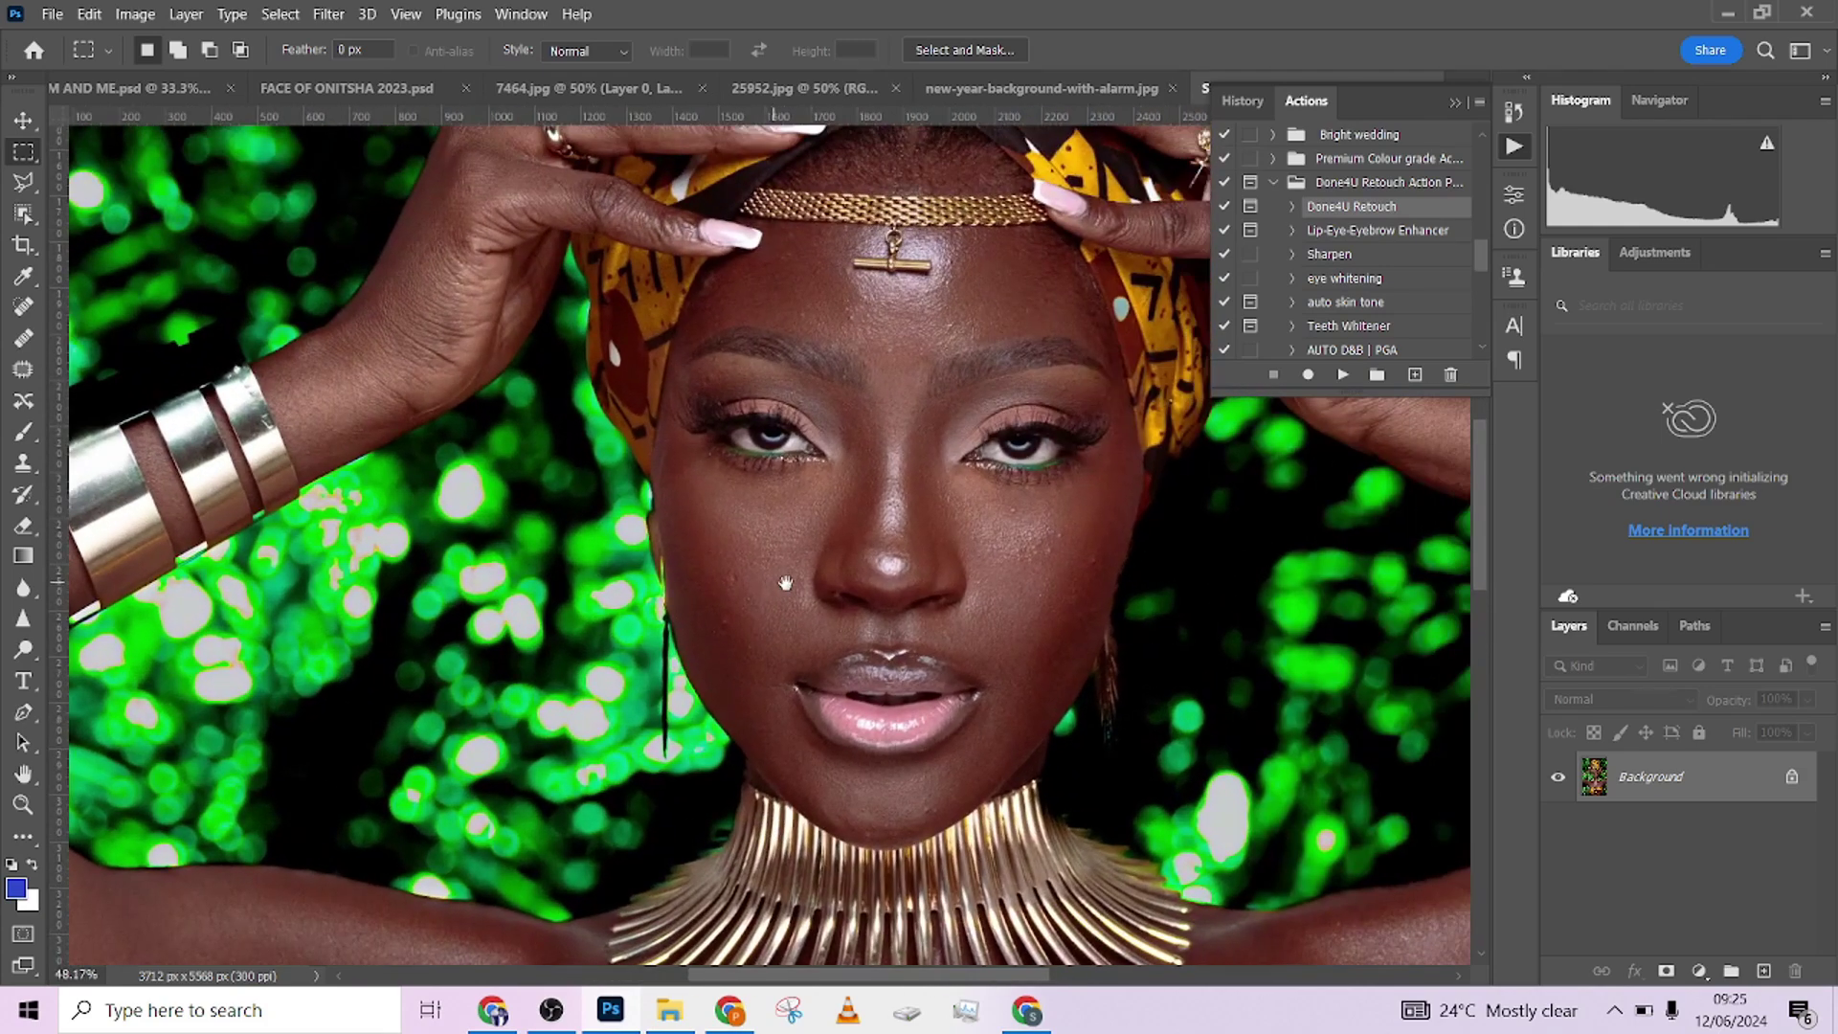
{"action": "scroll", "coordinate": [1013, 547], "scroll_direction": "up", "scroll_amount": 3}
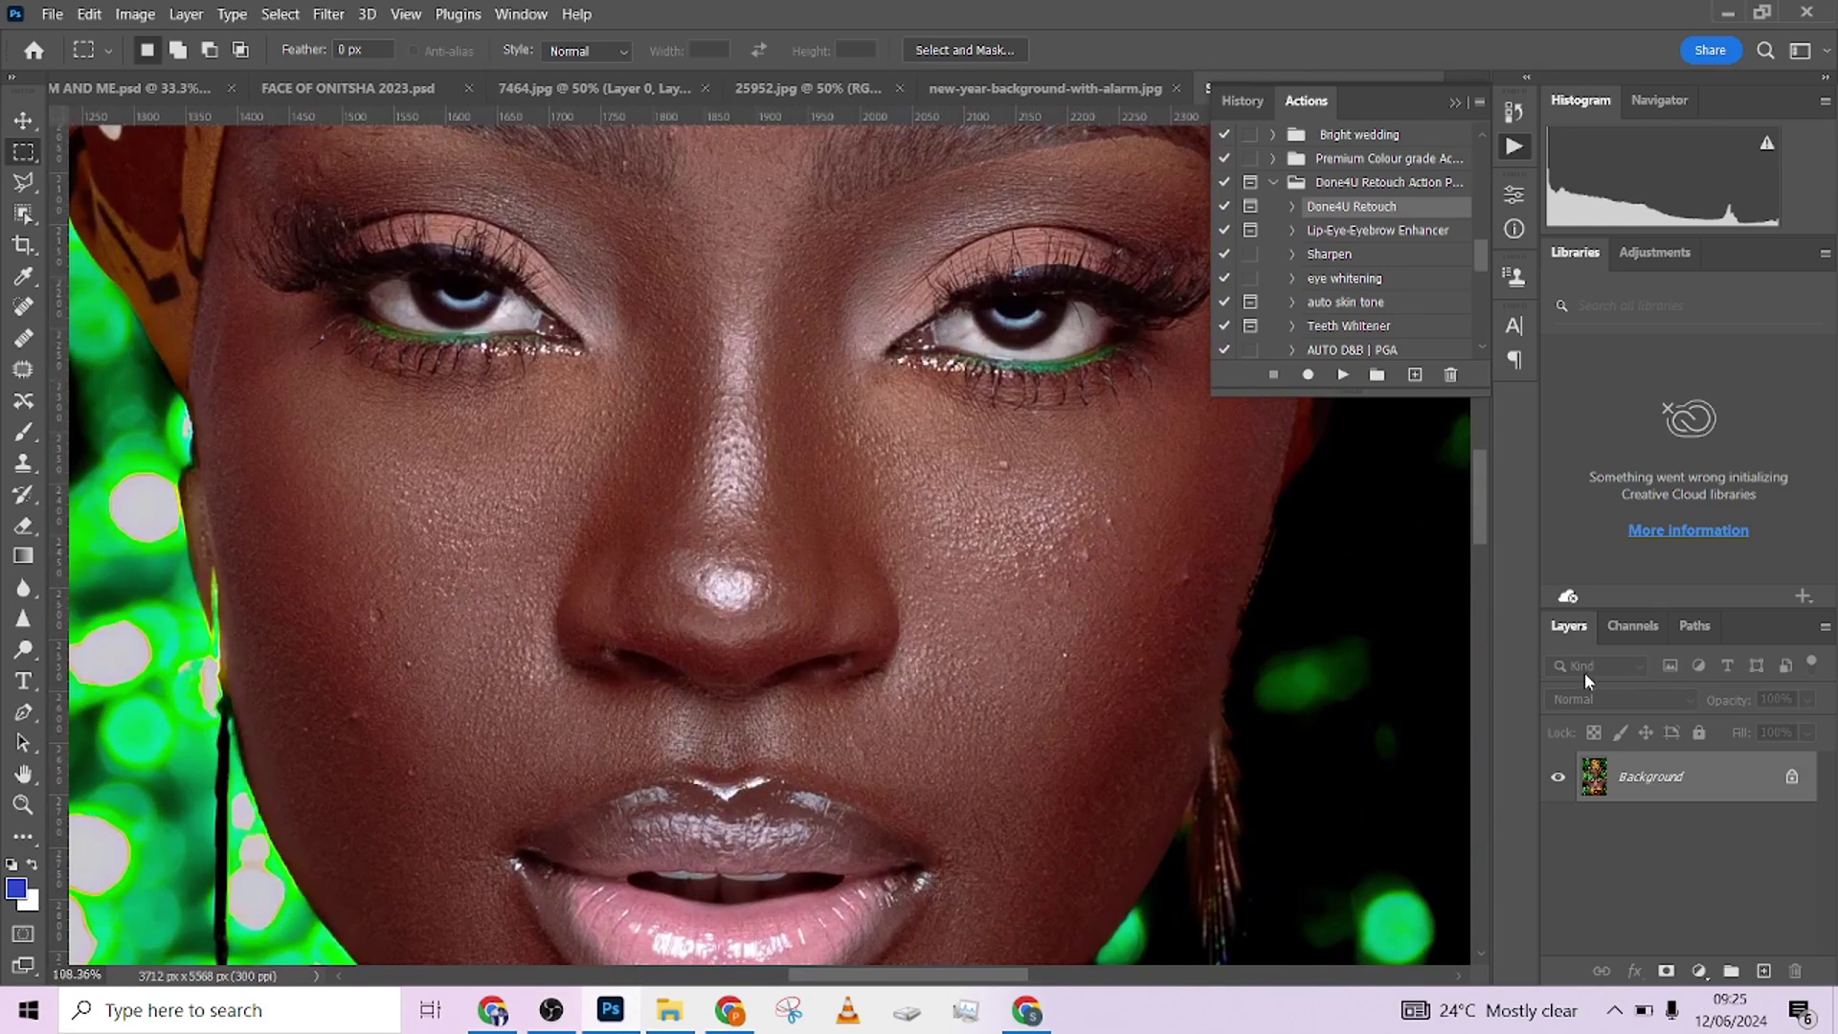
{"action": "key", "text": "j"}
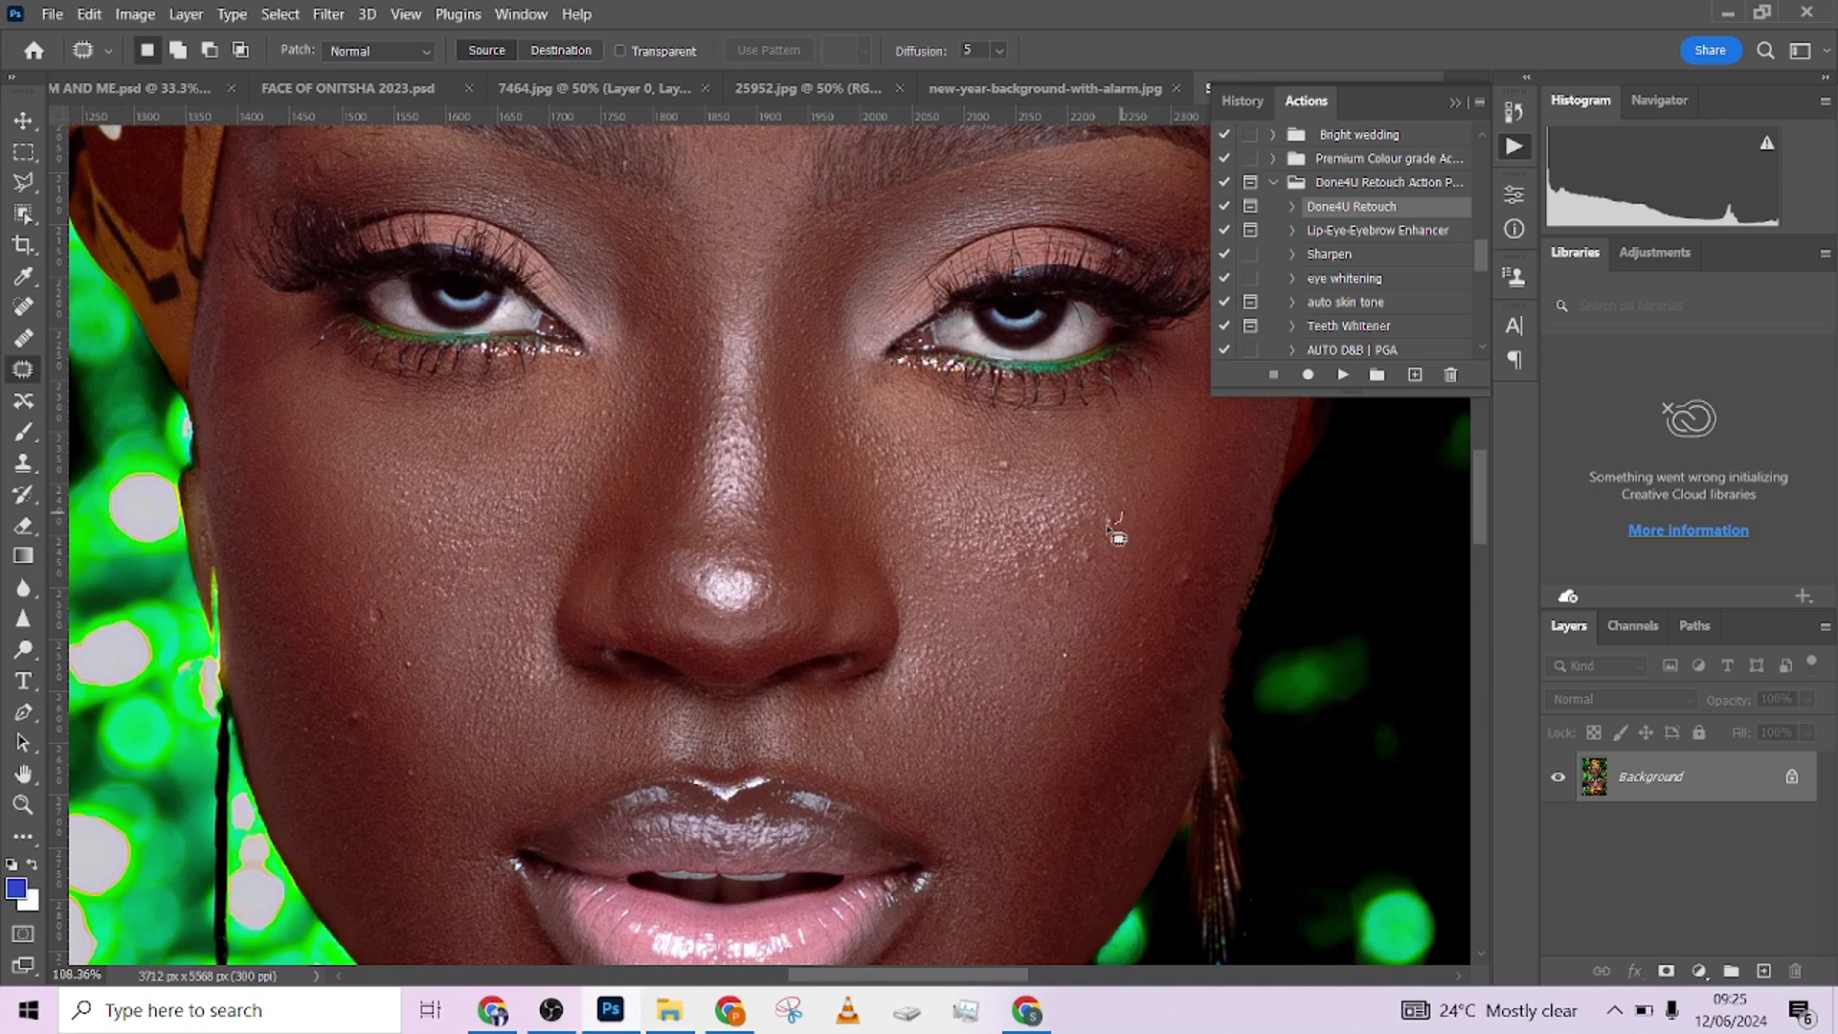
{"action": "mouse_move", "coordinate": [1101, 541]}
{"action": "left_mouse_down"}
{"action": "mouse_move", "coordinate": [1098, 581]}
{"action": "mouse_move", "coordinate": [1089, 547]}
{"action": "mouse_move", "coordinate": [1181, 574]}
{"action": "left_mouse_up"}
{"action": "key", "text": "ctrl+d"}
{"action": "left_click_drag", "start_coordinate": [511, 604], "coordinate": [656, 451]}
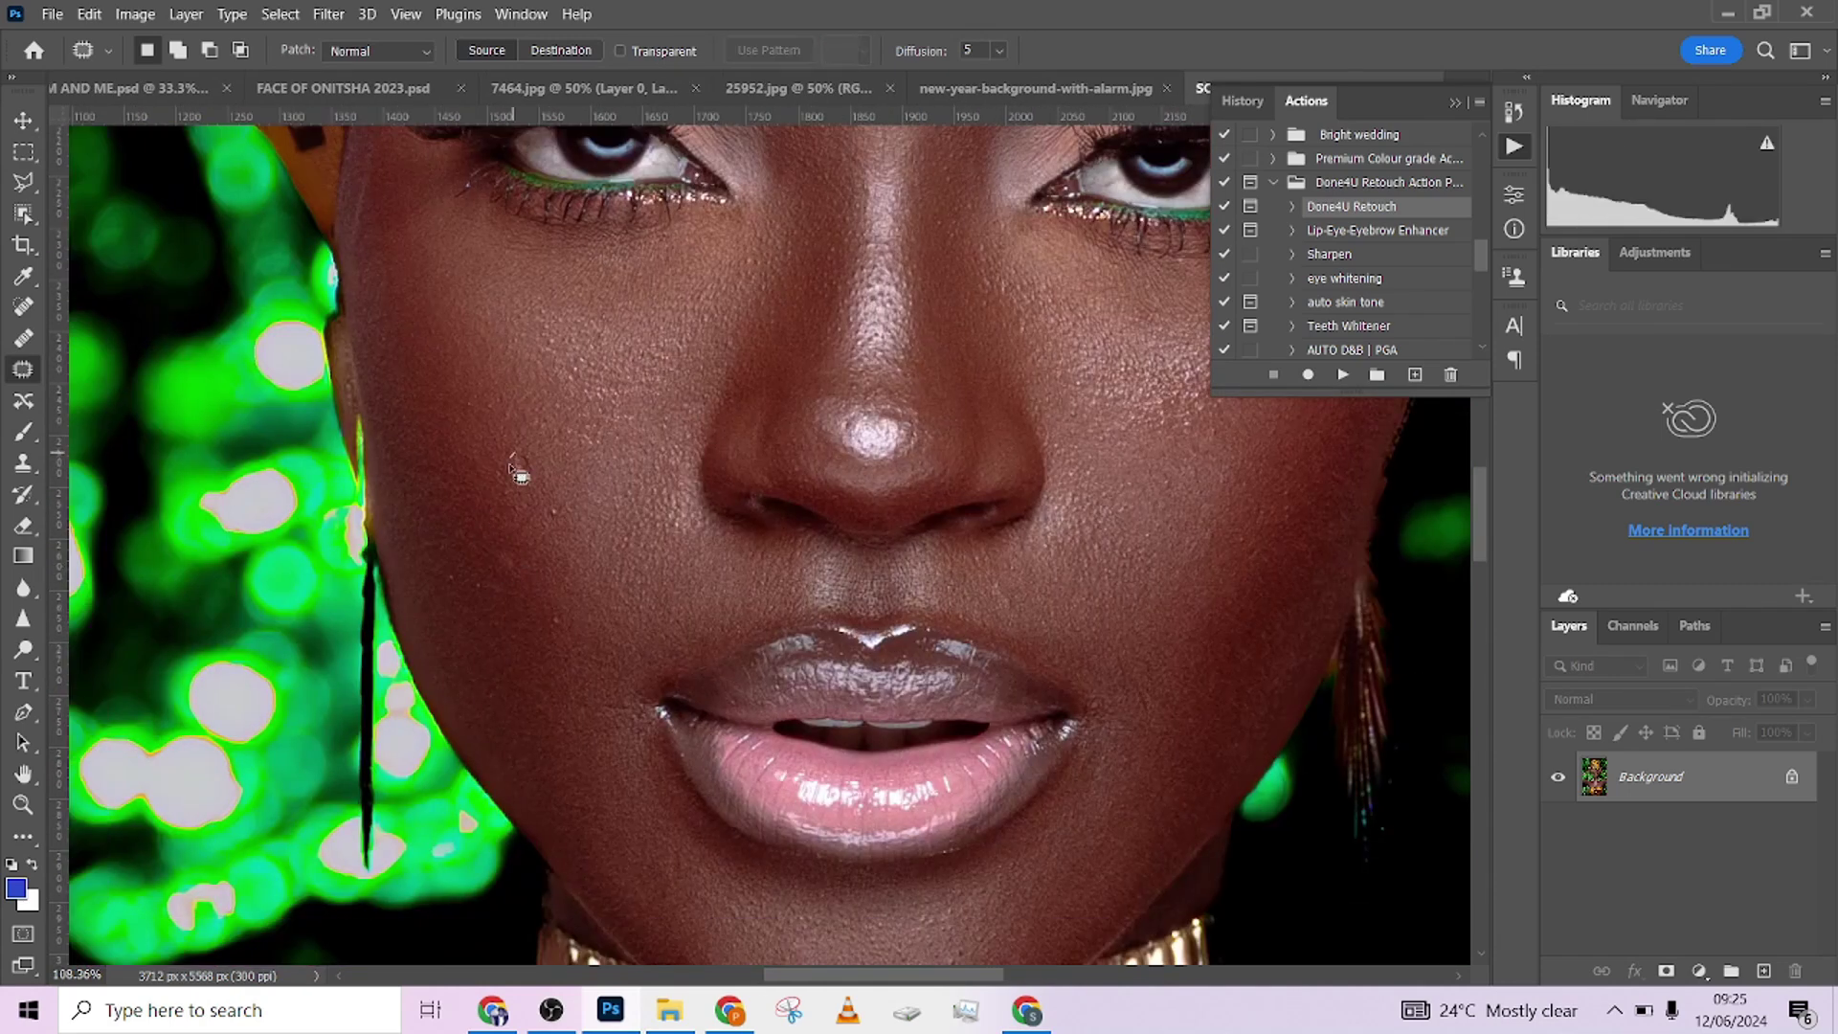
{"action": "left_click_drag", "start_coordinate": [536, 500], "coordinate": [718, 438]}
{"action": "key", "text": "ctrl+d"}
Step: Run the Done4U Retouch action on the portrait, using a Gaussian Blur radius of 8.0 pixels
{"action": "scroll", "coordinate": [670, 459], "scroll_direction": "up", "scroll_amount": 6}
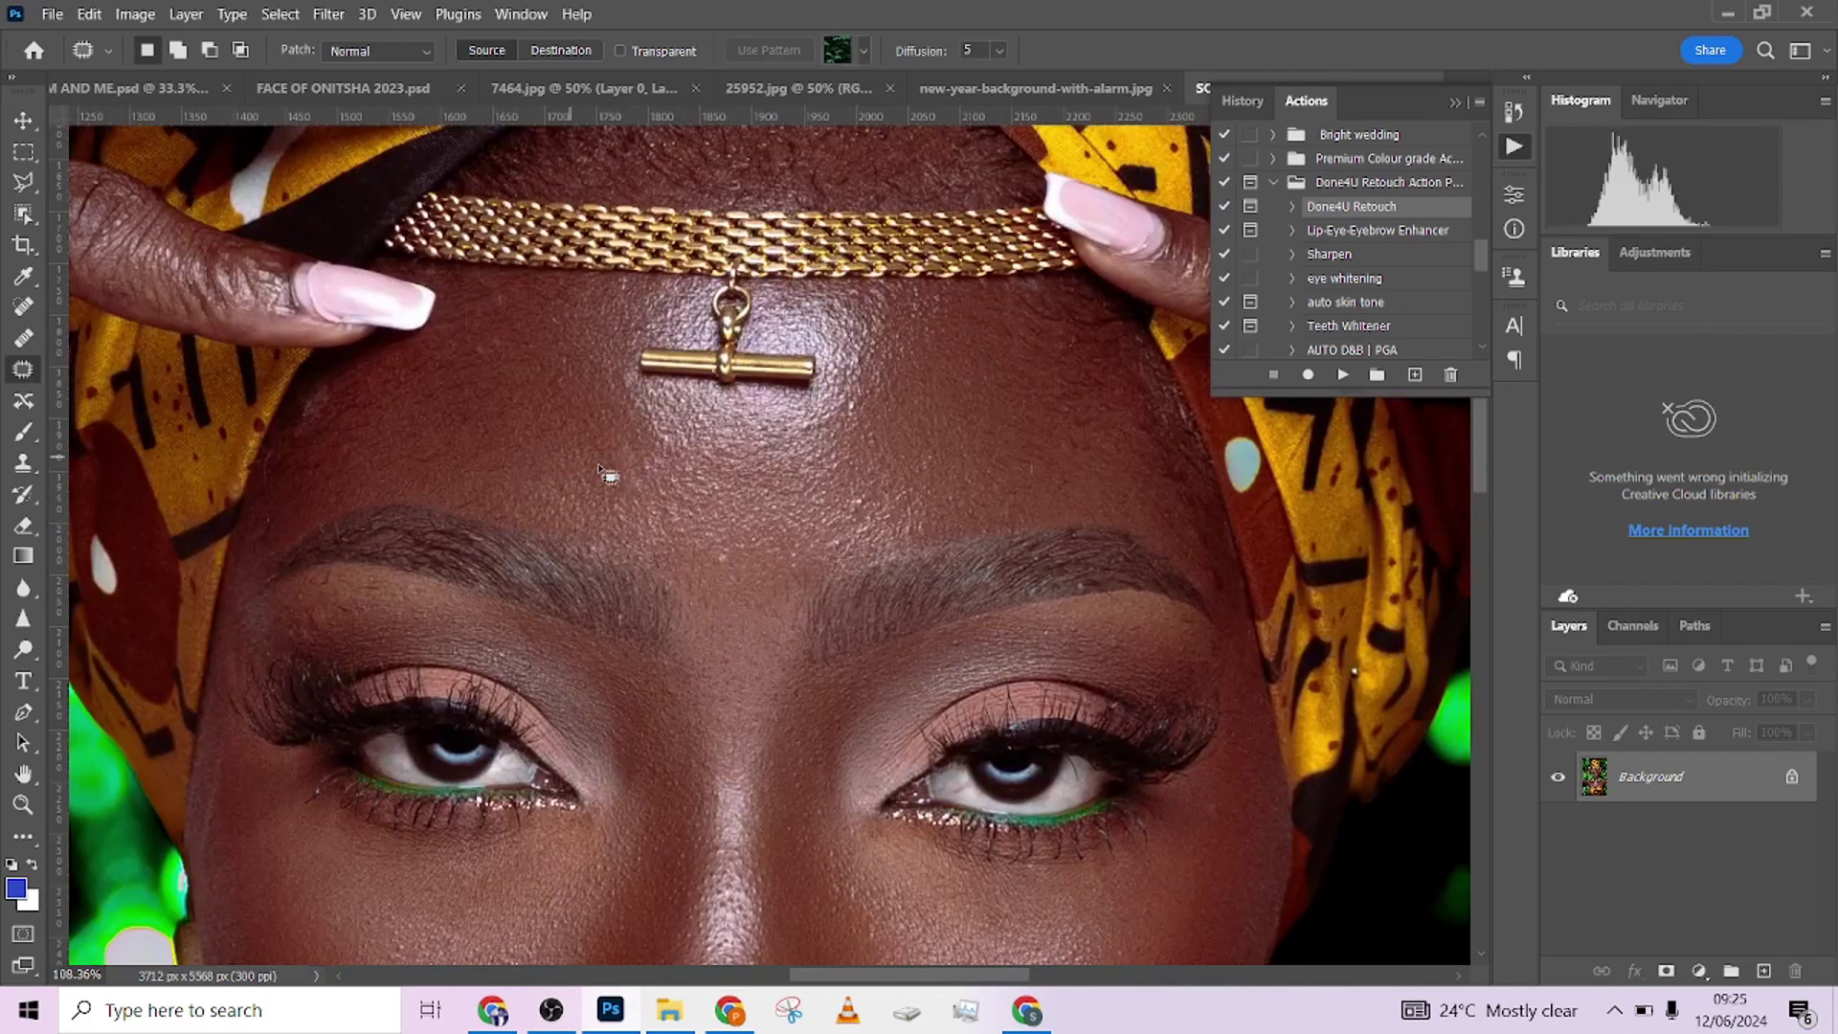
{"action": "scroll", "coordinate": [840, 515], "scroll_direction": "down", "scroll_amount": 4}
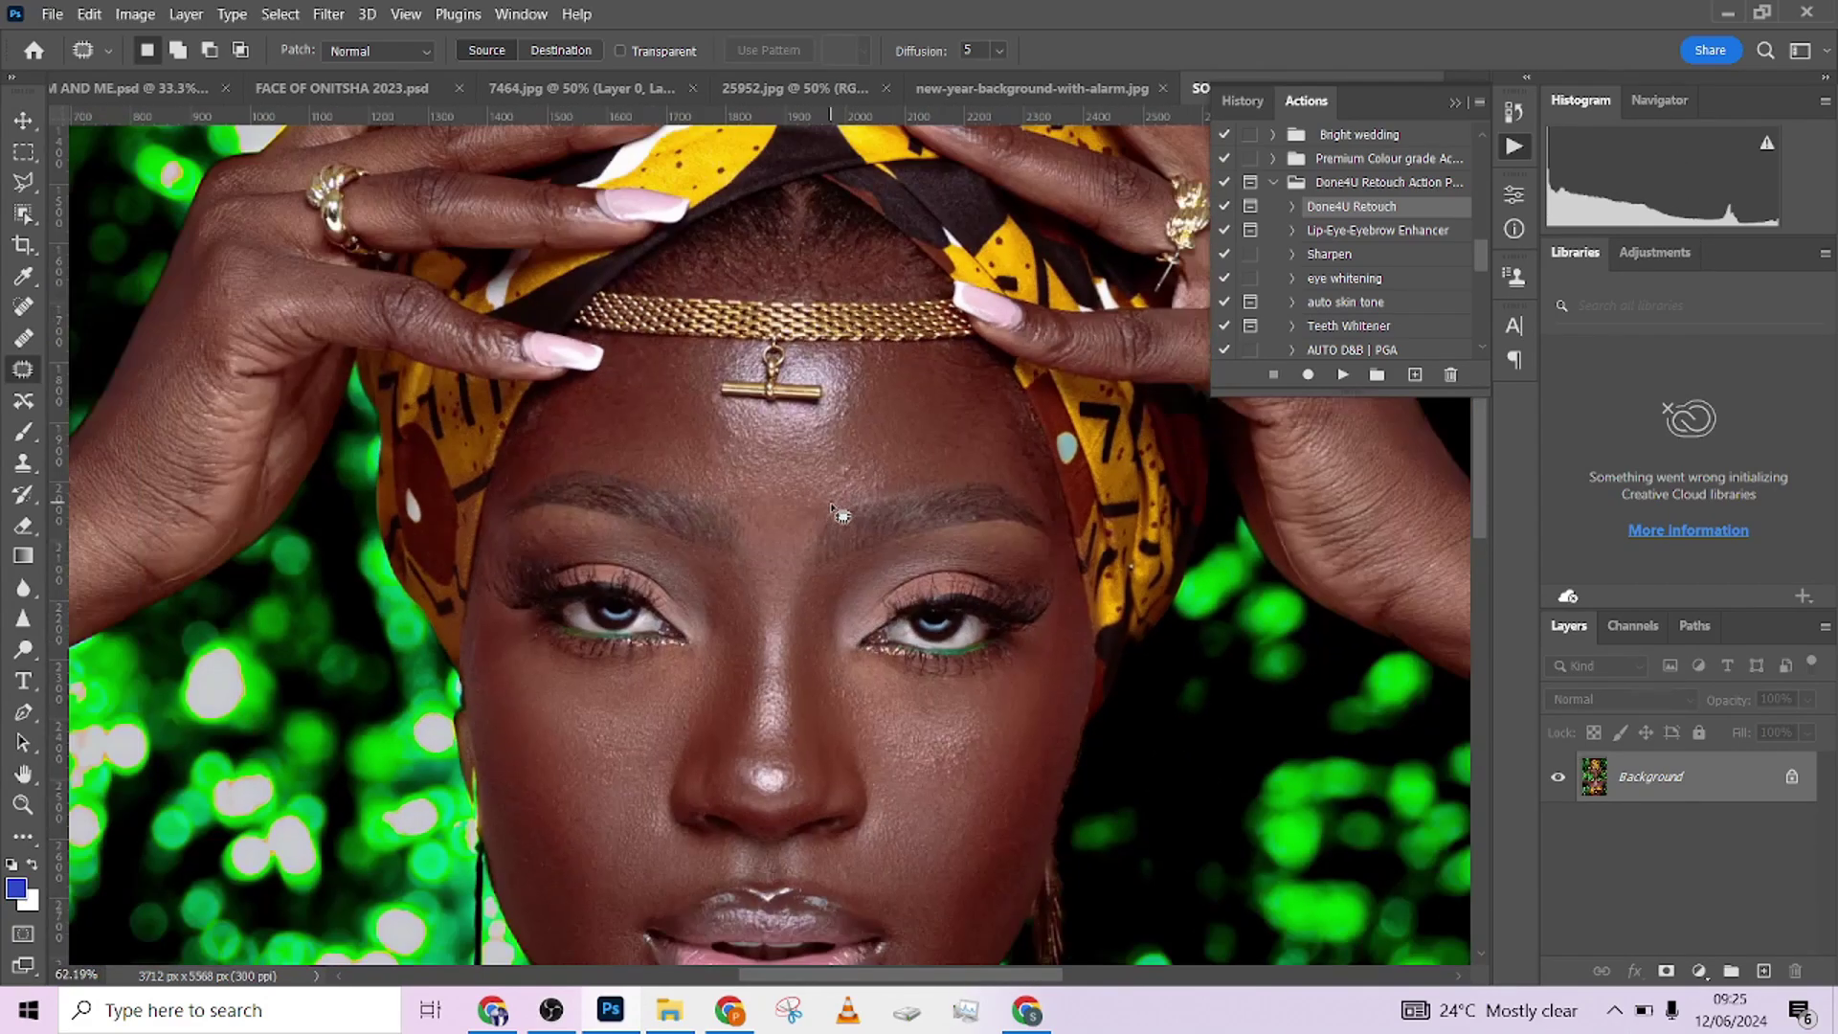
{"action": "scroll", "coordinate": [829, 502], "scroll_direction": "up", "scroll_amount": 5}
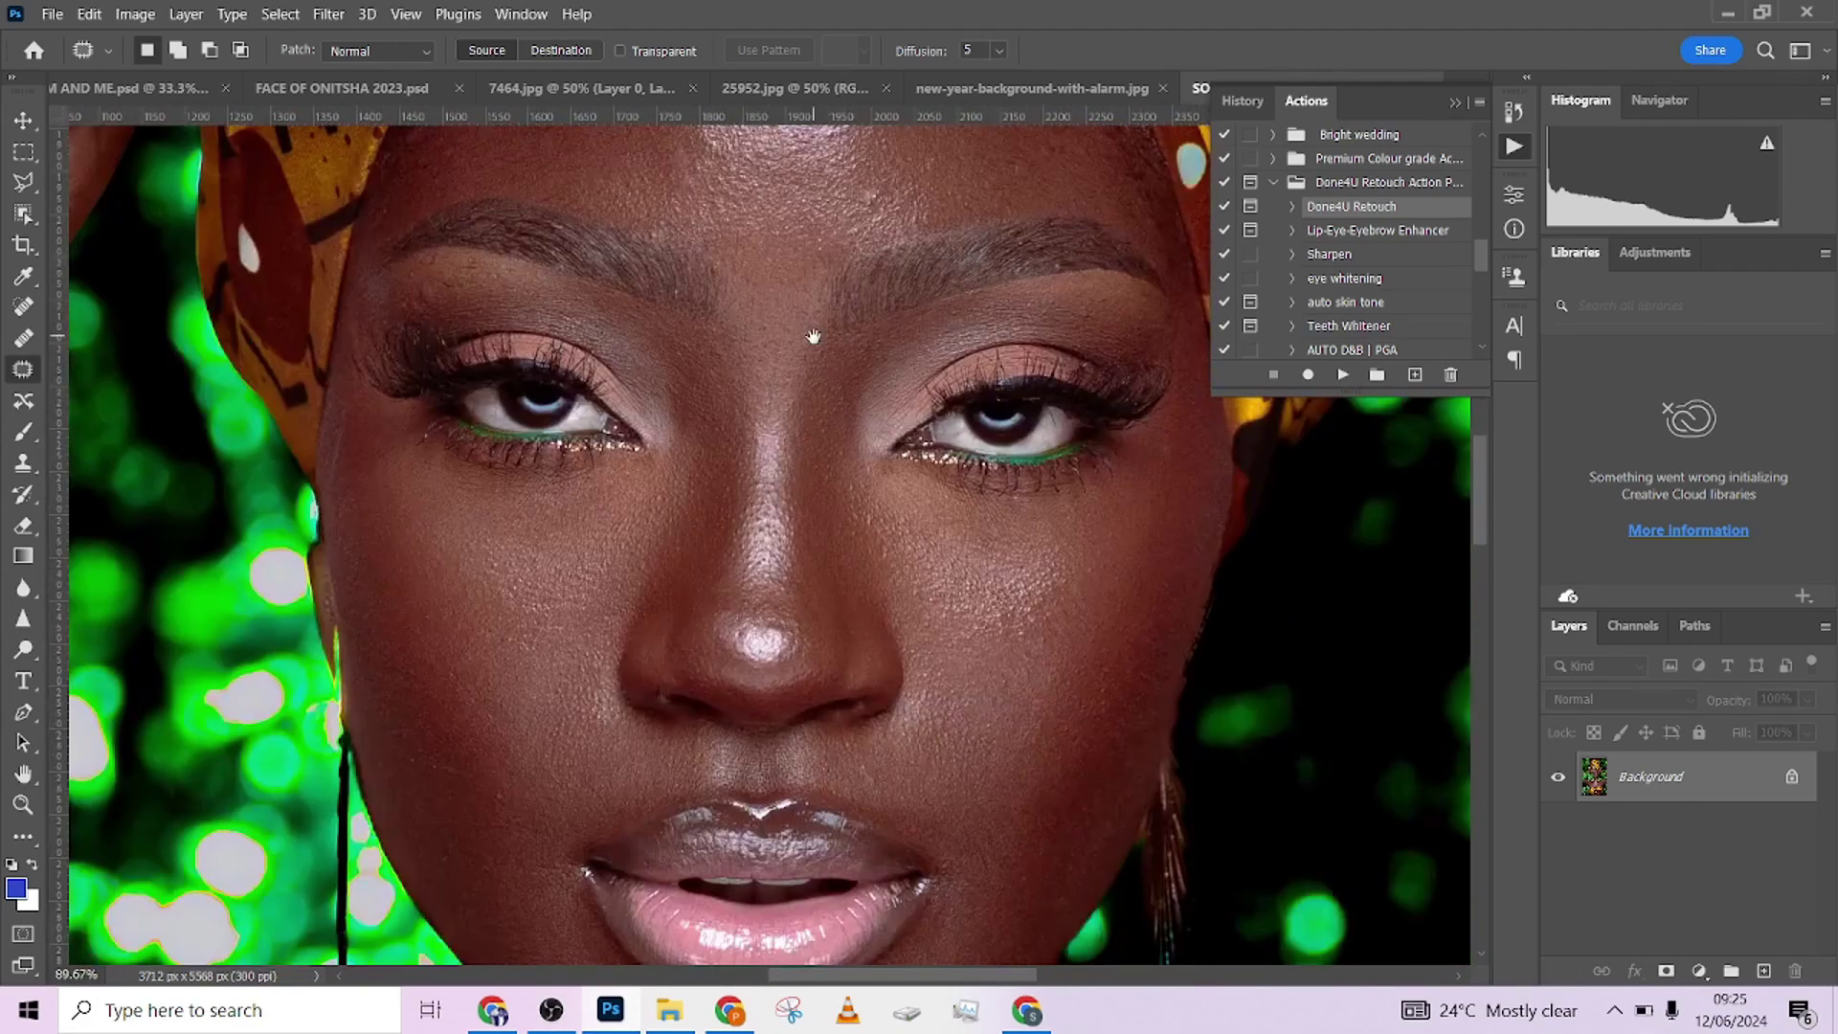
{"action": "scroll", "coordinate": [830, 442], "scroll_direction": "down", "scroll_amount": 3}
{"action": "left_click", "coordinate": [1345, 380]}
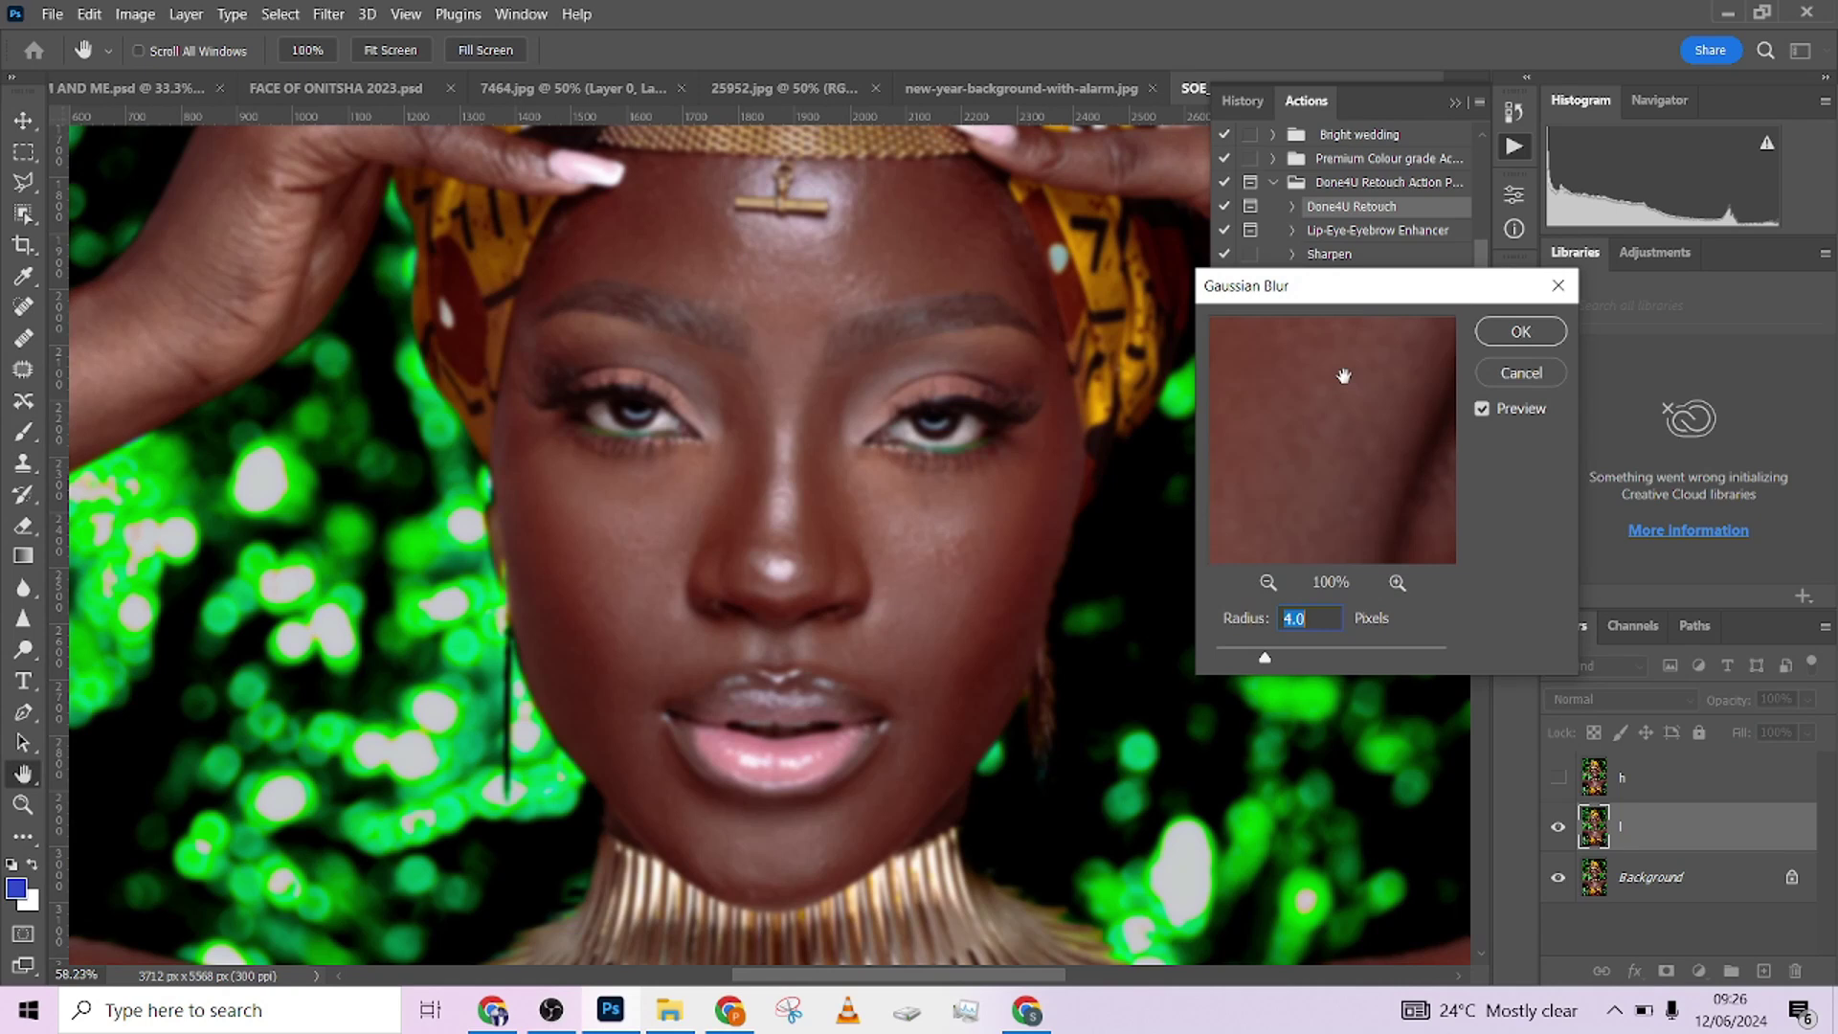
{"action": "key", "text": "ctrl"}
{"action": "left_click", "coordinate": [862, 563], "text": "alt"}
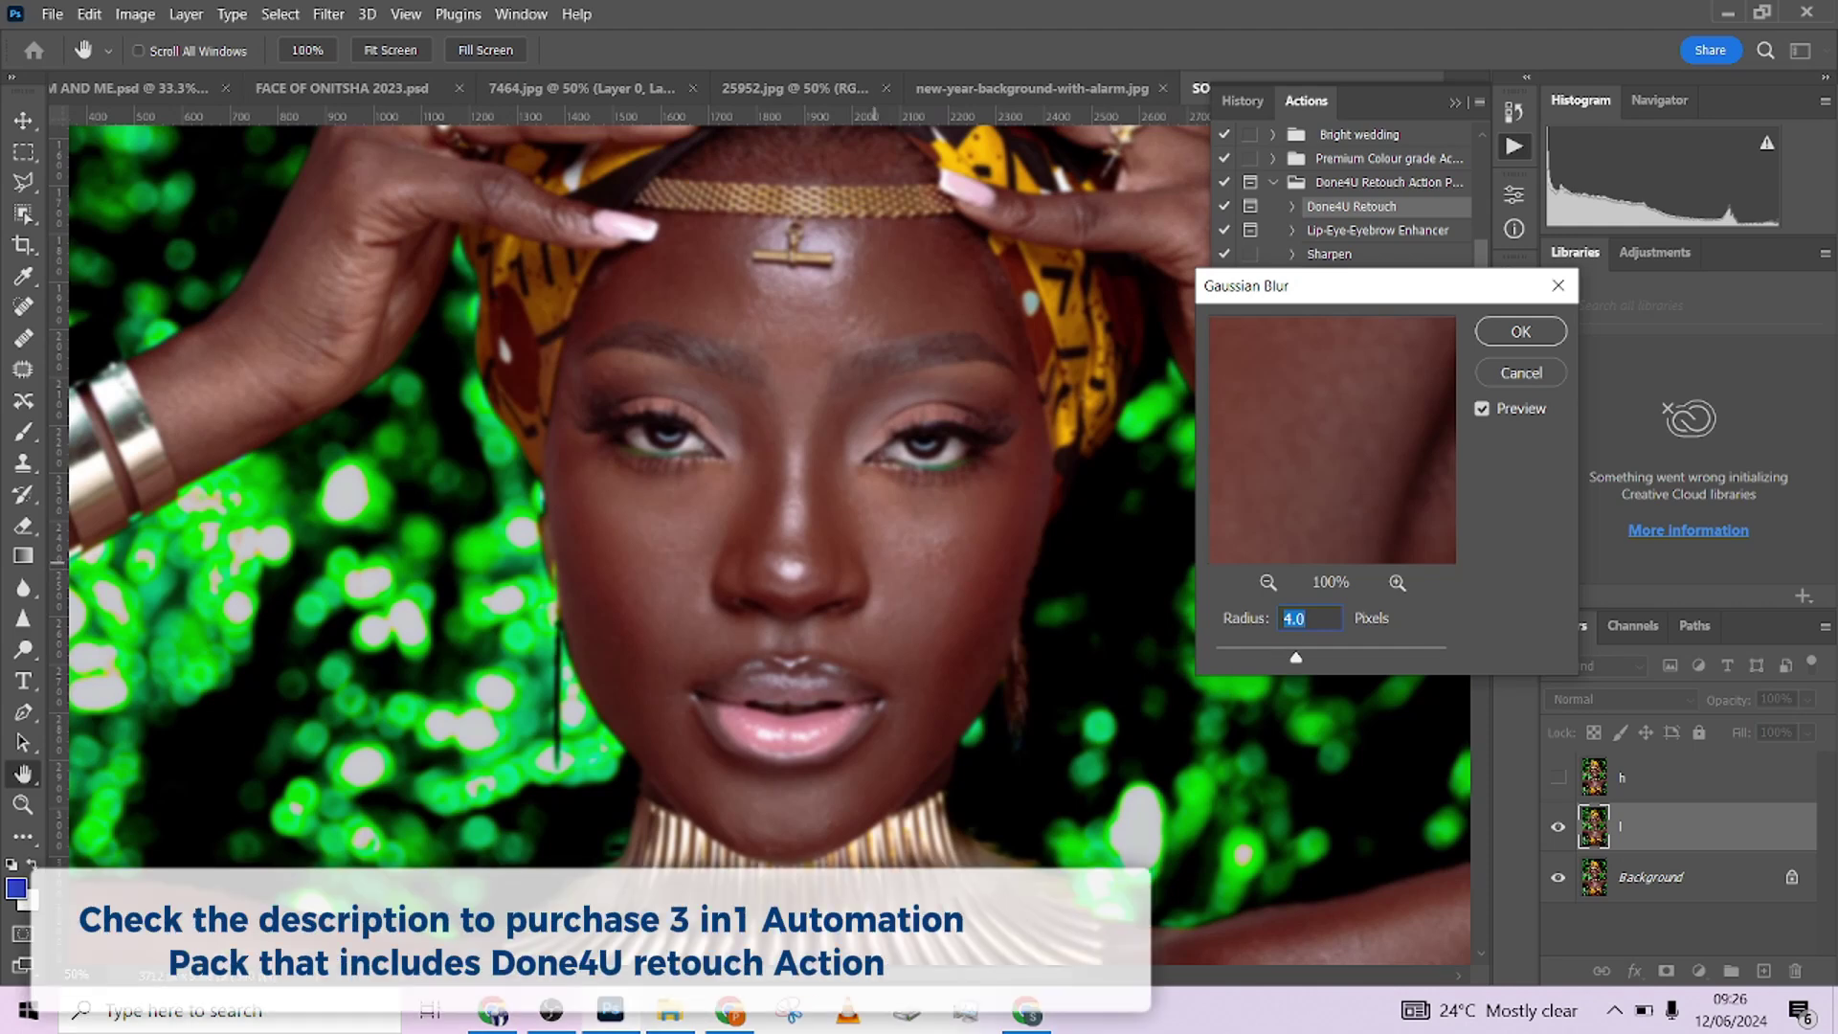
{"action": "key", "text": "alt"}
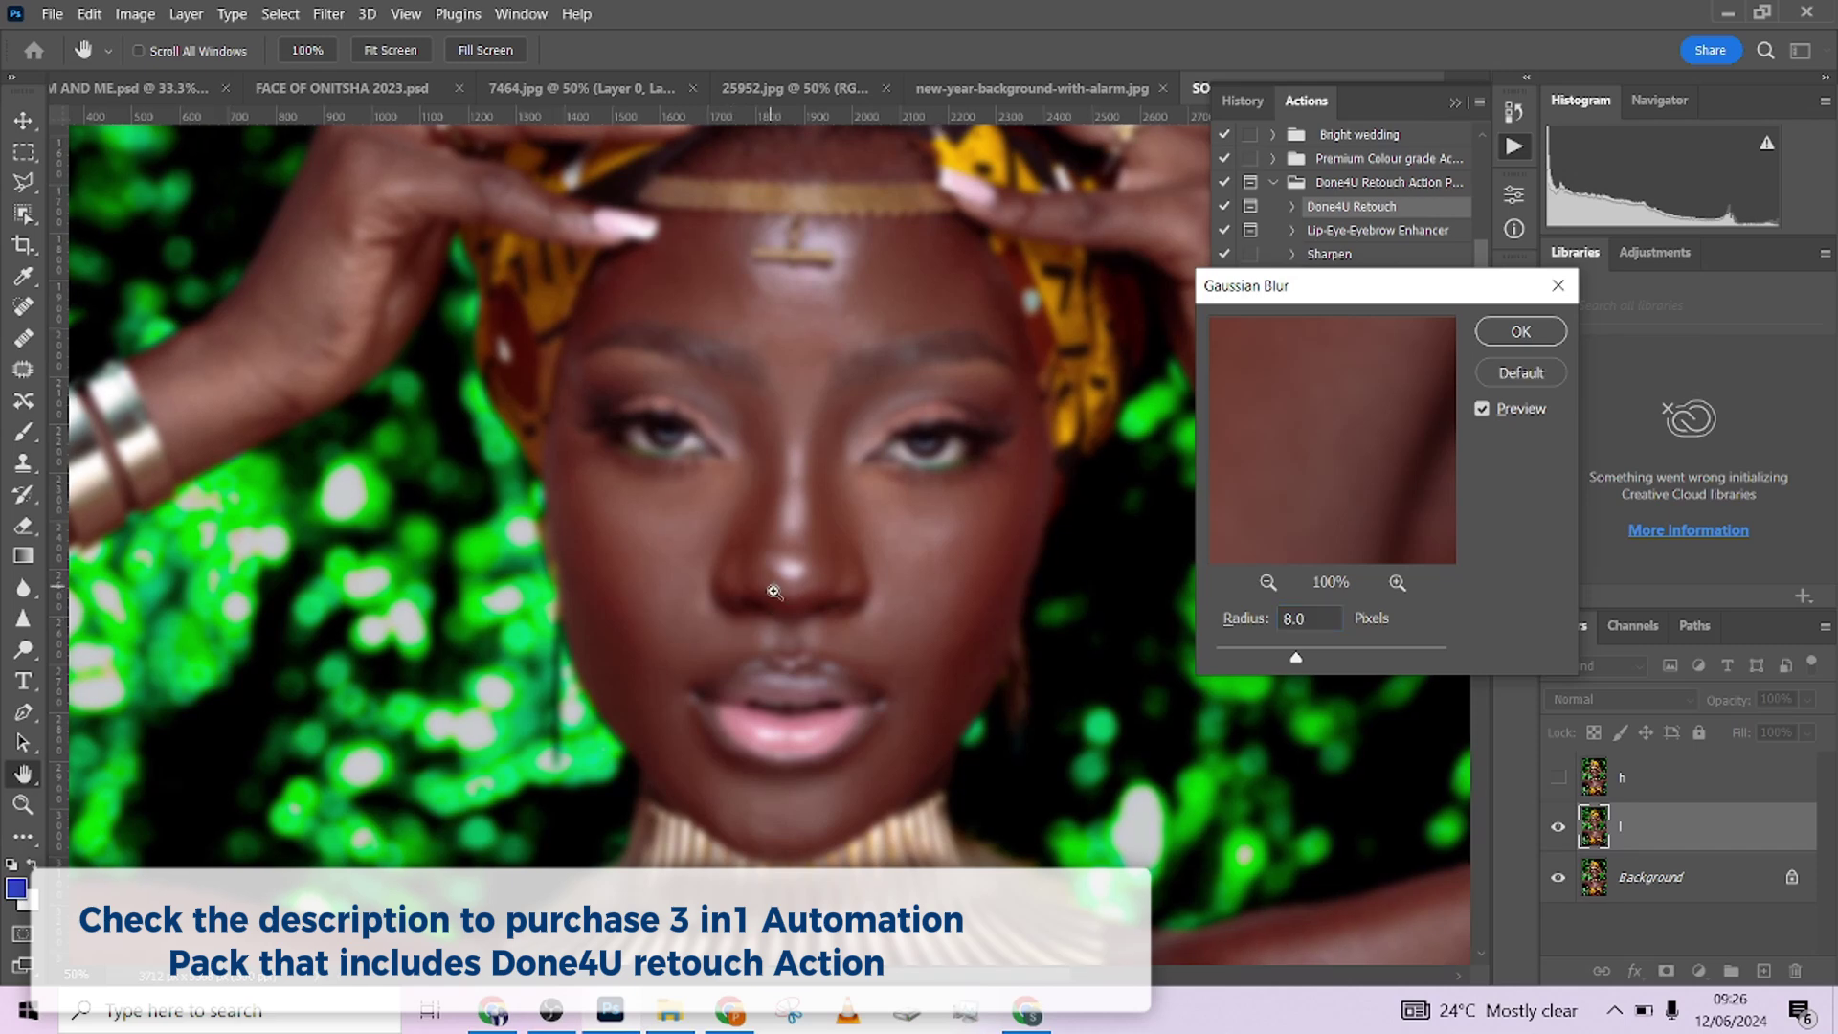
{"action": "left_click", "coordinate": [767, 603], "text": "ctrl"}
{"action": "left_click", "coordinate": [775, 592], "text": "ctrl"}
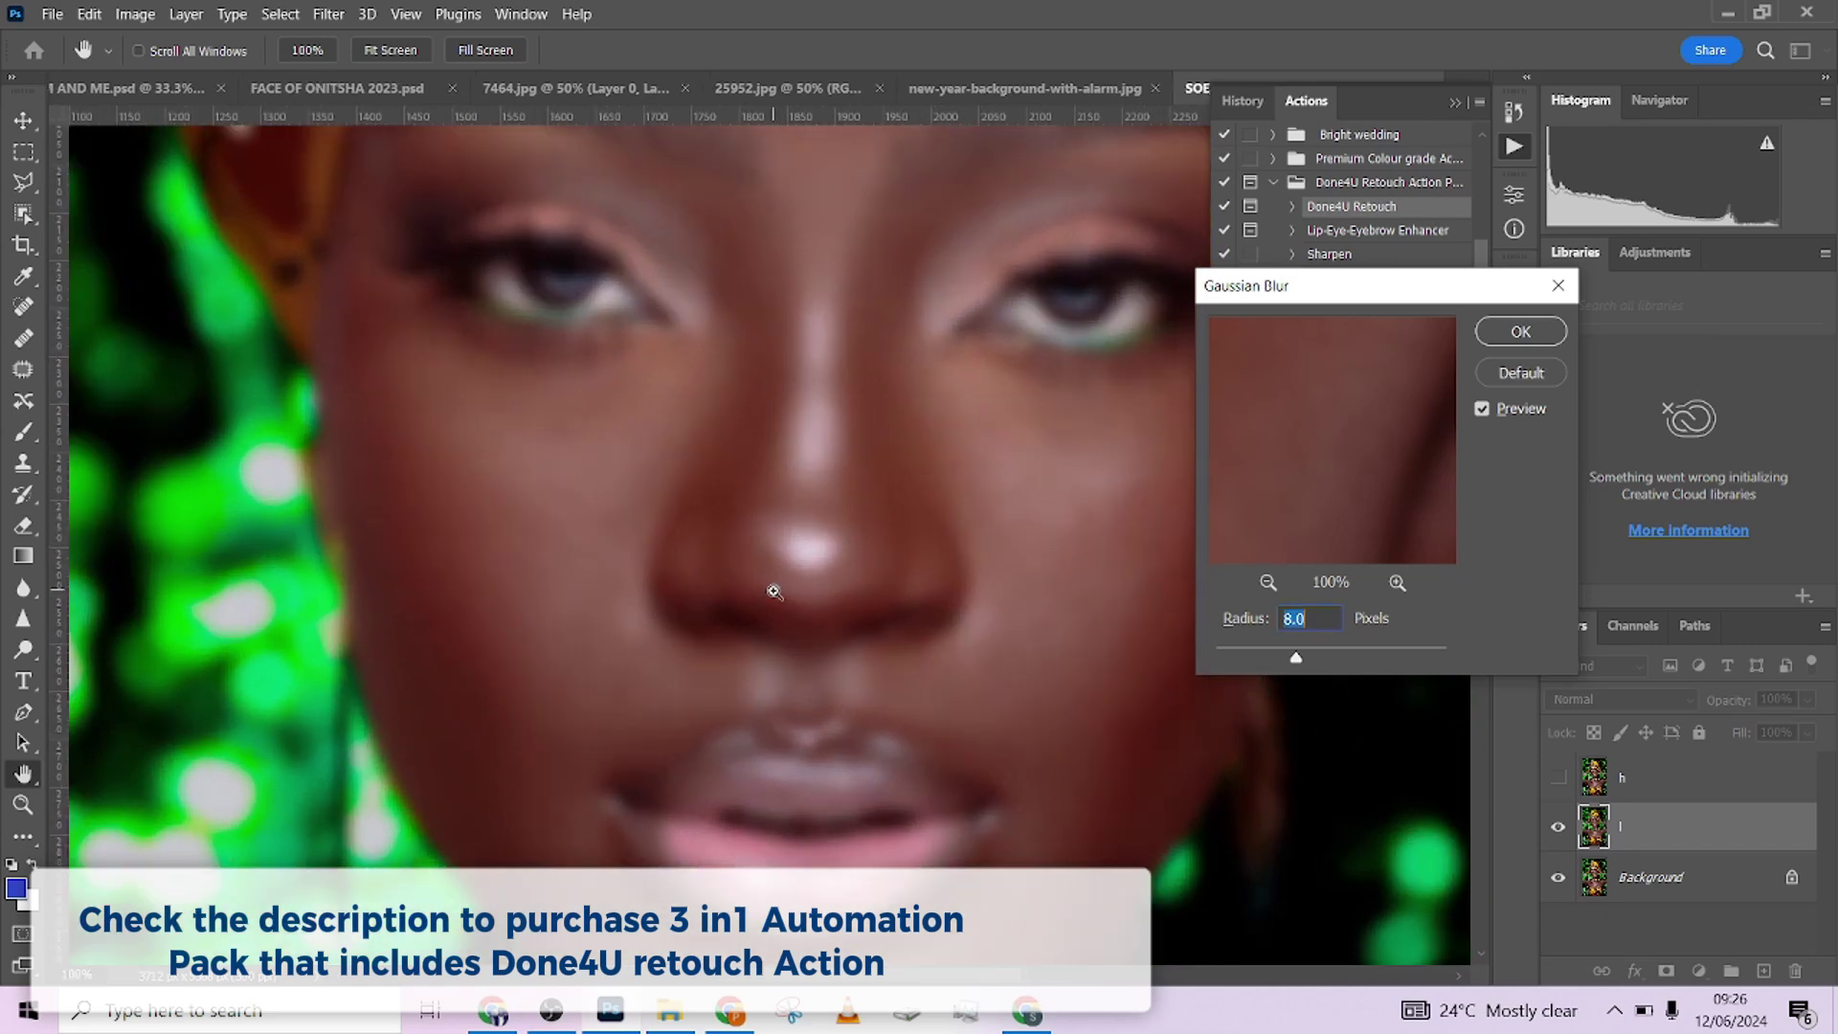
{"action": "left_click", "coordinate": [1515, 335]}
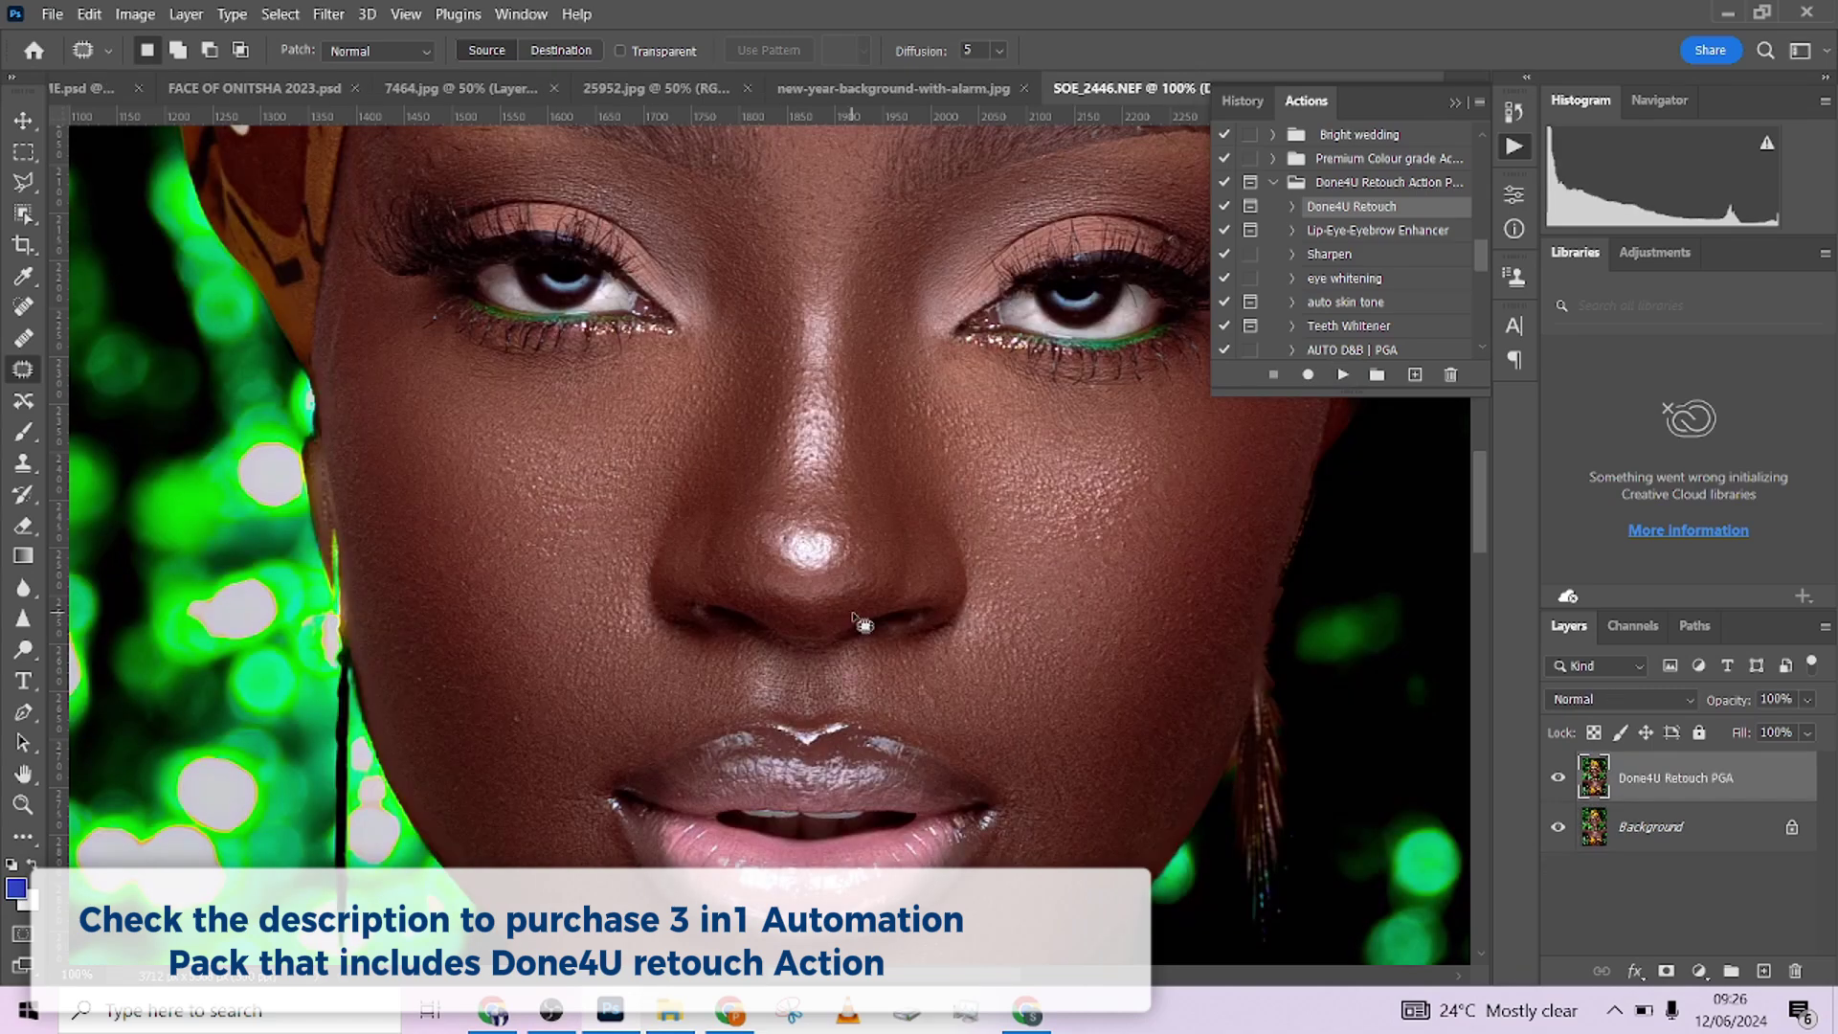
Step: Inspect the retouched skin and compare the face with the Done4U Retouch PGA layer hidden and shown
{"action": "scroll", "coordinate": [864, 625], "scroll_direction": "down", "scroll_amount": 3}
{"action": "scroll", "coordinate": [917, 593], "scroll_direction": "down", "scroll_amount": 5}
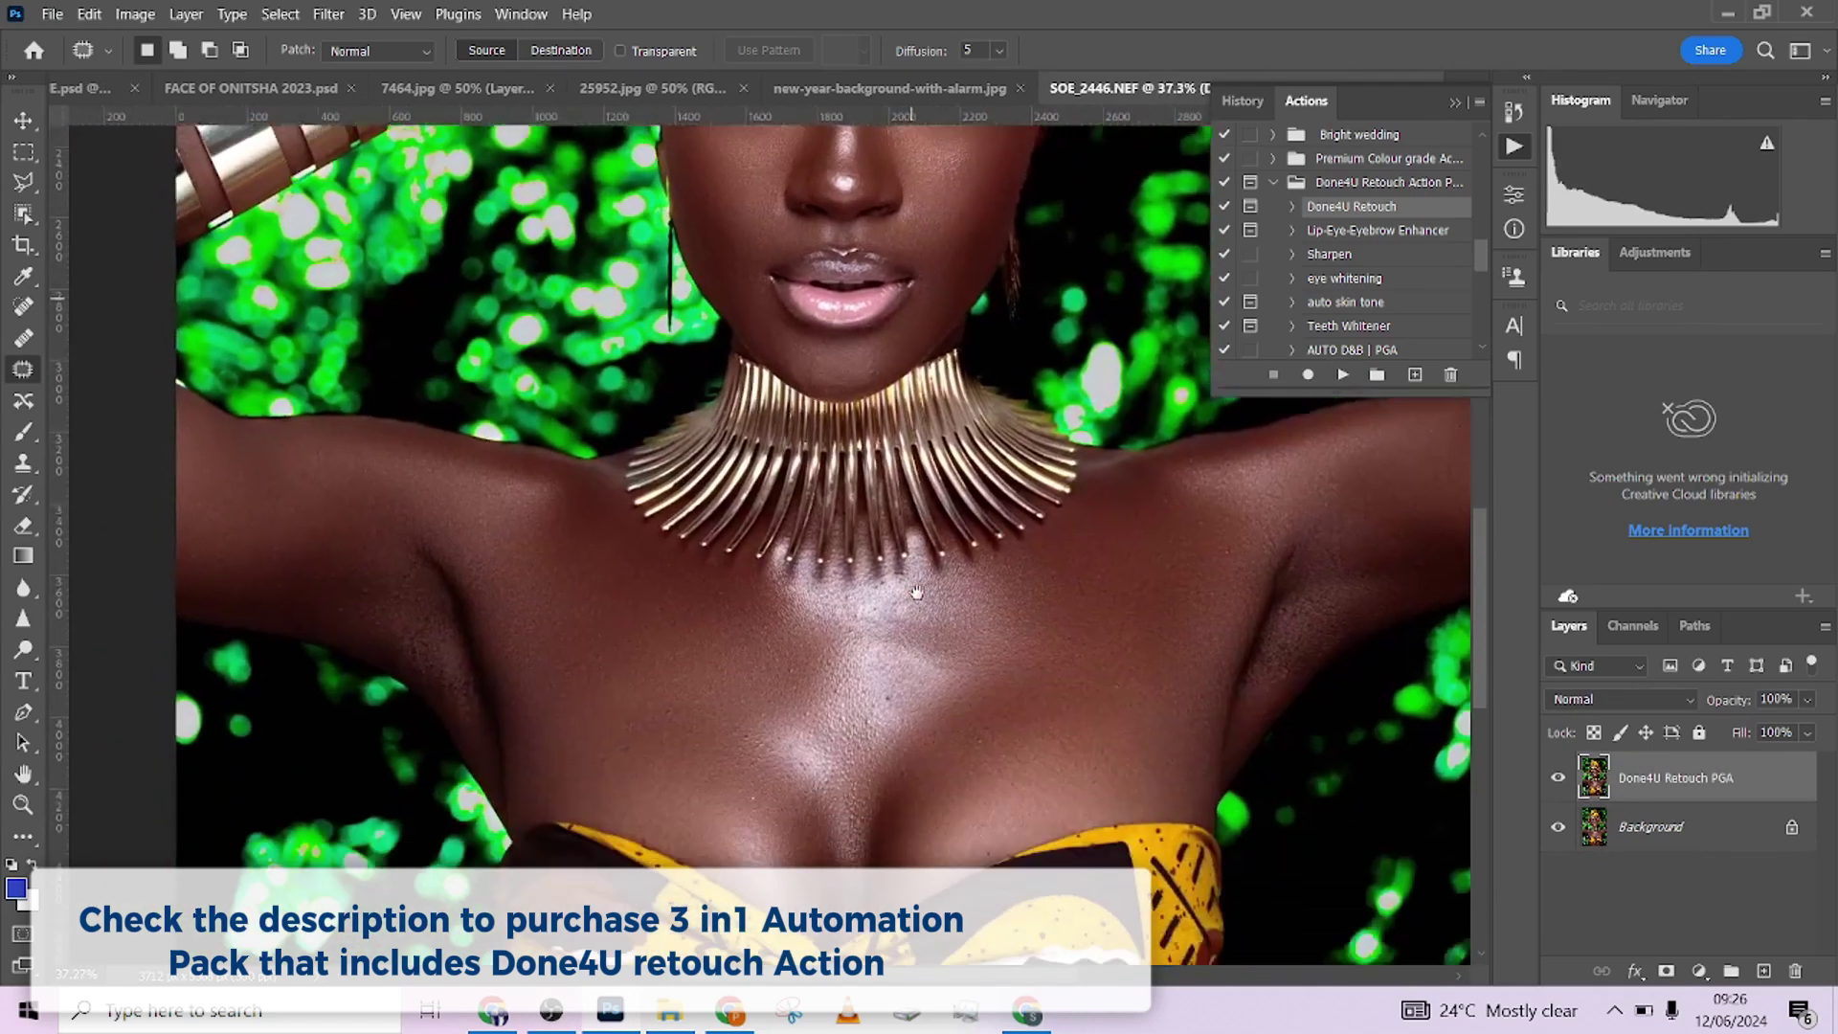
{"action": "scroll", "coordinate": [917, 593], "scroll_direction": "up", "scroll_amount": 5}
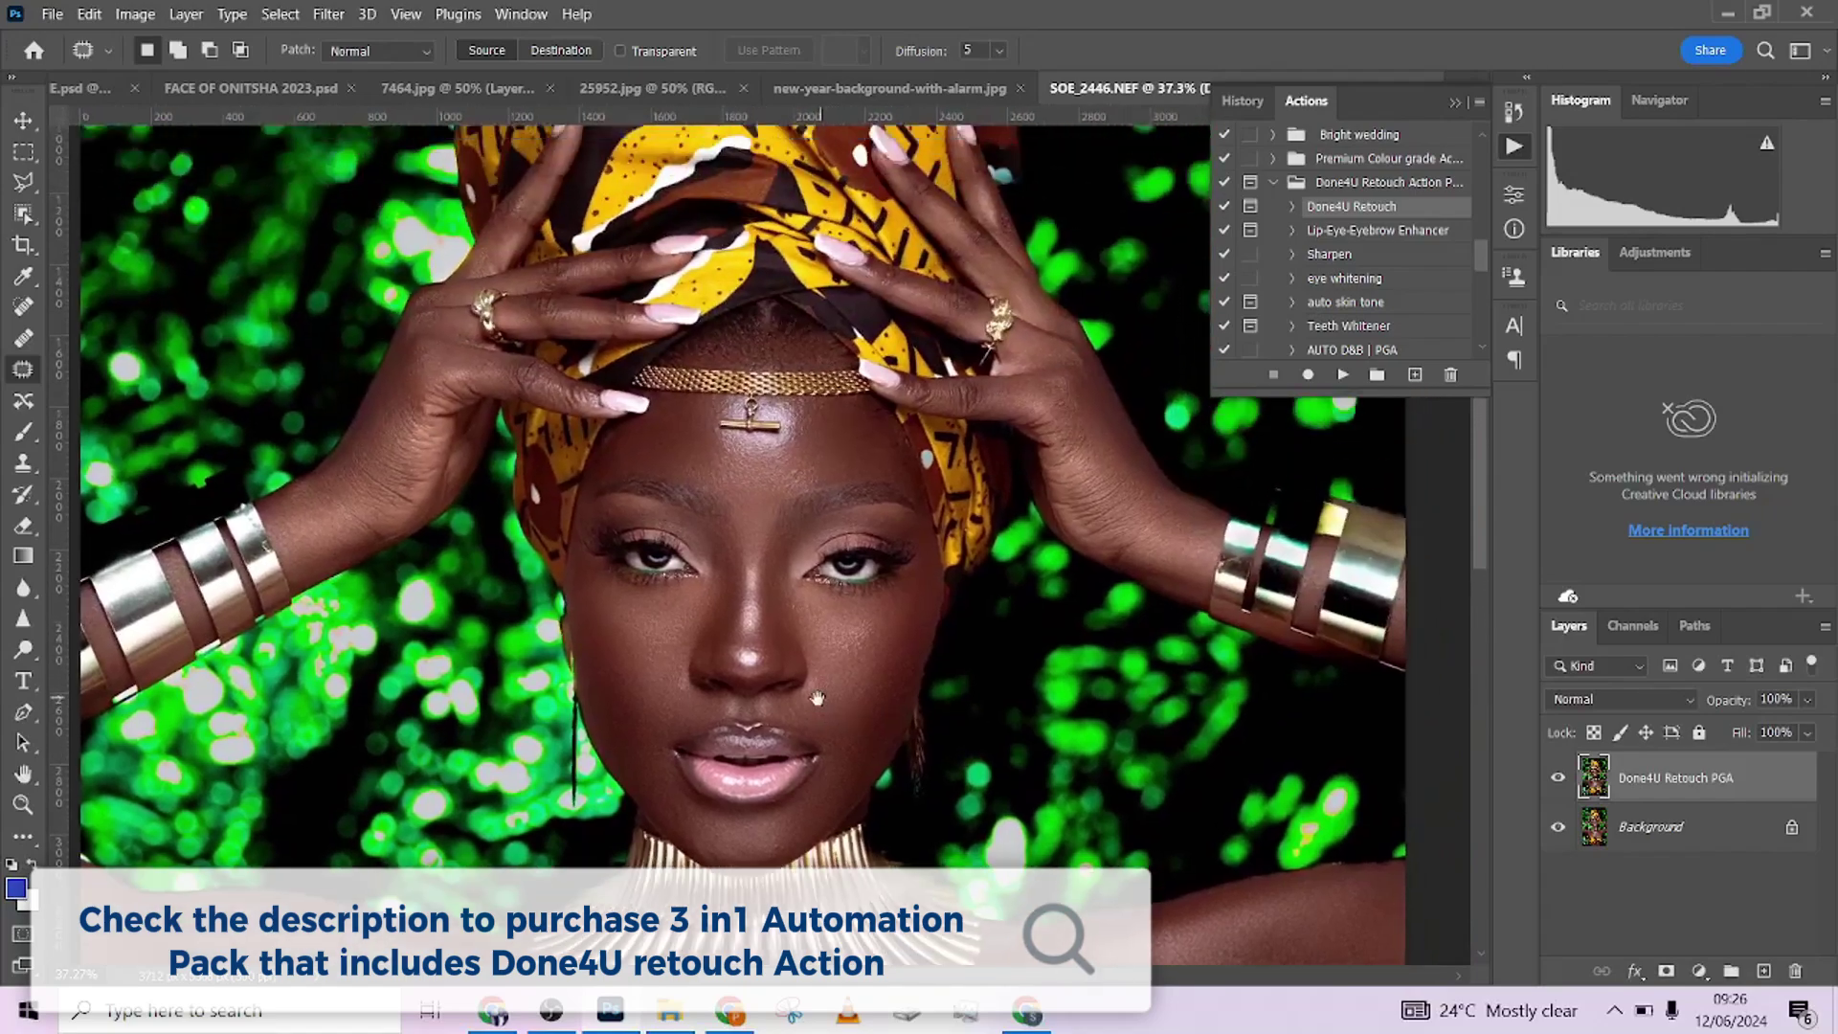
{"action": "scroll", "coordinate": [816, 698], "scroll_direction": "down", "scroll_amount": 4}
{"action": "scroll", "coordinate": [861, 622], "scroll_direction": "left", "scroll_amount": 3}
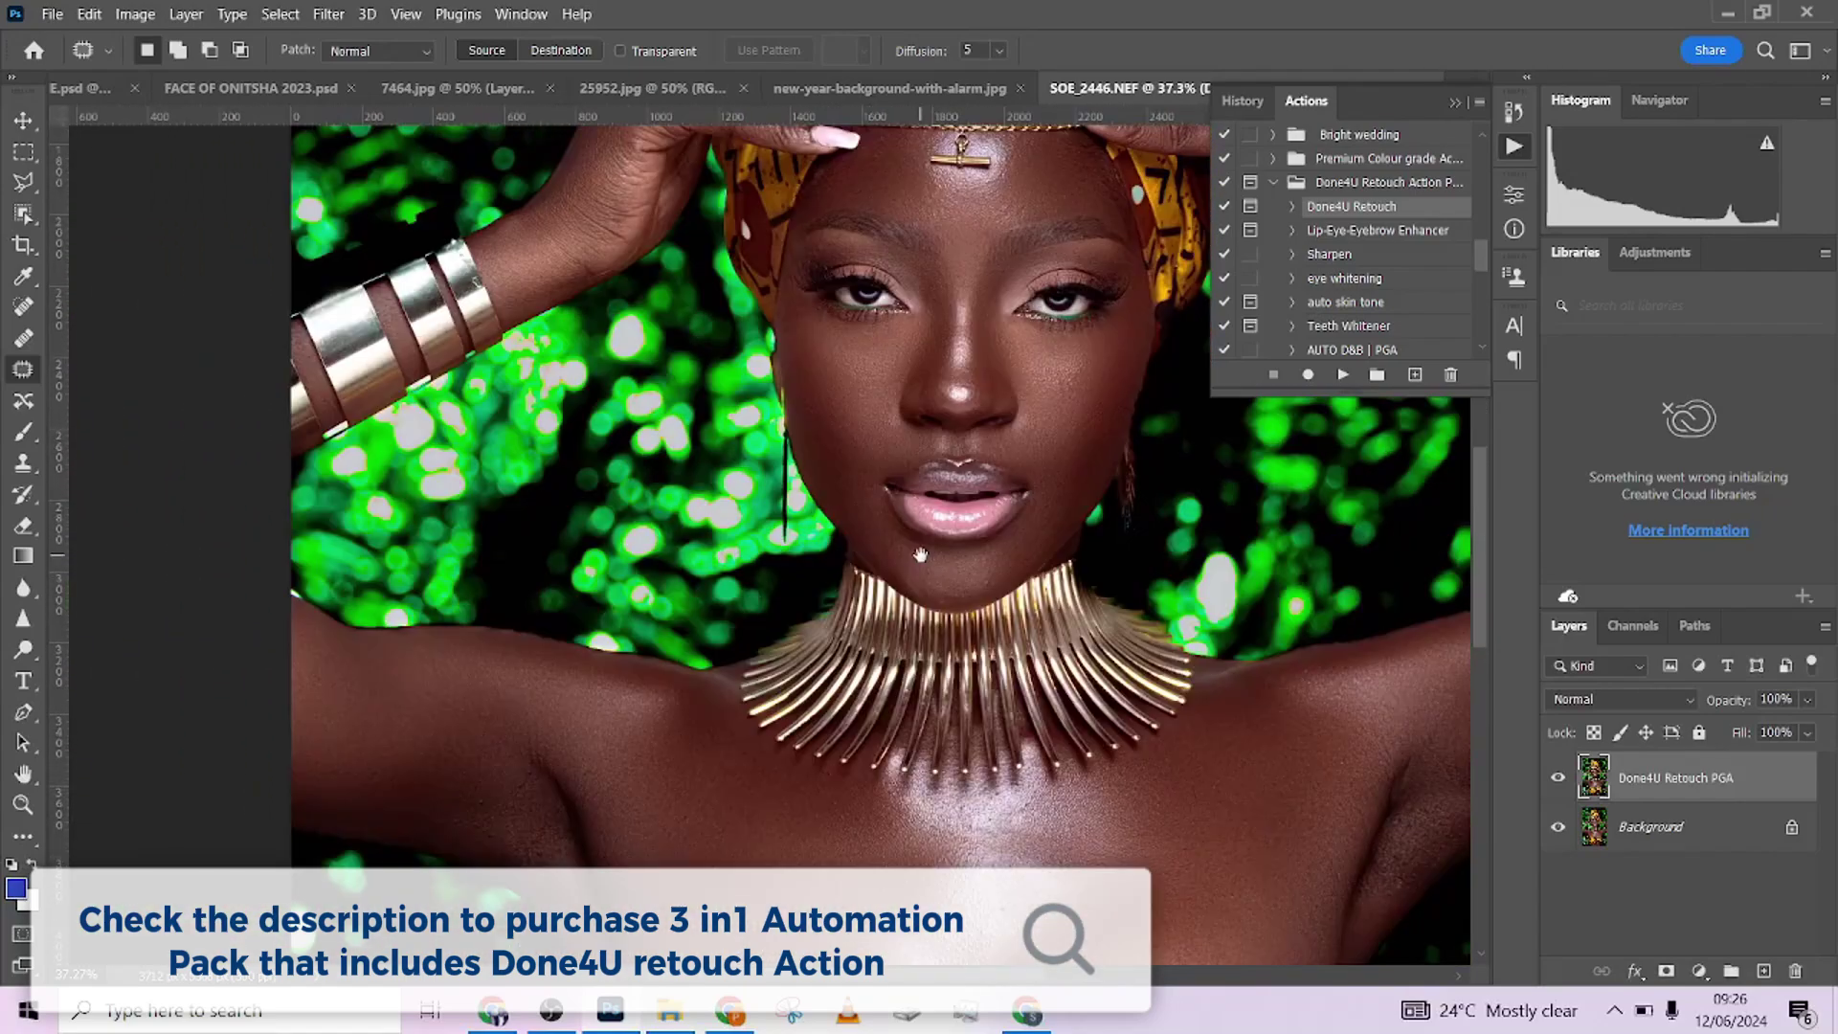
{"action": "scroll", "coordinate": [996, 632], "scroll_direction": "up", "scroll_amount": 5}
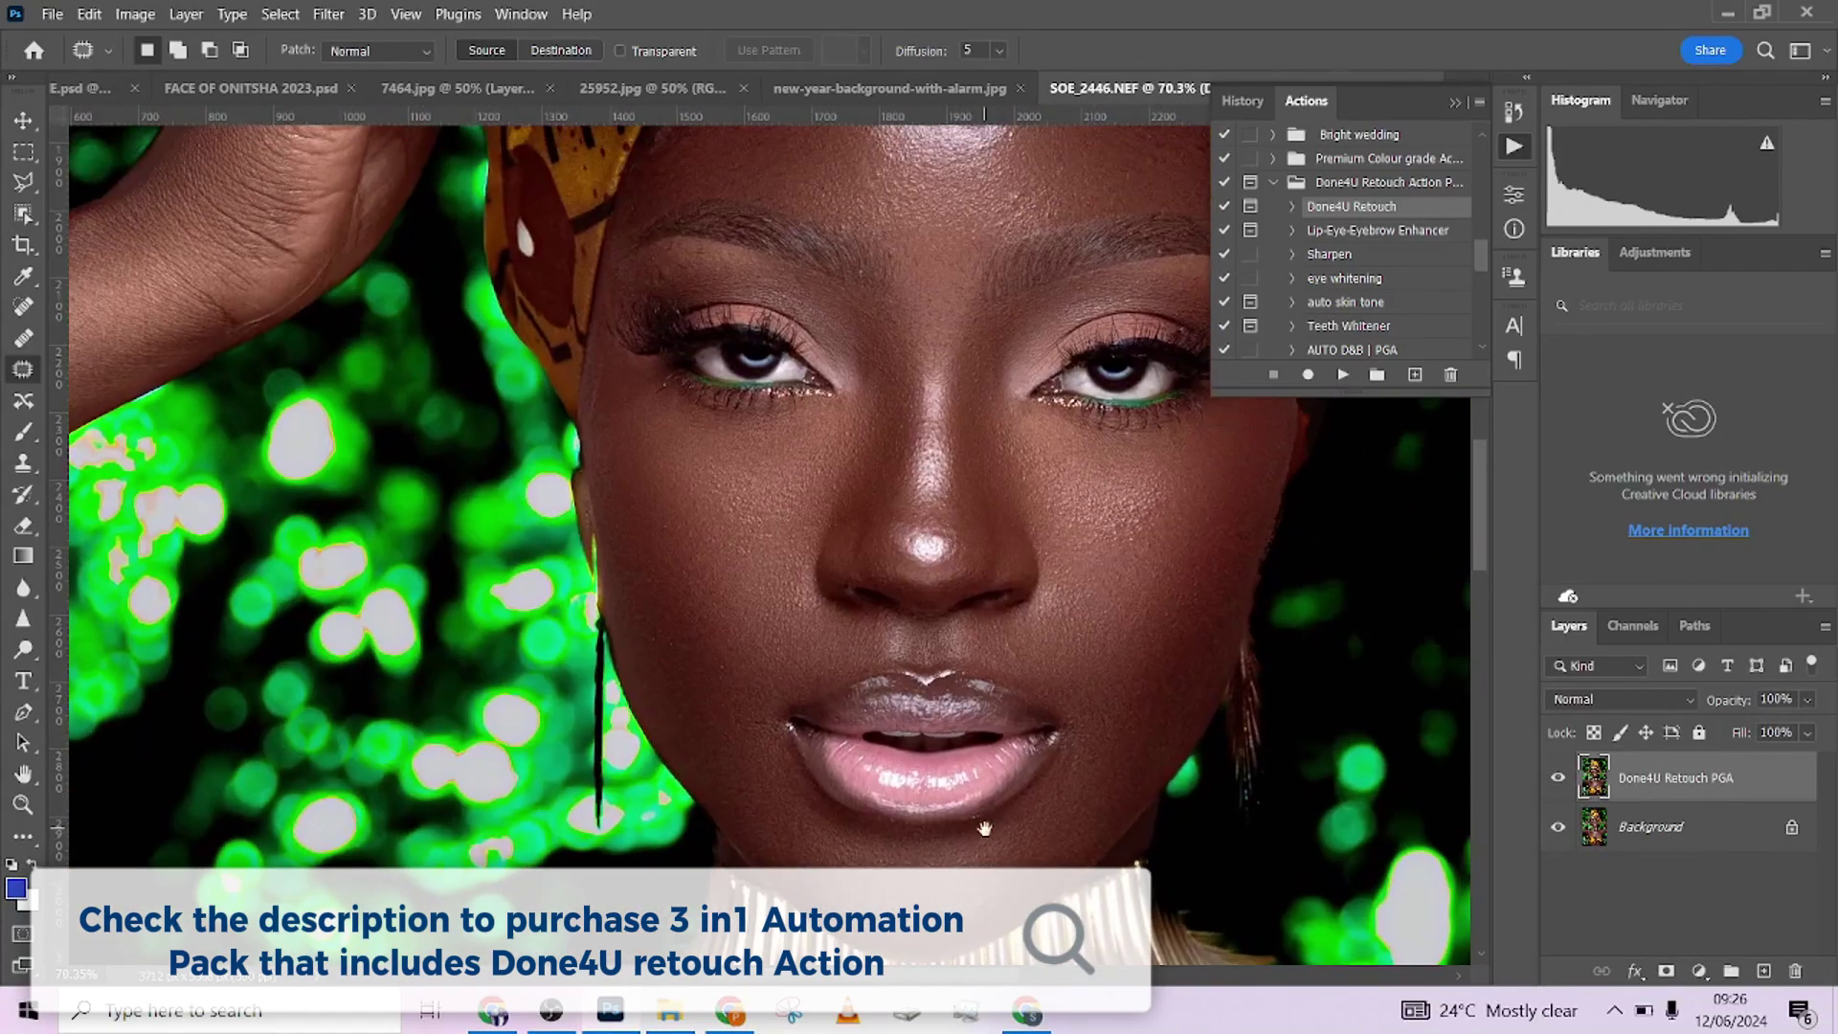
{"action": "left_click", "coordinate": [1557, 780]}
{"action": "left_click", "coordinate": [1560, 779]}
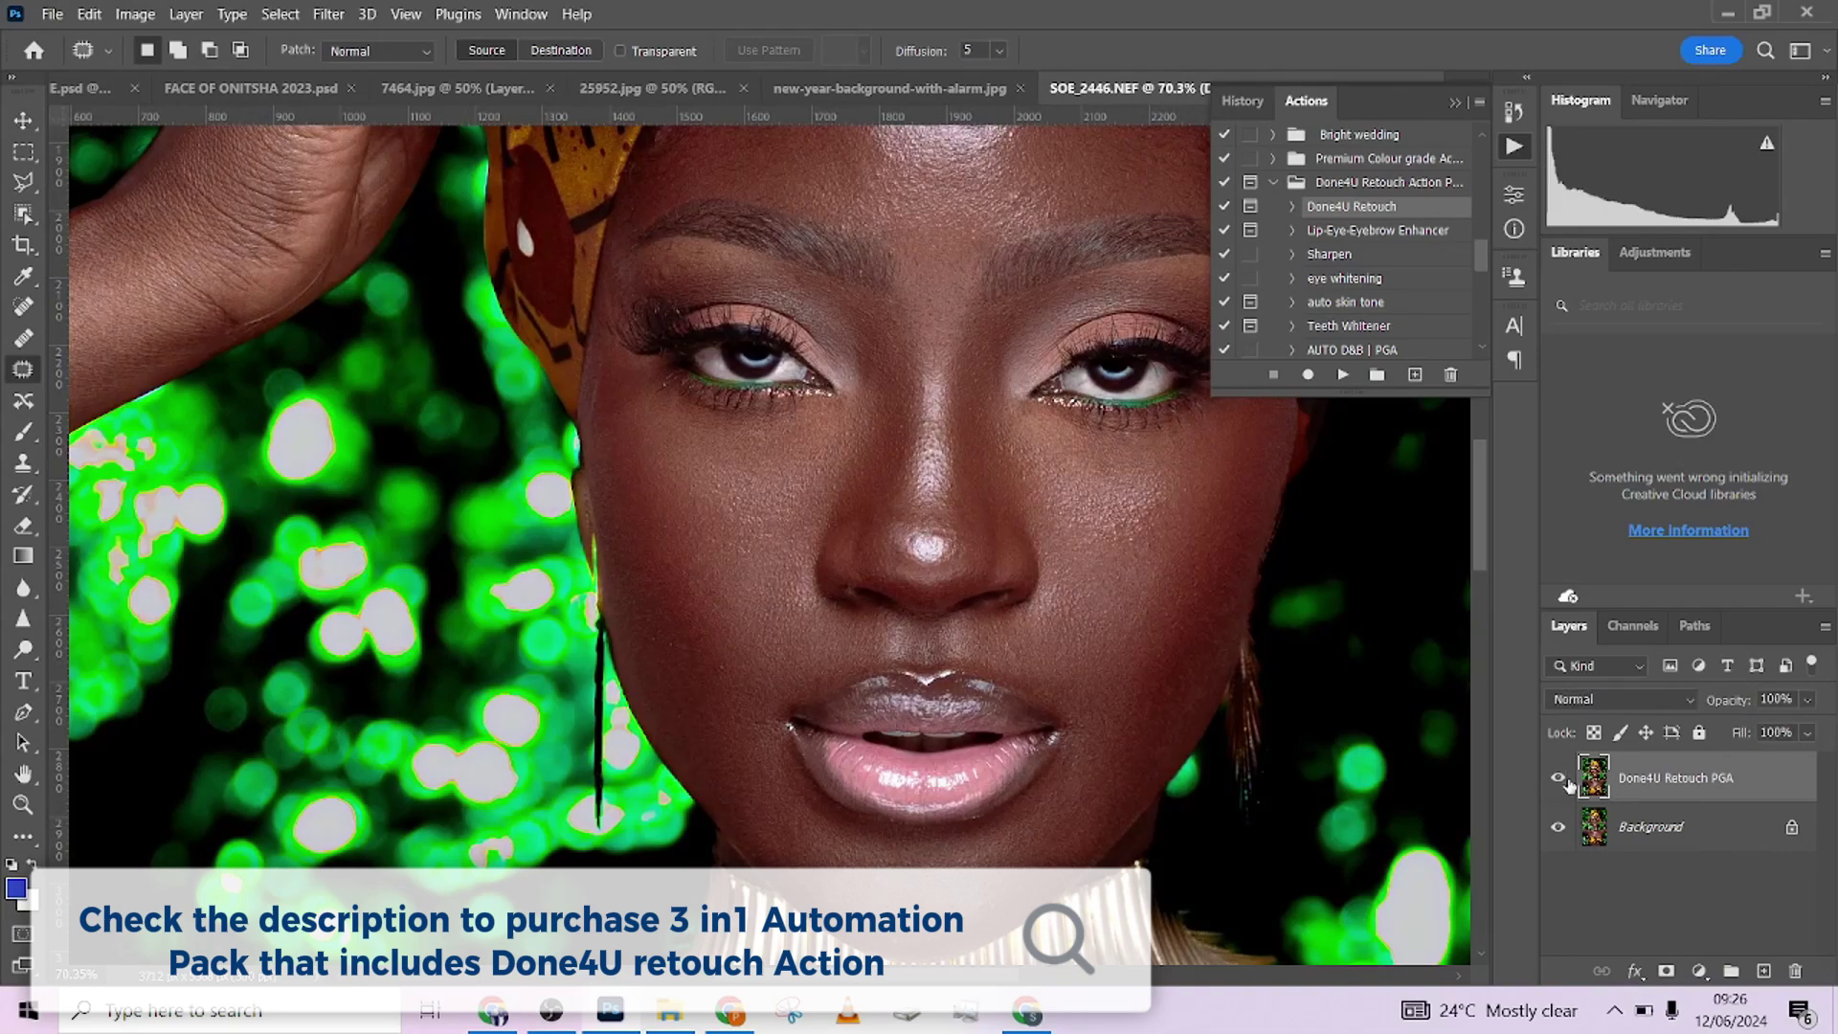
{"action": "left_click", "coordinate": [1557, 778]}
{"action": "left_click", "coordinate": [1557, 778]}
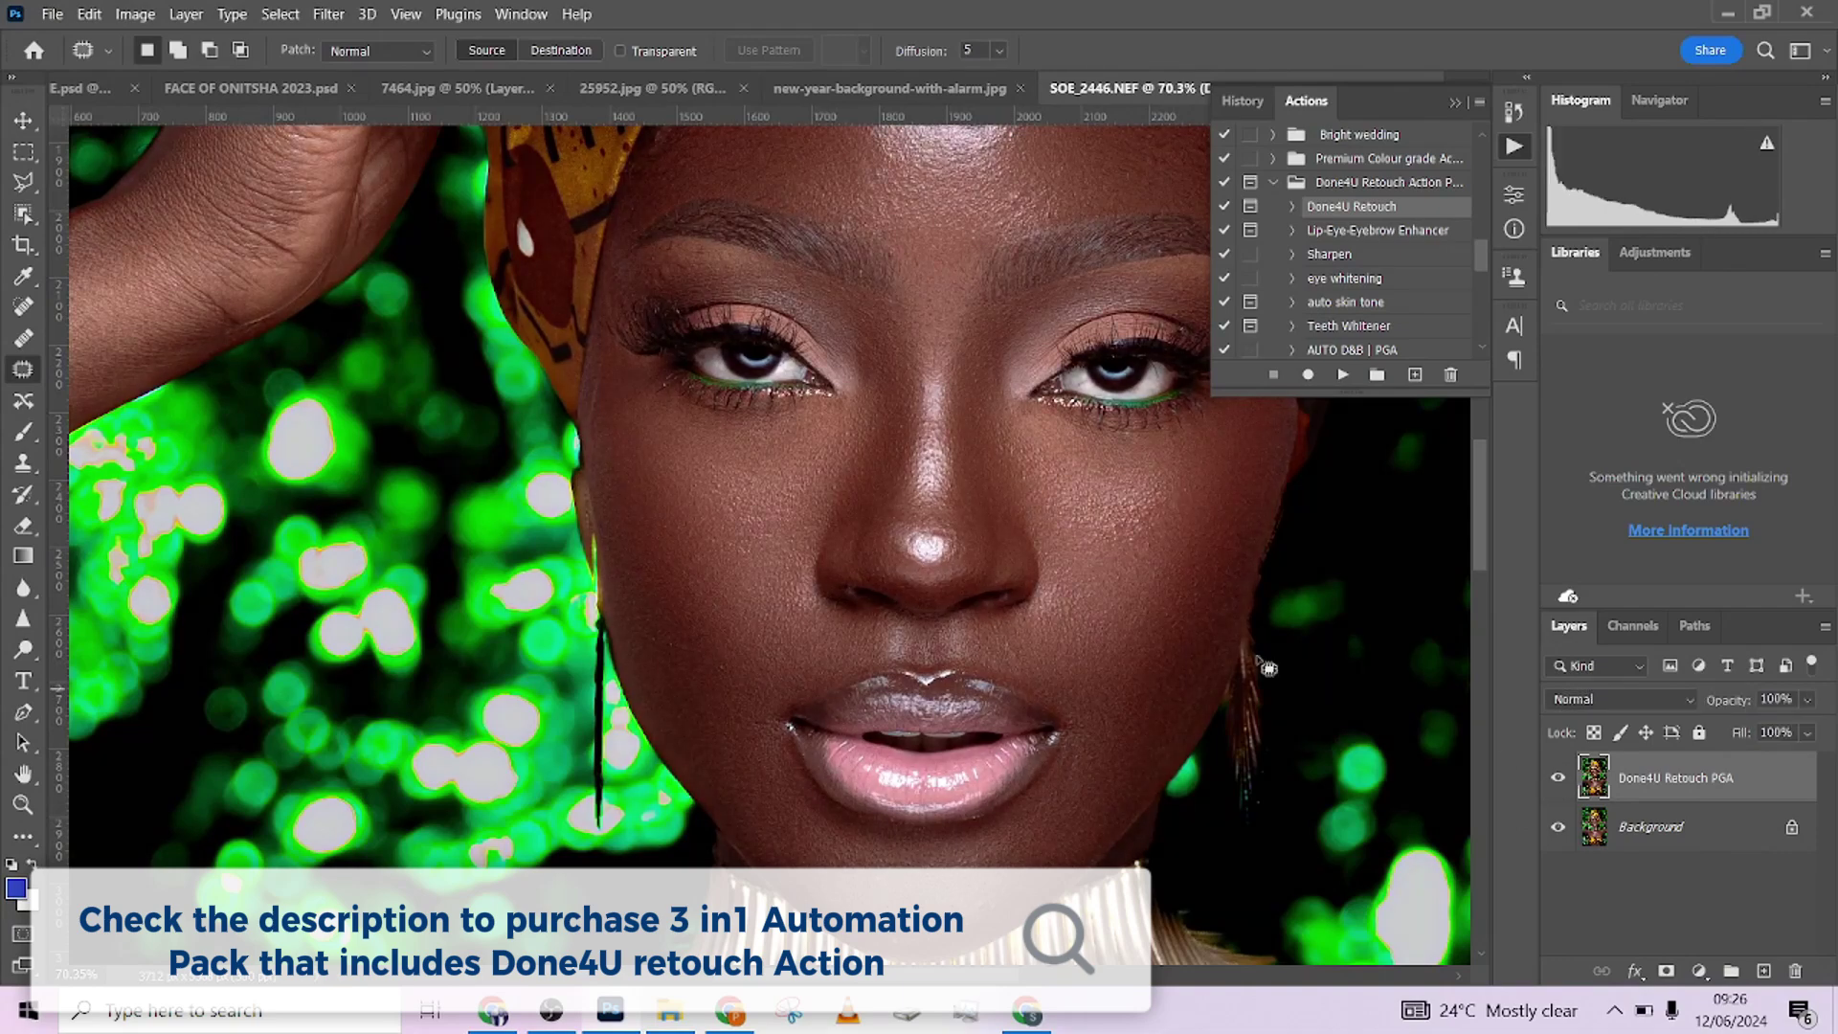
{"action": "scroll", "coordinate": [995, 574], "scroll_direction": "down", "scroll_amount": 8}
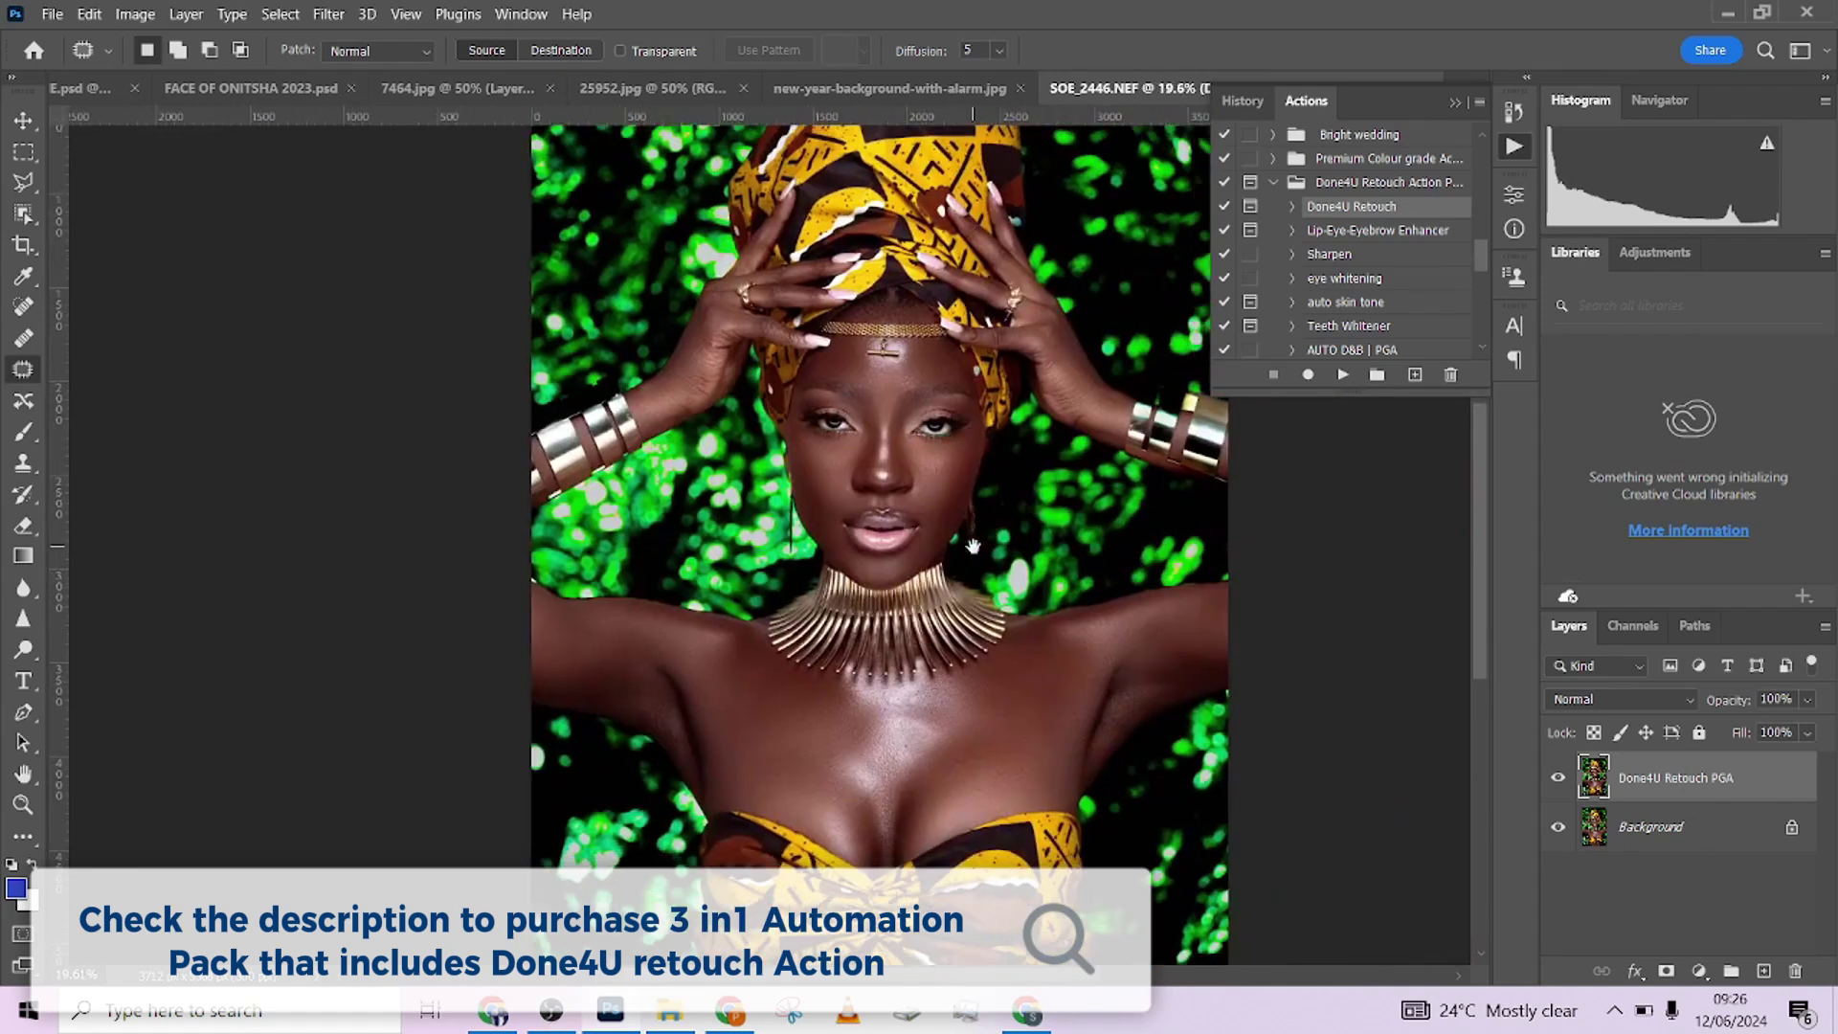
{"action": "key", "text": "ctrl+minus"}
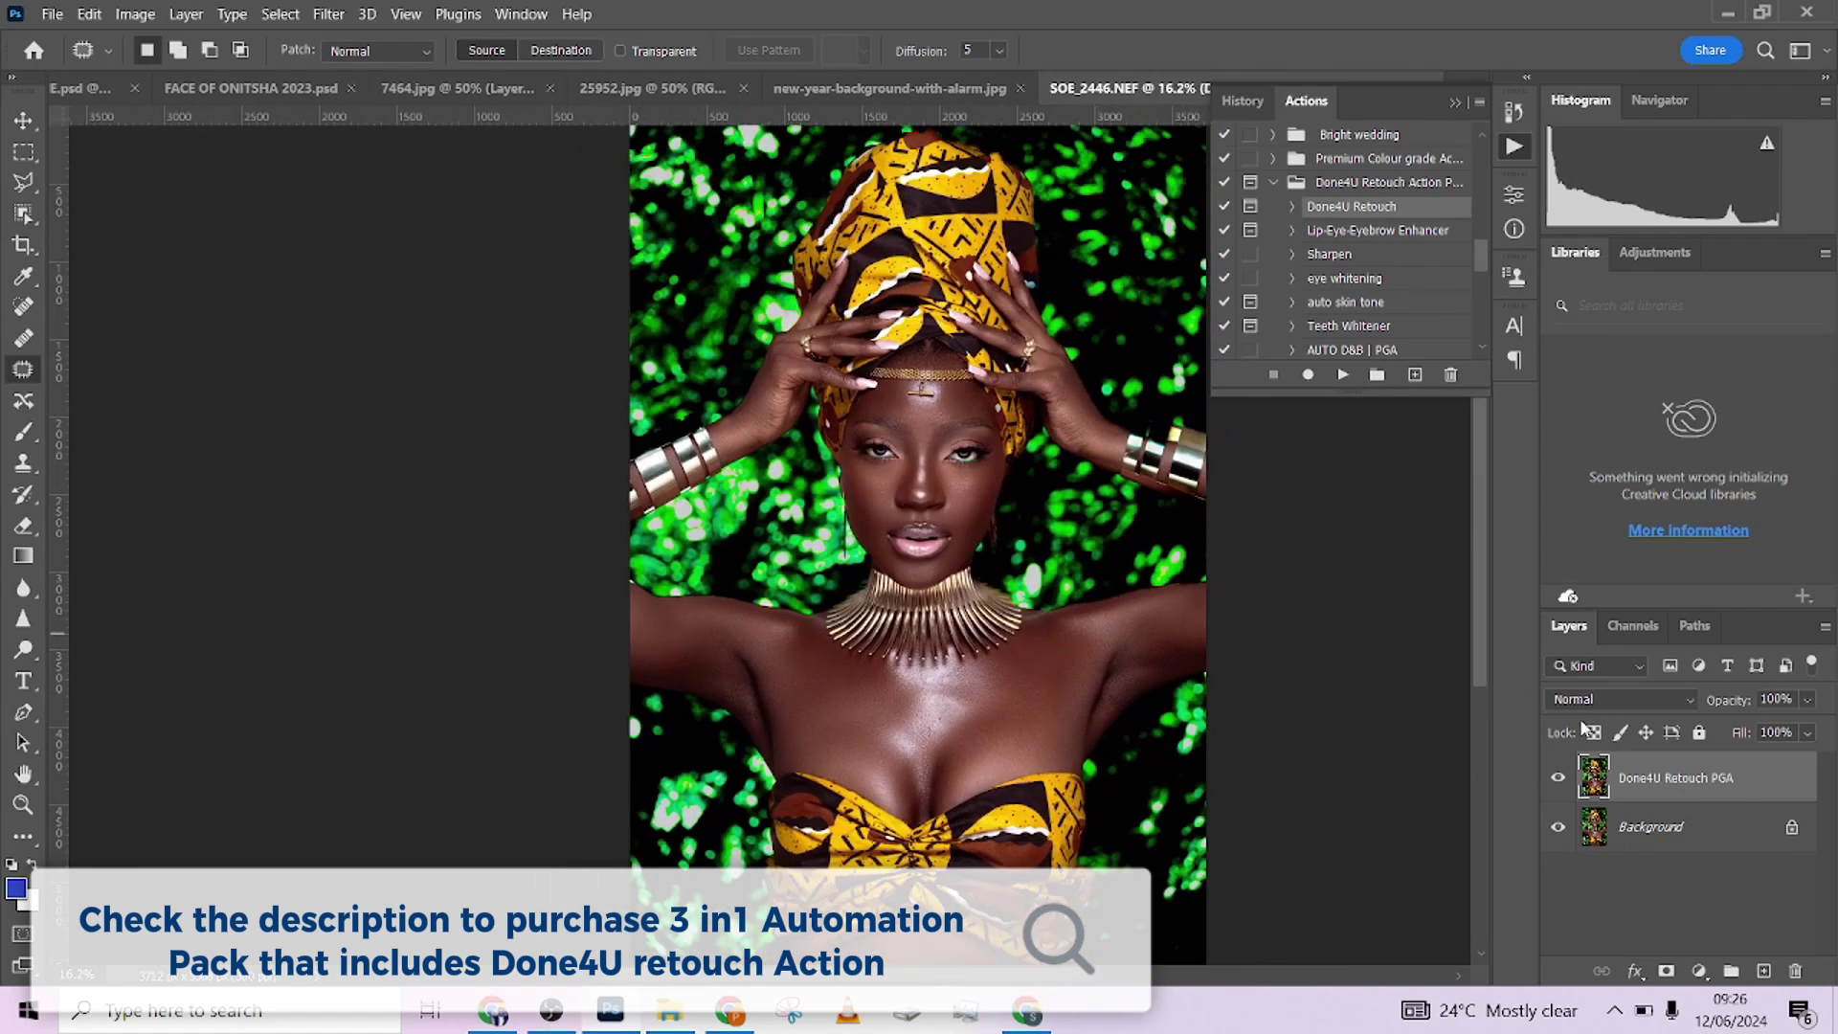
Step: Compare the whole portrait with the Done4U Retouch PGA layer hidden and shown
{"action": "left_click", "coordinate": [1558, 780]}
{"action": "left_click", "coordinate": [1557, 780]}
{"action": "left_click", "coordinate": [1558, 780]}
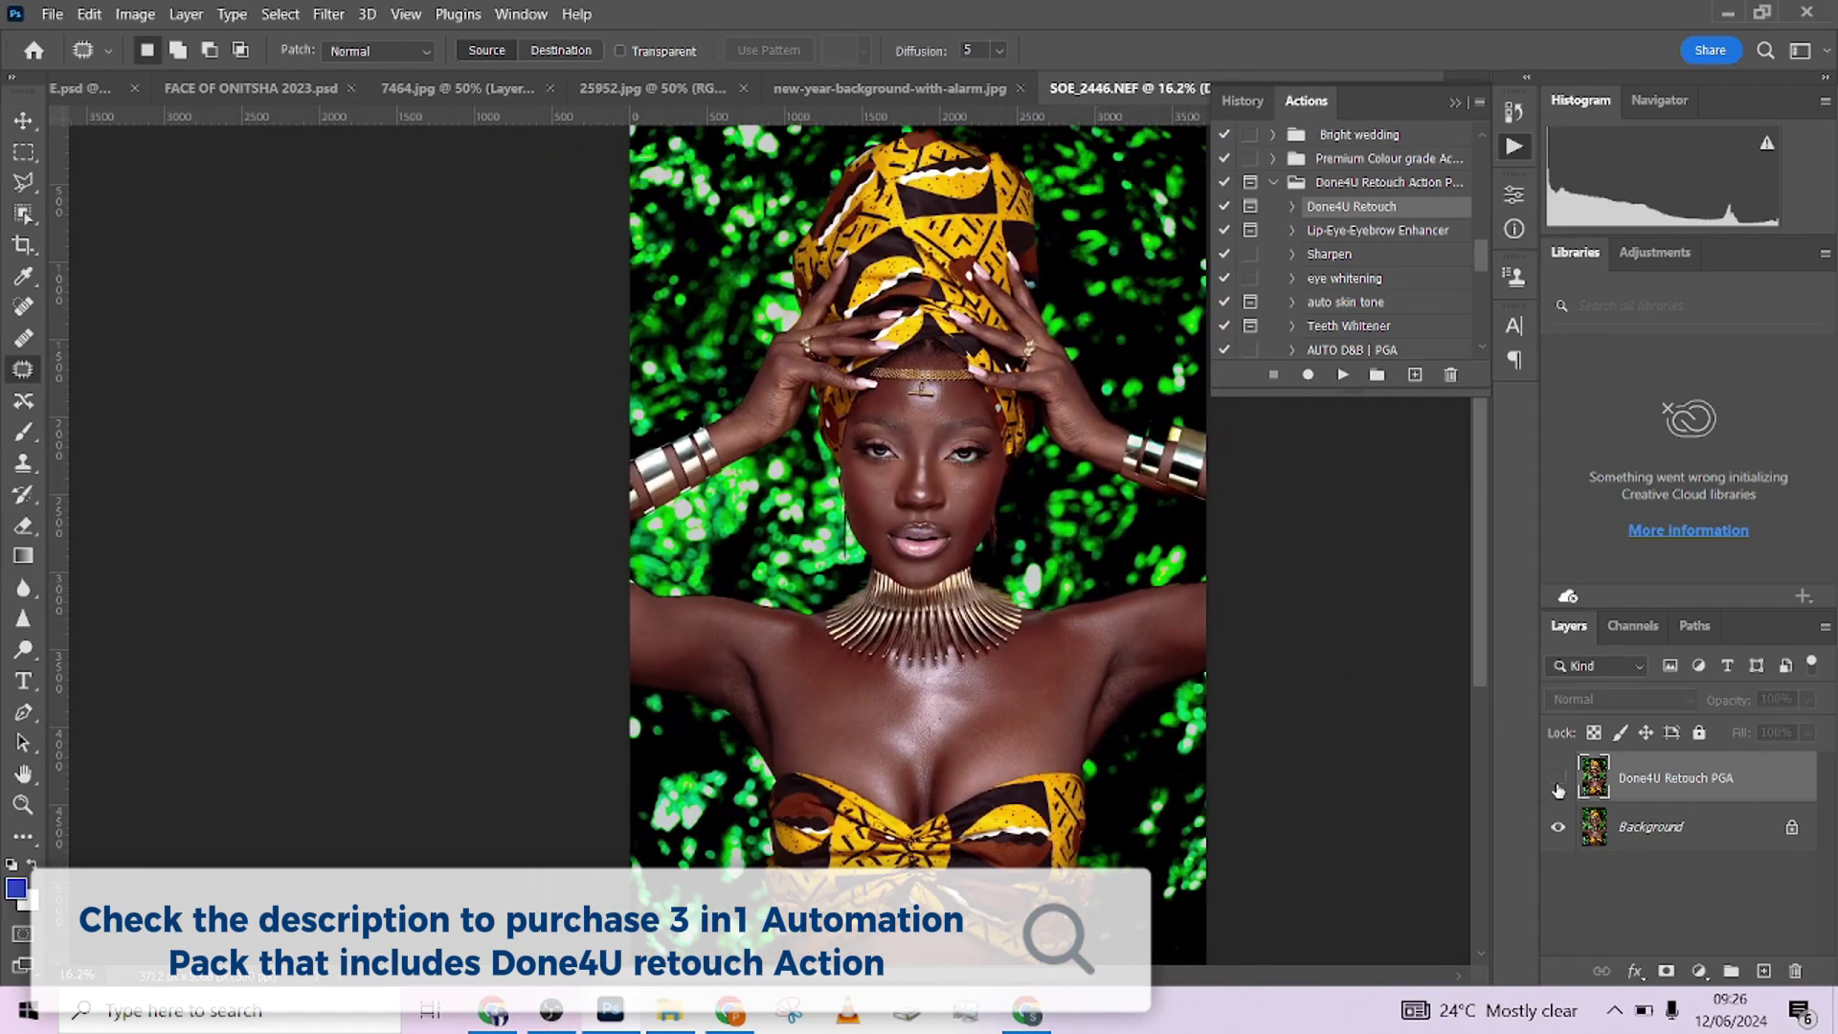
{"action": "left_click", "coordinate": [1557, 780]}
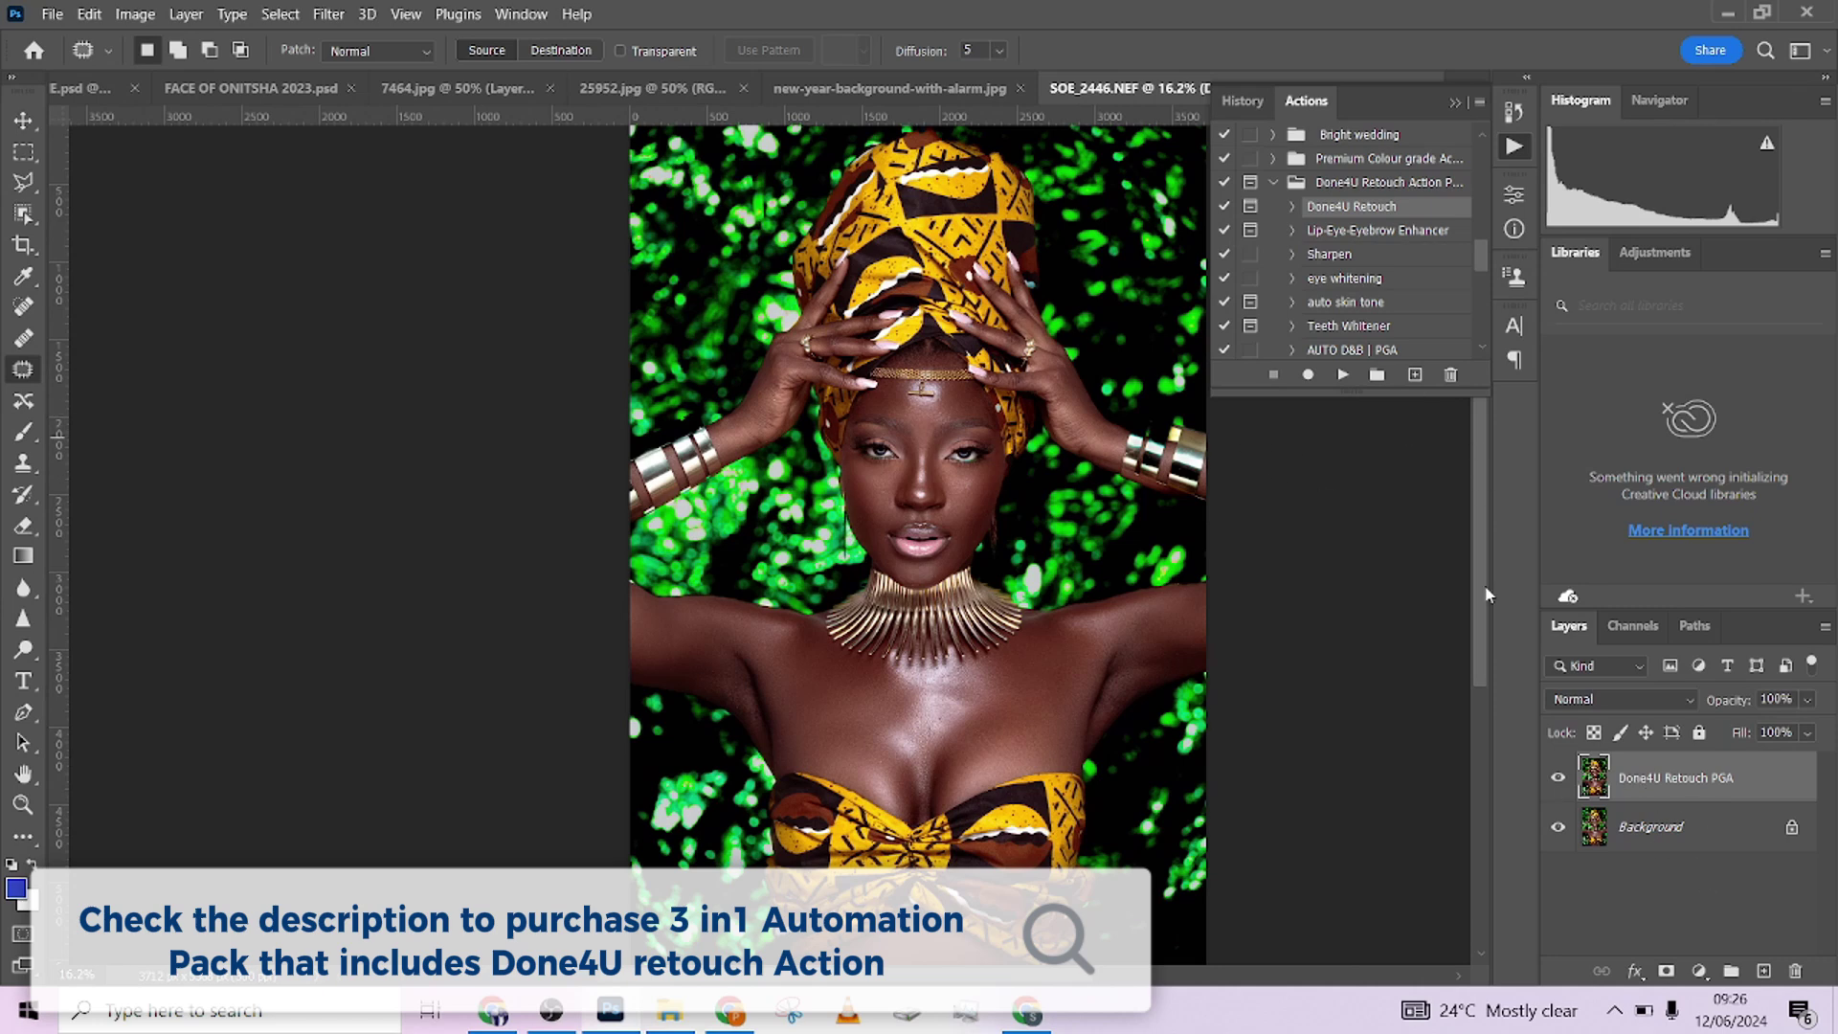
Step: Delete the Done4U Retouch PGA layer above the Background
{"action": "left_click", "coordinate": [1242, 101]}
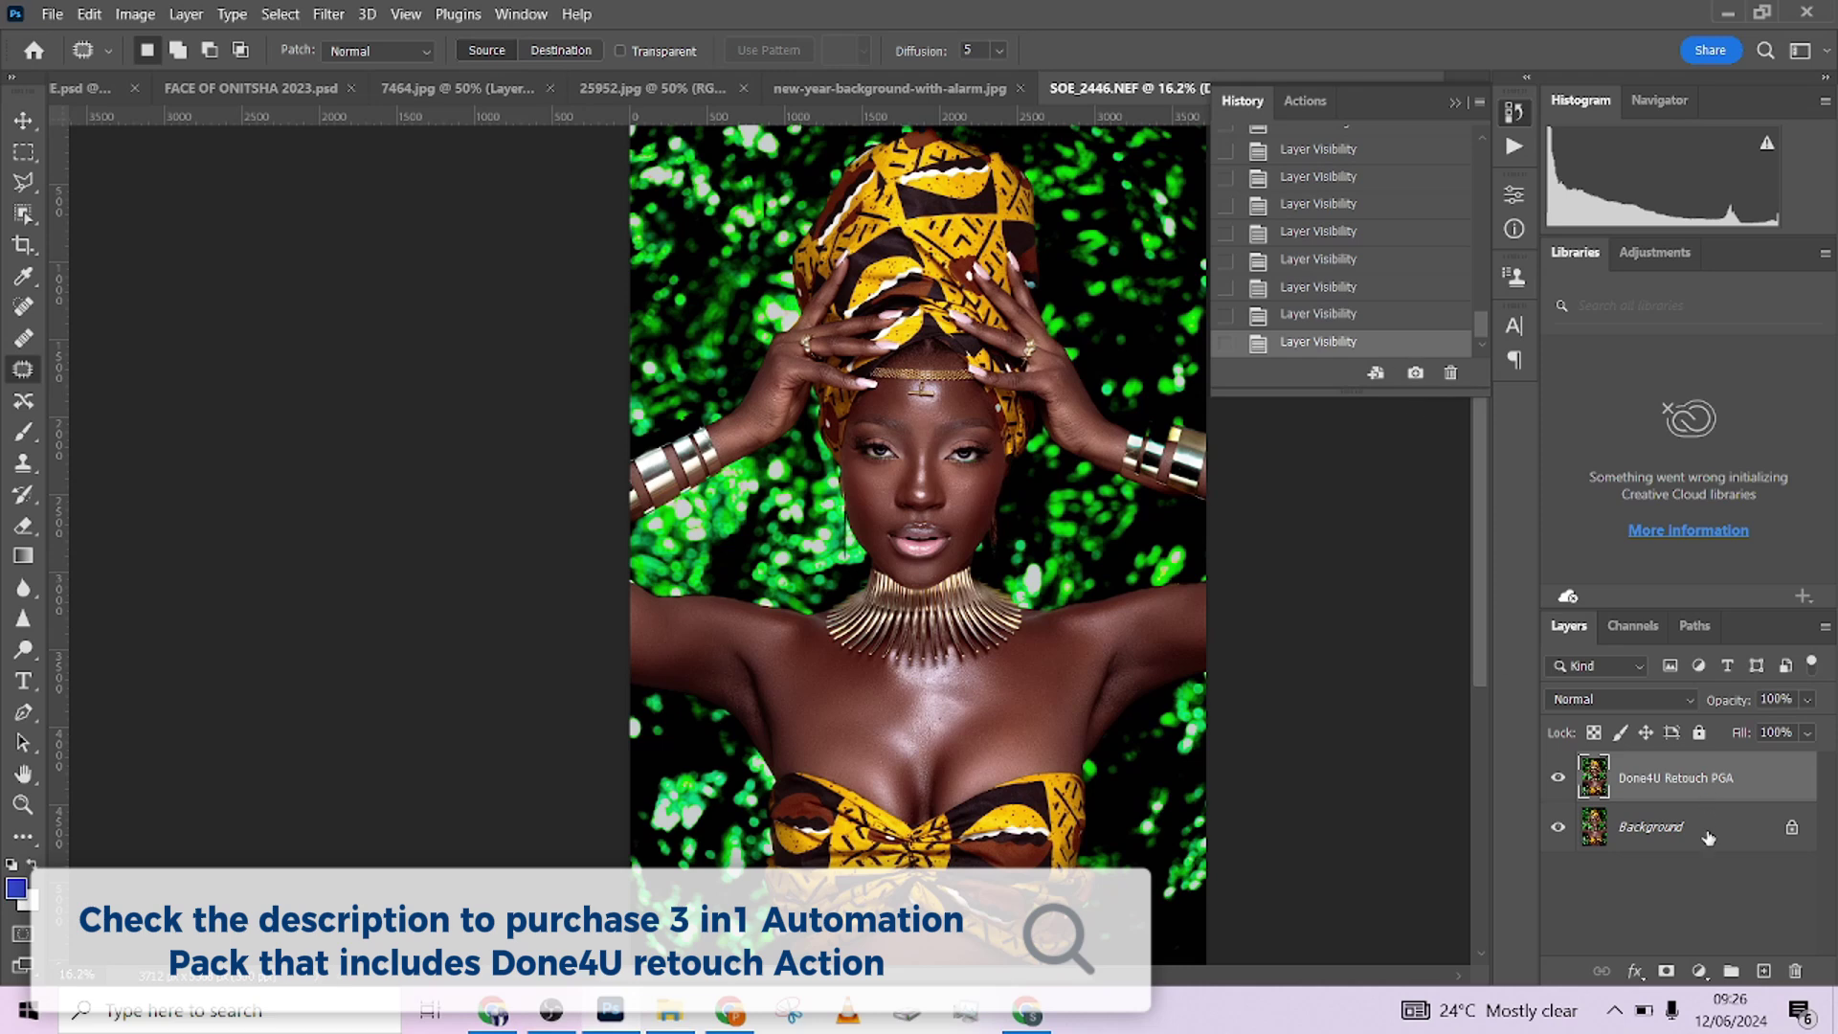
{"action": "mouse_move", "coordinate": [1751, 787]}
{"action": "left_mouse_down"}
{"action": "mouse_move", "coordinate": [1704, 948]}
{"action": "mouse_move", "coordinate": [1795, 971]}
{"action": "left_mouse_up"}
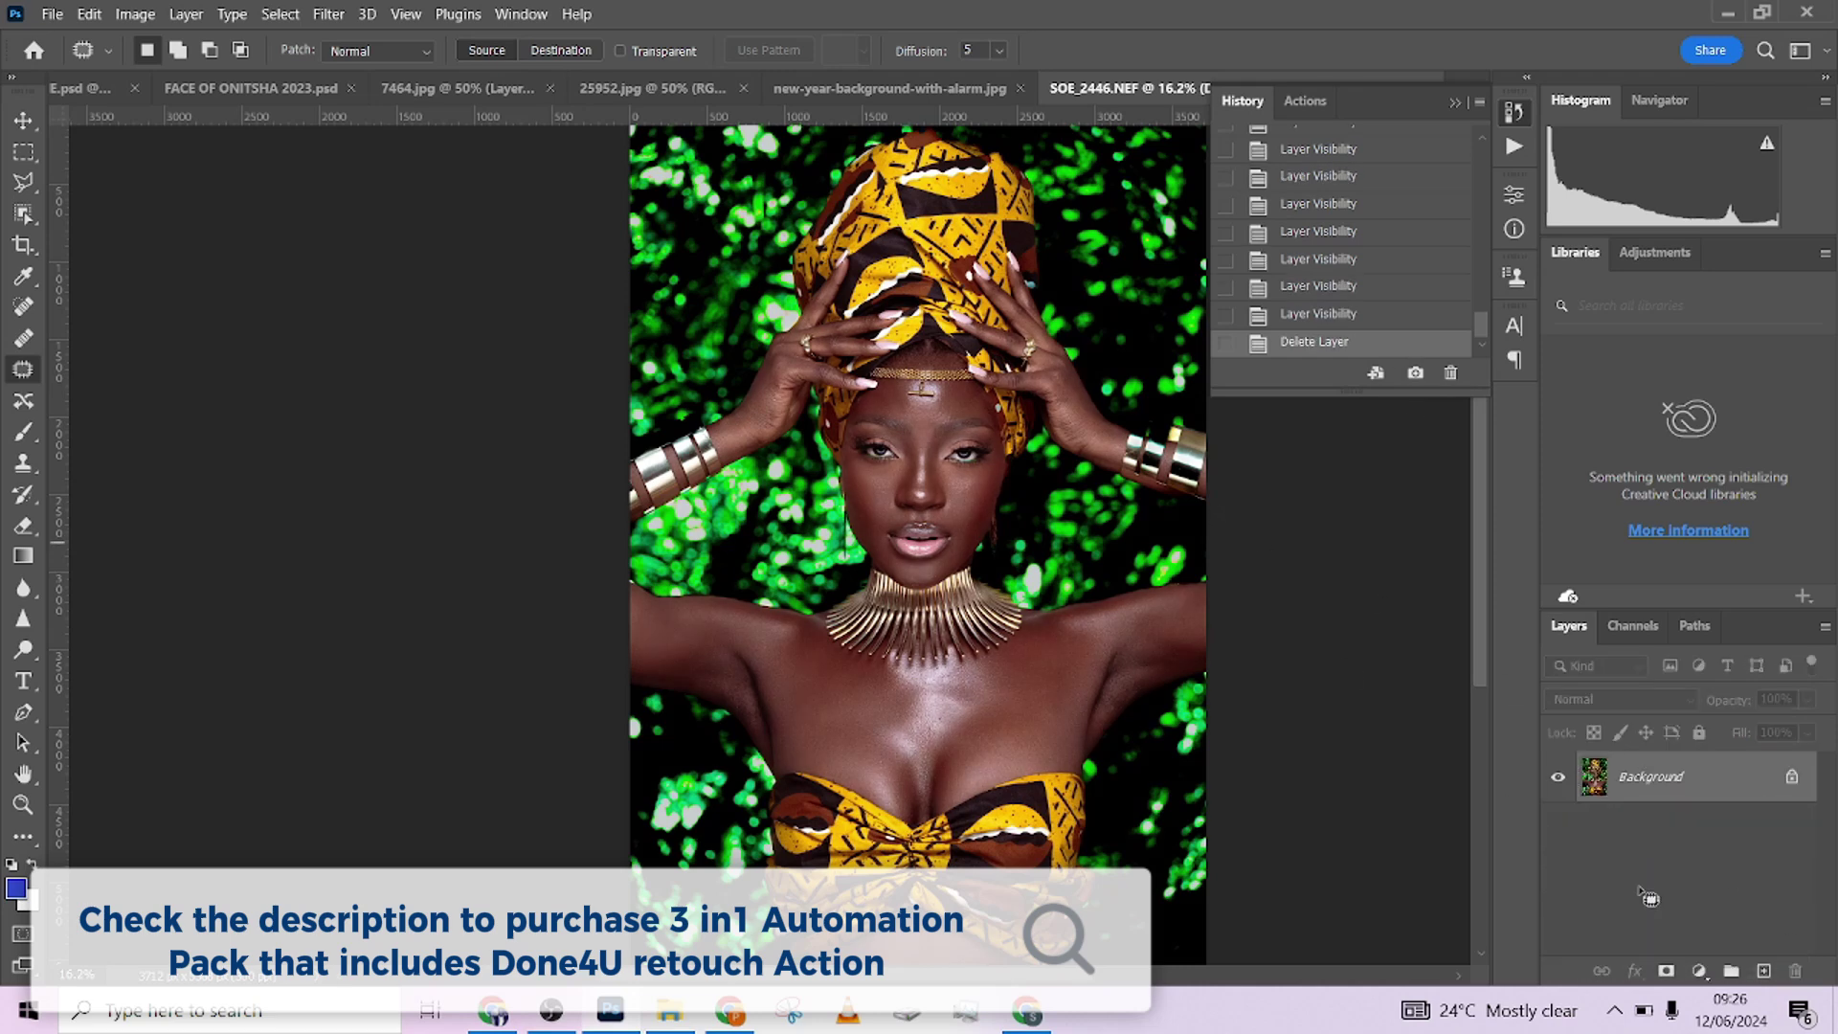
{"action": "scroll", "coordinate": [1034, 512], "scroll_direction": "up", "scroll_amount": 5}
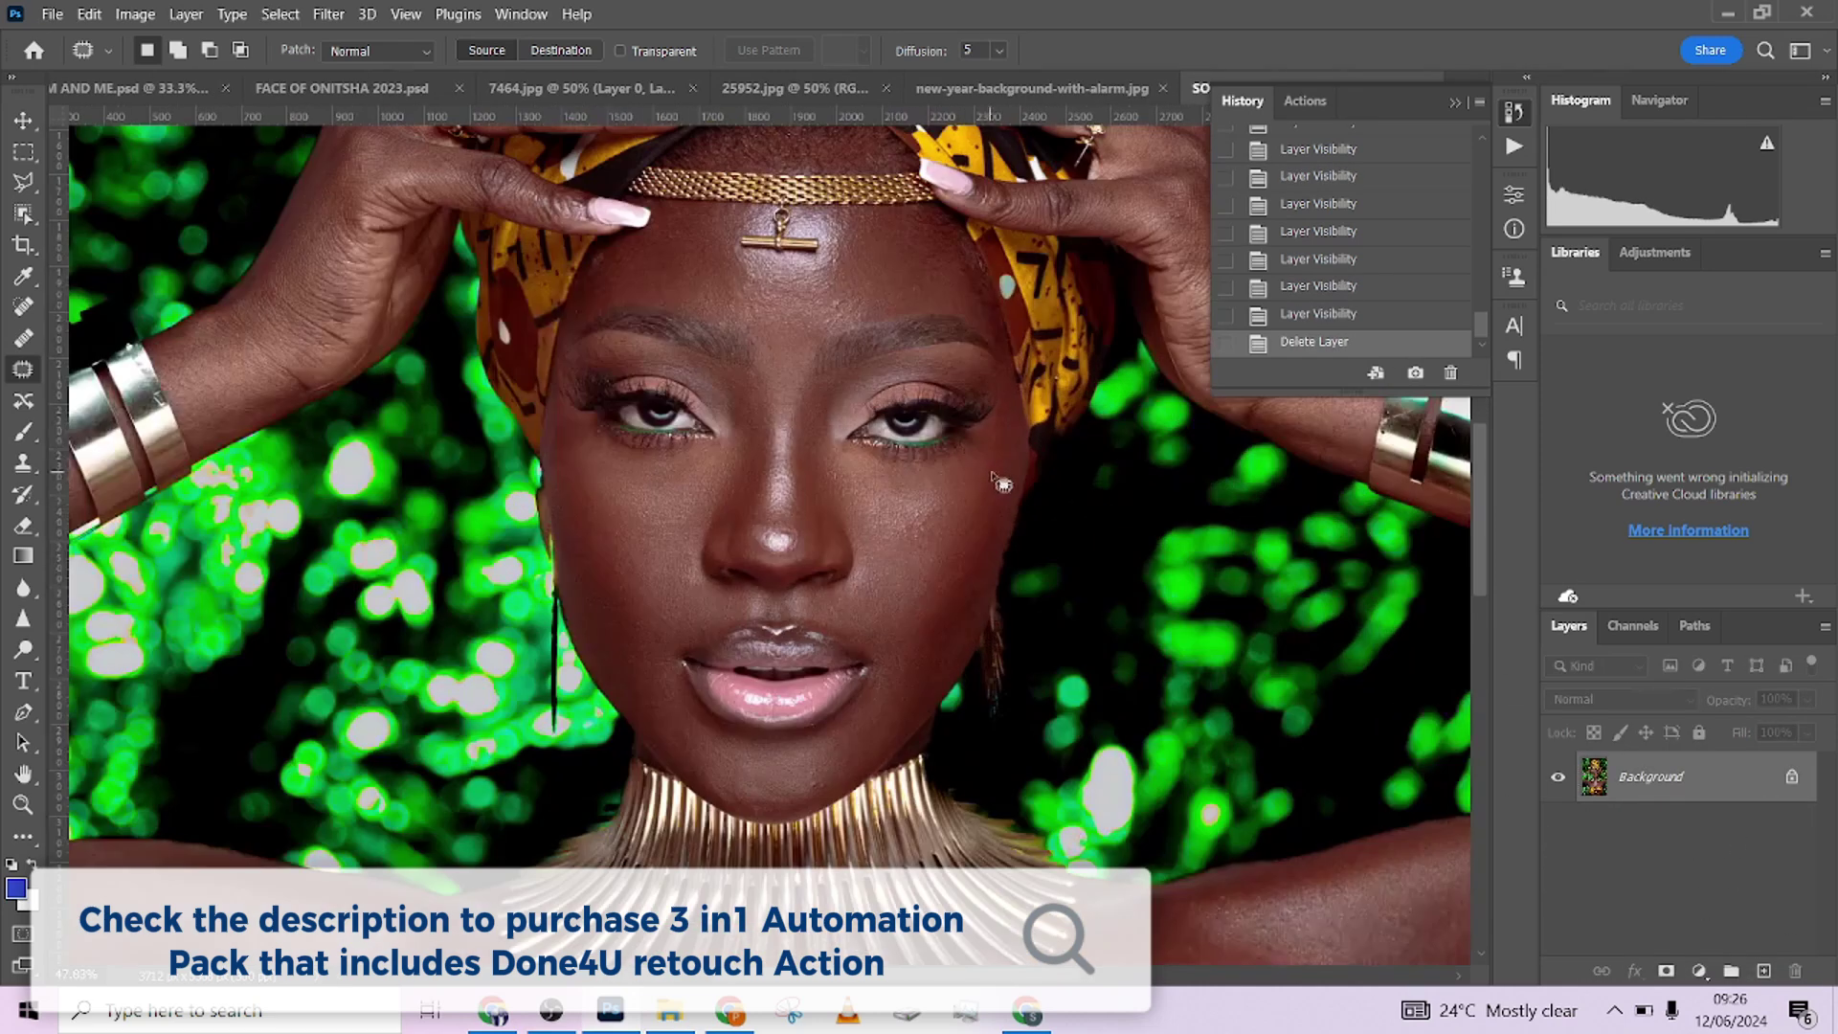
{"action": "scroll", "coordinate": [1359, 220], "scroll_direction": "up", "scroll_amount": 3}
{"action": "left_click_drag", "start_coordinate": [1483, 290], "coordinate": [1488, 344]}
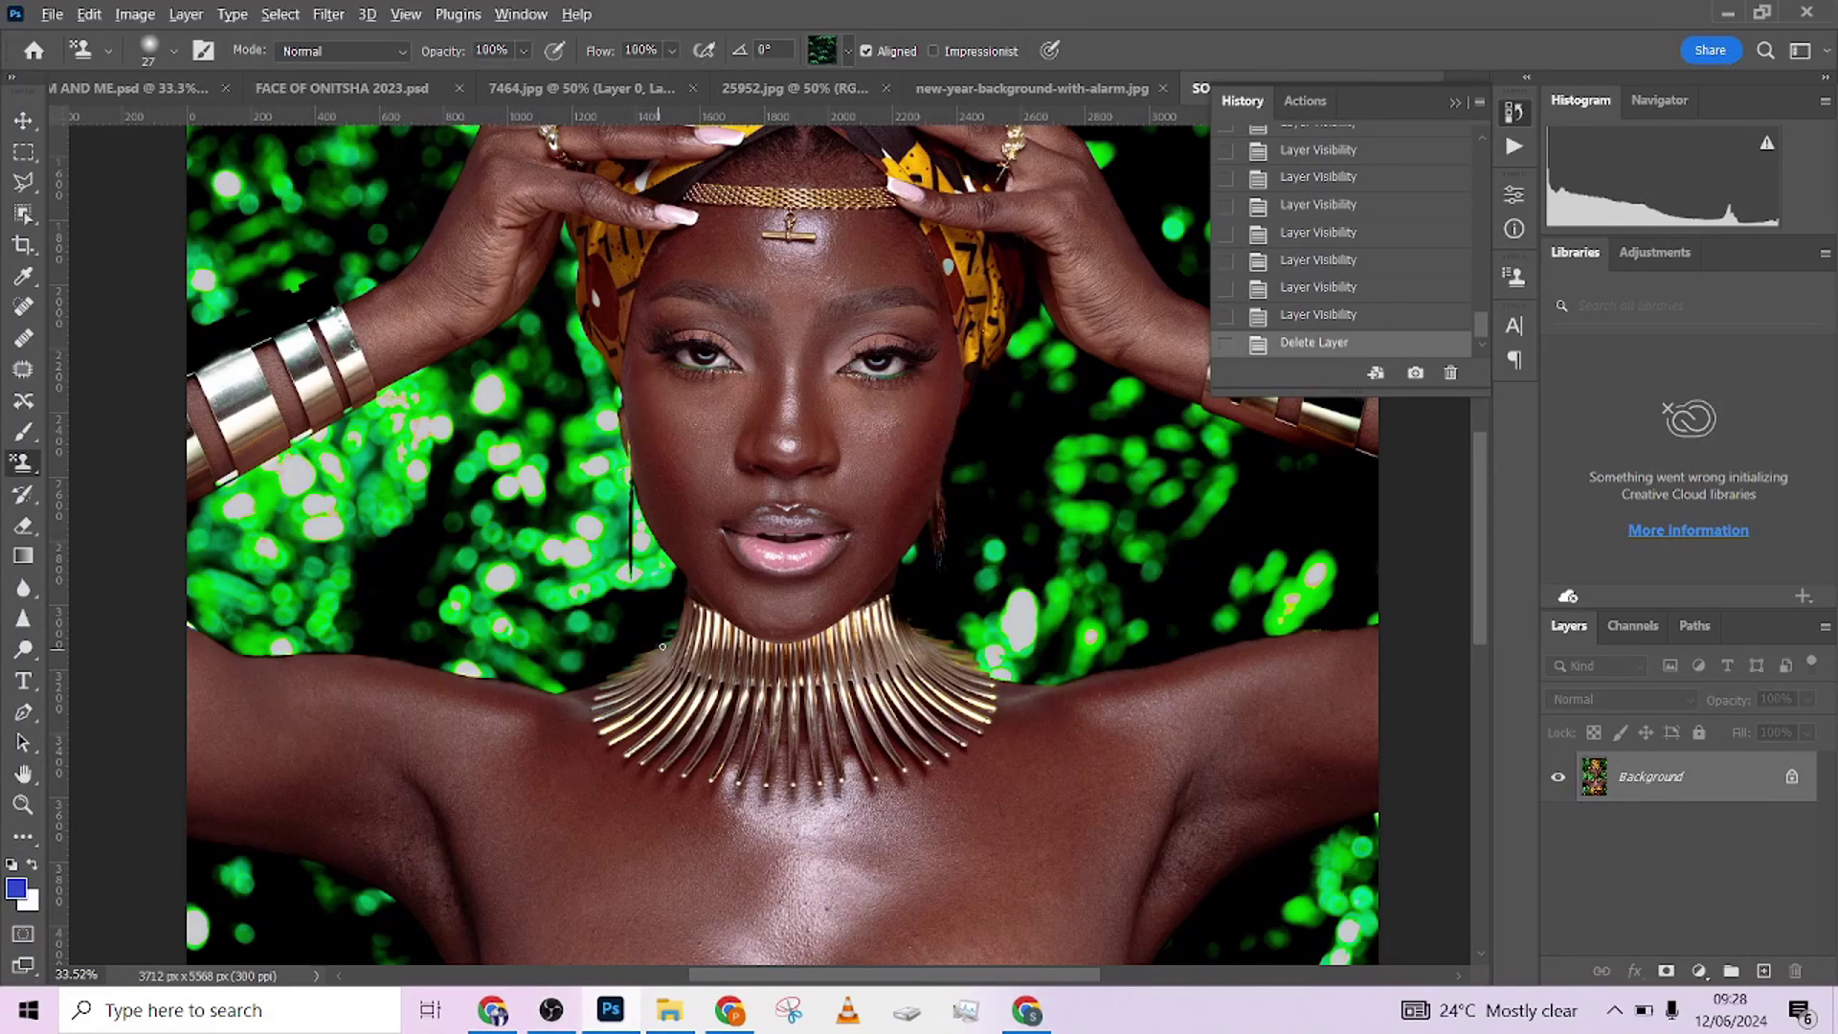
Step: Run the Done4U Retouch action on the Background layer again, using a Gaussian Blur radius of 3 pixels
{"action": "scroll", "coordinate": [661, 647], "scroll_direction": "up", "scroll_amount": 2}
{"action": "left_click", "coordinate": [1305, 101]}
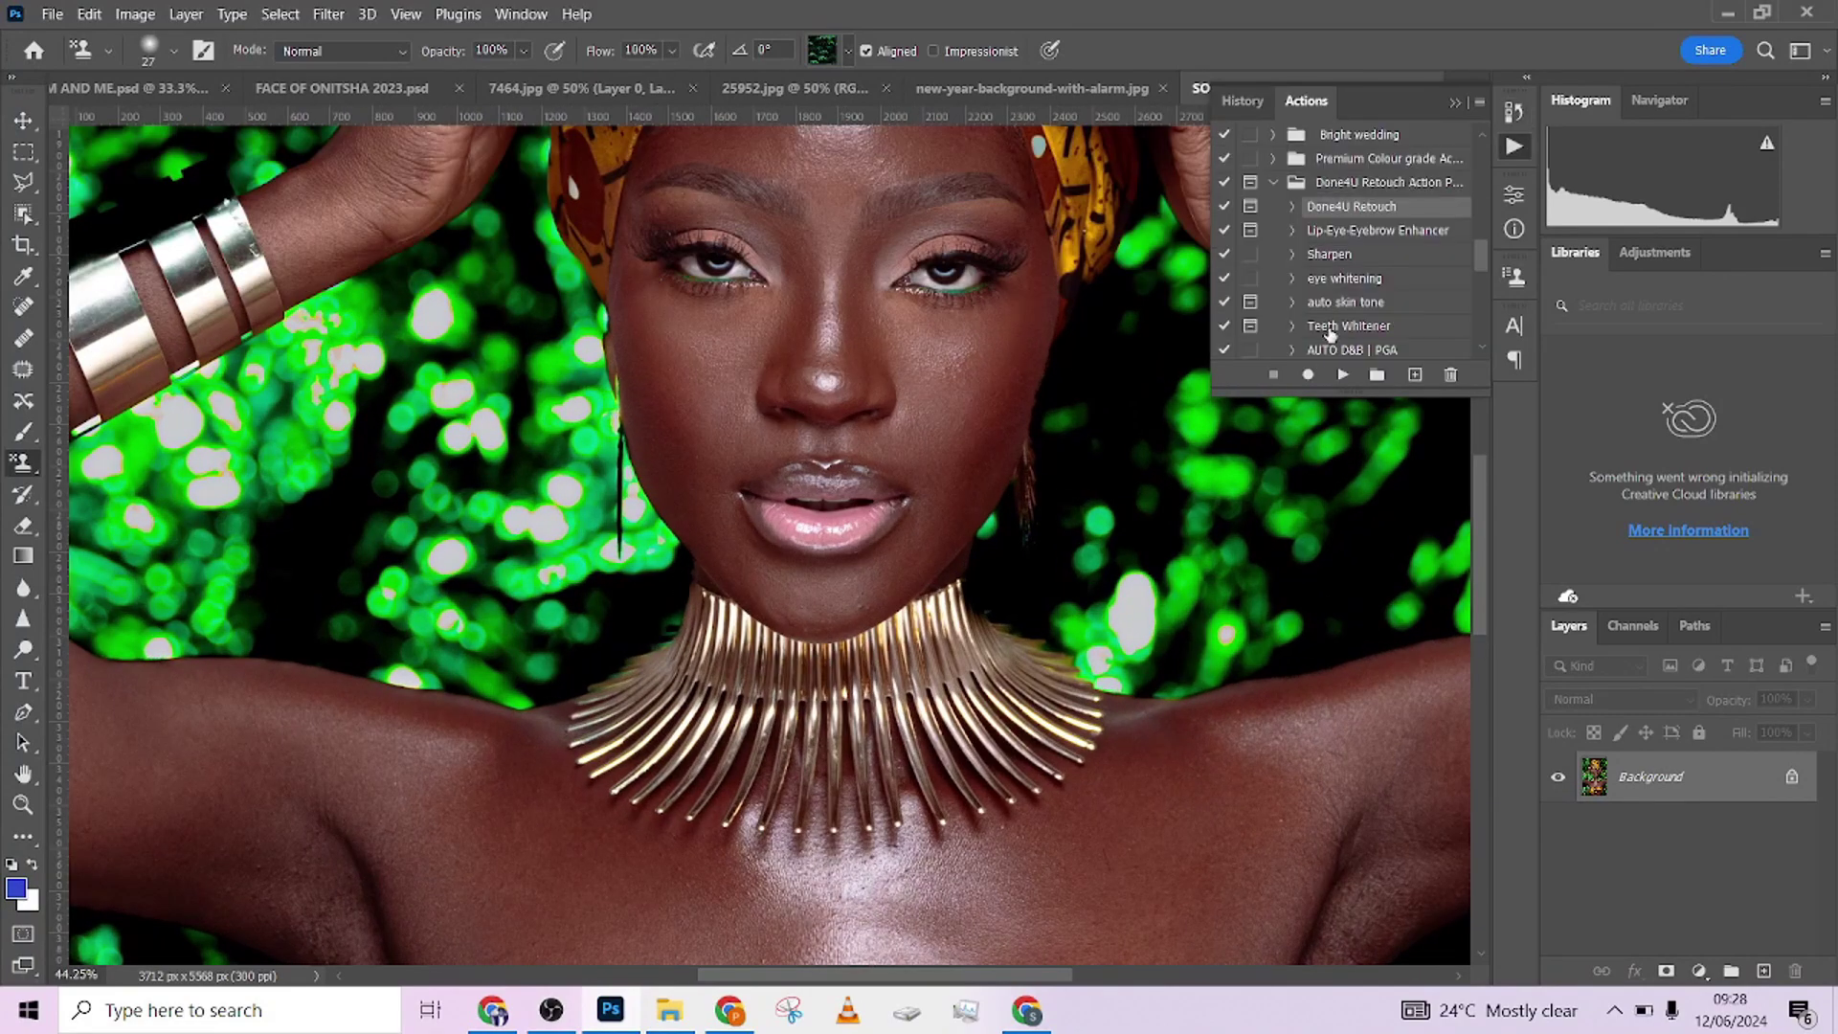
{"action": "left_click", "coordinate": [1343, 375]}
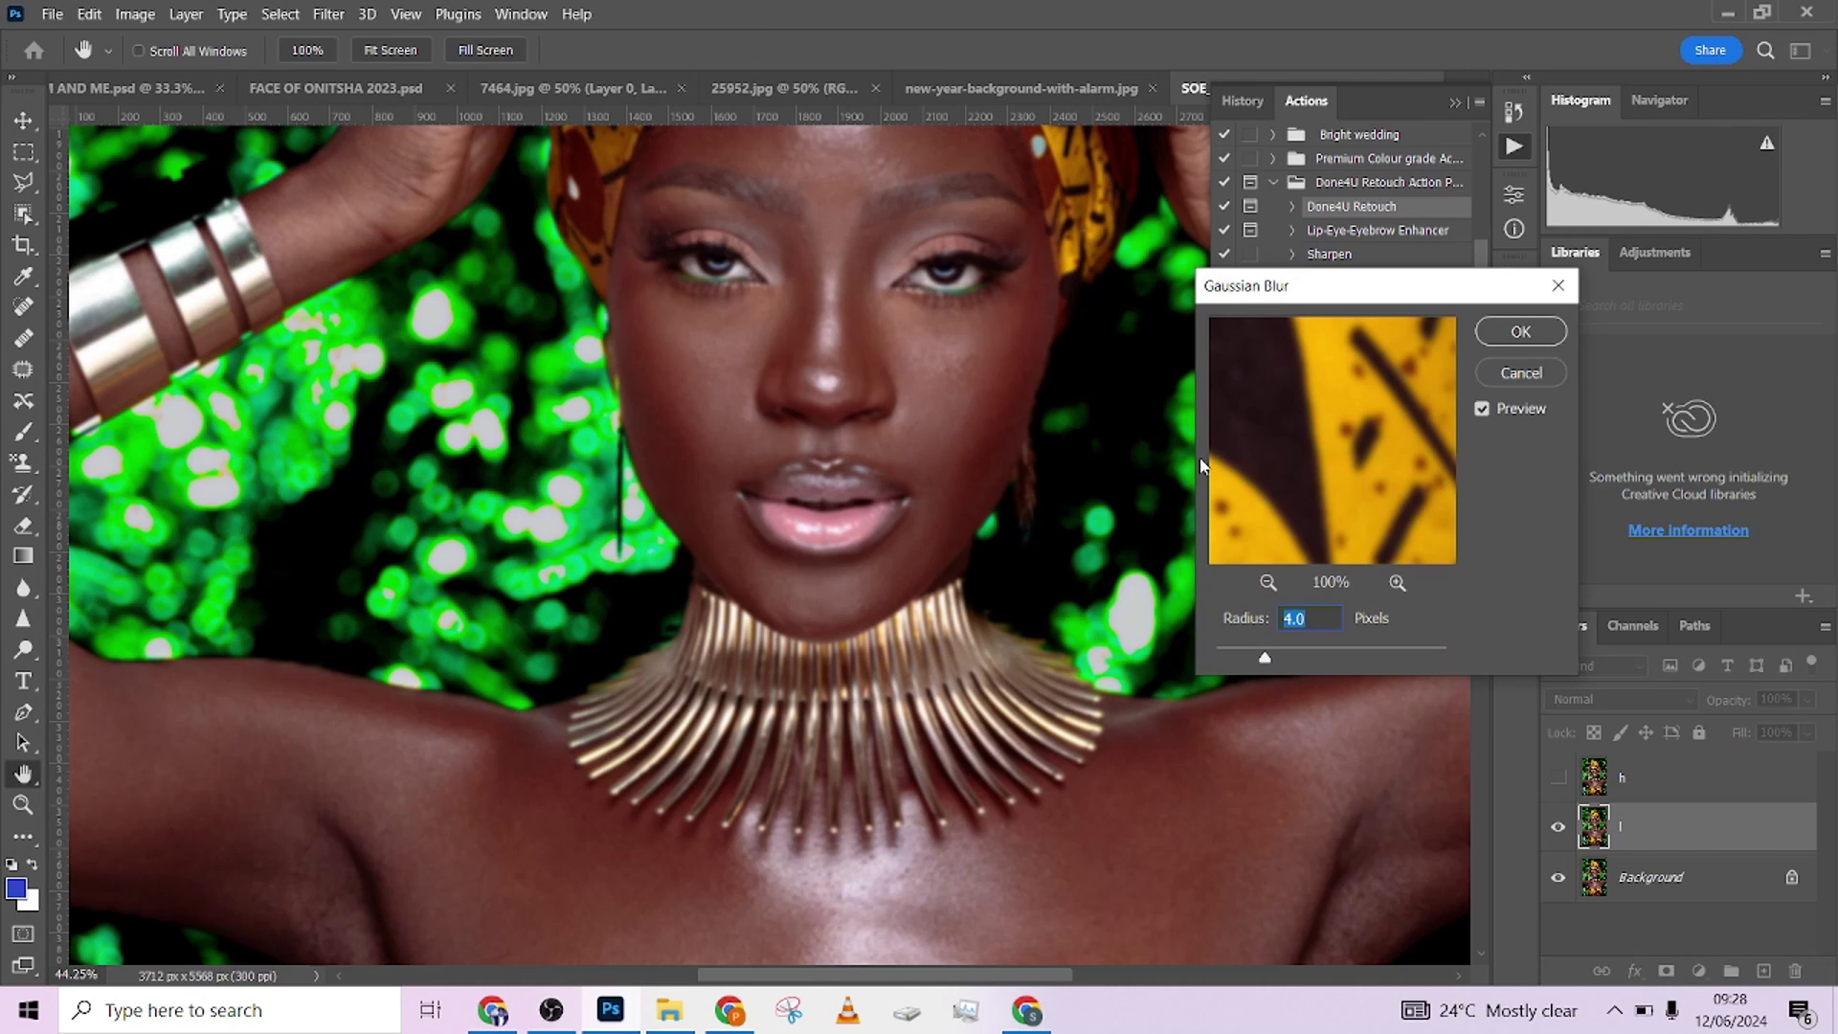
{"action": "type", "text": "4"}
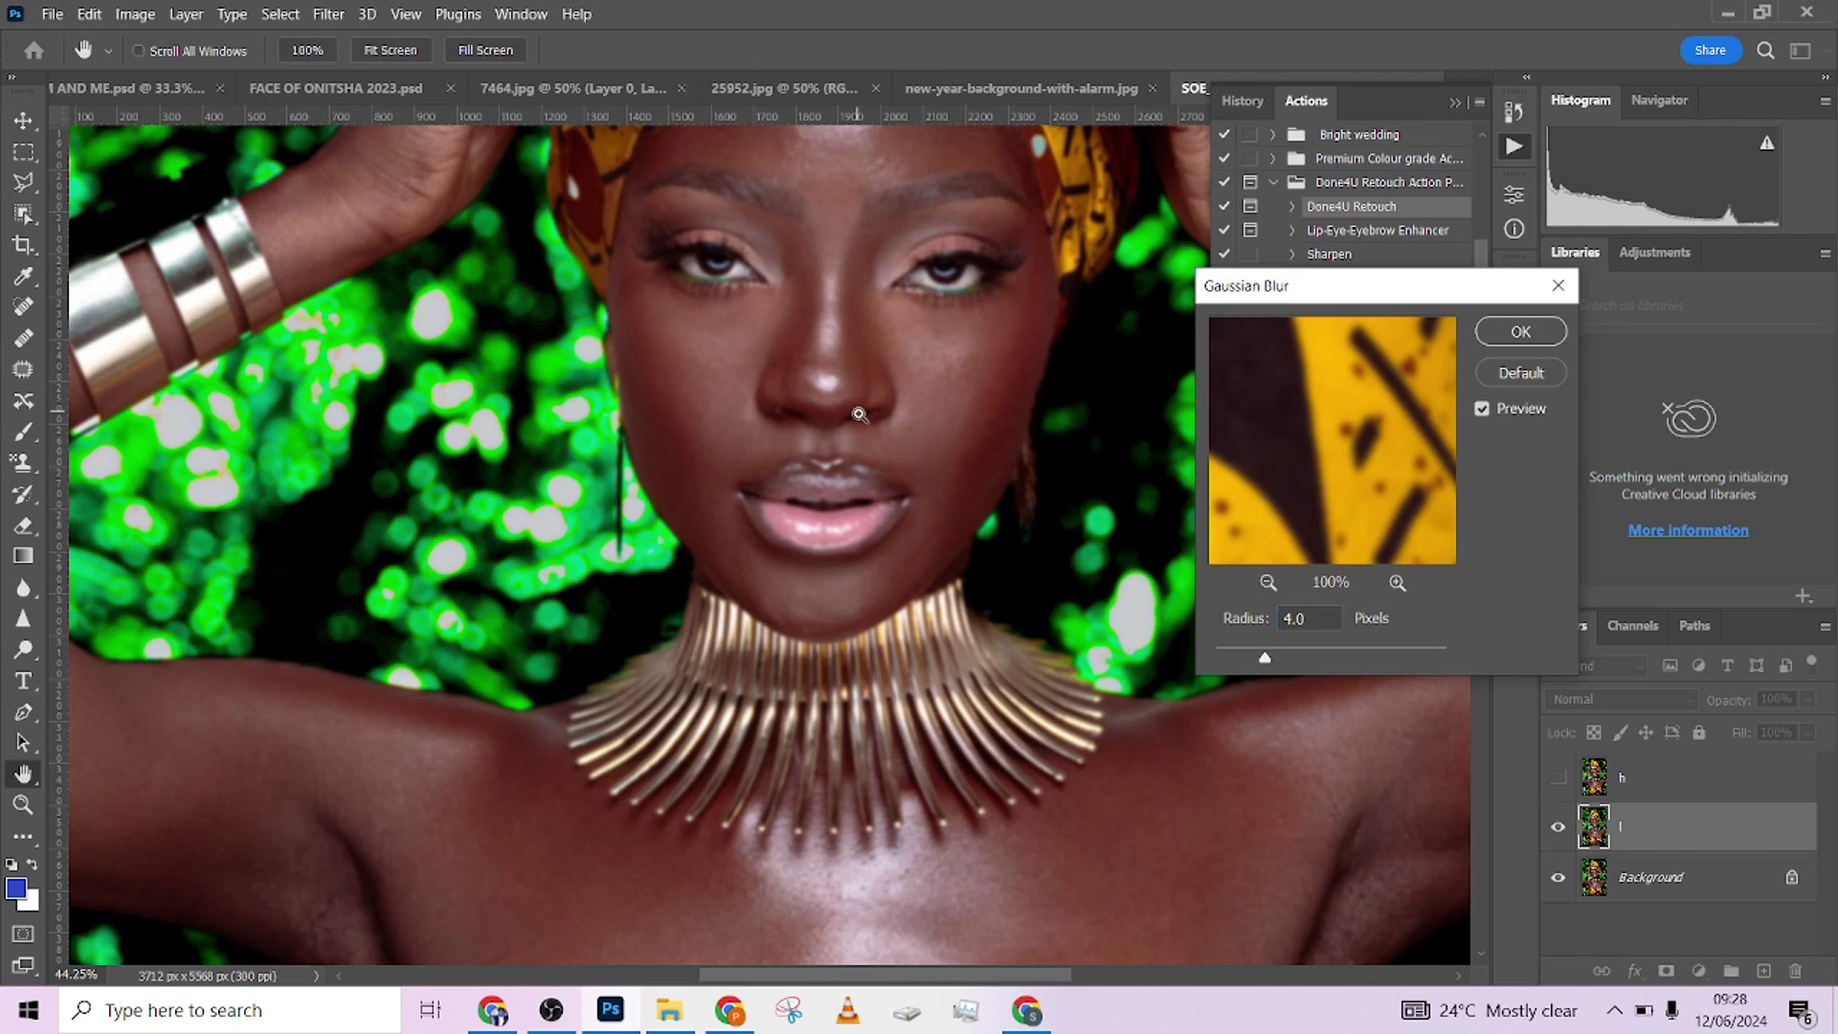
{"action": "left_click", "coordinate": [859, 413], "text": "ctrl"}
{"action": "left_click", "coordinate": [859, 413], "text": "ctrl"}
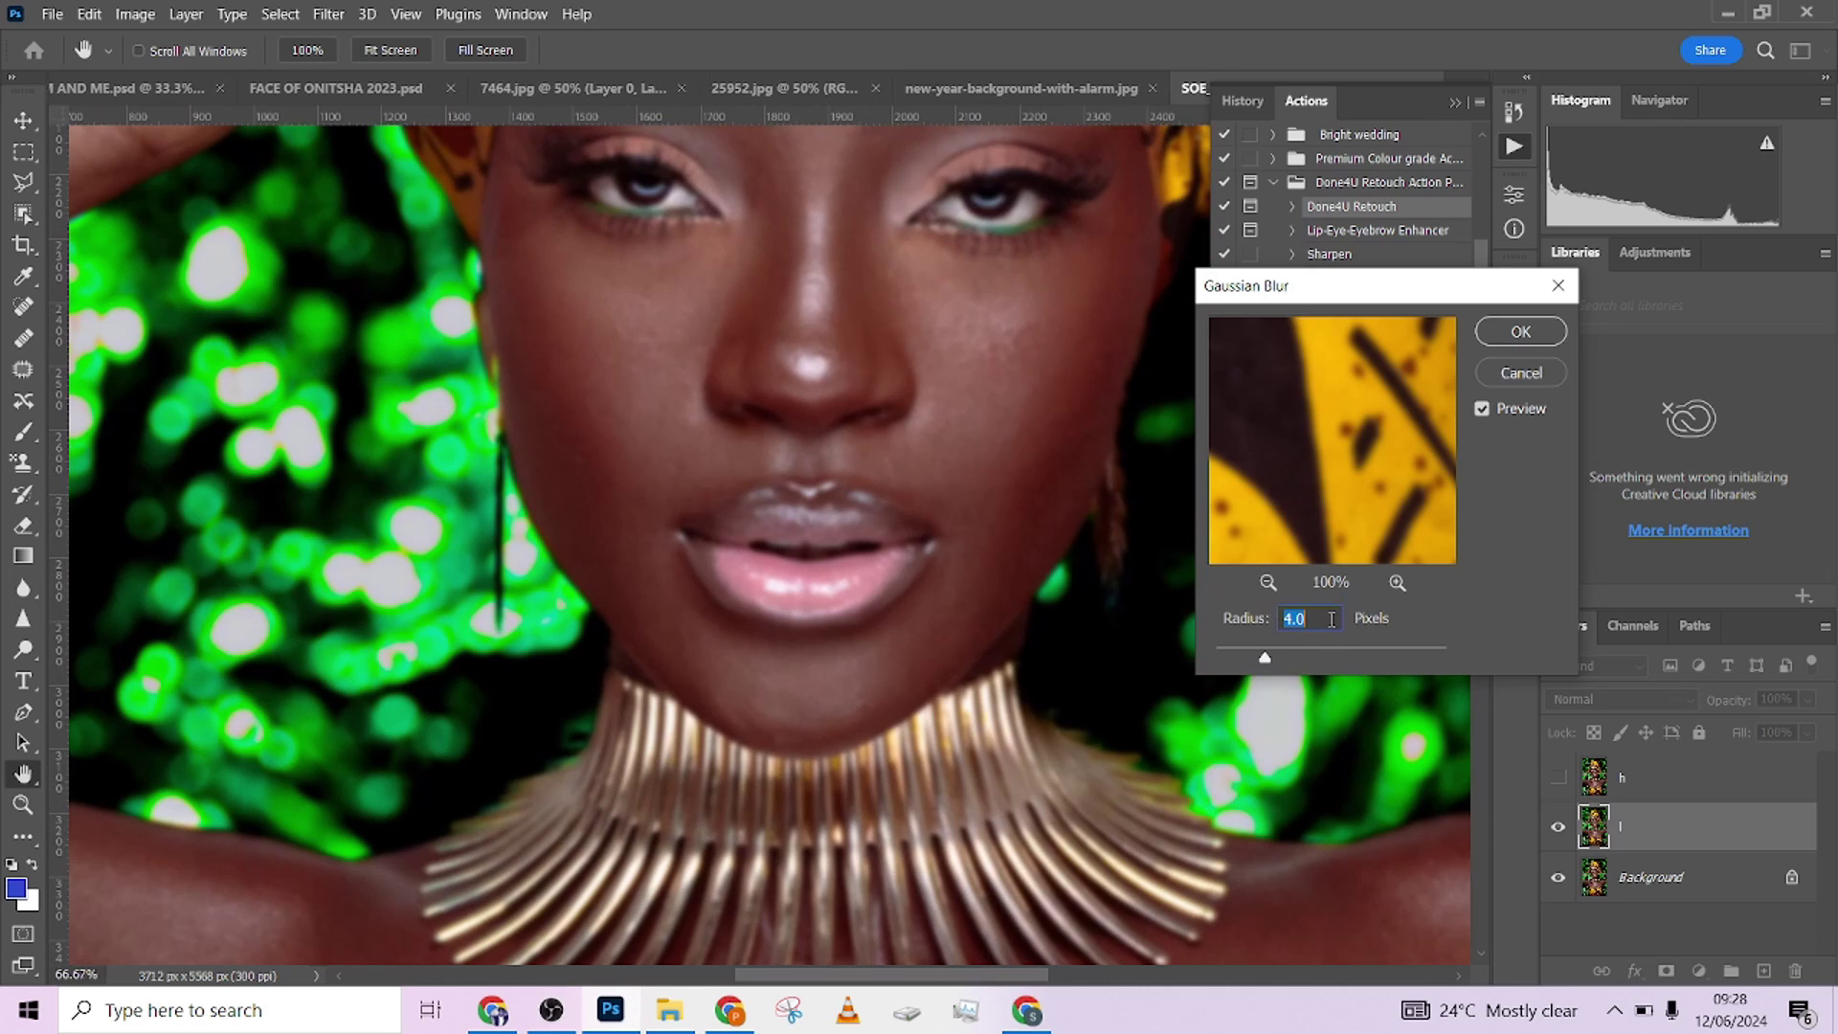
{"action": "type", "text": "3"}
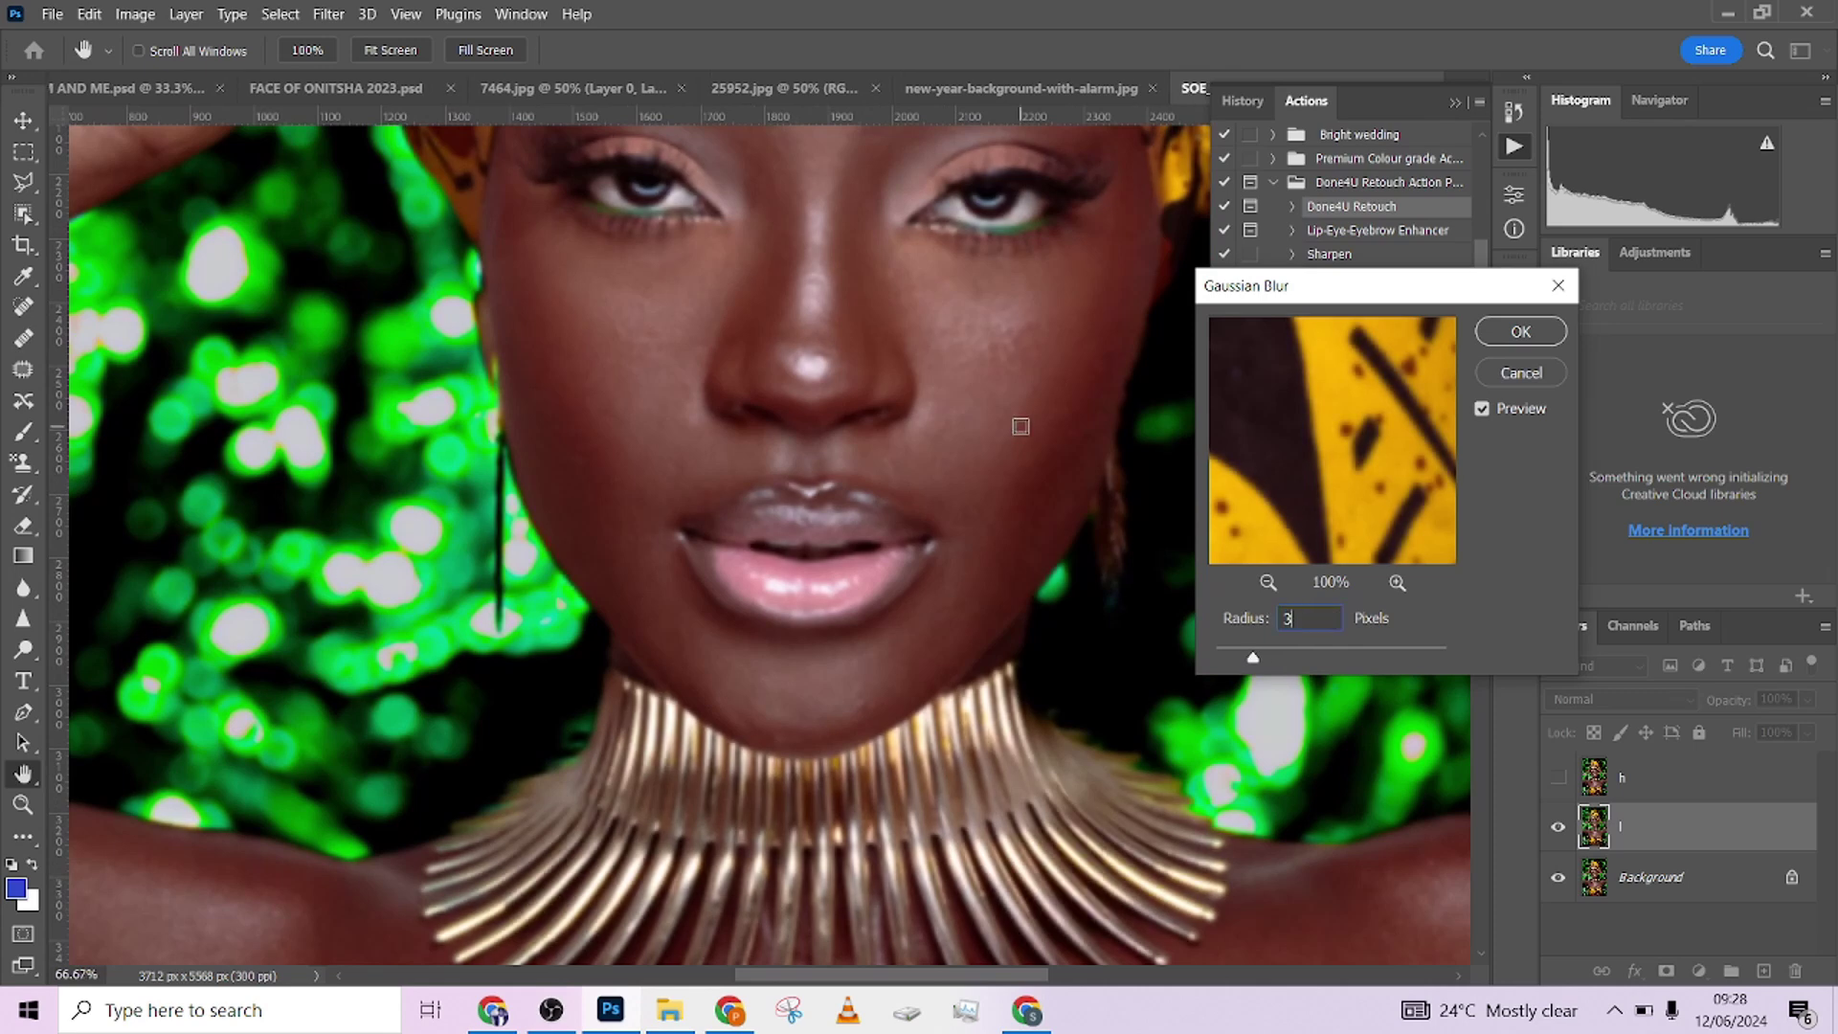
{"action": "left_click", "coordinate": [1485, 330]}
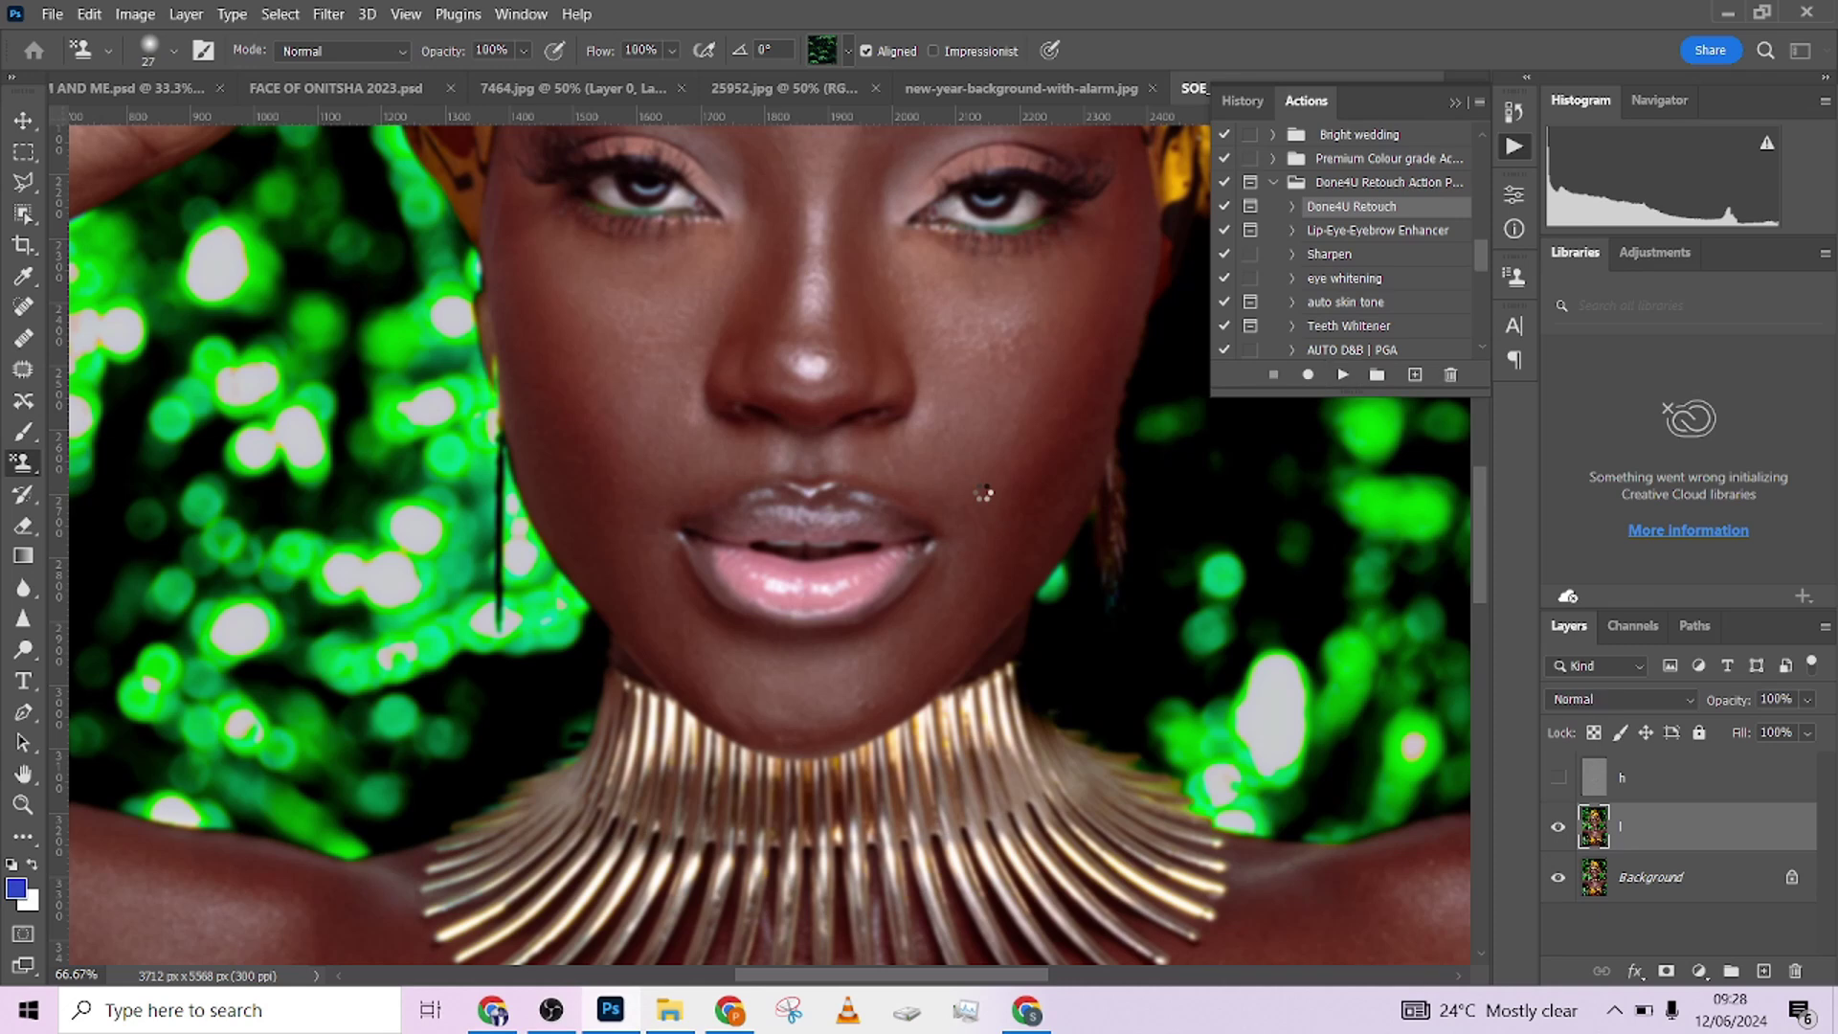
Step: Compare the new retouch with its layer hidden and shown, and look up the snapshots in the document's history
{"action": "scroll", "coordinate": [817, 529], "scroll_direction": "down", "scroll_amount": 5}
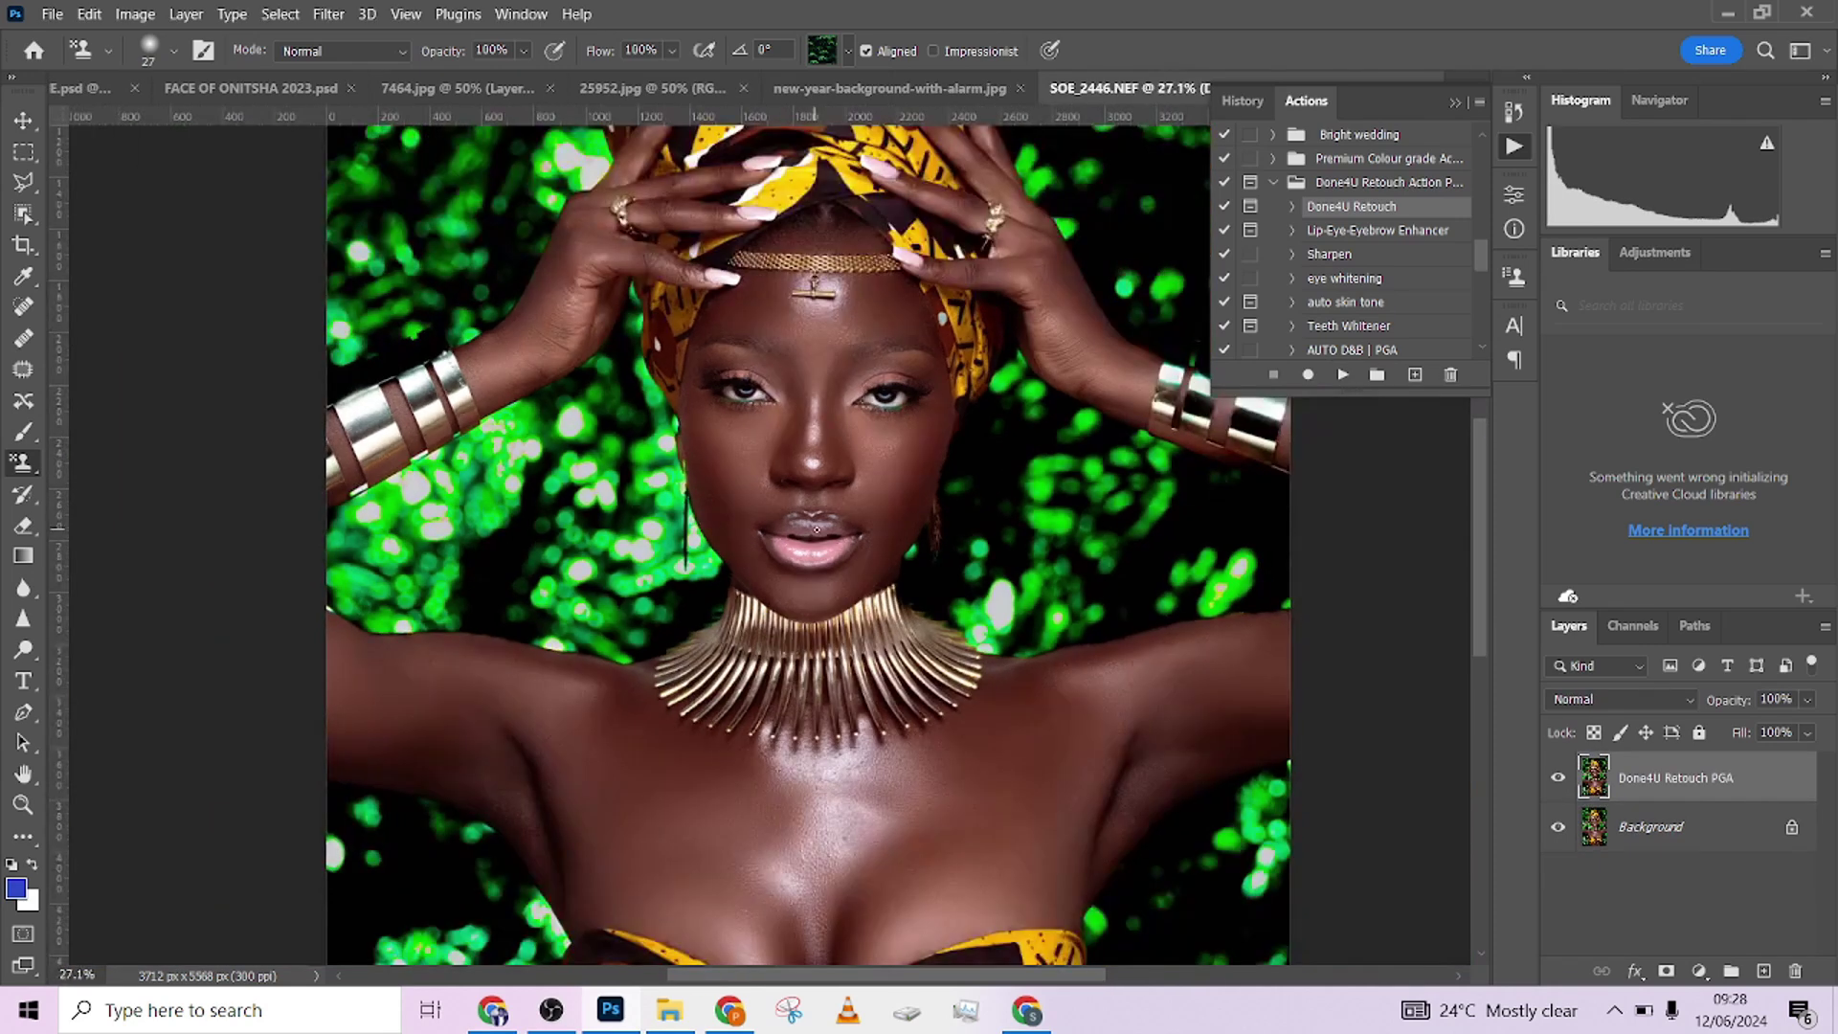
{"action": "left_click", "coordinate": [1554, 781]}
{"action": "left_click", "coordinate": [1554, 781]}
{"action": "left_click", "coordinate": [1242, 102]}
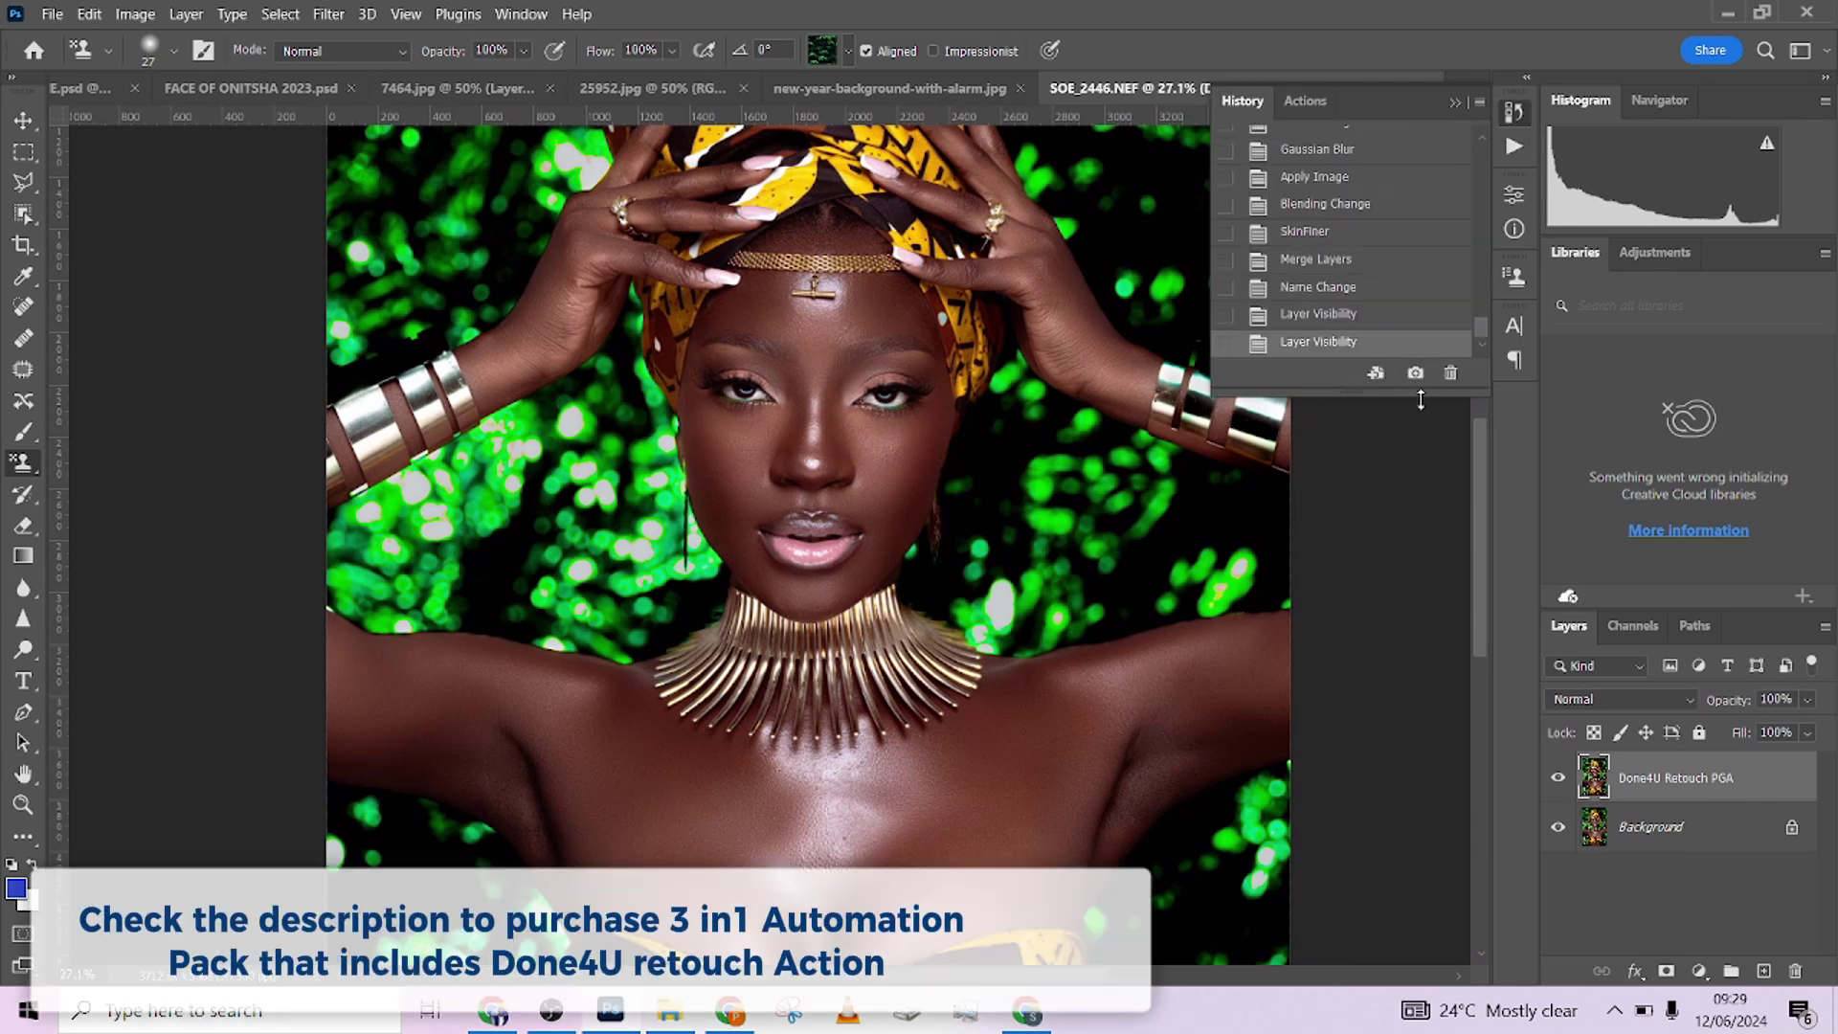
{"action": "scroll", "coordinate": [1390, 251], "scroll_direction": "up", "scroll_amount": 8}
{"action": "scroll", "coordinate": [1400, 273], "scroll_direction": "up", "scroll_amount": 10}
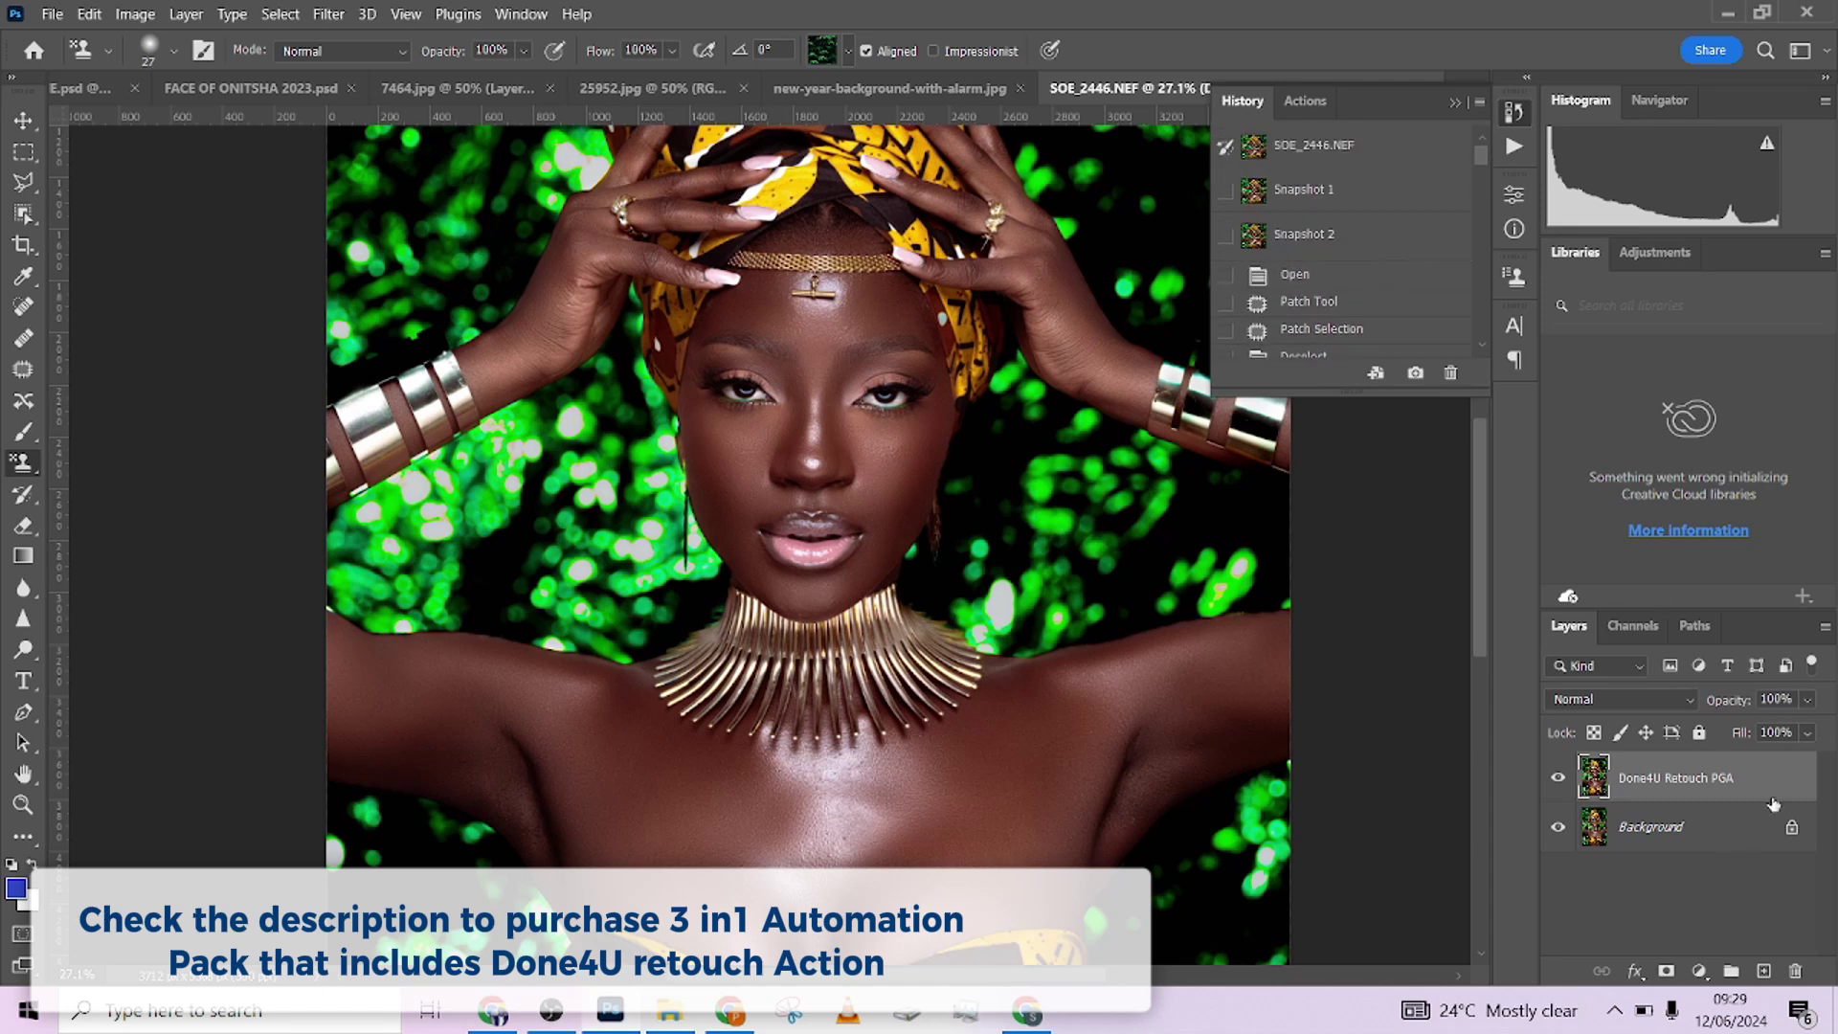
Step: Delete the newly generated Done4U Retouch PGA layer and return to the snapshots in the history
{"action": "left_click_drag", "start_coordinate": [1774, 804], "coordinate": [1795, 971]}
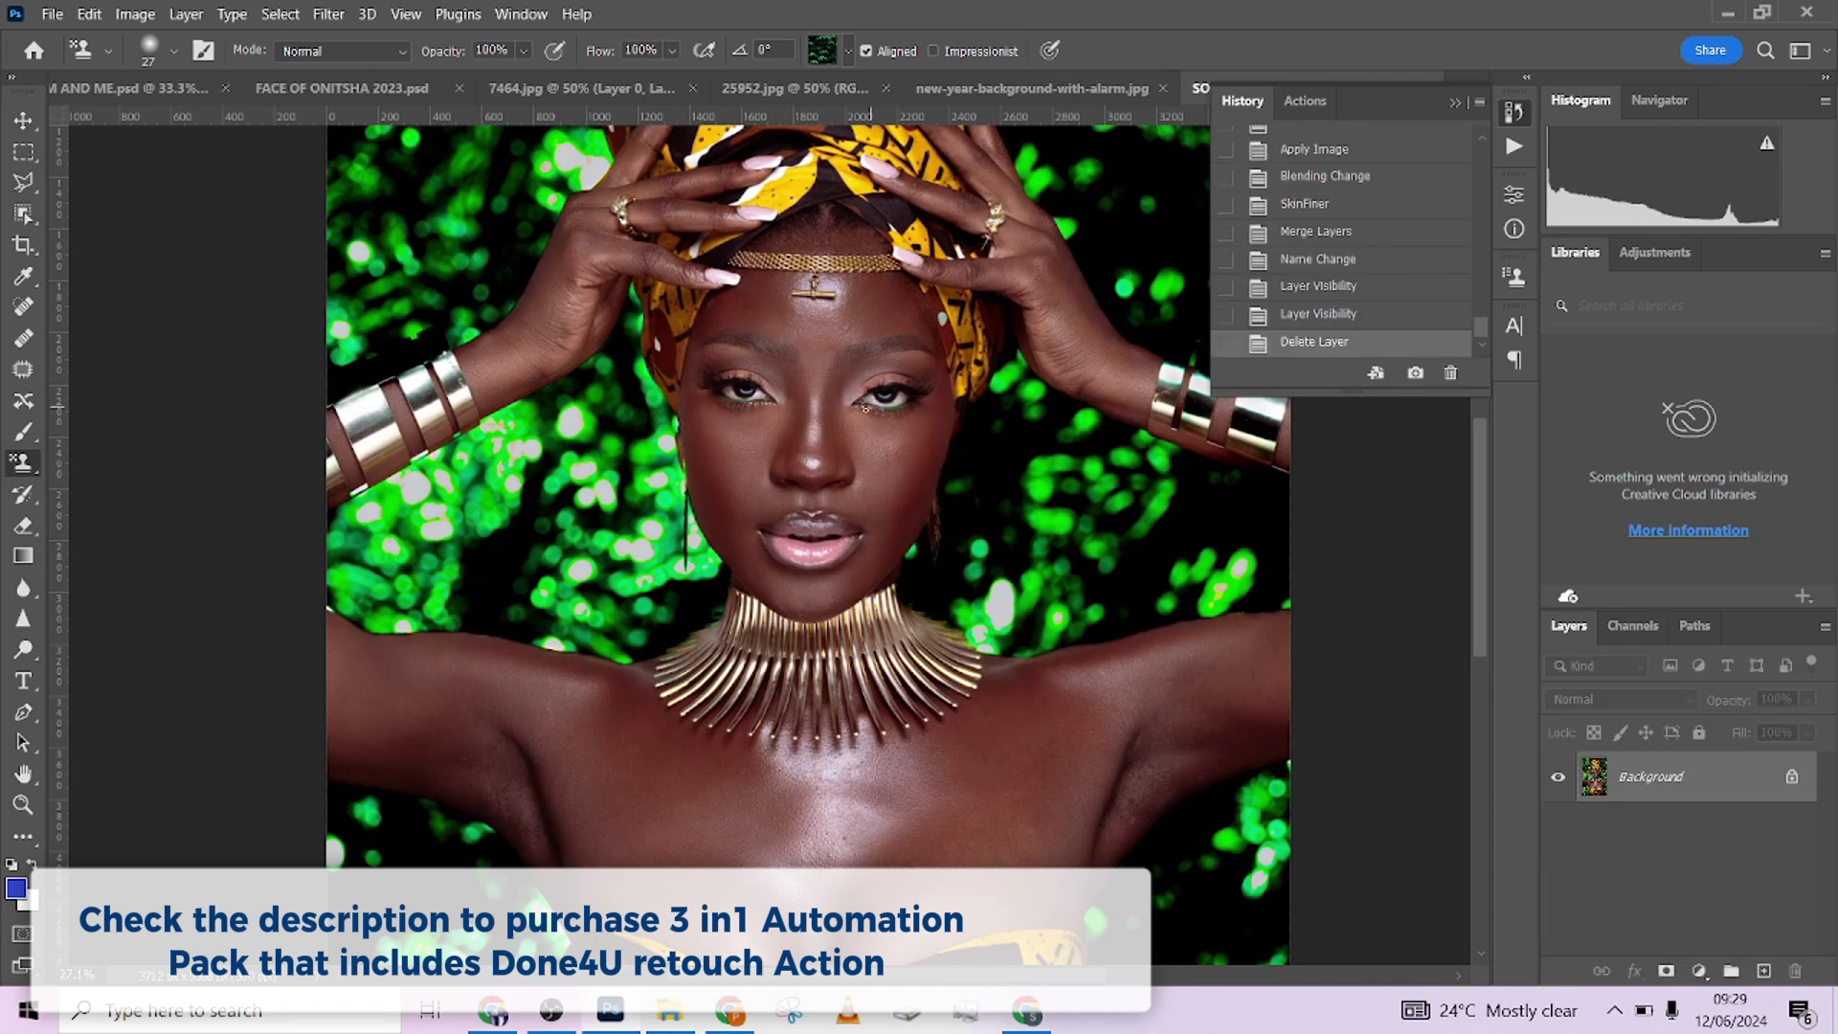
{"action": "scroll", "coordinate": [865, 408], "scroll_direction": "up", "scroll_amount": 3}
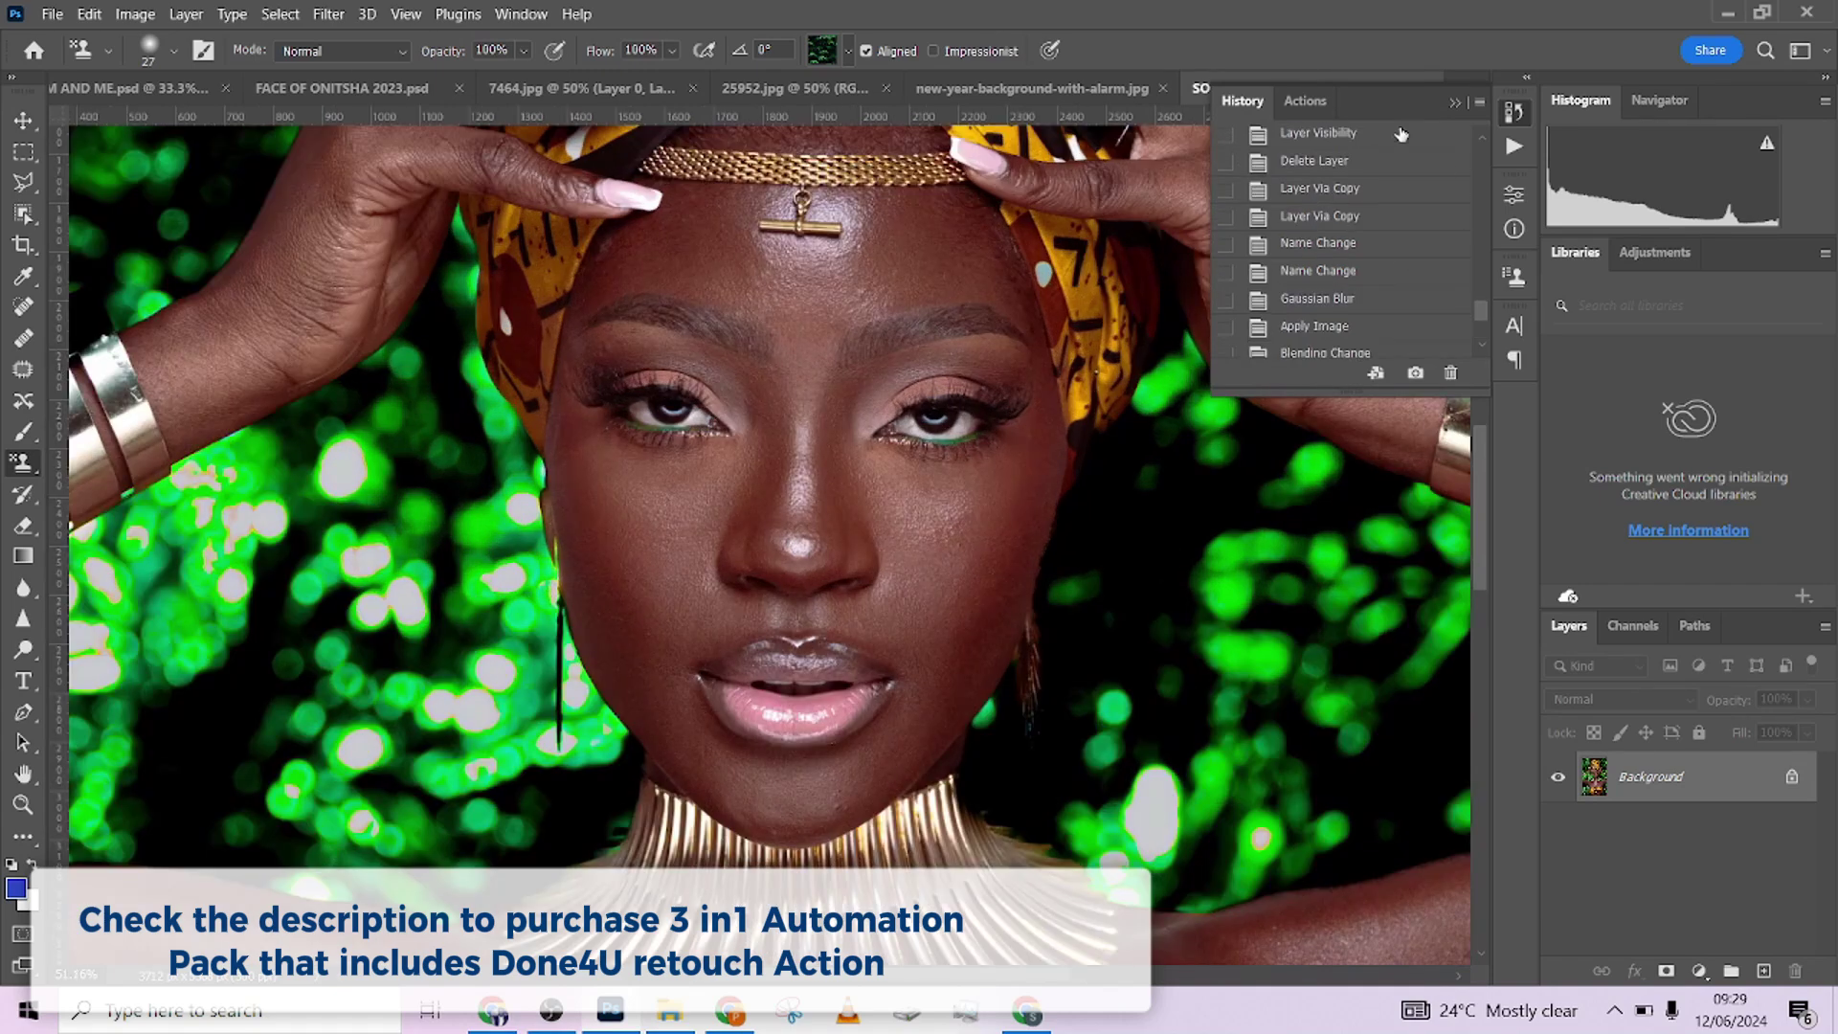
{"action": "left_click_drag", "start_coordinate": [1486, 316], "coordinate": [1487, 153]}
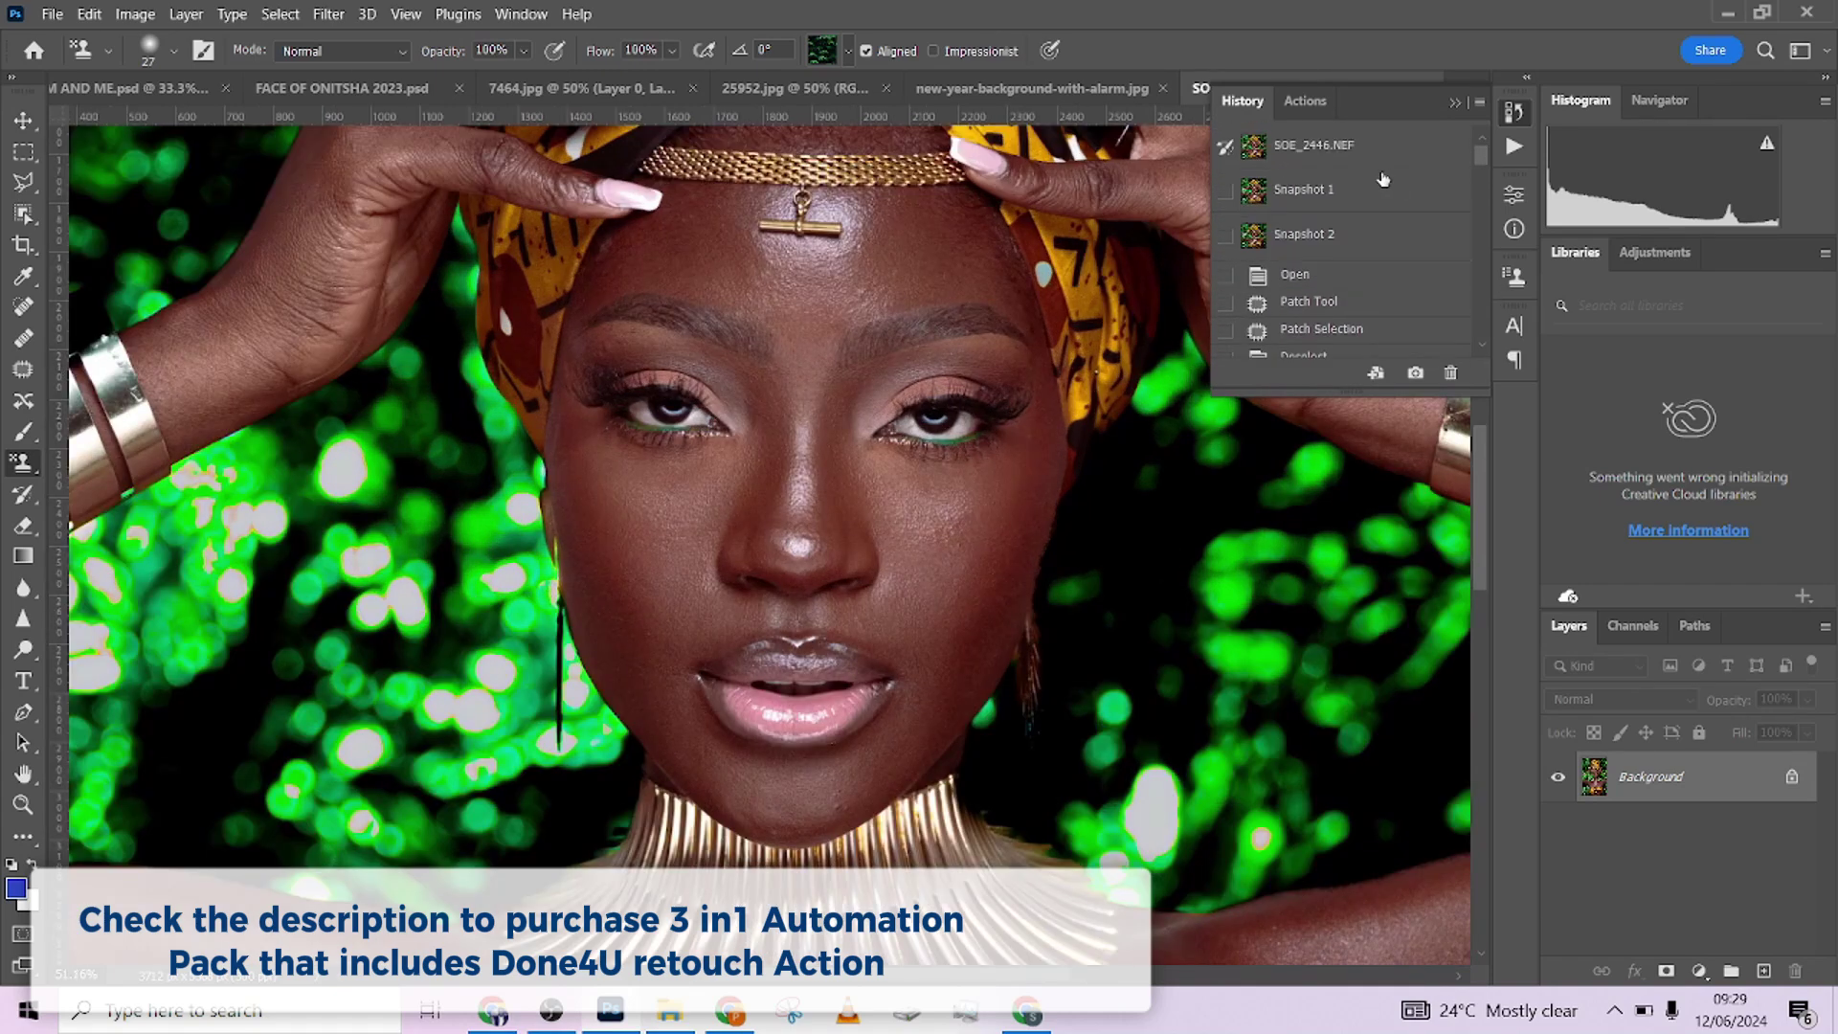
Step: Switch the document to Snapshot 1 and inspect the skin texture on the chest and face
{"action": "left_click", "coordinate": [1351, 195]}
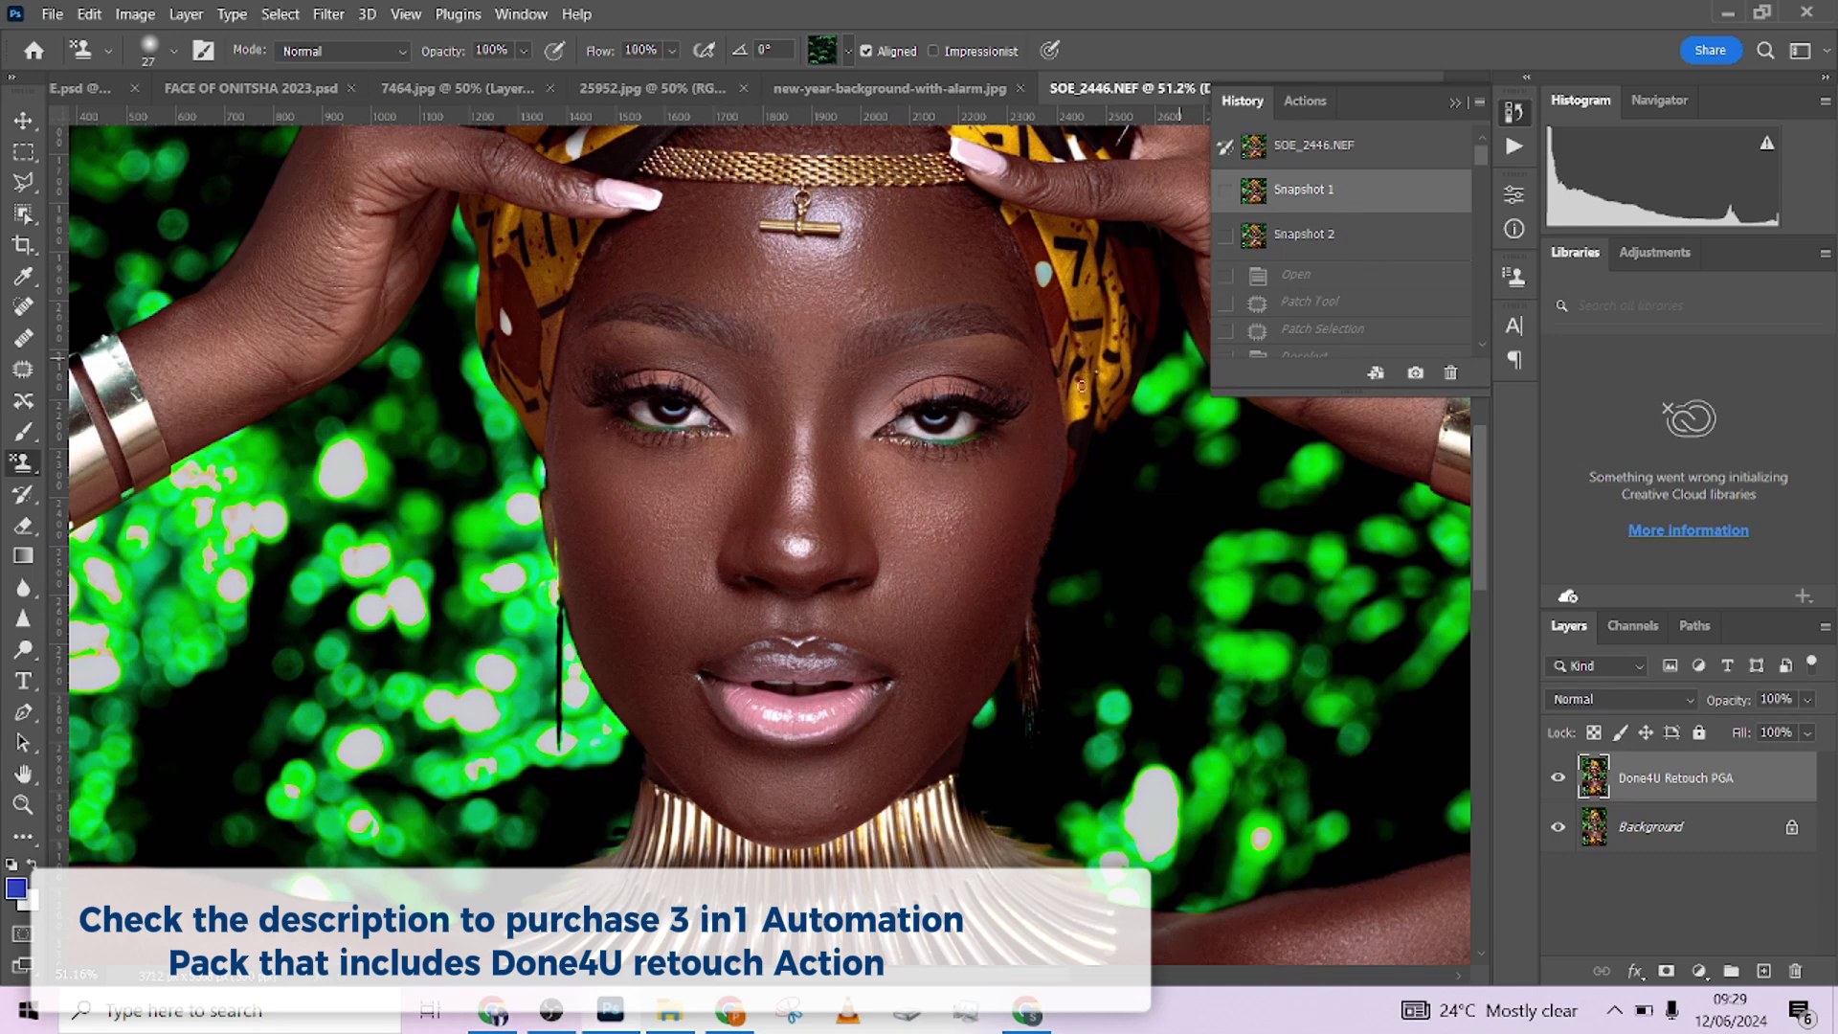
{"action": "scroll", "coordinate": [963, 385], "scroll_direction": "down", "scroll_amount": 5}
{"action": "left_click_drag", "start_coordinate": [963, 500], "coordinate": [825, 356]}
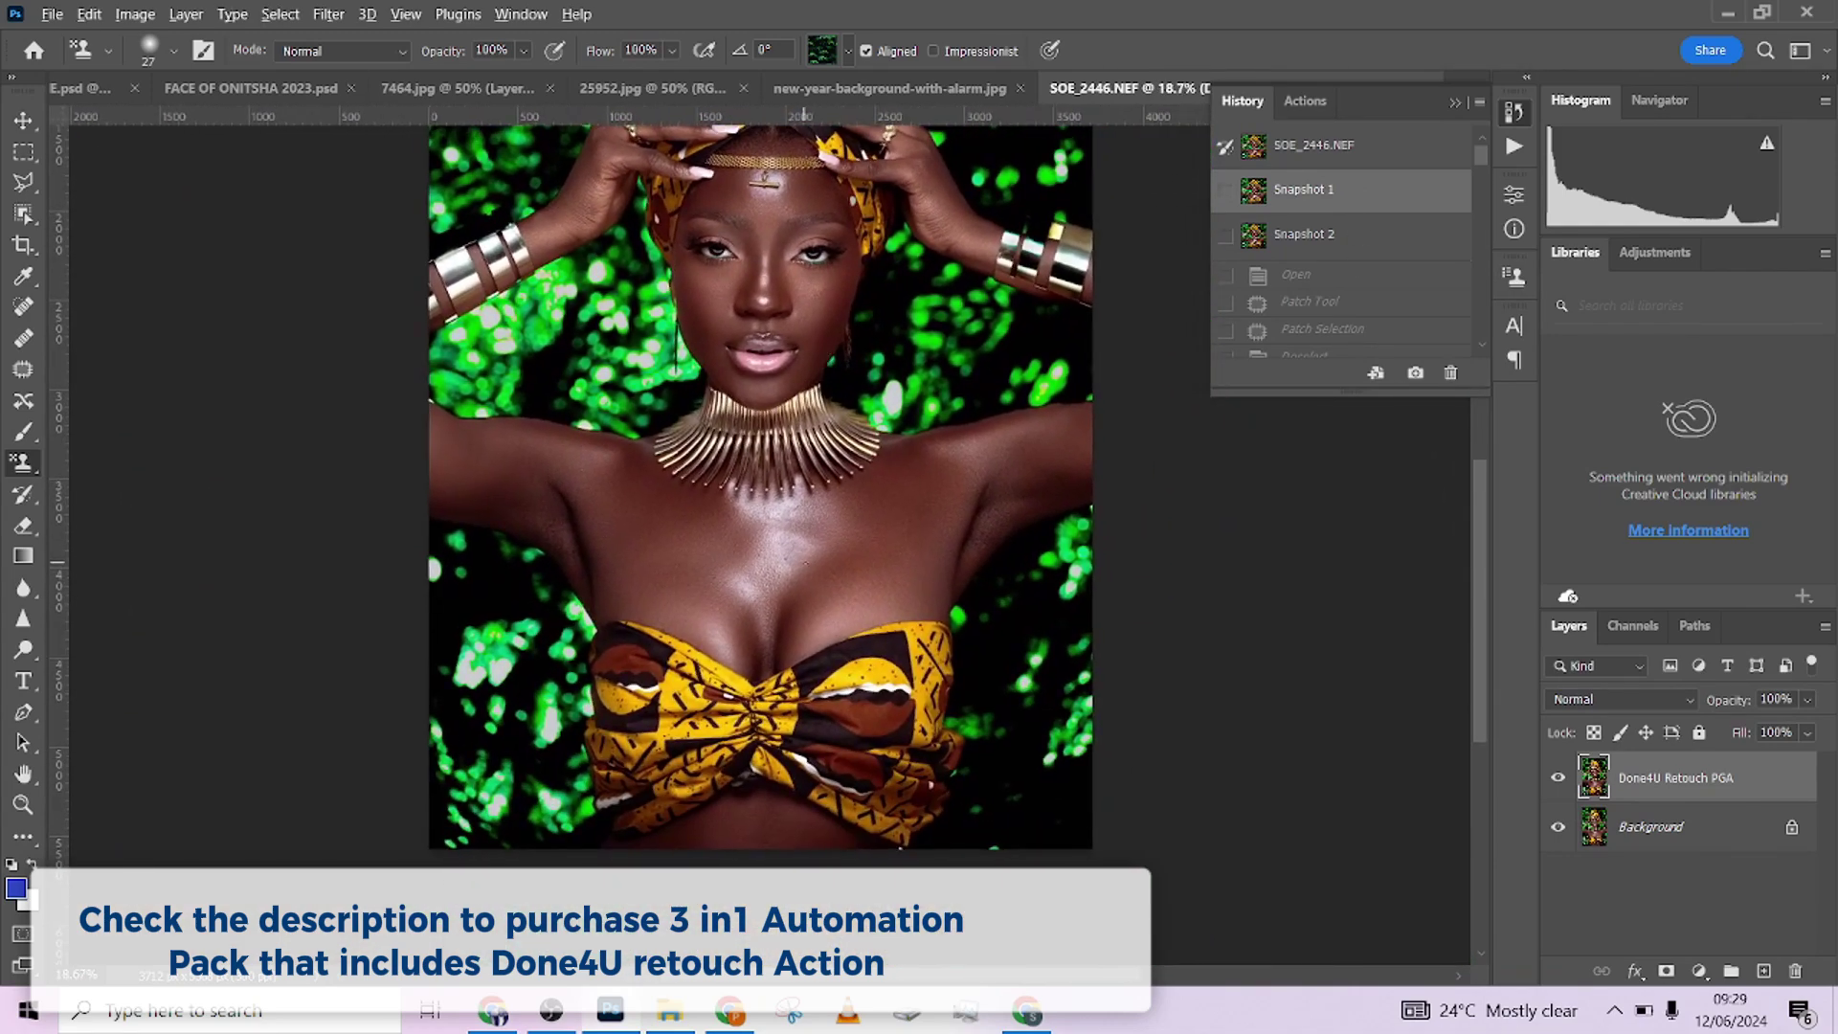
{"action": "scroll", "coordinate": [874, 627], "scroll_direction": "up", "scroll_amount": 5}
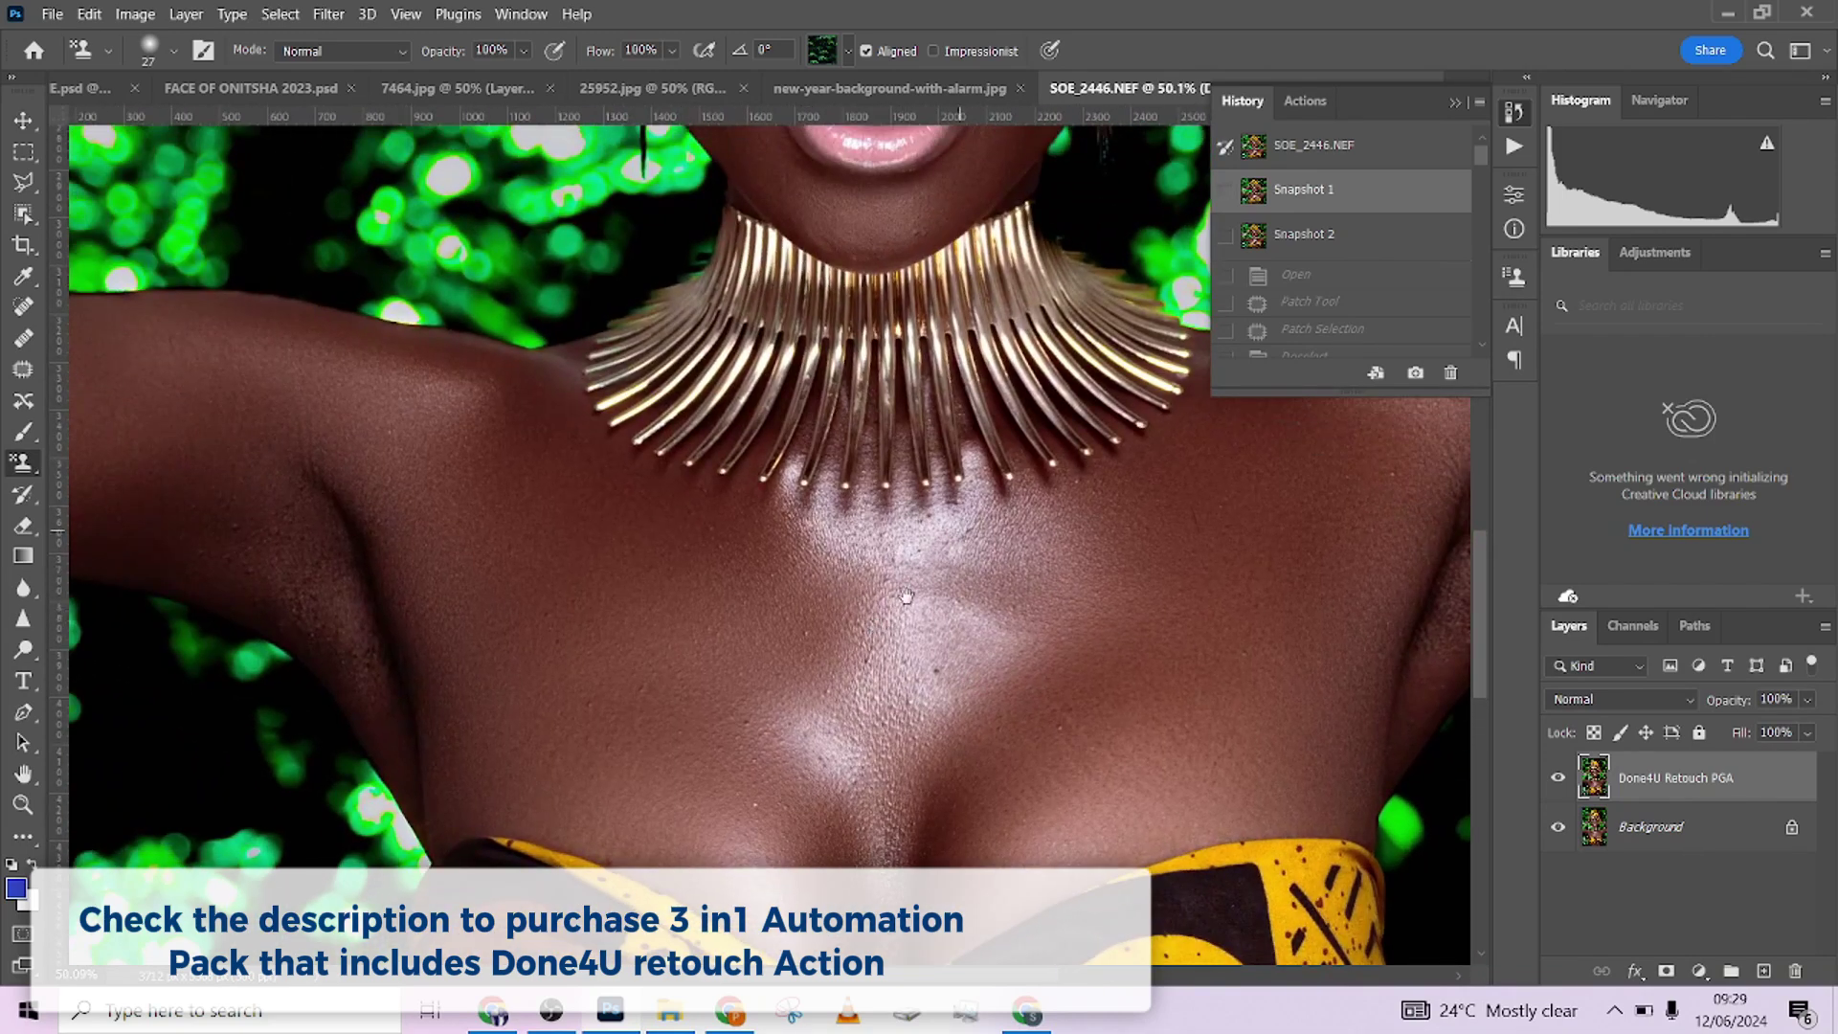
{"action": "left_click_drag", "start_coordinate": [905, 597], "coordinate": [771, 623]}
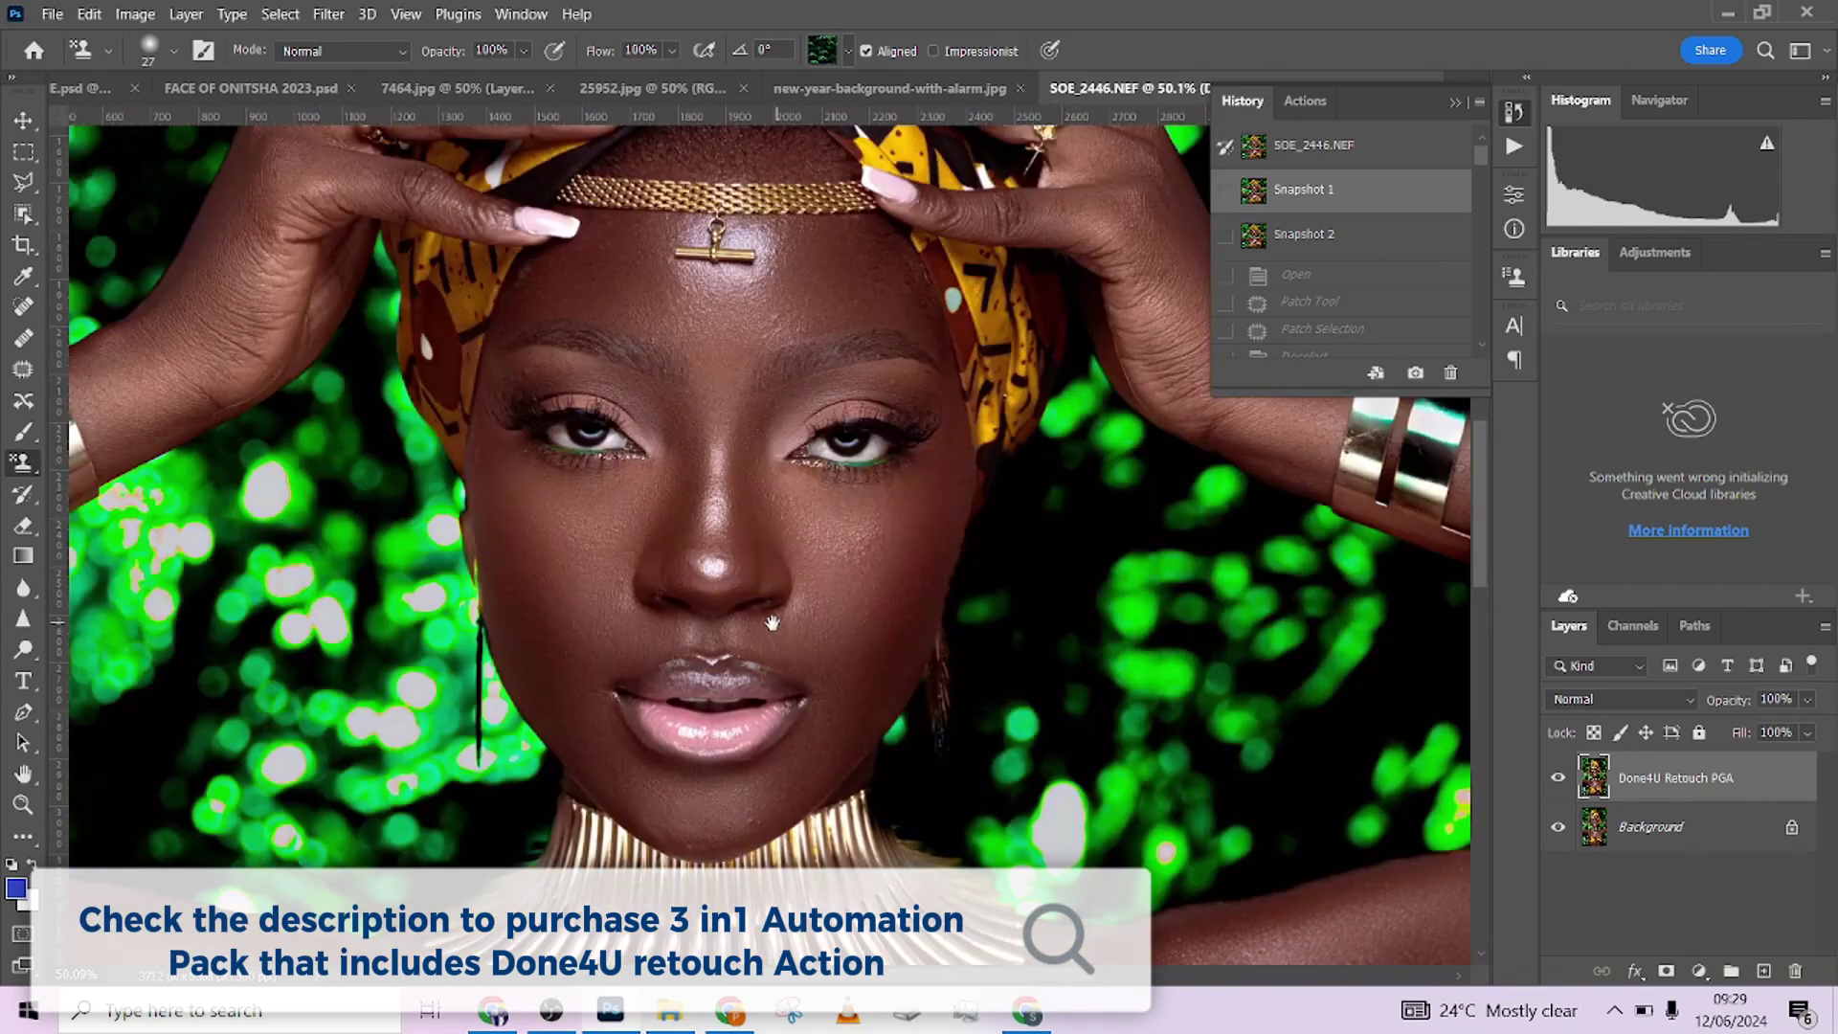
Step: Compare the facial skin texture between Snapshot 1 and Snapshot 2, and settle on Snapshot 2
{"action": "left_click", "coordinate": [1304, 239]}
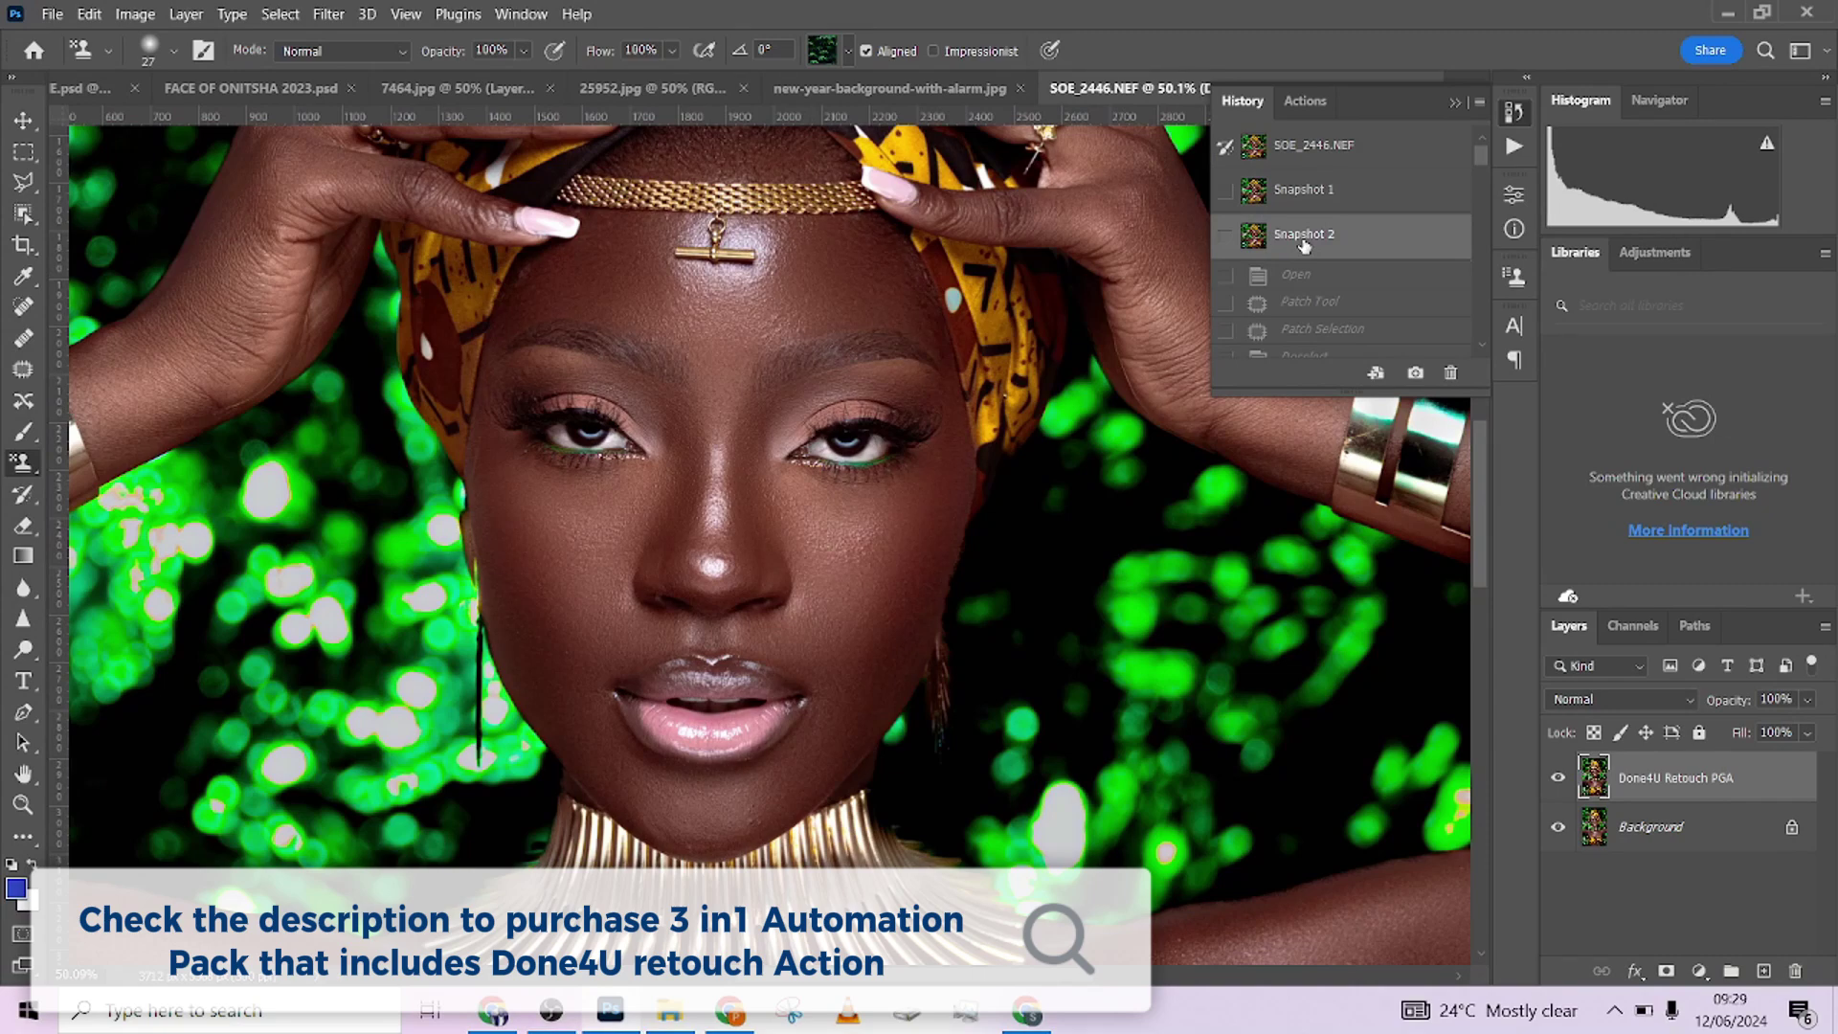
{"action": "scroll", "coordinate": [812, 481], "scroll_direction": "up", "scroll_amount": 4}
{"action": "scroll", "coordinate": [794, 440], "scroll_direction": "down", "scroll_amount": 2}
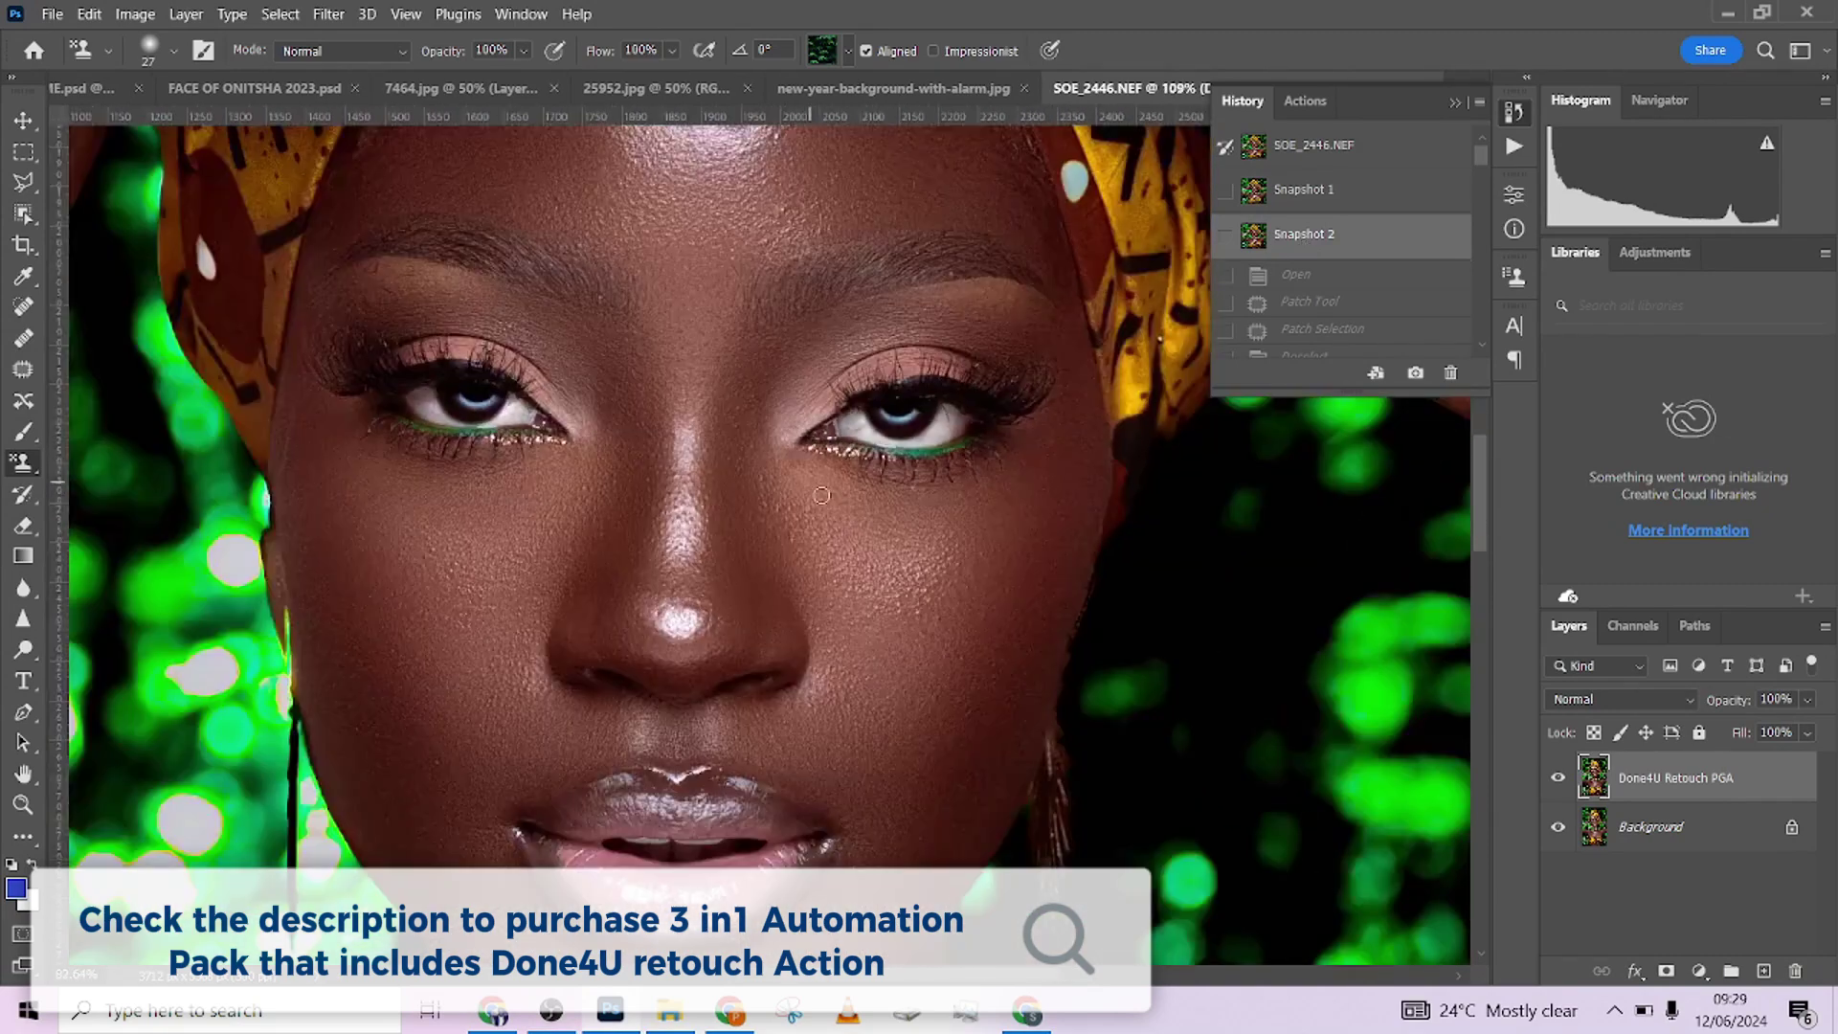
{"action": "scroll", "coordinate": [852, 412], "scroll_direction": "down", "scroll_amount": 3}
{"action": "left_click", "coordinate": [1308, 193]}
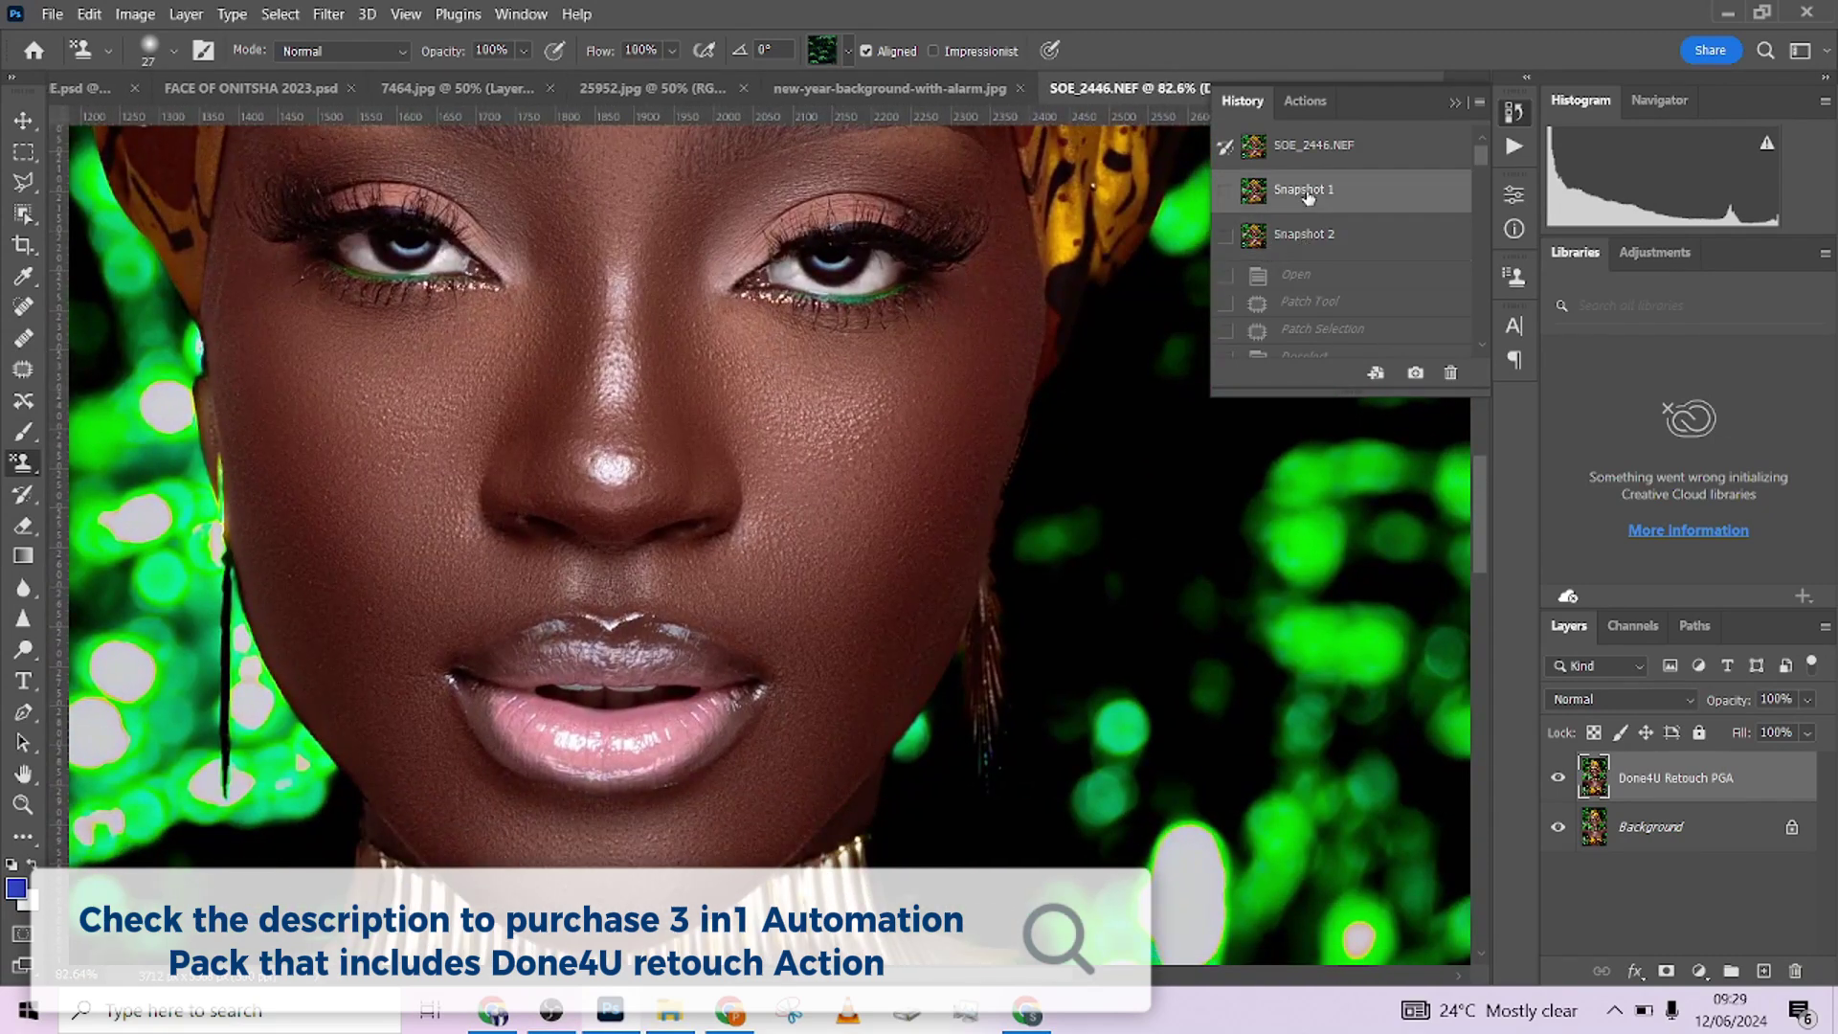
{"action": "left_click", "coordinate": [1321, 241]}
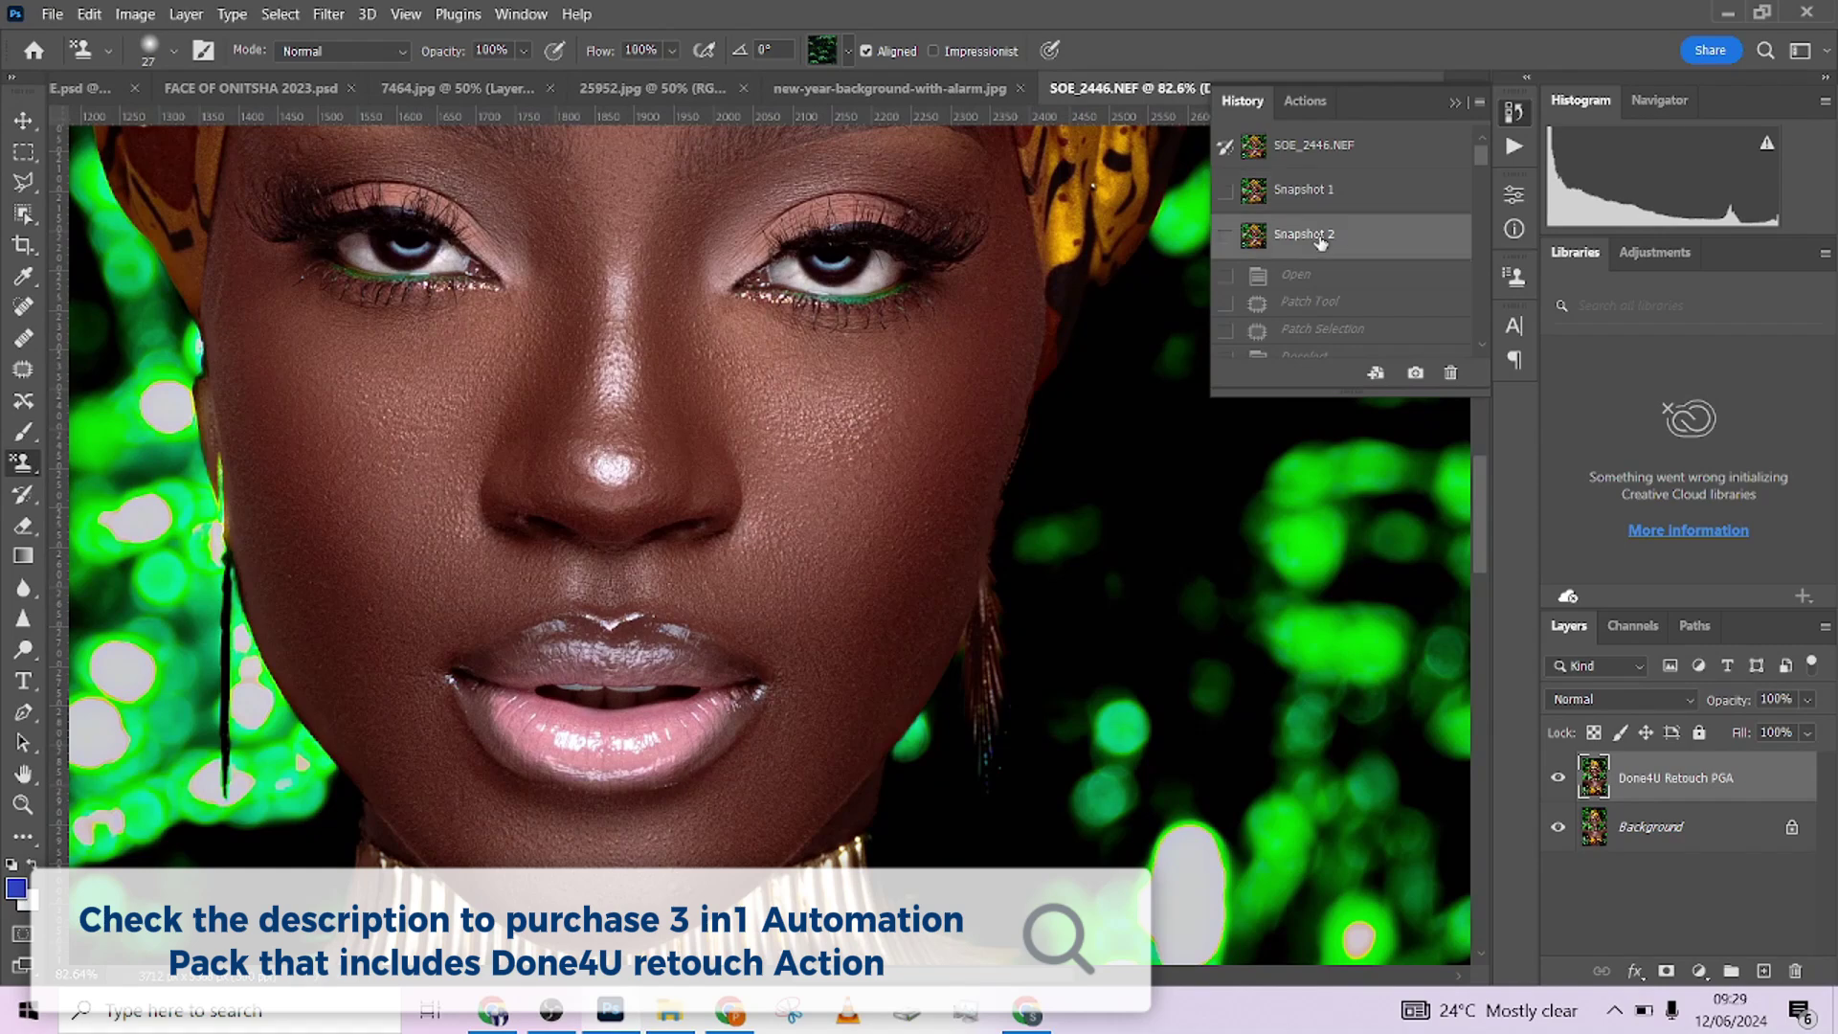
{"action": "scroll", "coordinate": [984, 394], "scroll_direction": "down", "scroll_amount": 5}
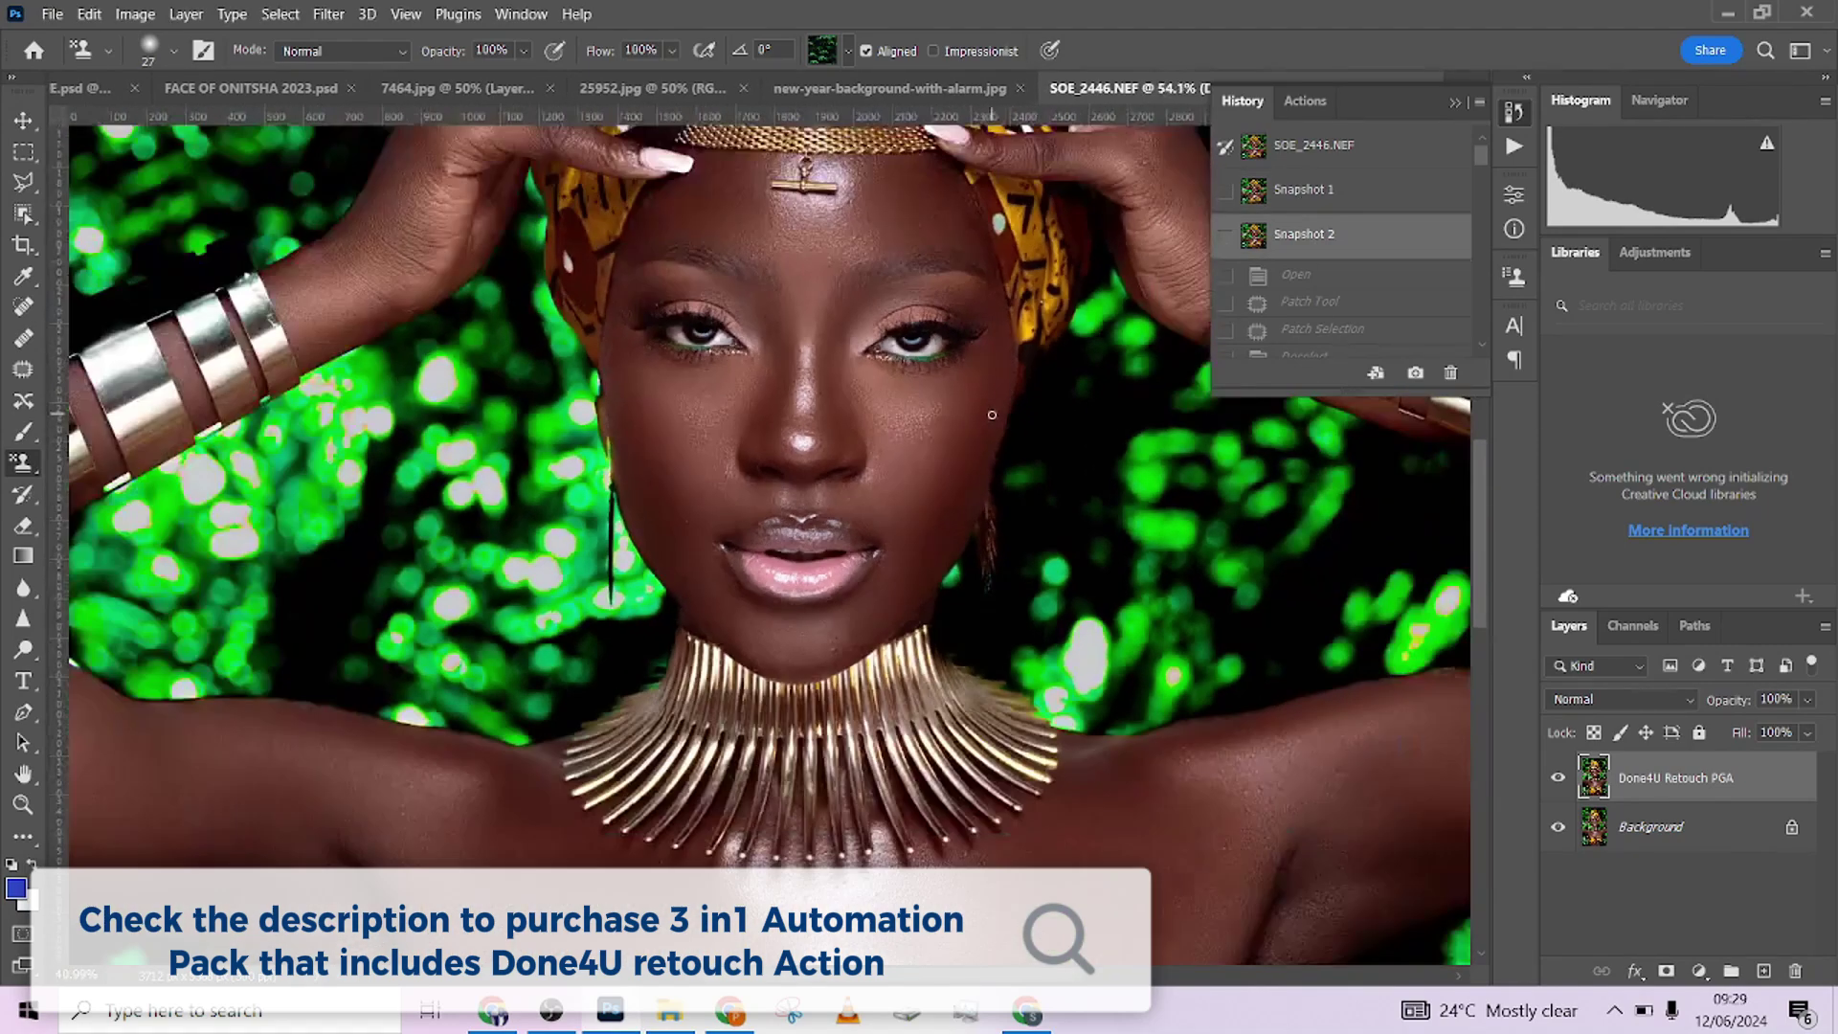
Step: Compare the chest skin close up with the Done4U Retouch PGA layer hidden and shown
{"action": "scroll", "coordinate": [1007, 480], "scroll_direction": "up", "scroll_amount": 4}
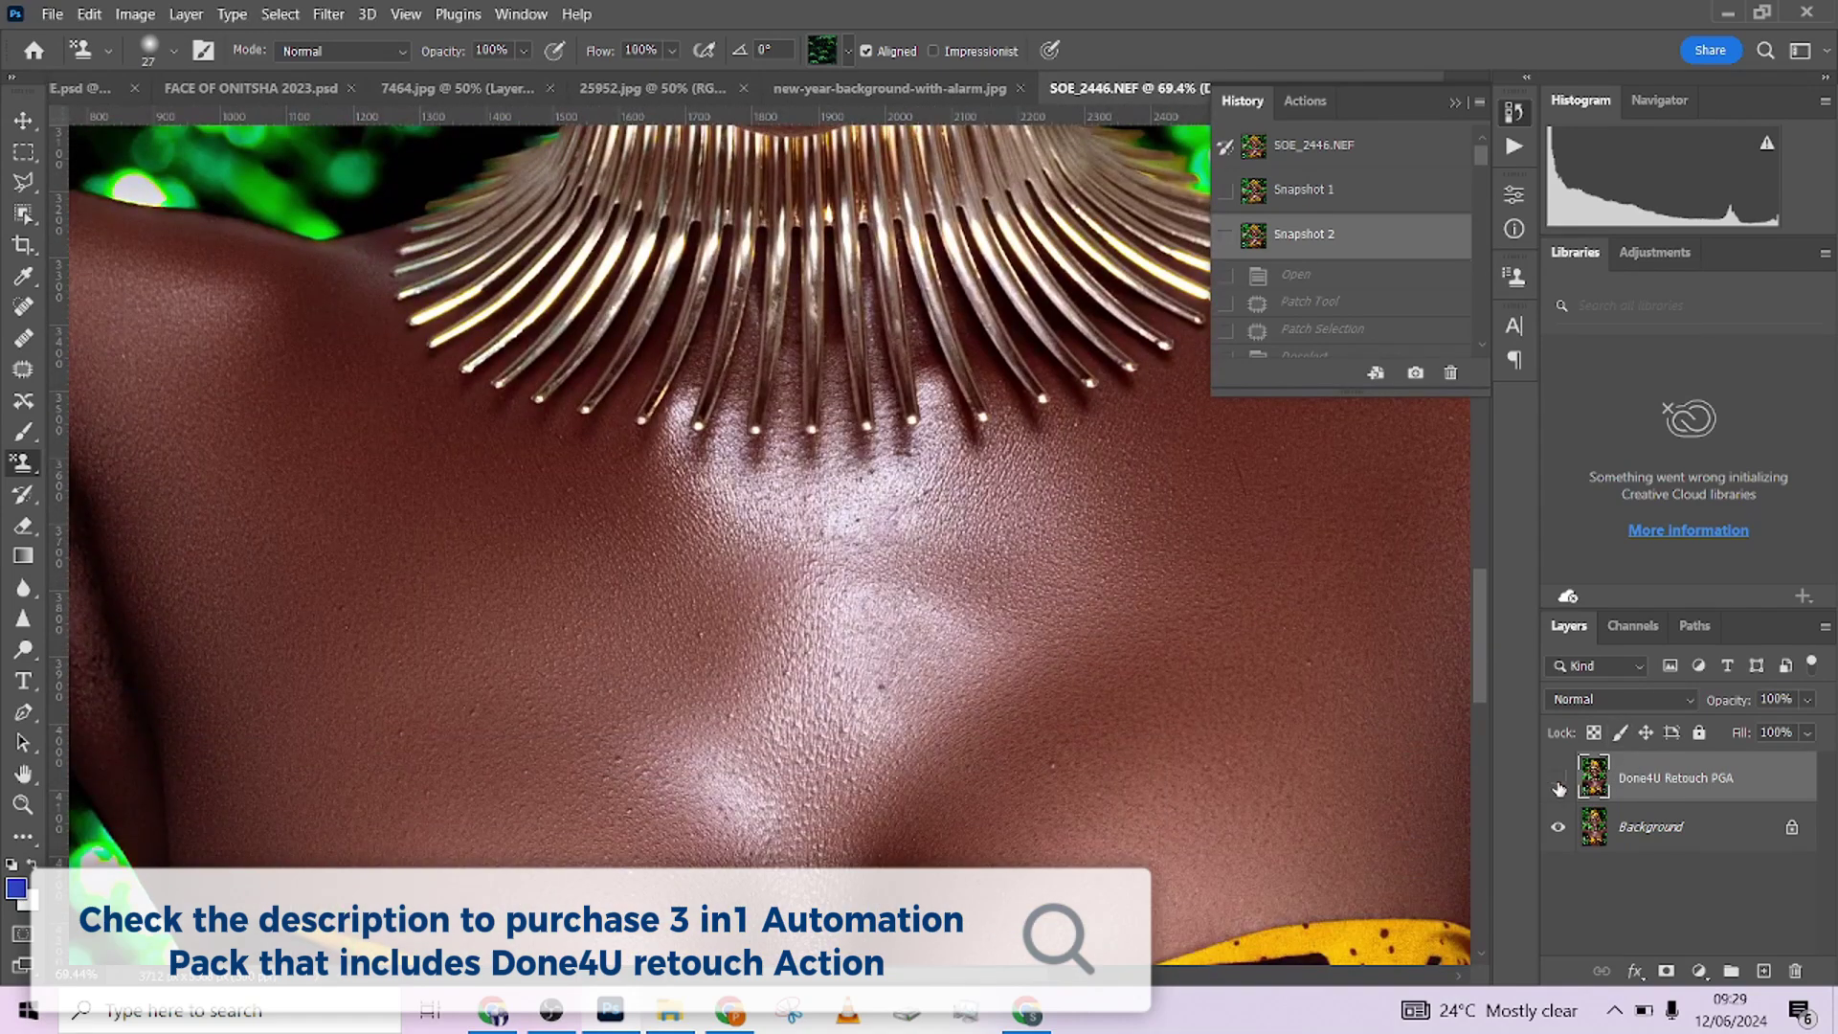
{"action": "left_click", "coordinate": [1559, 779]}
{"action": "left_click", "coordinate": [1558, 780]}
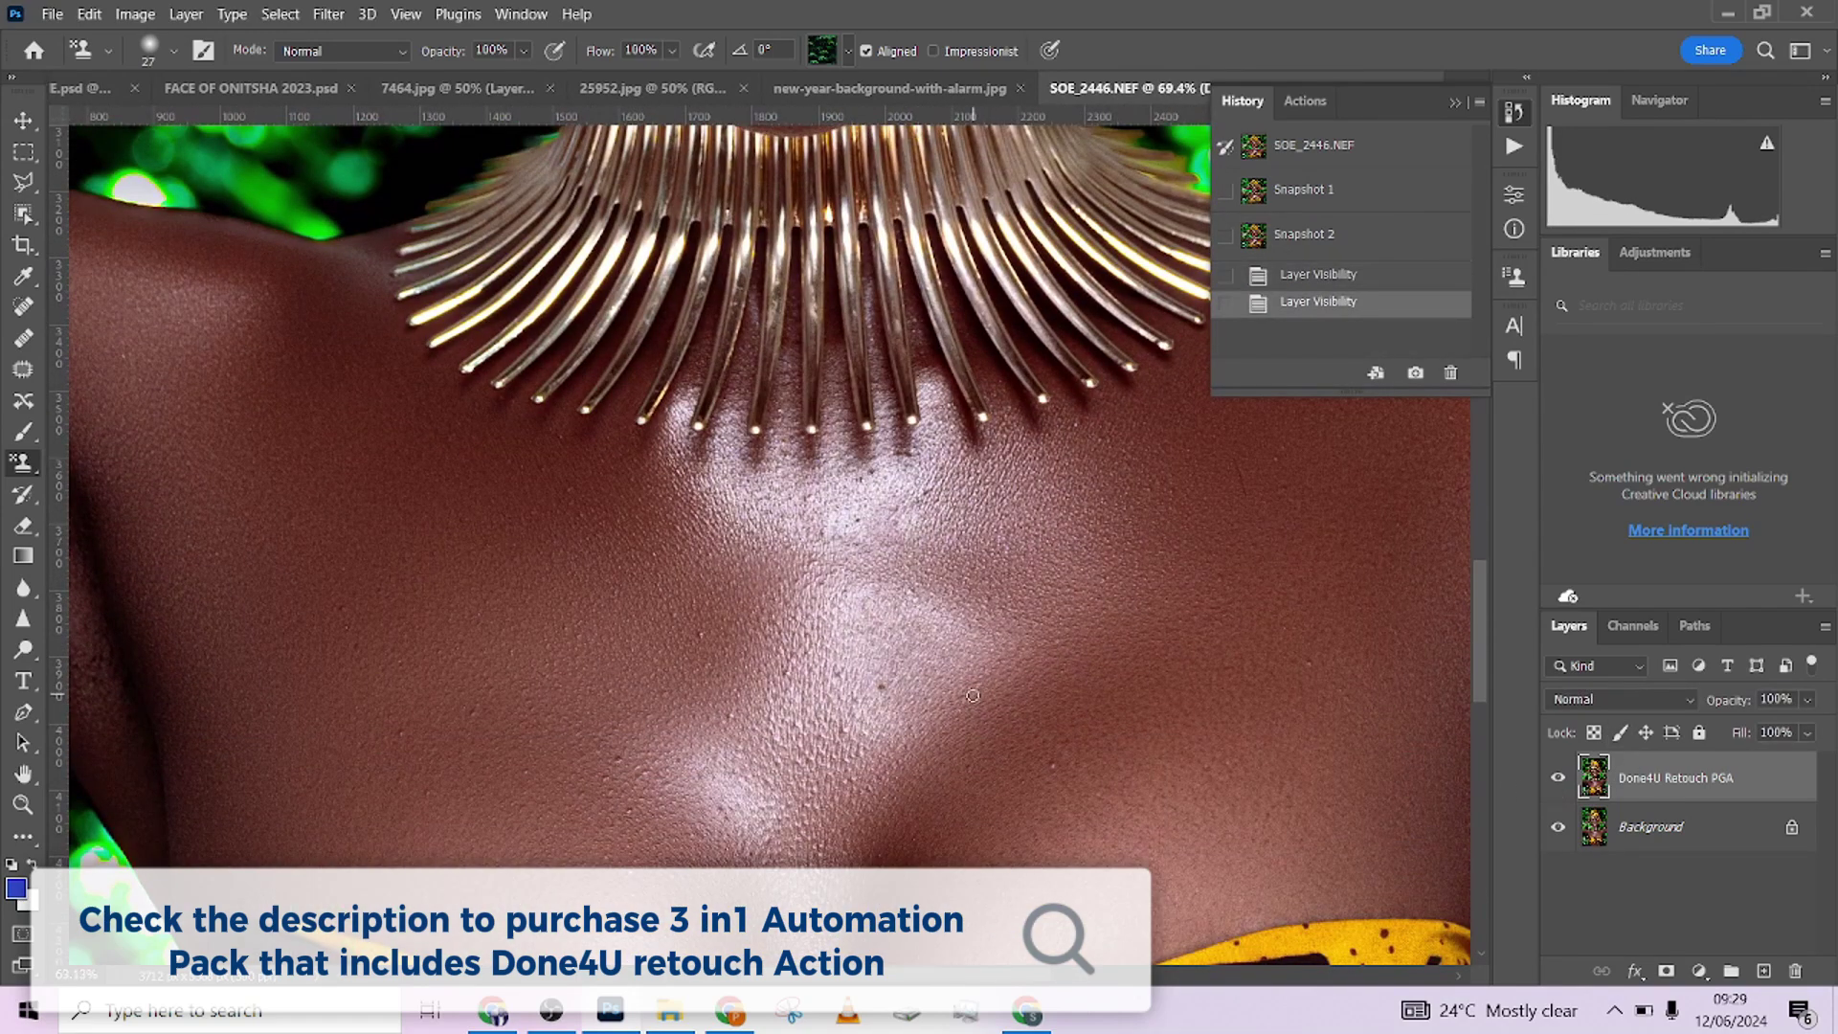
{"action": "scroll", "coordinate": [972, 696], "scroll_direction": "down", "scroll_amount": 4}
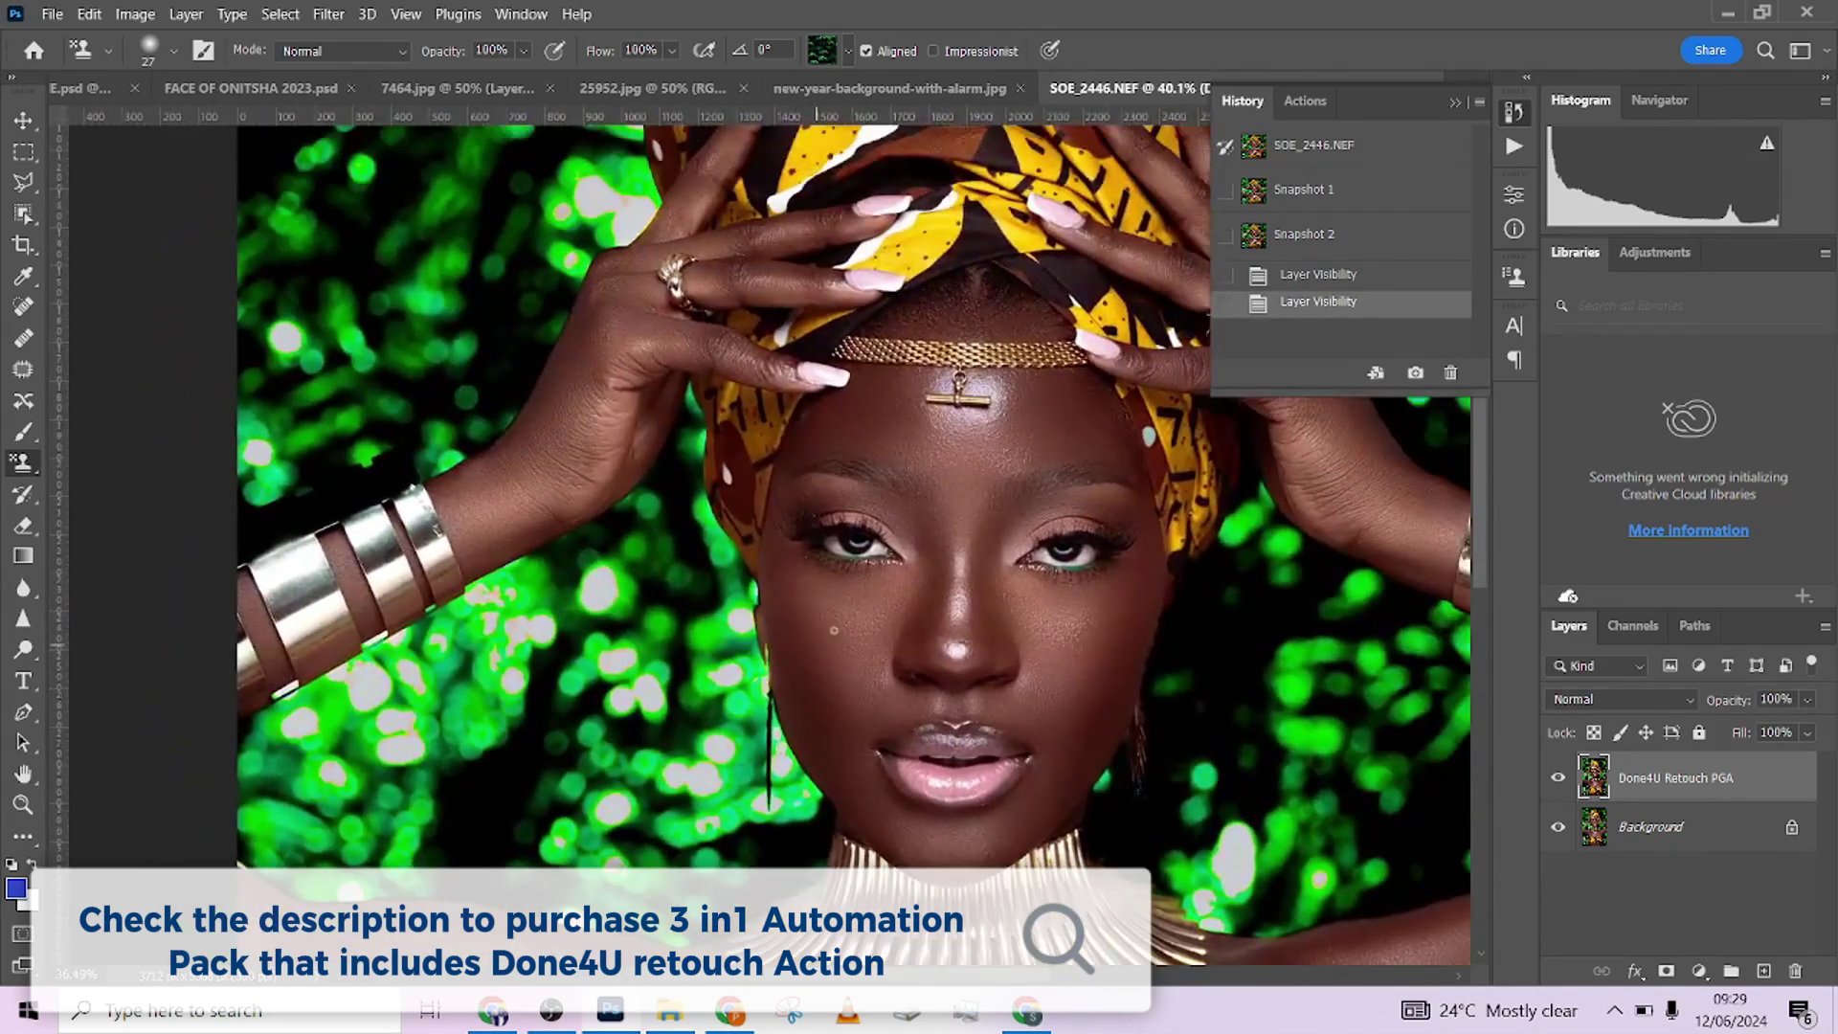
Step: Compare the facial skin close up with the retouch layer hidden and shown, and review the full portrait
{"action": "scroll", "coordinate": [834, 630], "scroll_direction": "down", "scroll_amount": 4}
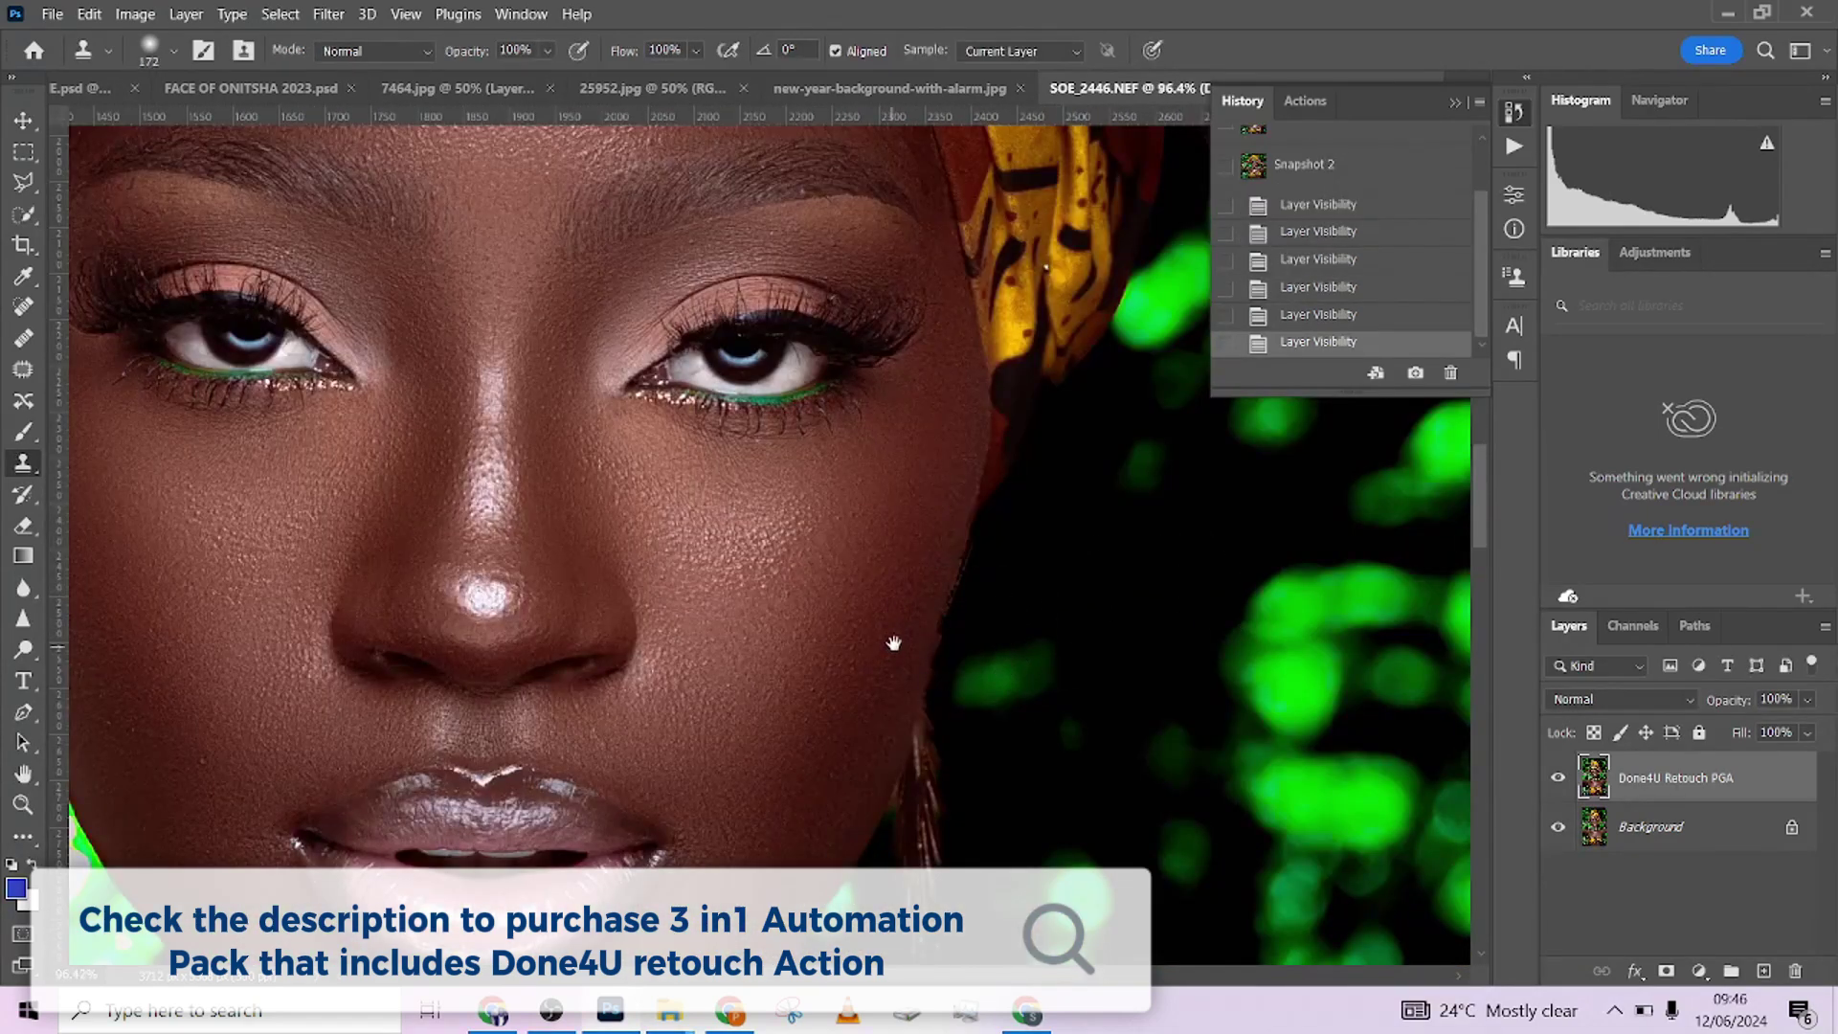
{"action": "left_click_drag", "start_coordinate": [894, 645], "coordinate": [1029, 639]}
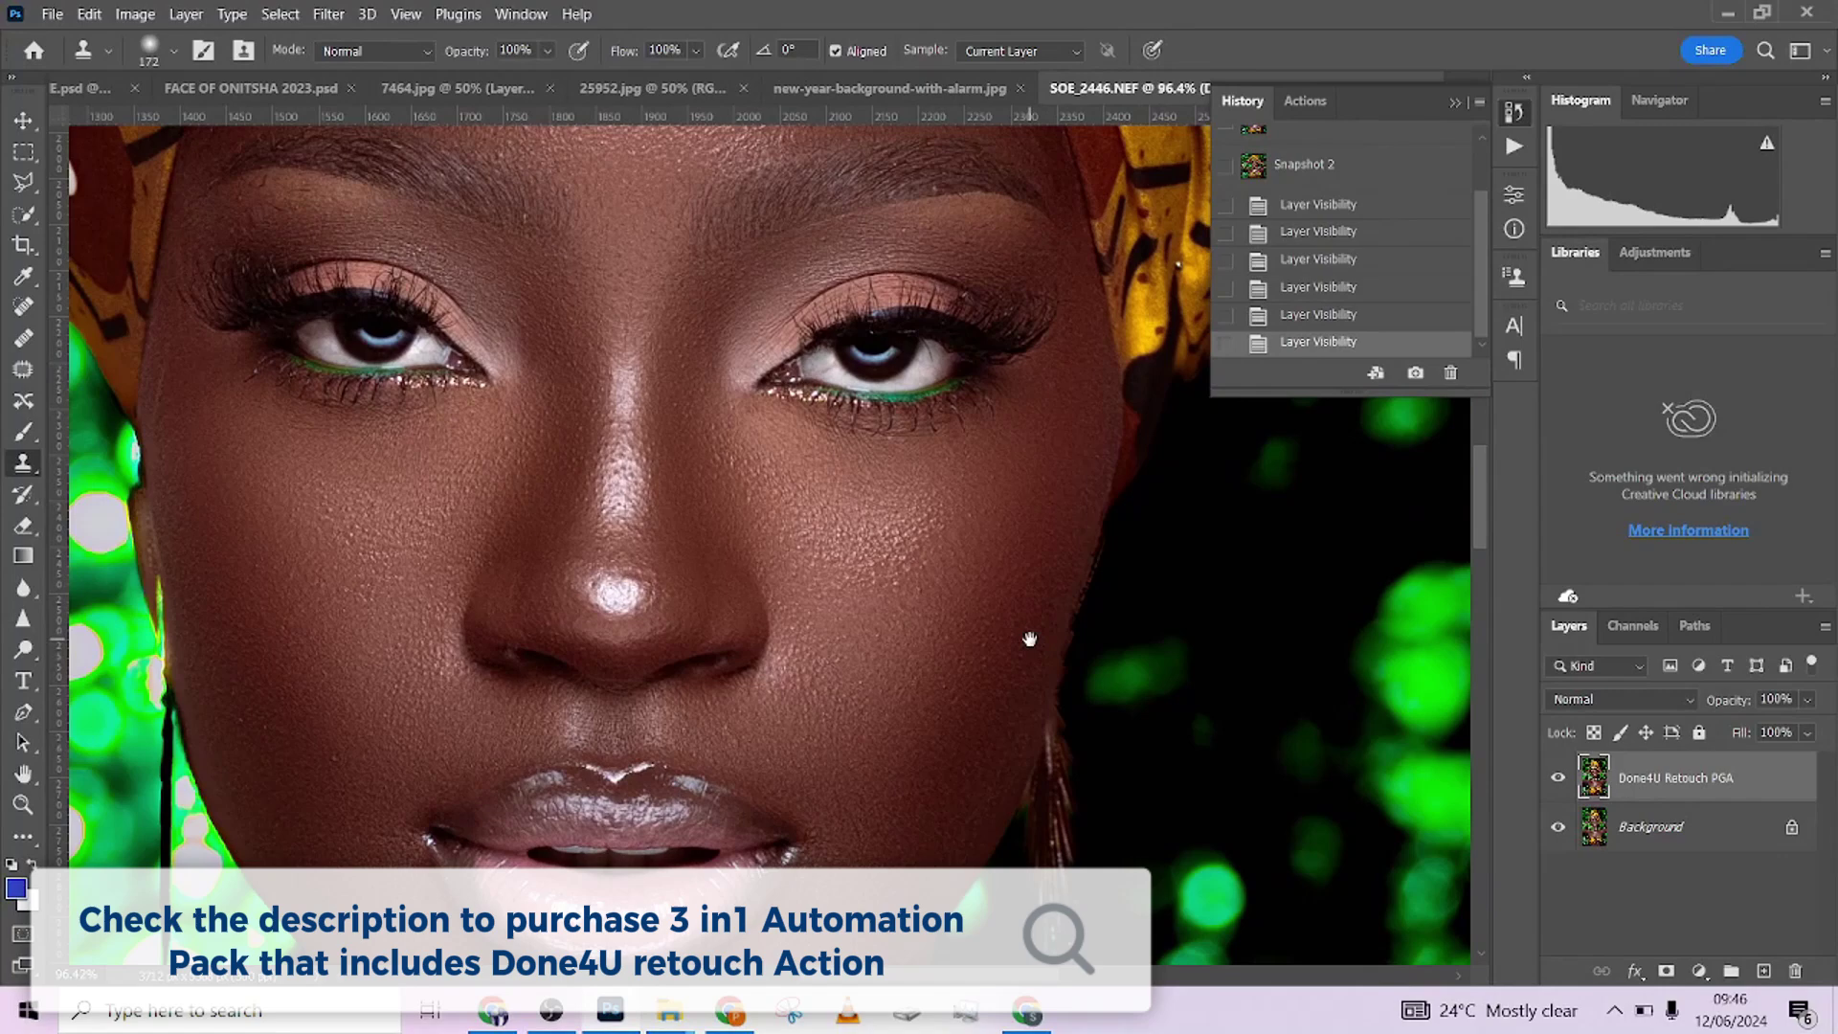
{"action": "left_click", "coordinate": [1560, 780]}
{"action": "left_click", "coordinate": [1559, 779]}
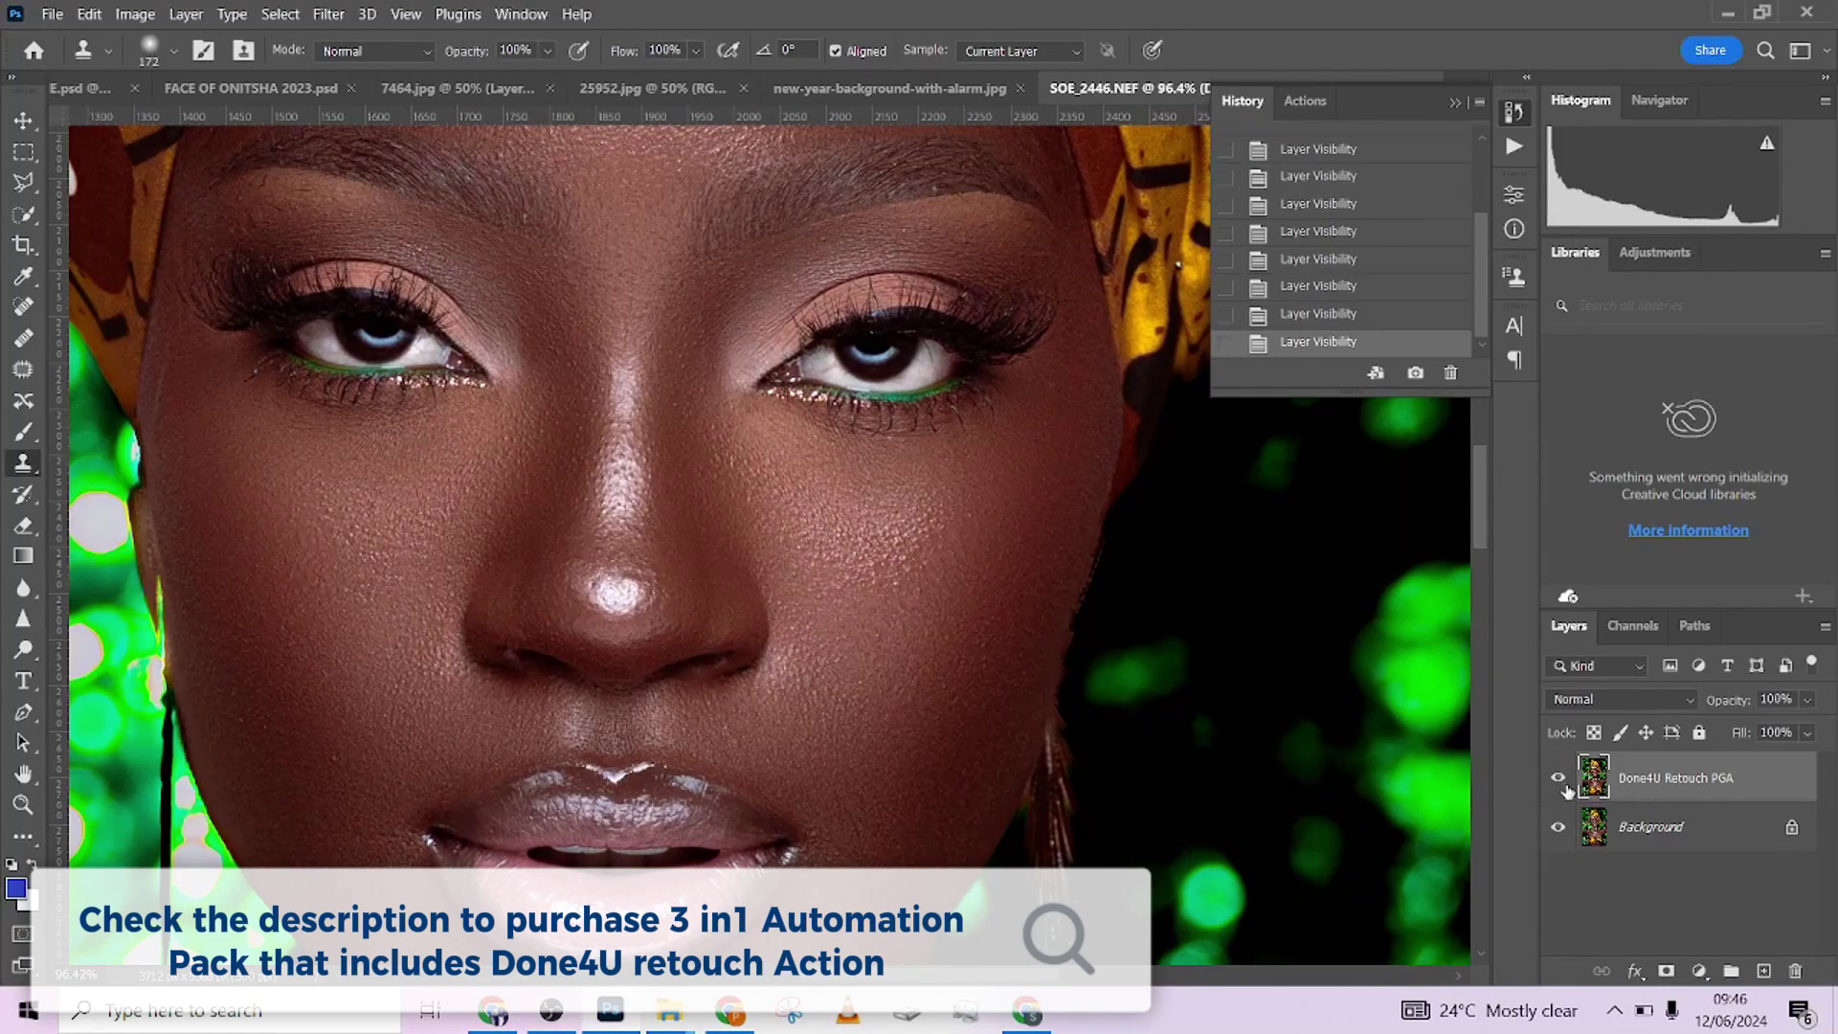
{"action": "scroll", "coordinate": [1024, 407], "scroll_direction": "down", "scroll_amount": 5}
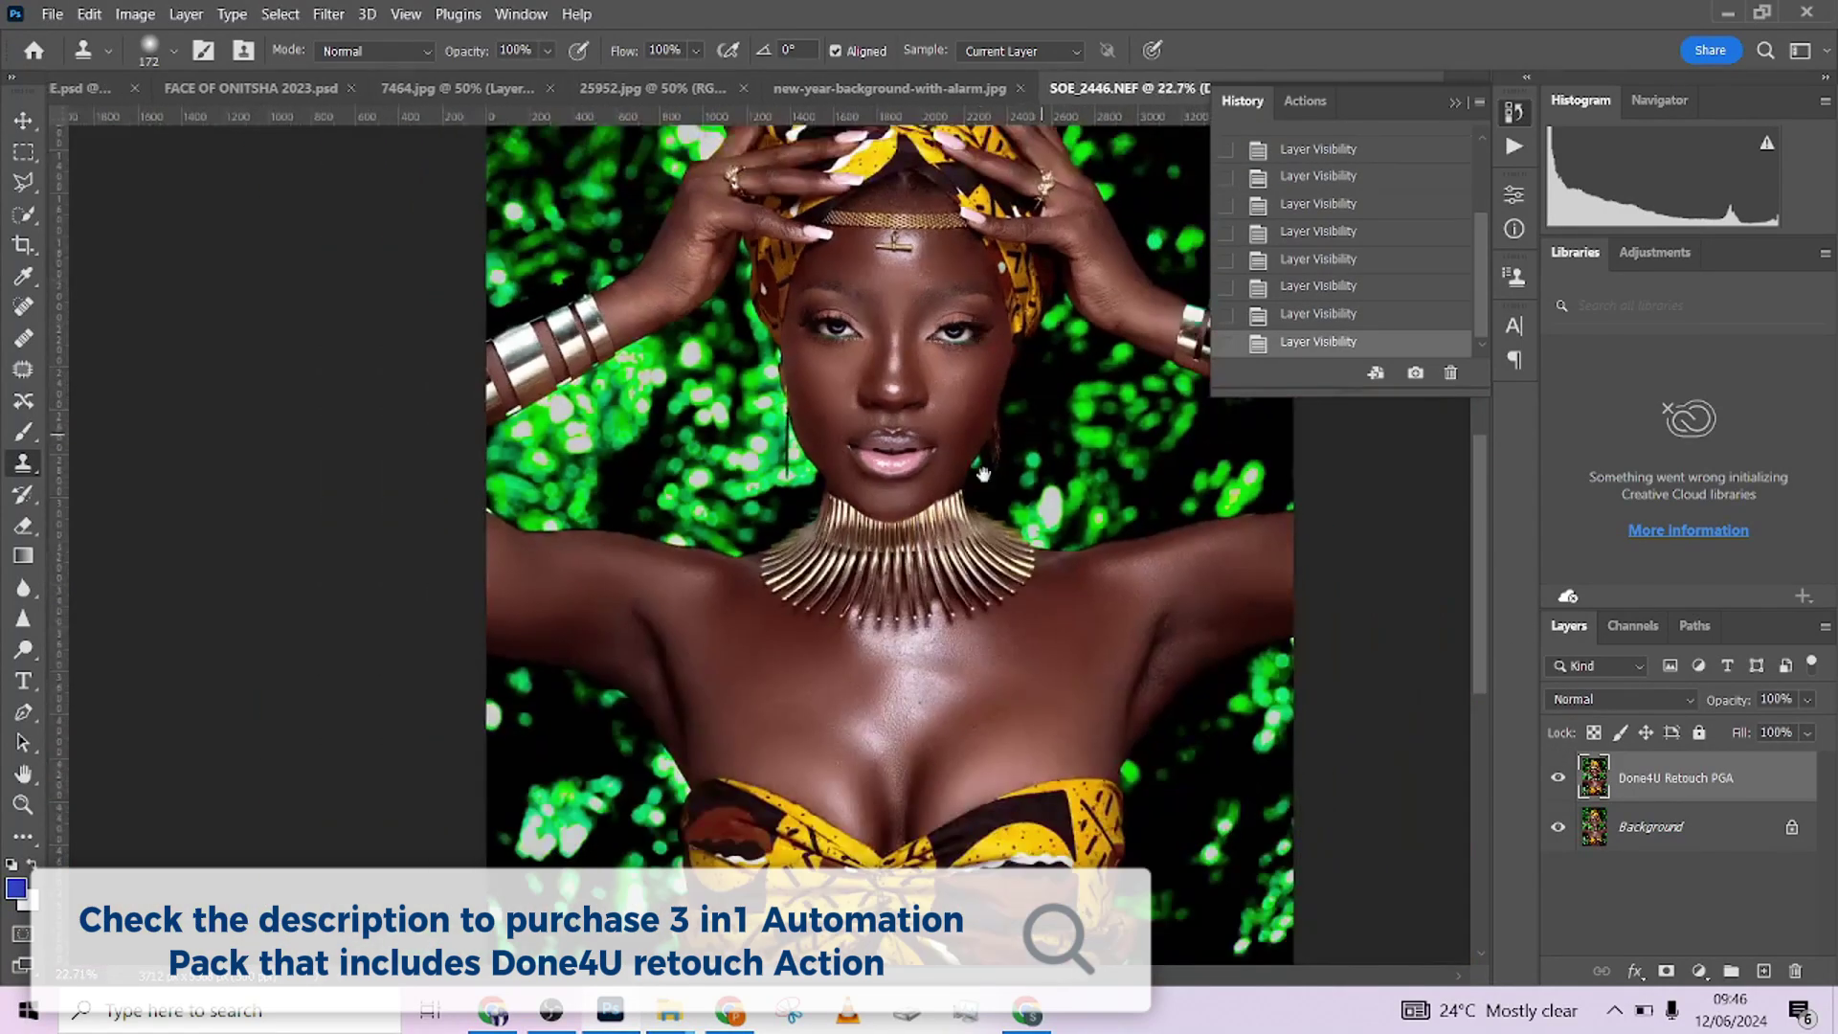
{"action": "scroll", "coordinate": [938, 485], "scroll_direction": "down", "scroll_amount": 2}
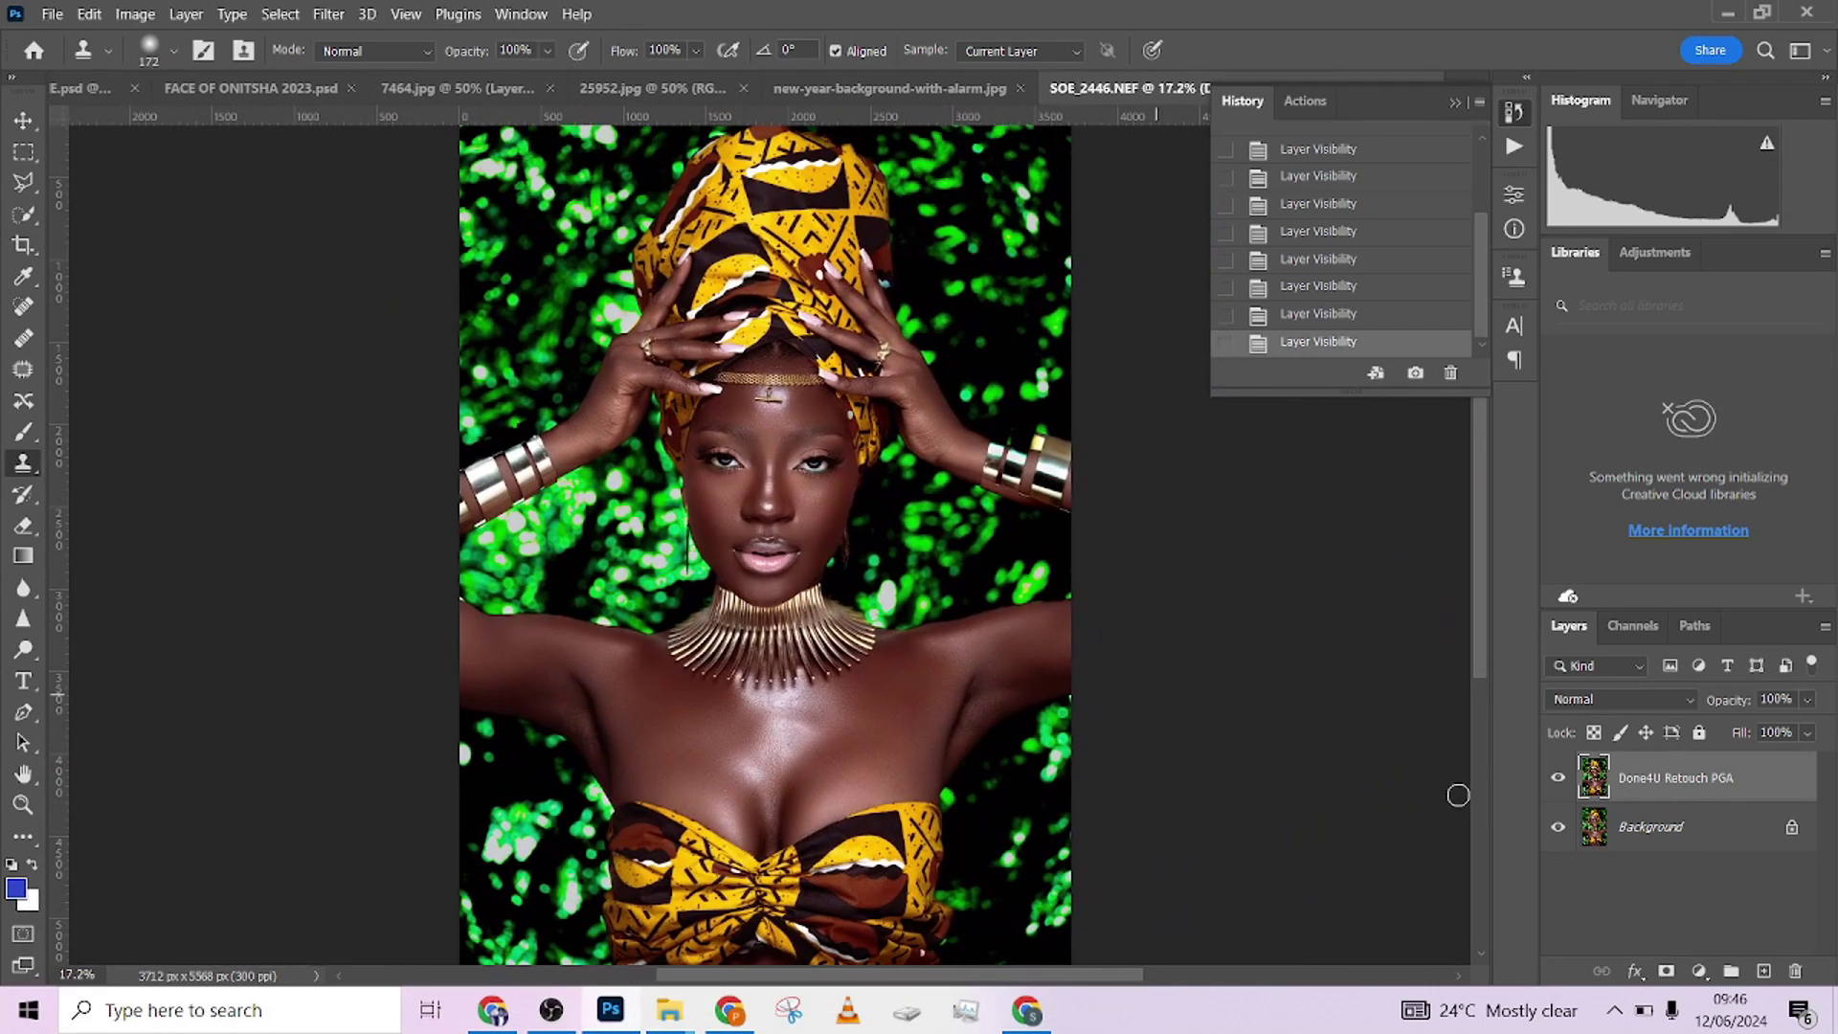
Step: Flatten the image and run the AUTO D&B | PGA action from the Done4U Retouch set
{"action": "right_click", "coordinate": [1687, 840]}
{"action": "left_click", "coordinate": [1695, 771]}
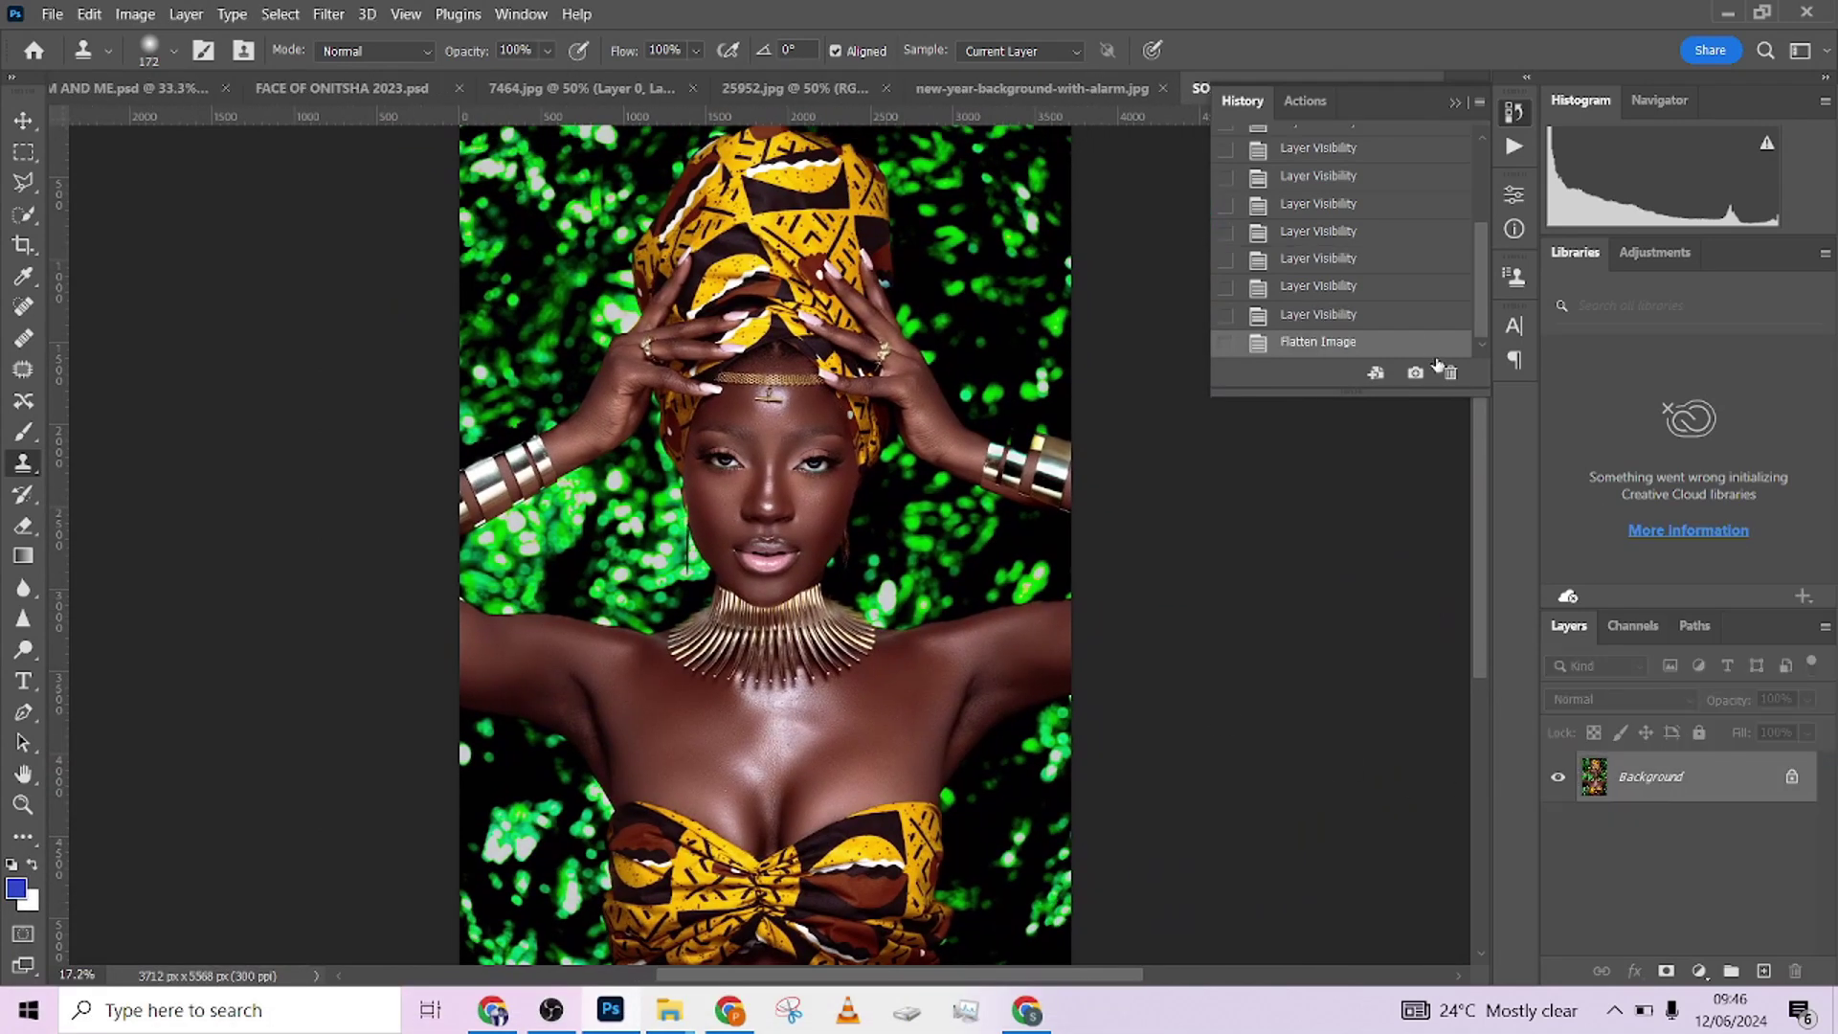
{"action": "left_click", "coordinate": [1303, 102]}
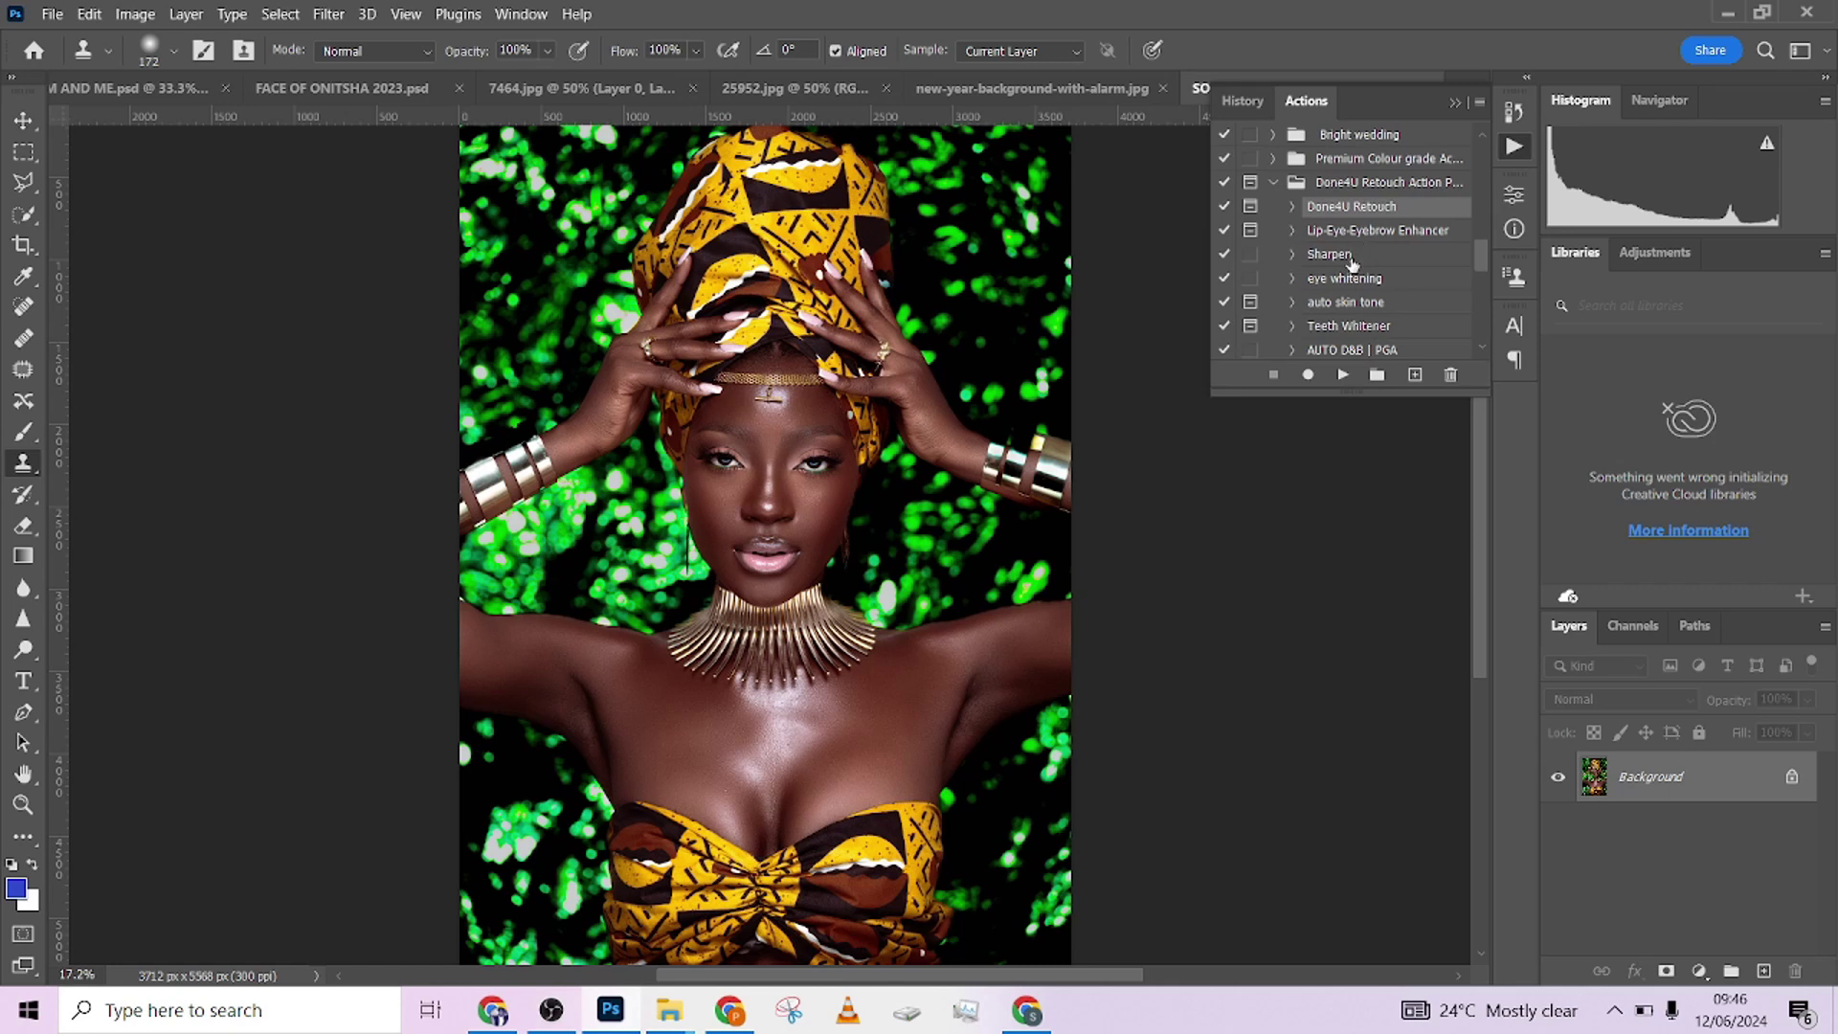
{"action": "left_click", "coordinate": [1362, 351]}
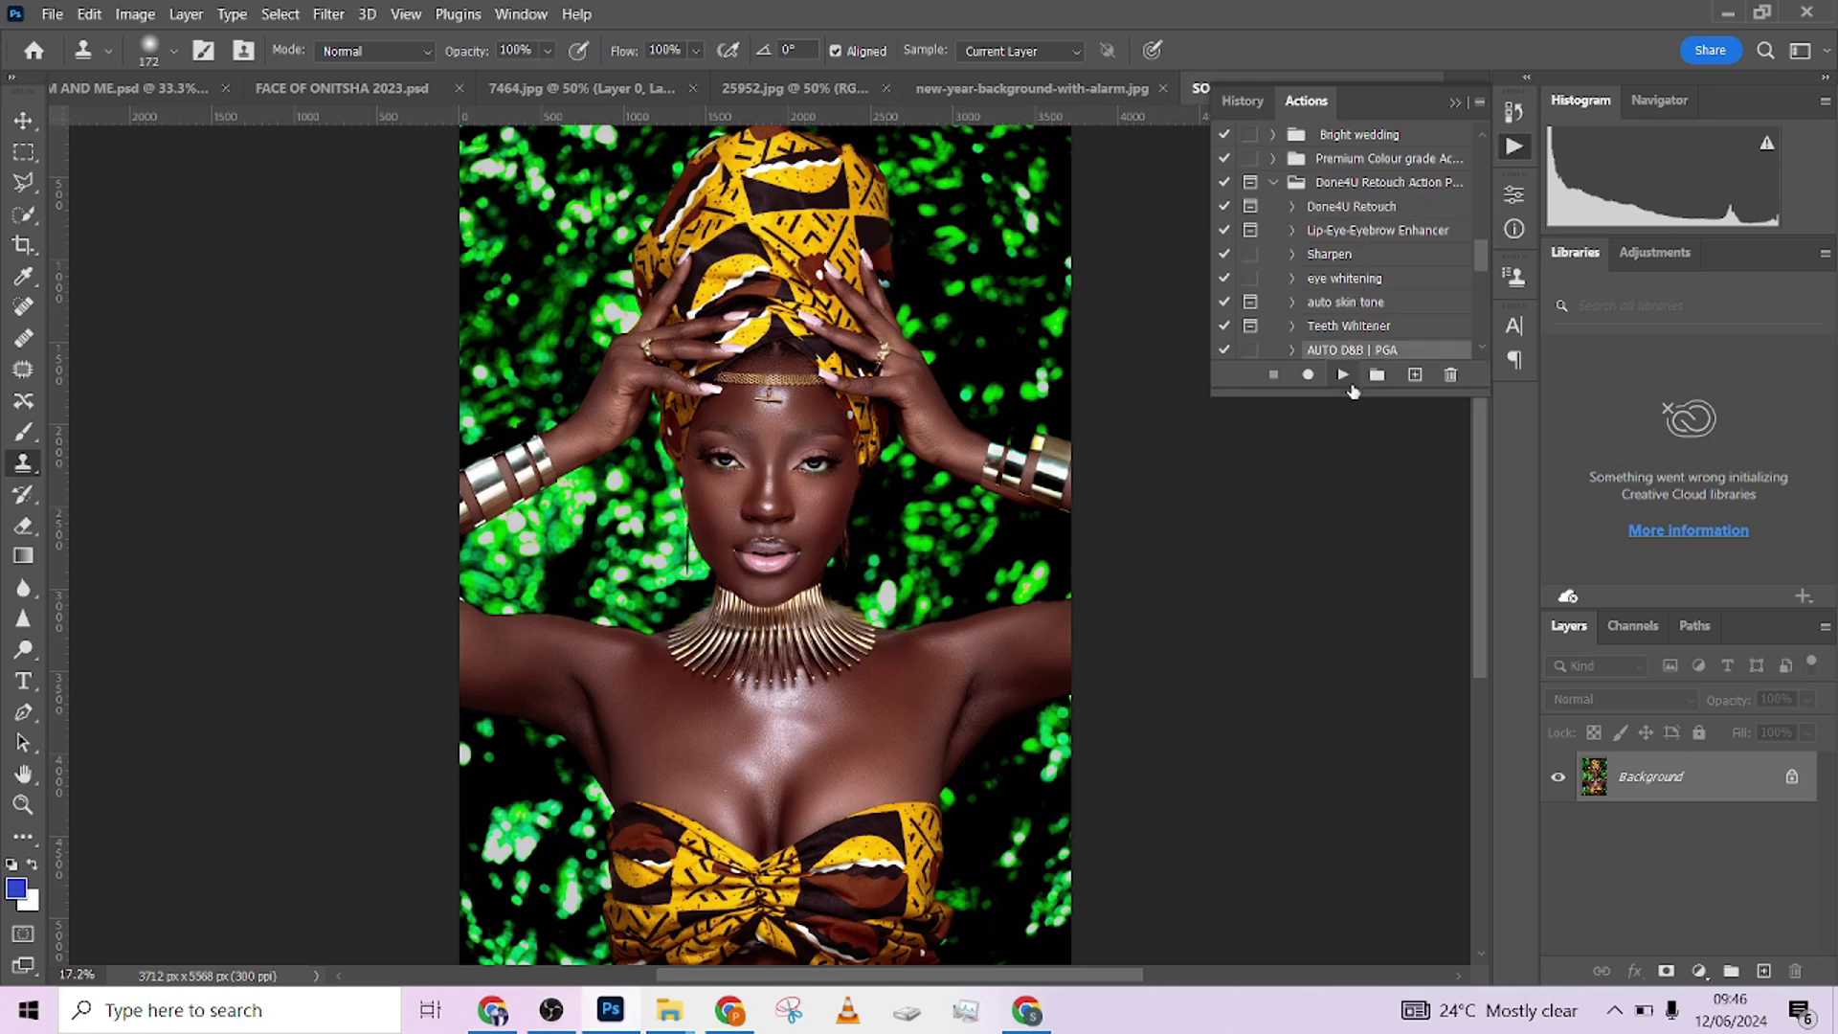
{"action": "left_click", "coordinate": [1344, 377]}
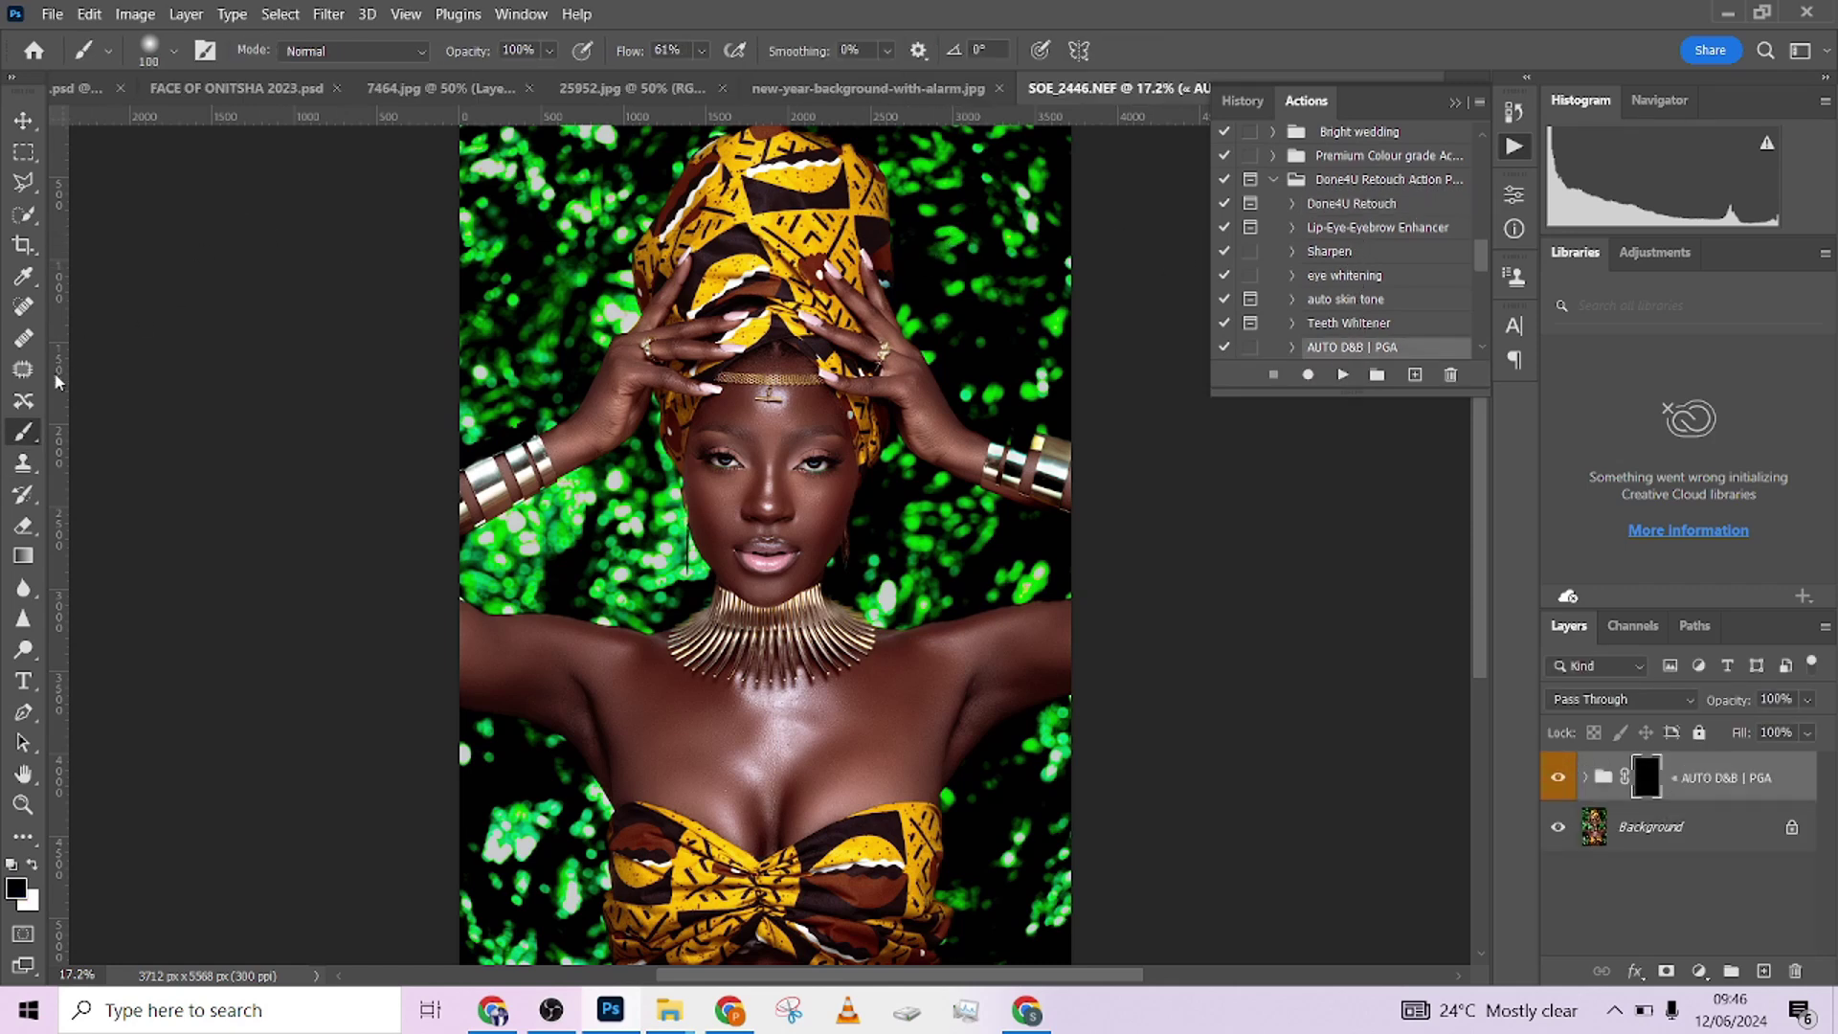
Step: Paint the dodge-and-burn effect onto the face through the group's mask, using a white brush of size 463 at 100% flow
{"action": "left_click", "coordinate": [701, 53]}
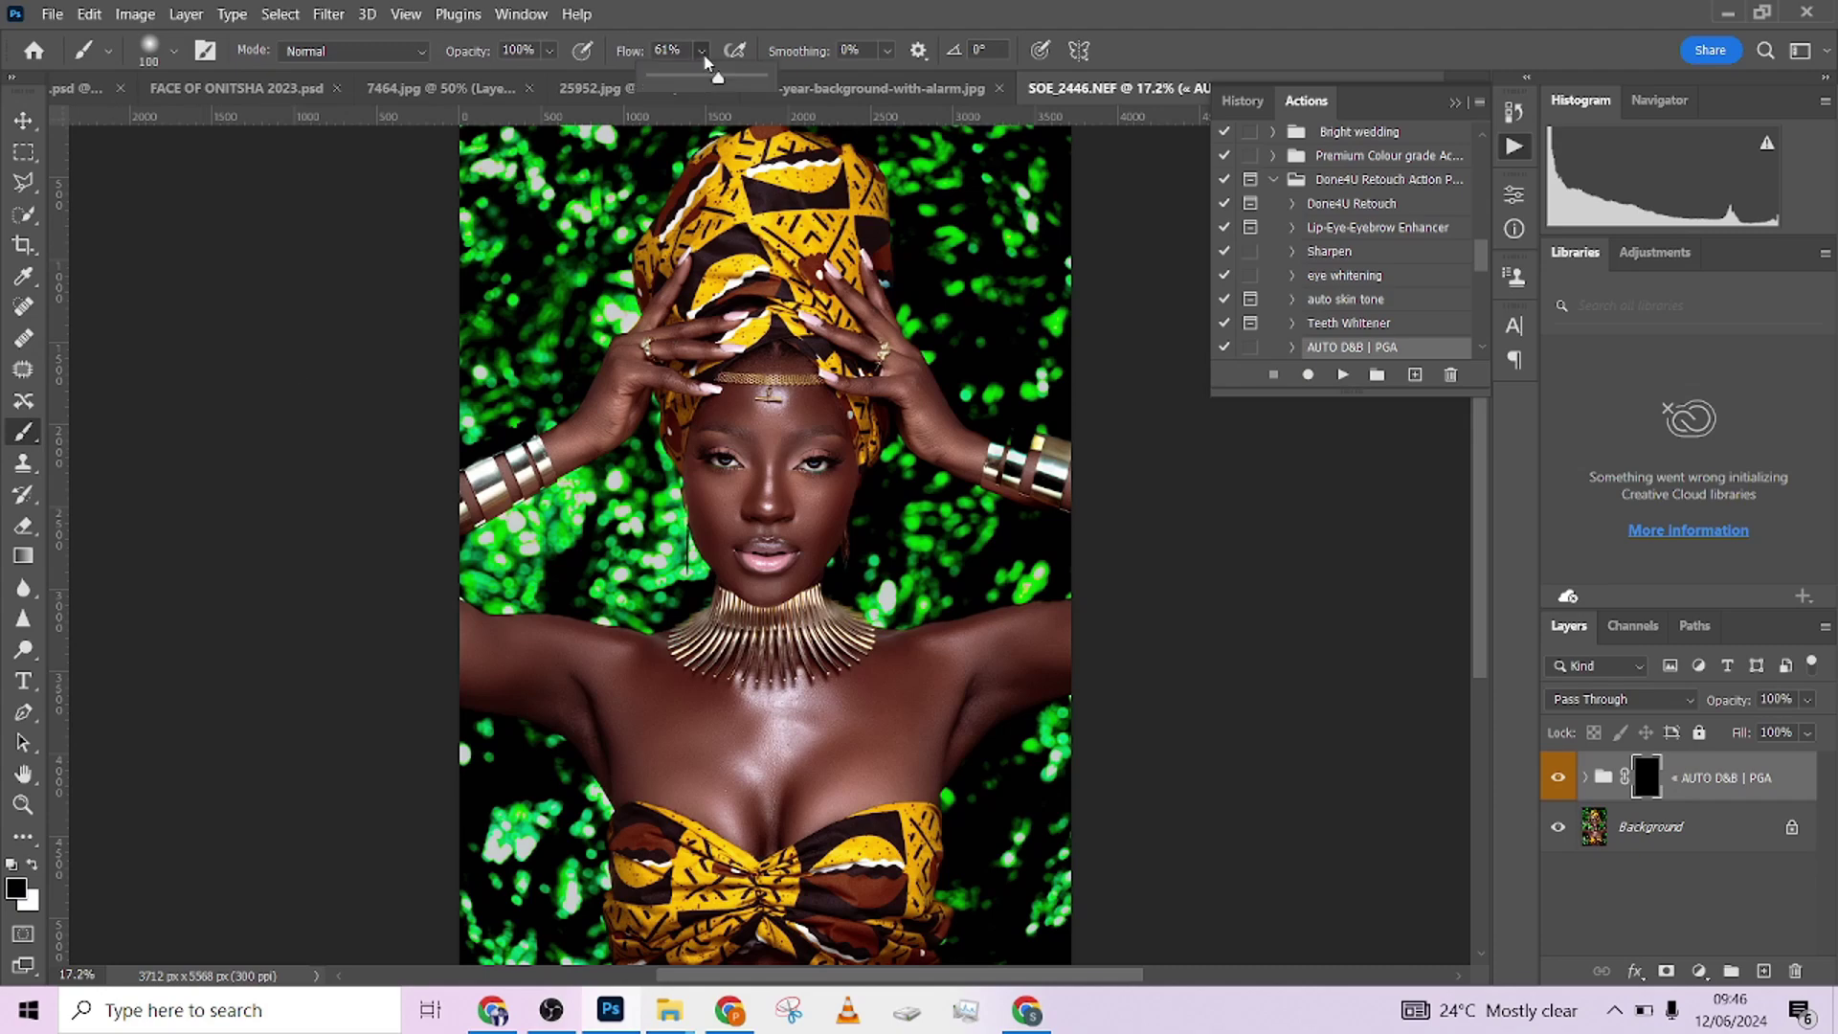
{"action": "left_click_drag", "start_coordinate": [731, 87], "coordinate": [839, 137]}
{"action": "key", "text": "x"}
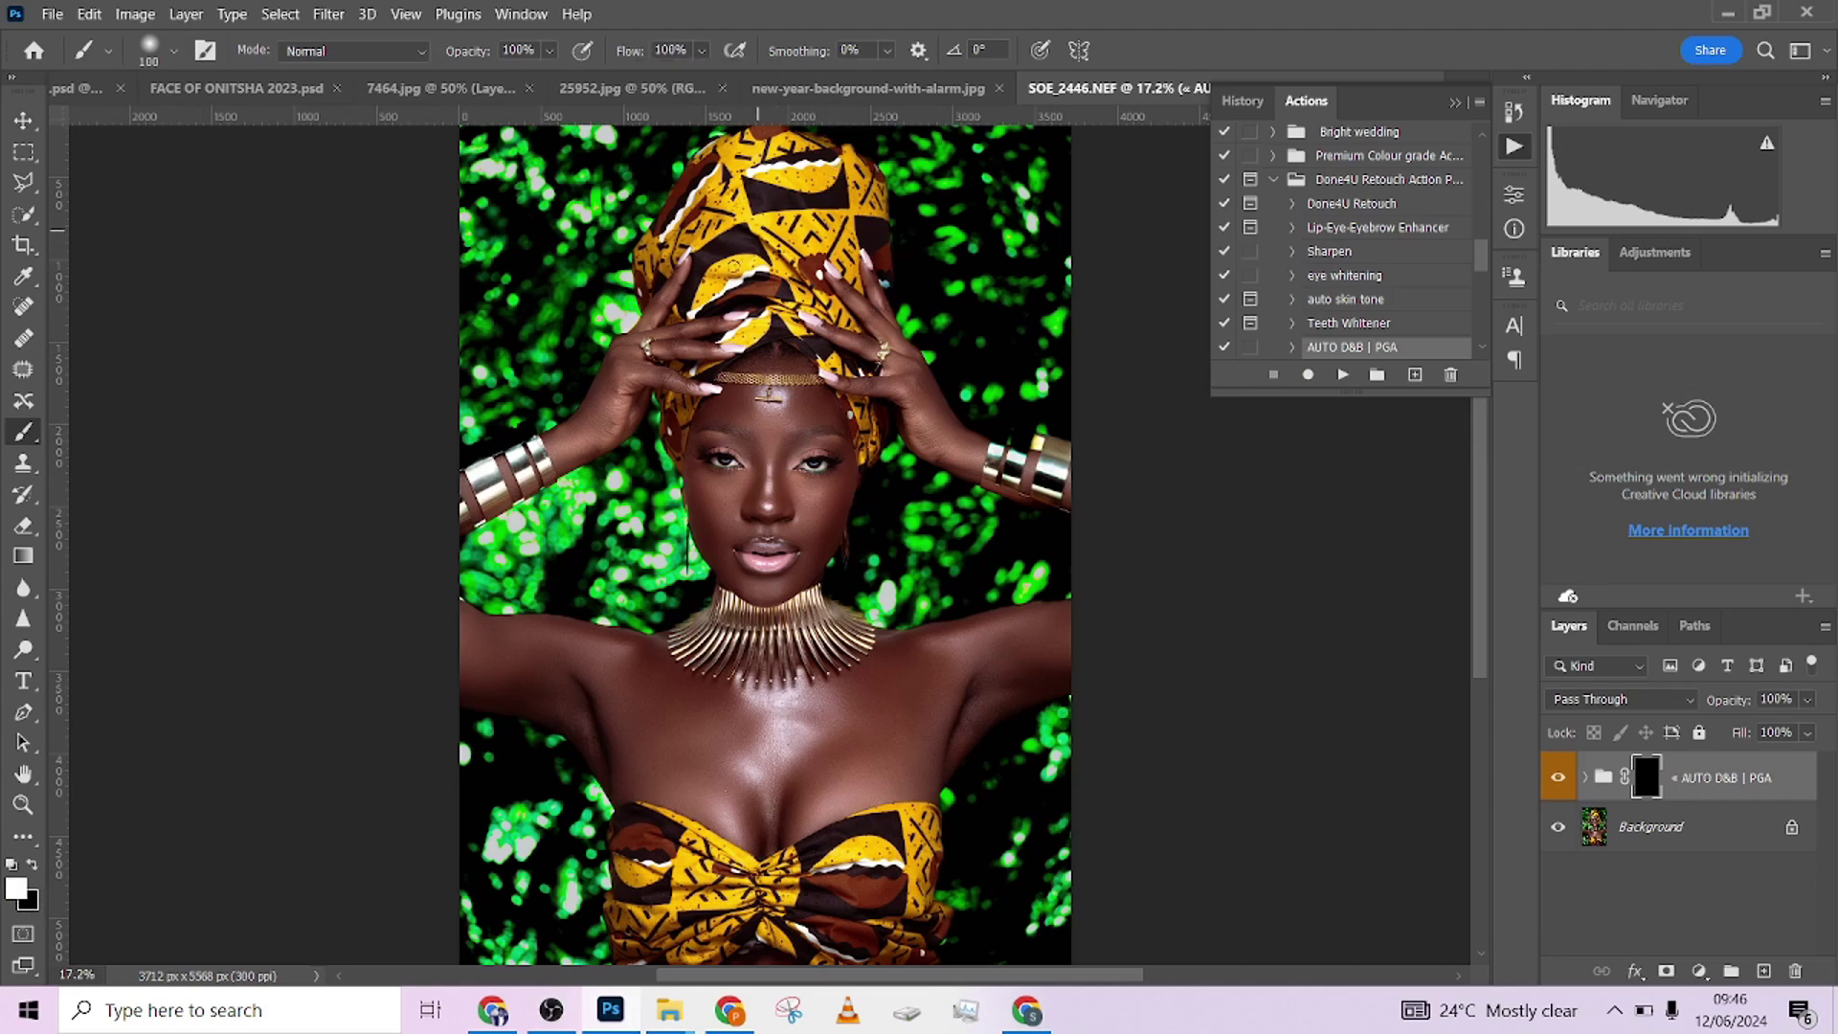
{"action": "scroll", "coordinate": [776, 254], "scroll_direction": "up", "scroll_amount": 5}
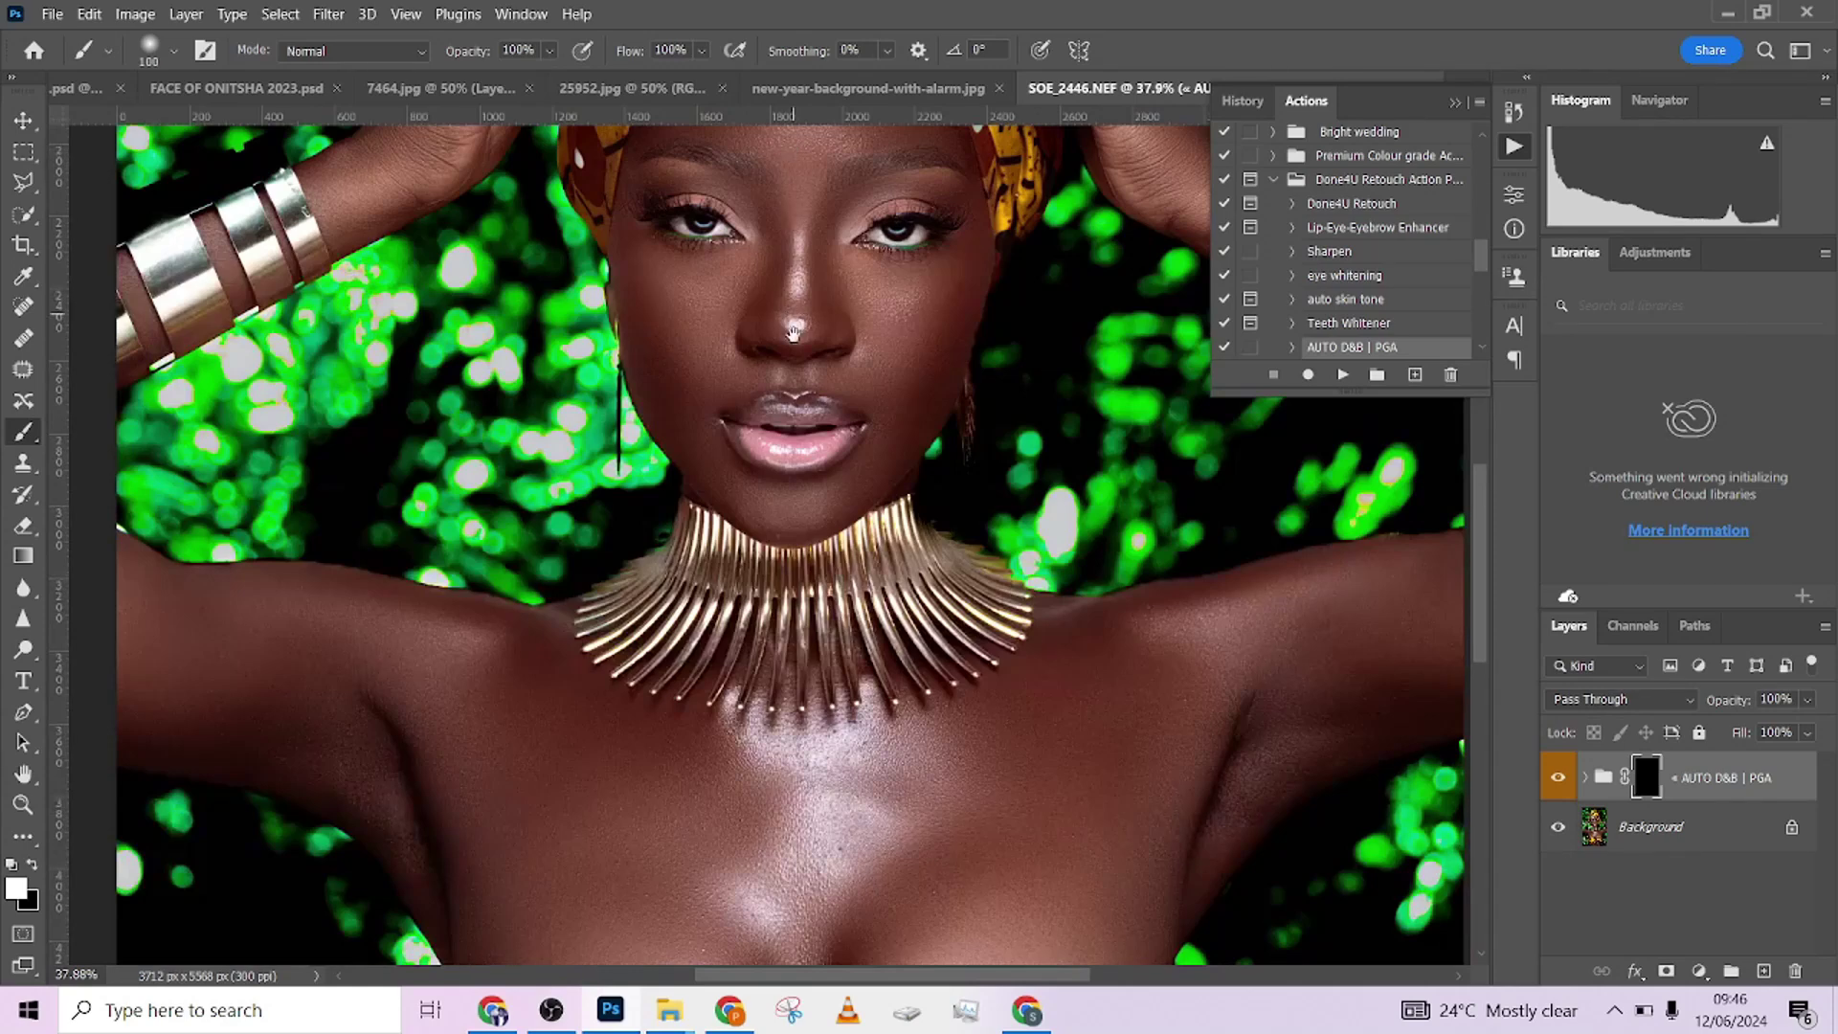
{"action": "left_click_drag", "start_coordinate": [794, 332], "coordinate": [791, 447]}
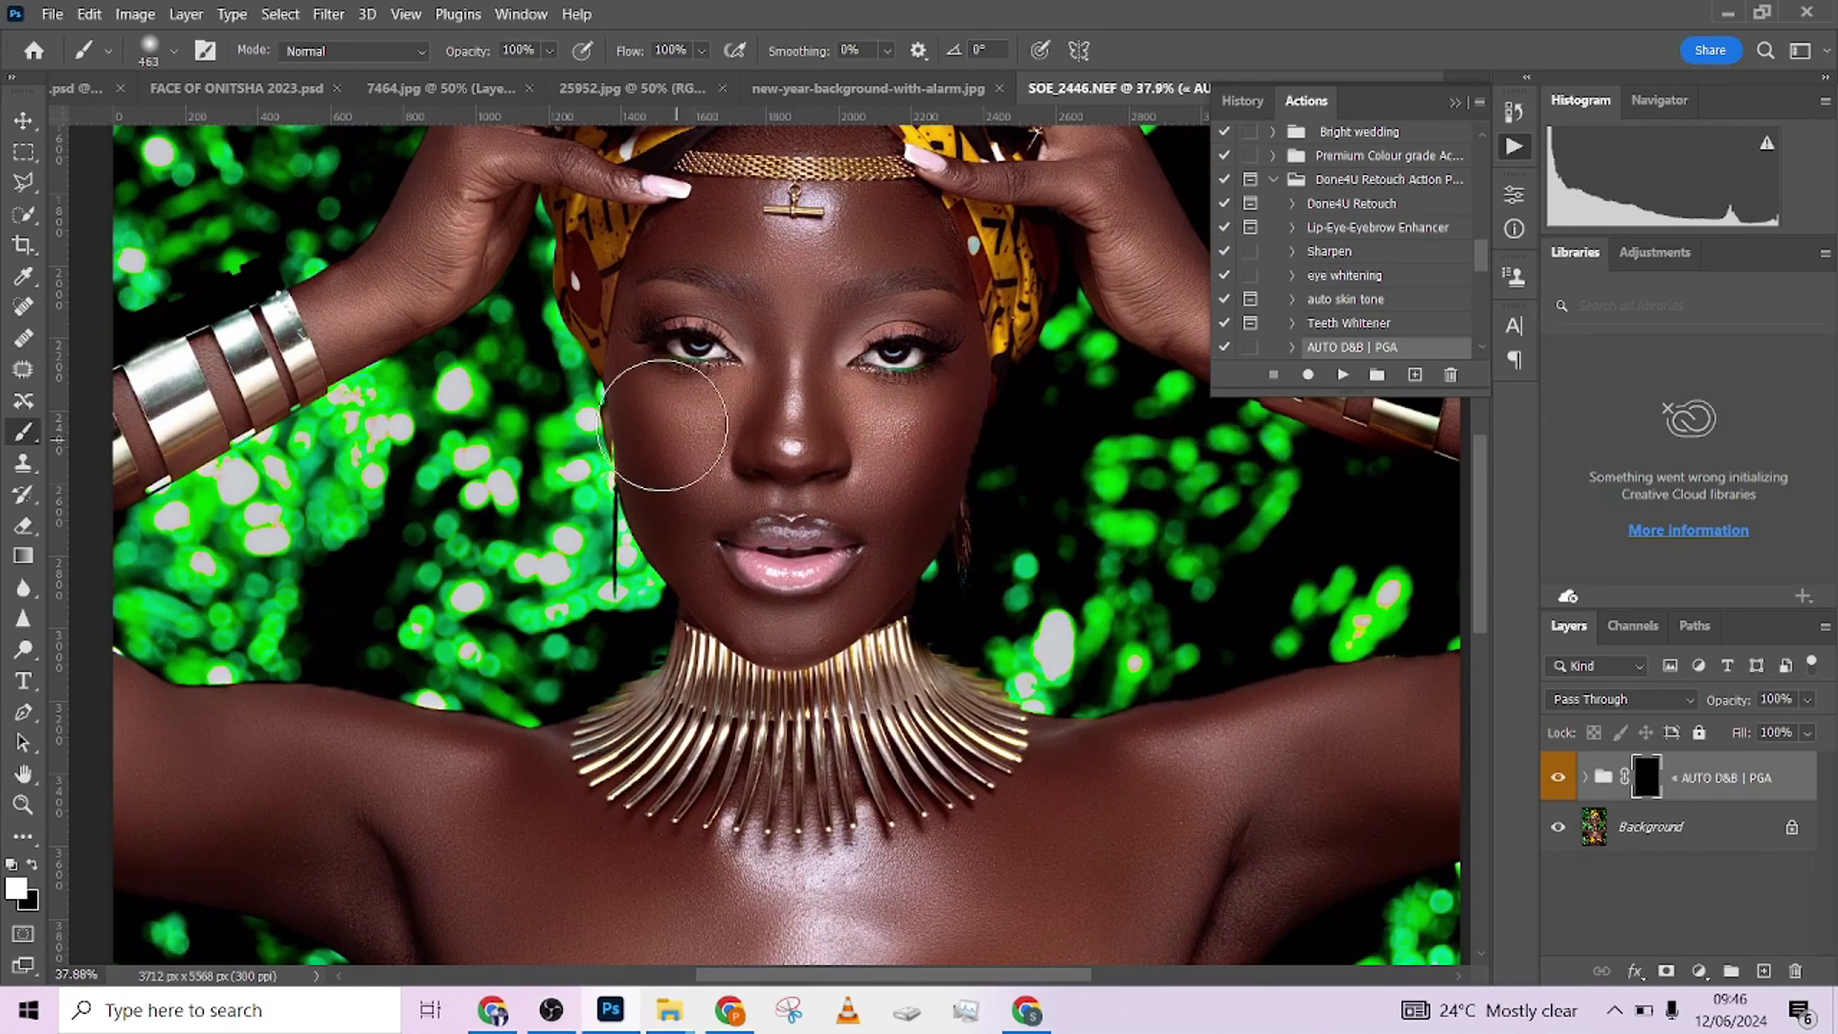
{"action": "mouse_move", "coordinate": [779, 574]}
{"action": "left_mouse_down"}
{"action": "mouse_move", "coordinate": [779, 594]}
{"action": "mouse_move", "coordinate": [779, 574]}
{"action": "left_mouse_up"}
{"action": "scroll", "coordinate": [805, 368], "scroll_direction": "up", "scroll_amount": 3}
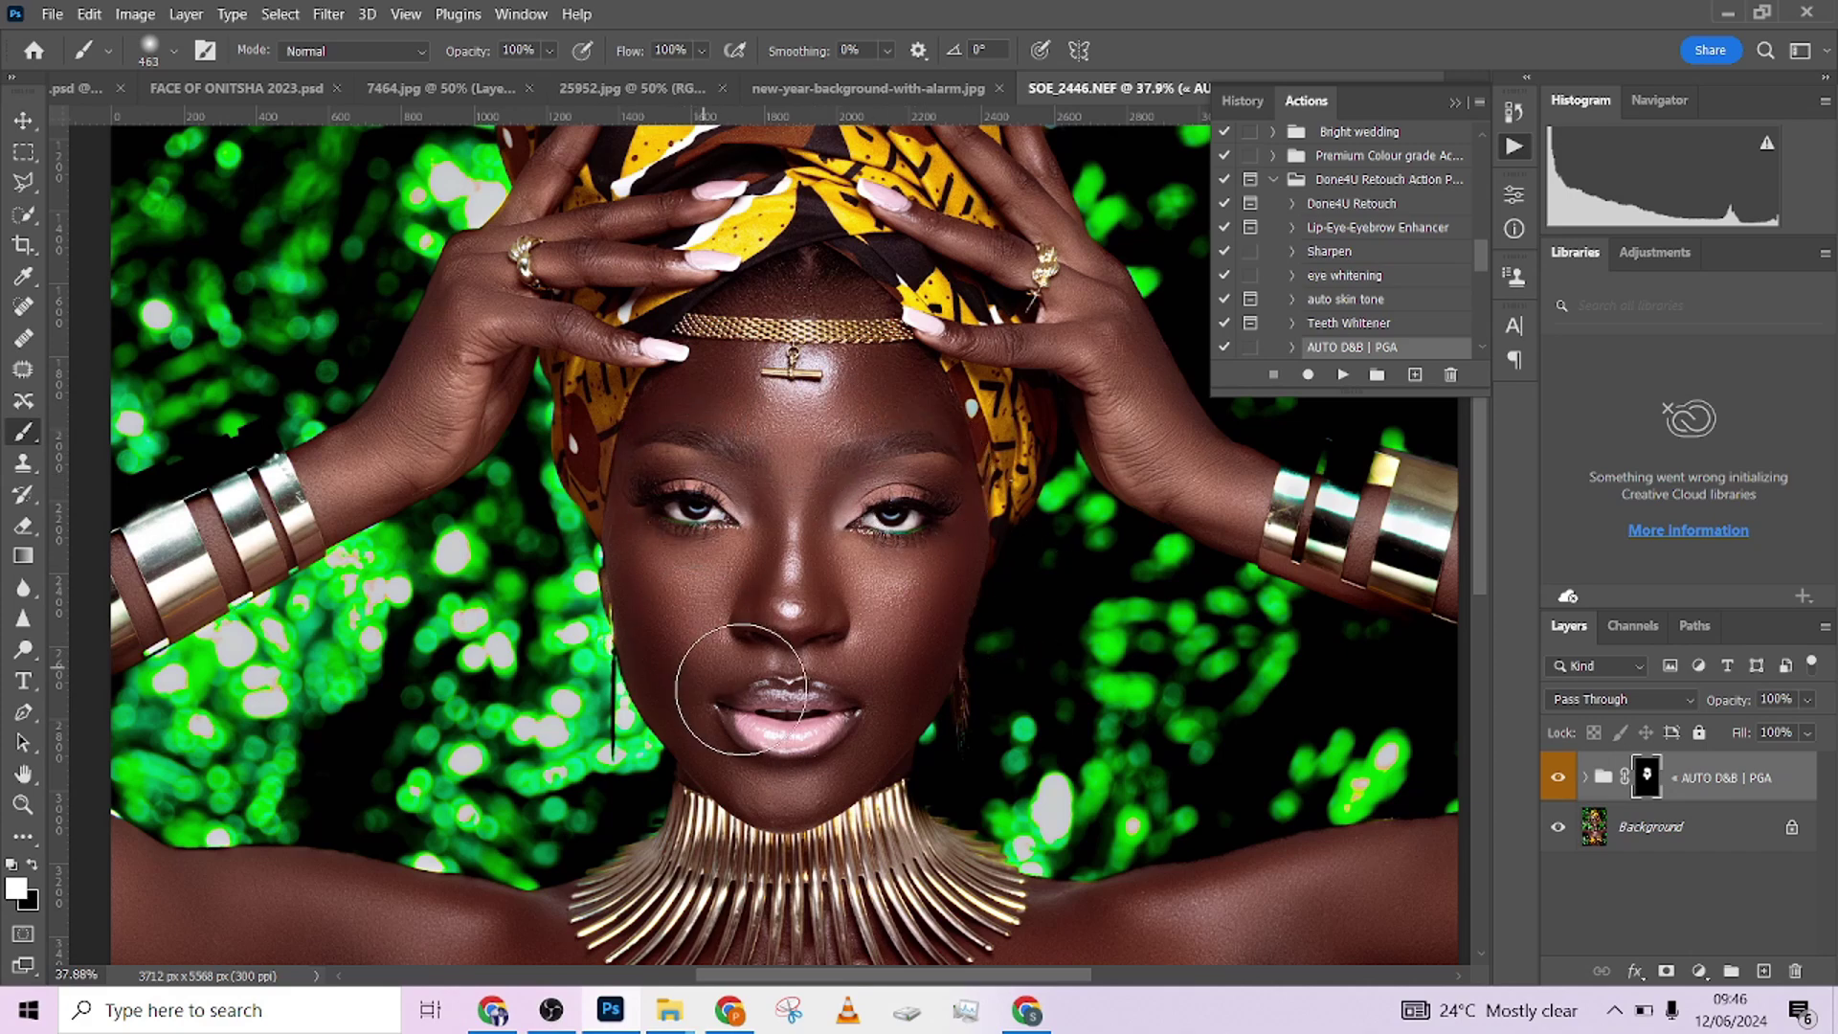
Step: Extend the white mask painting over the hands, arms, shoulders and chest to reveal the dodge-and-burn effect there
{"action": "key", "text": "ctrl+minus"}
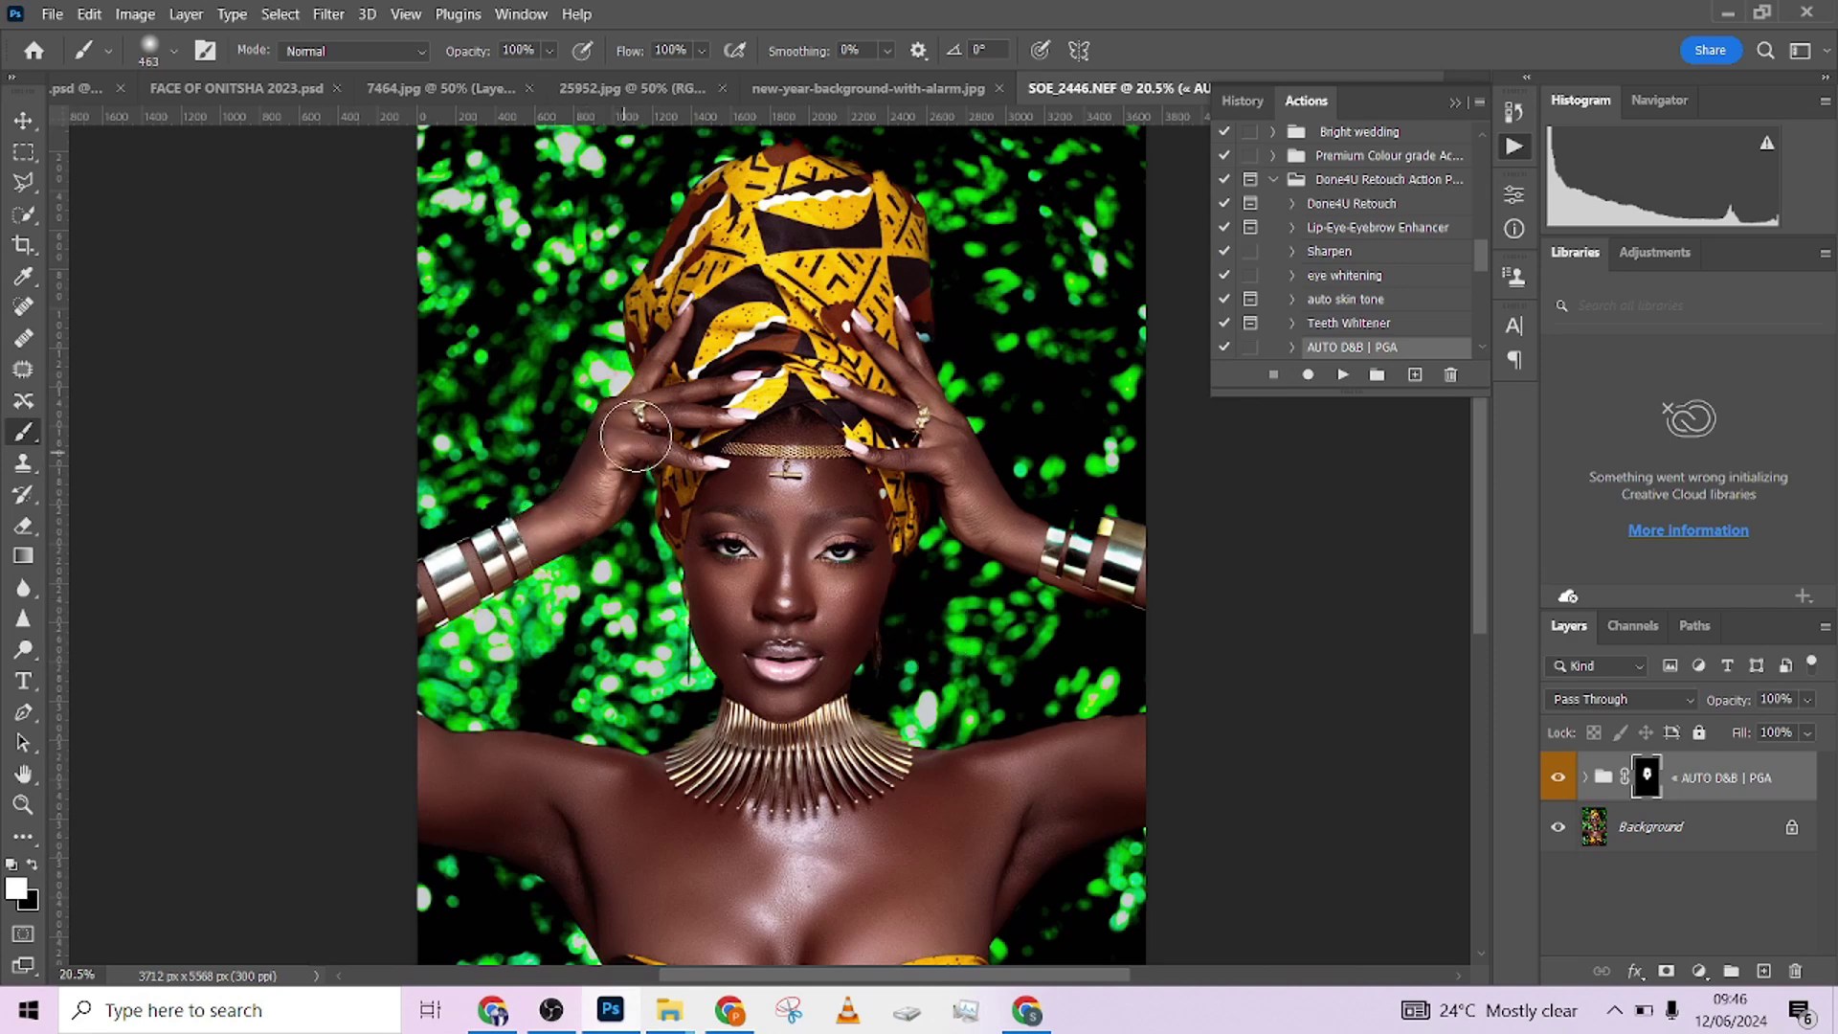
{"action": "left_click_drag", "start_coordinate": [967, 474], "coordinate": [1040, 544]}
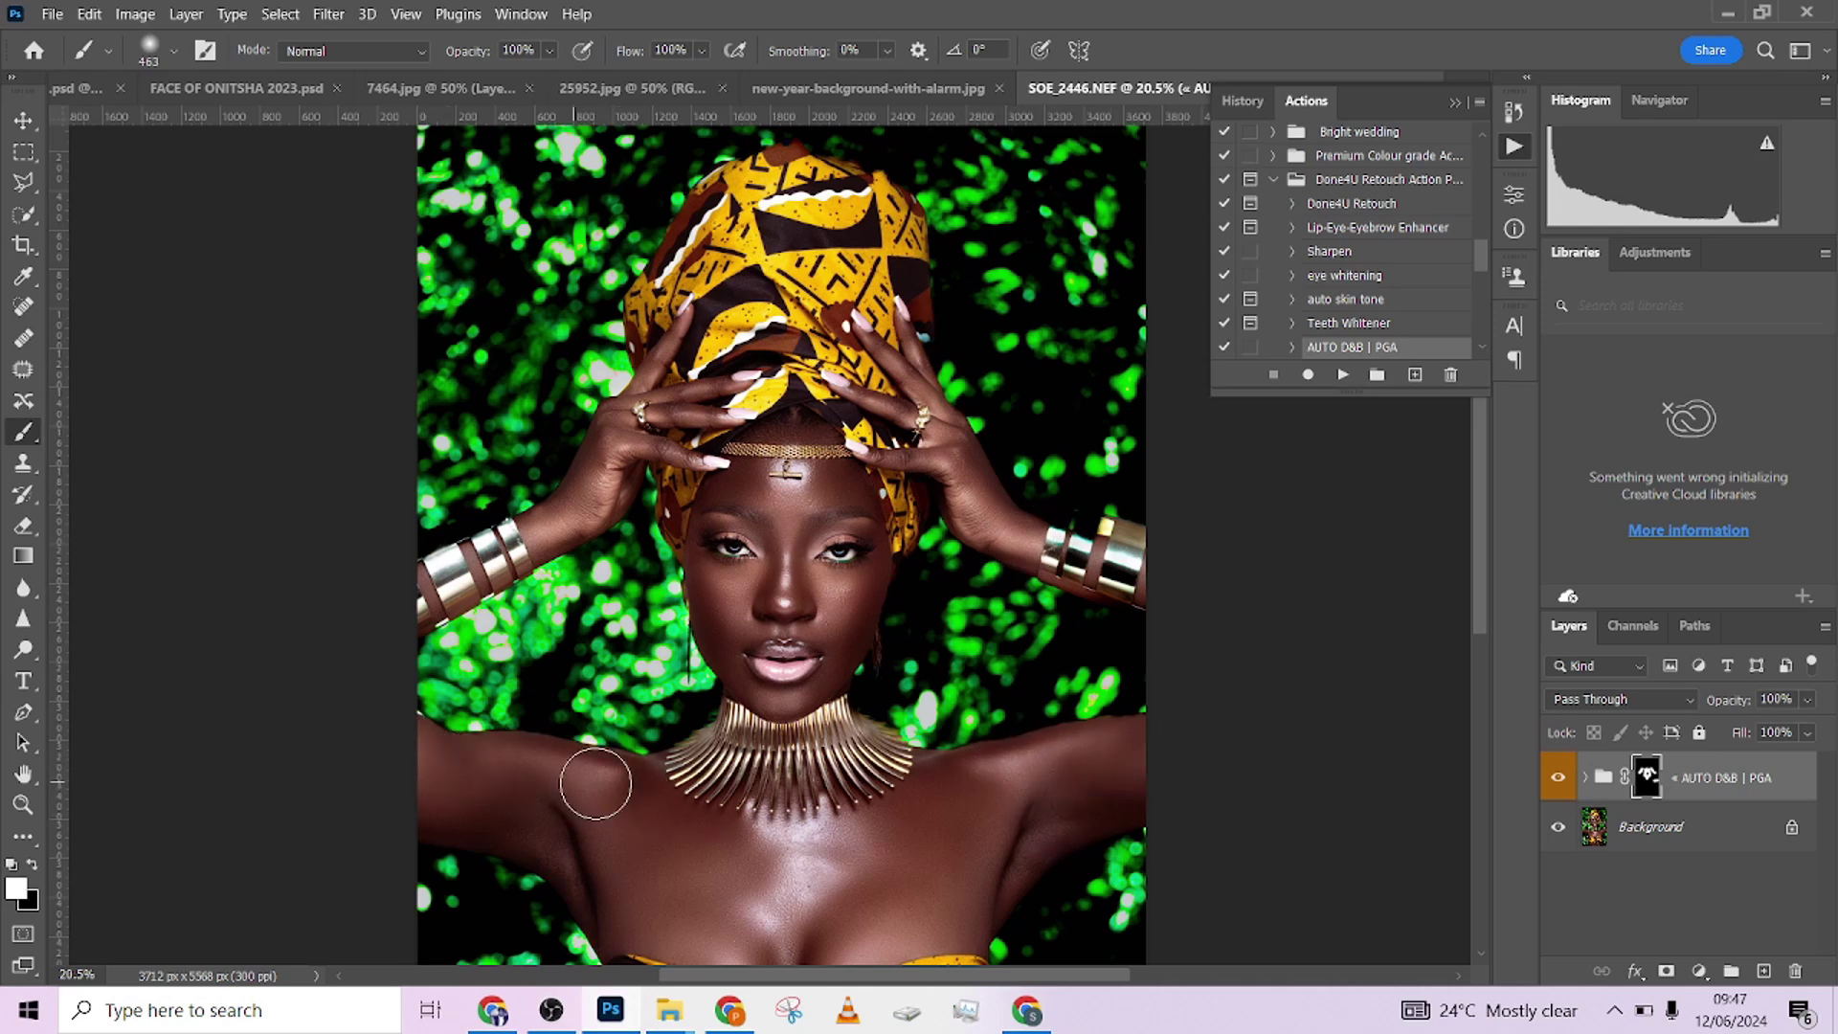
{"action": "key", "text": "x"}
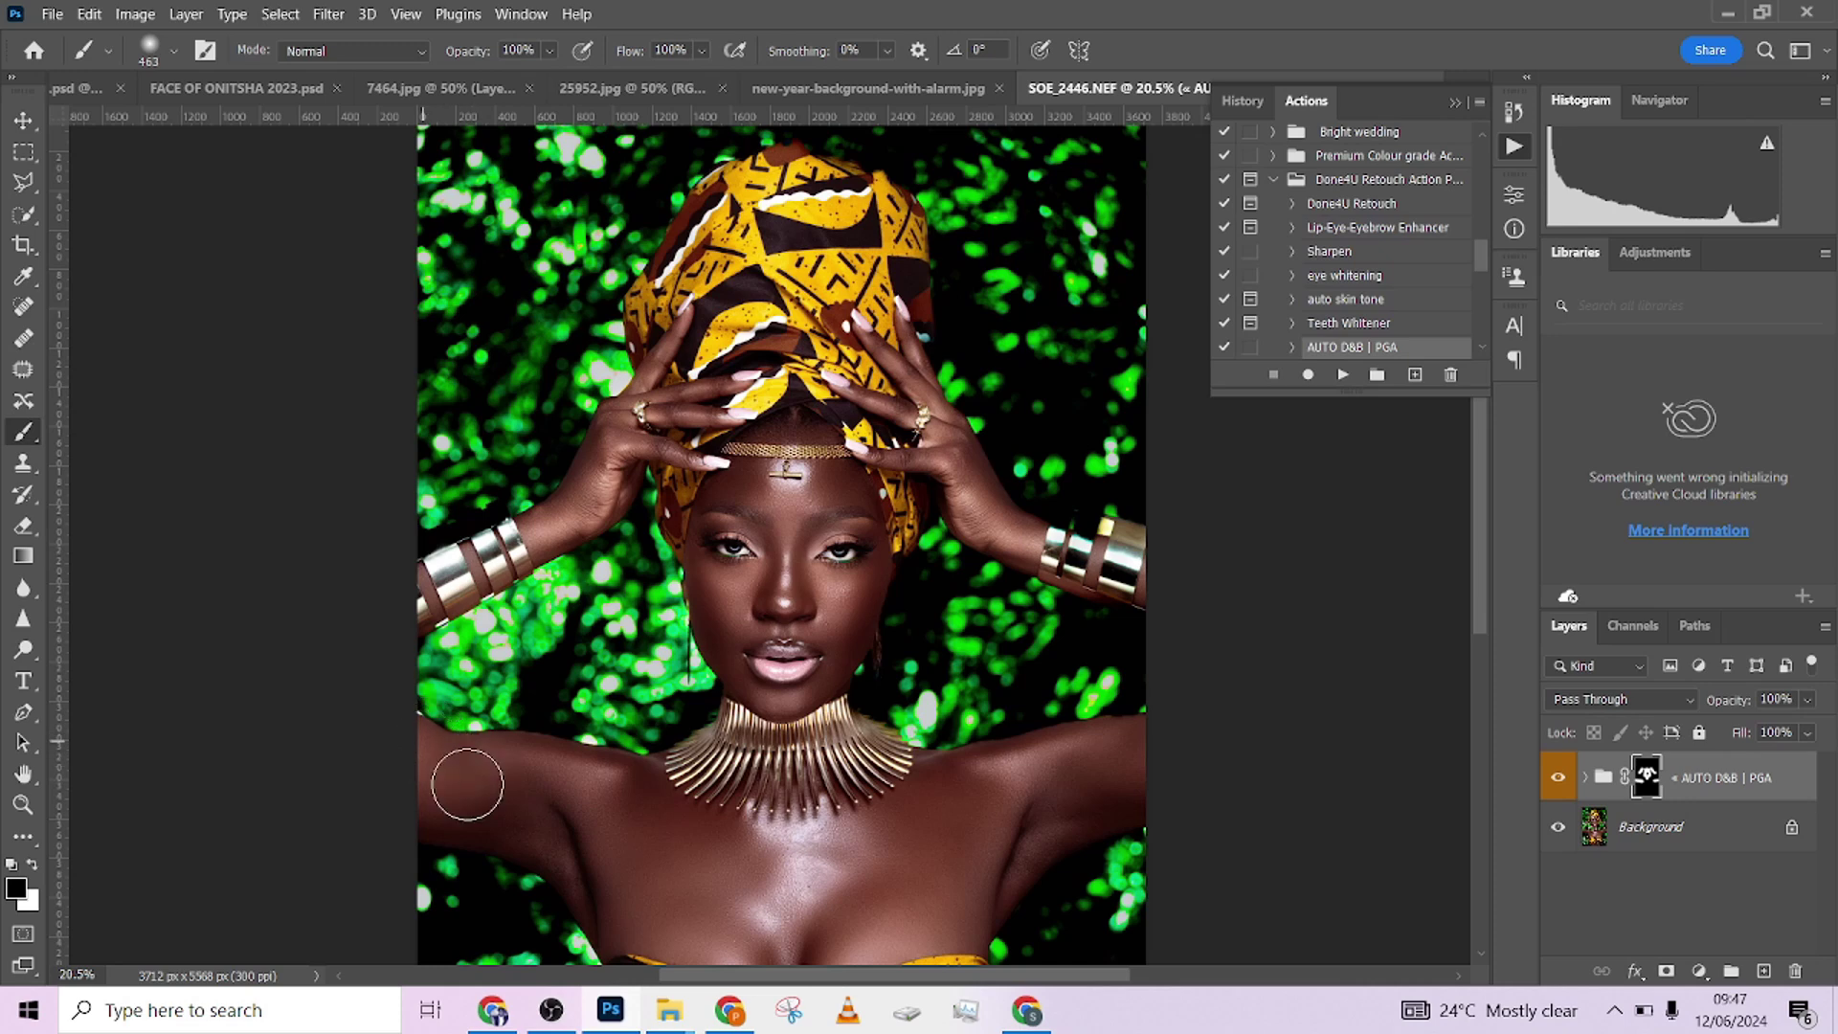
{"action": "key", "text": "x"}
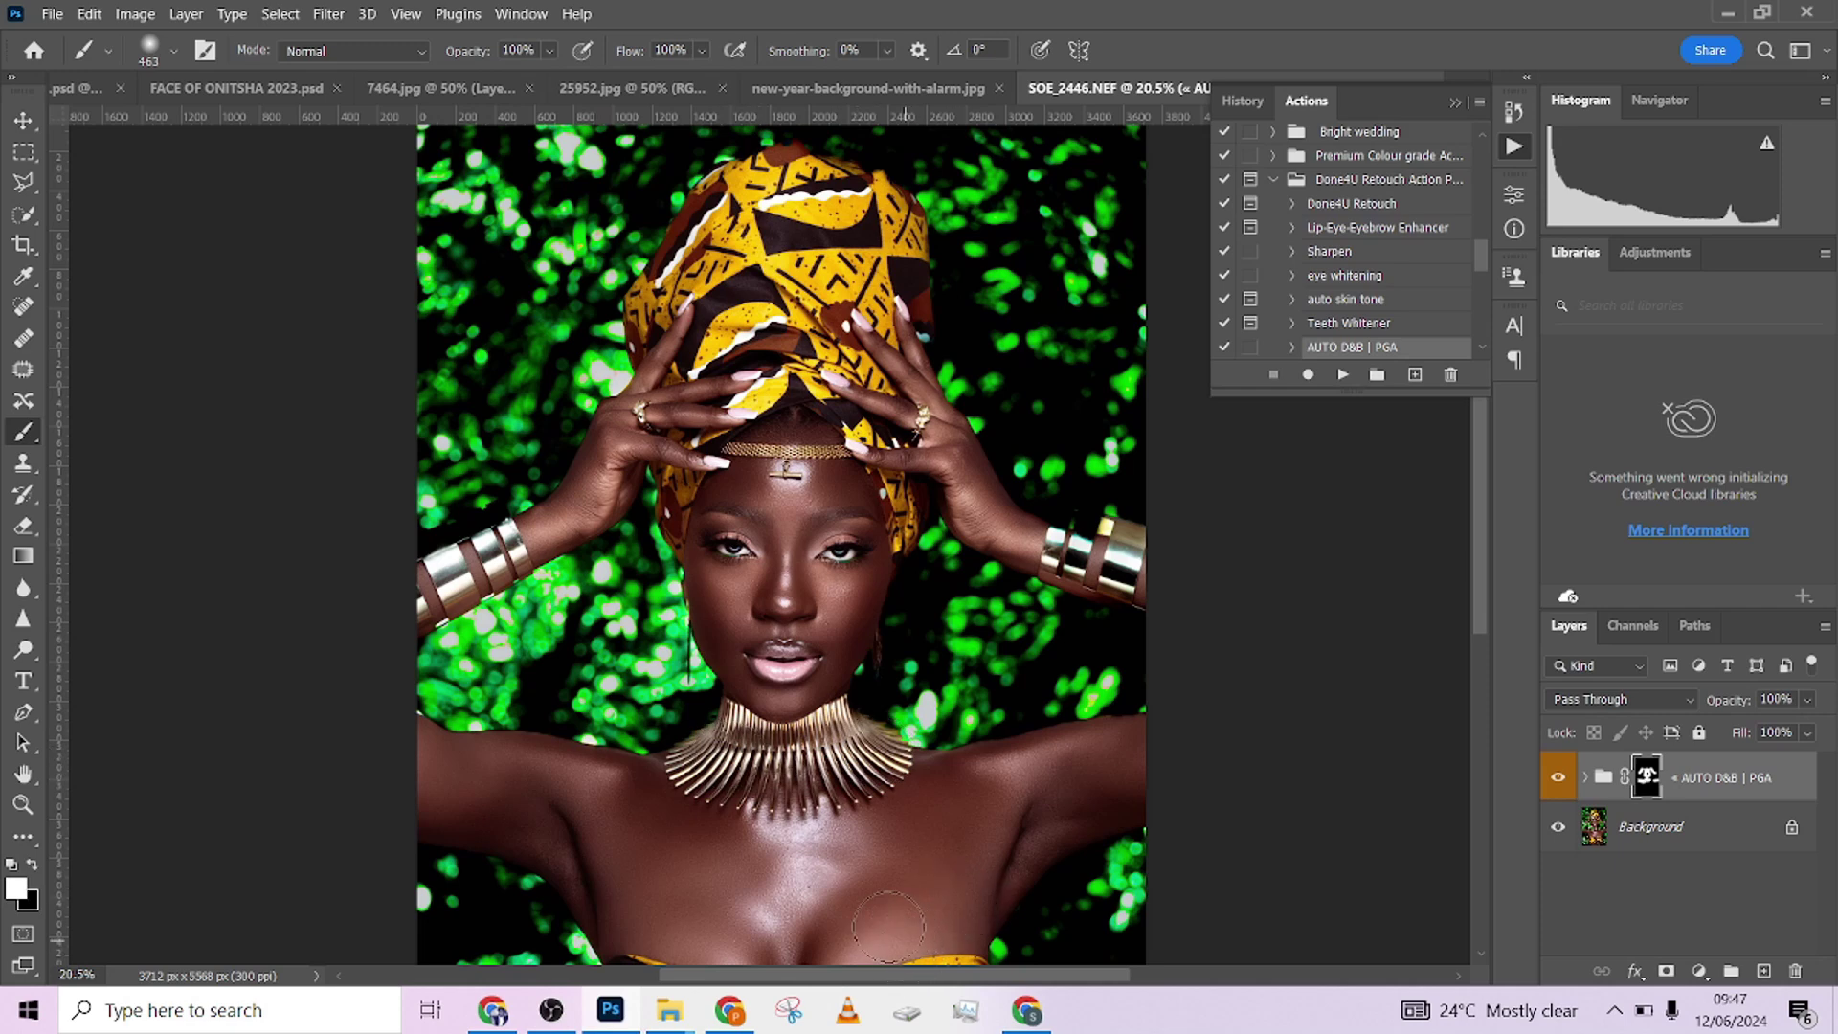
{"action": "left_click_drag", "start_coordinate": [838, 813], "coordinate": [836, 709]}
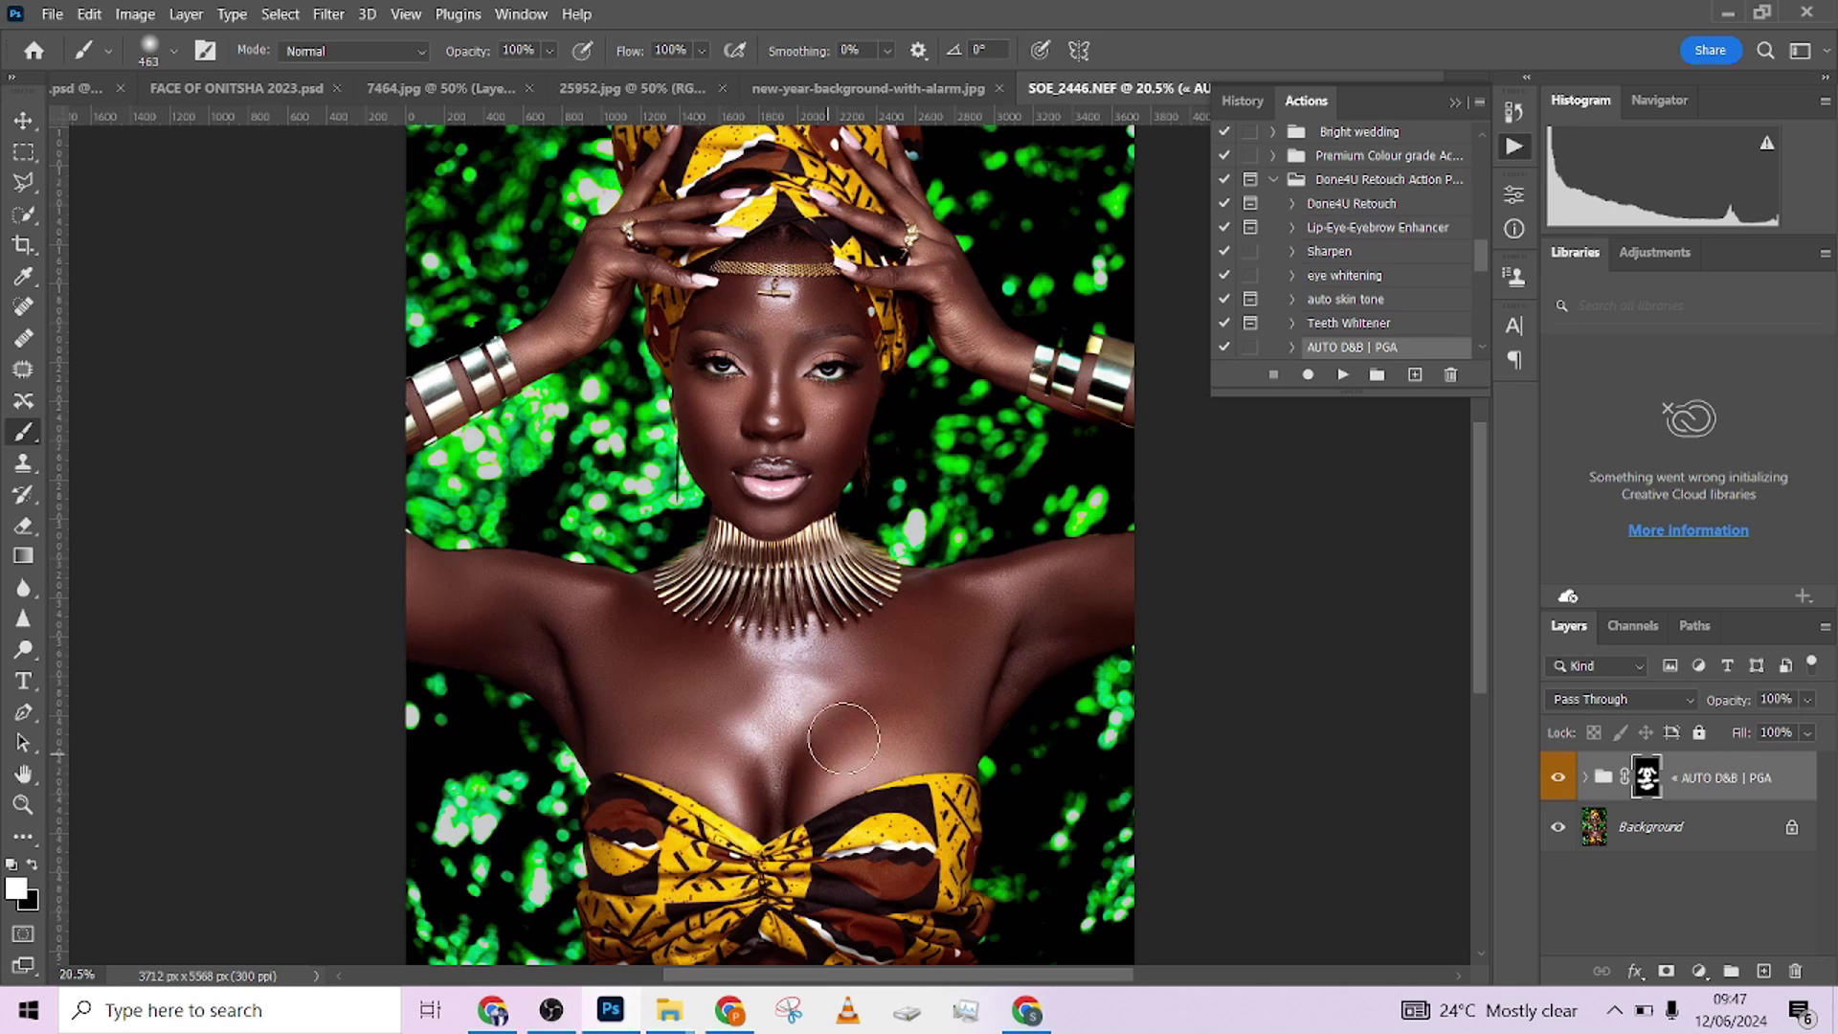
{"action": "key", "text": "x"}
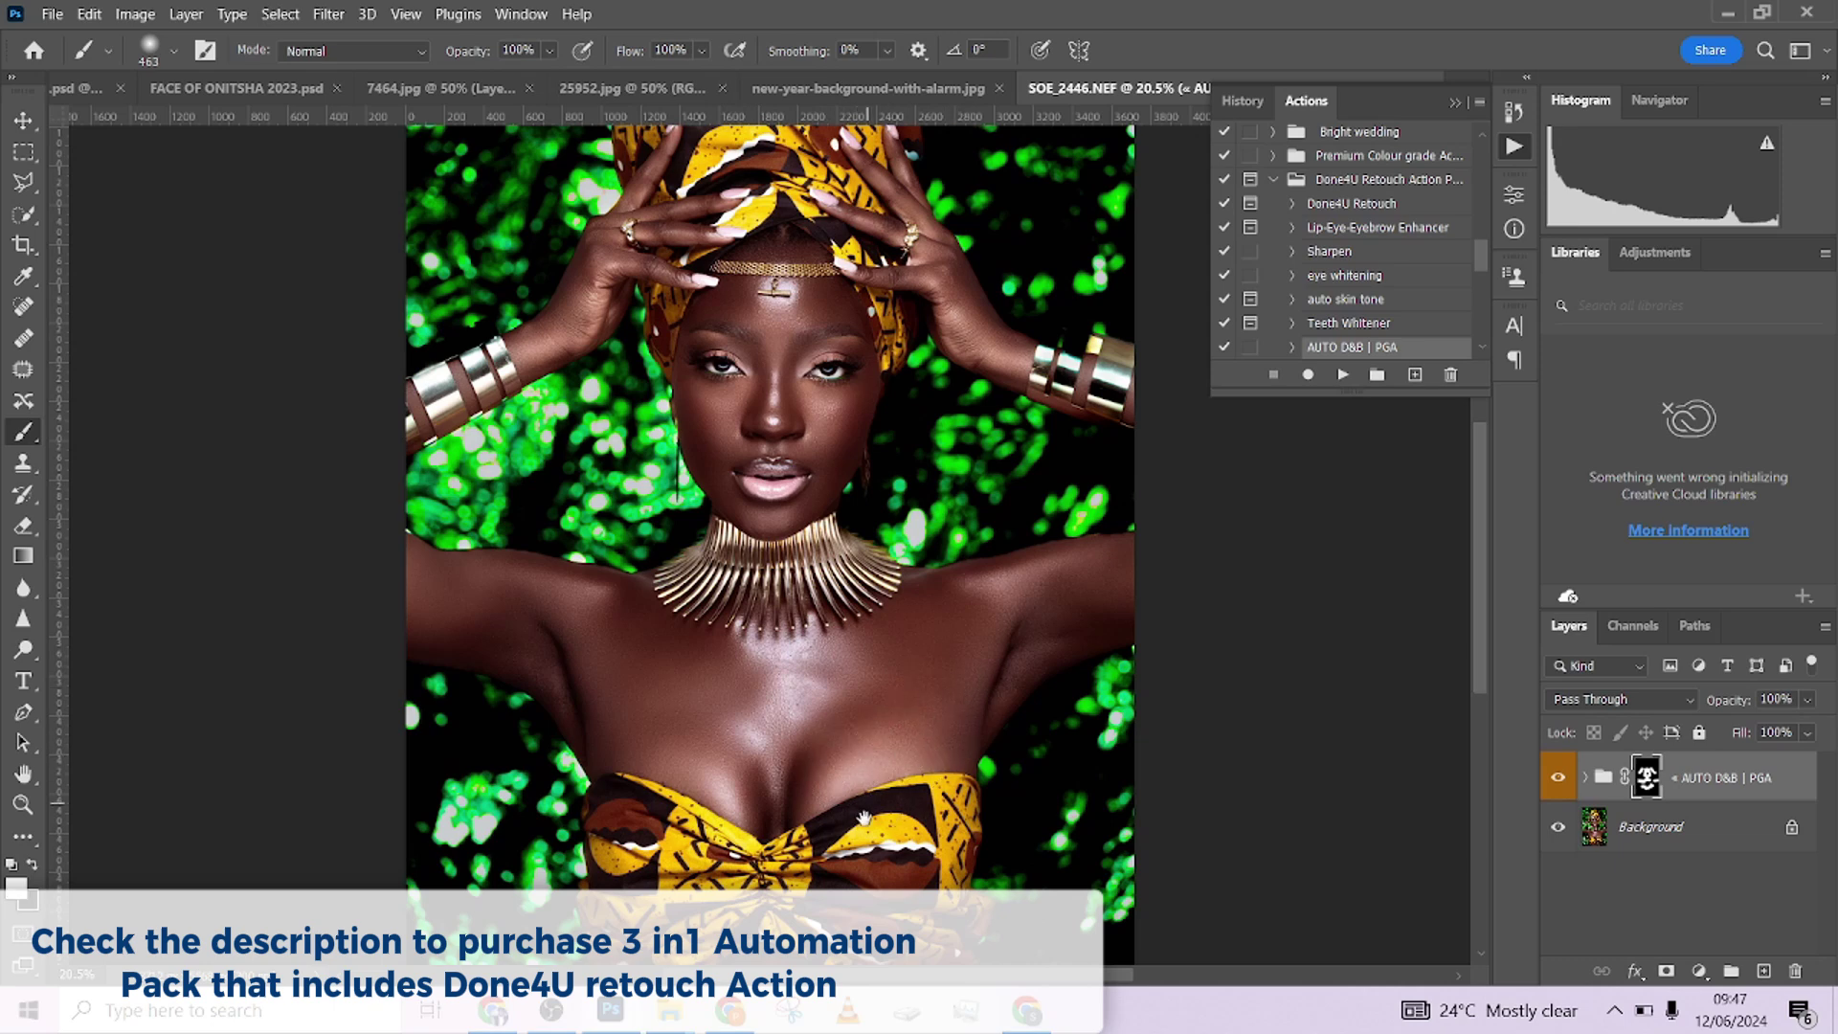
Step: Compare the full portrait and the face close up with the AUTO D&B | PGA group hidden and shown
{"action": "scroll", "coordinate": [864, 819], "scroll_direction": "down", "scroll_amount": 5}
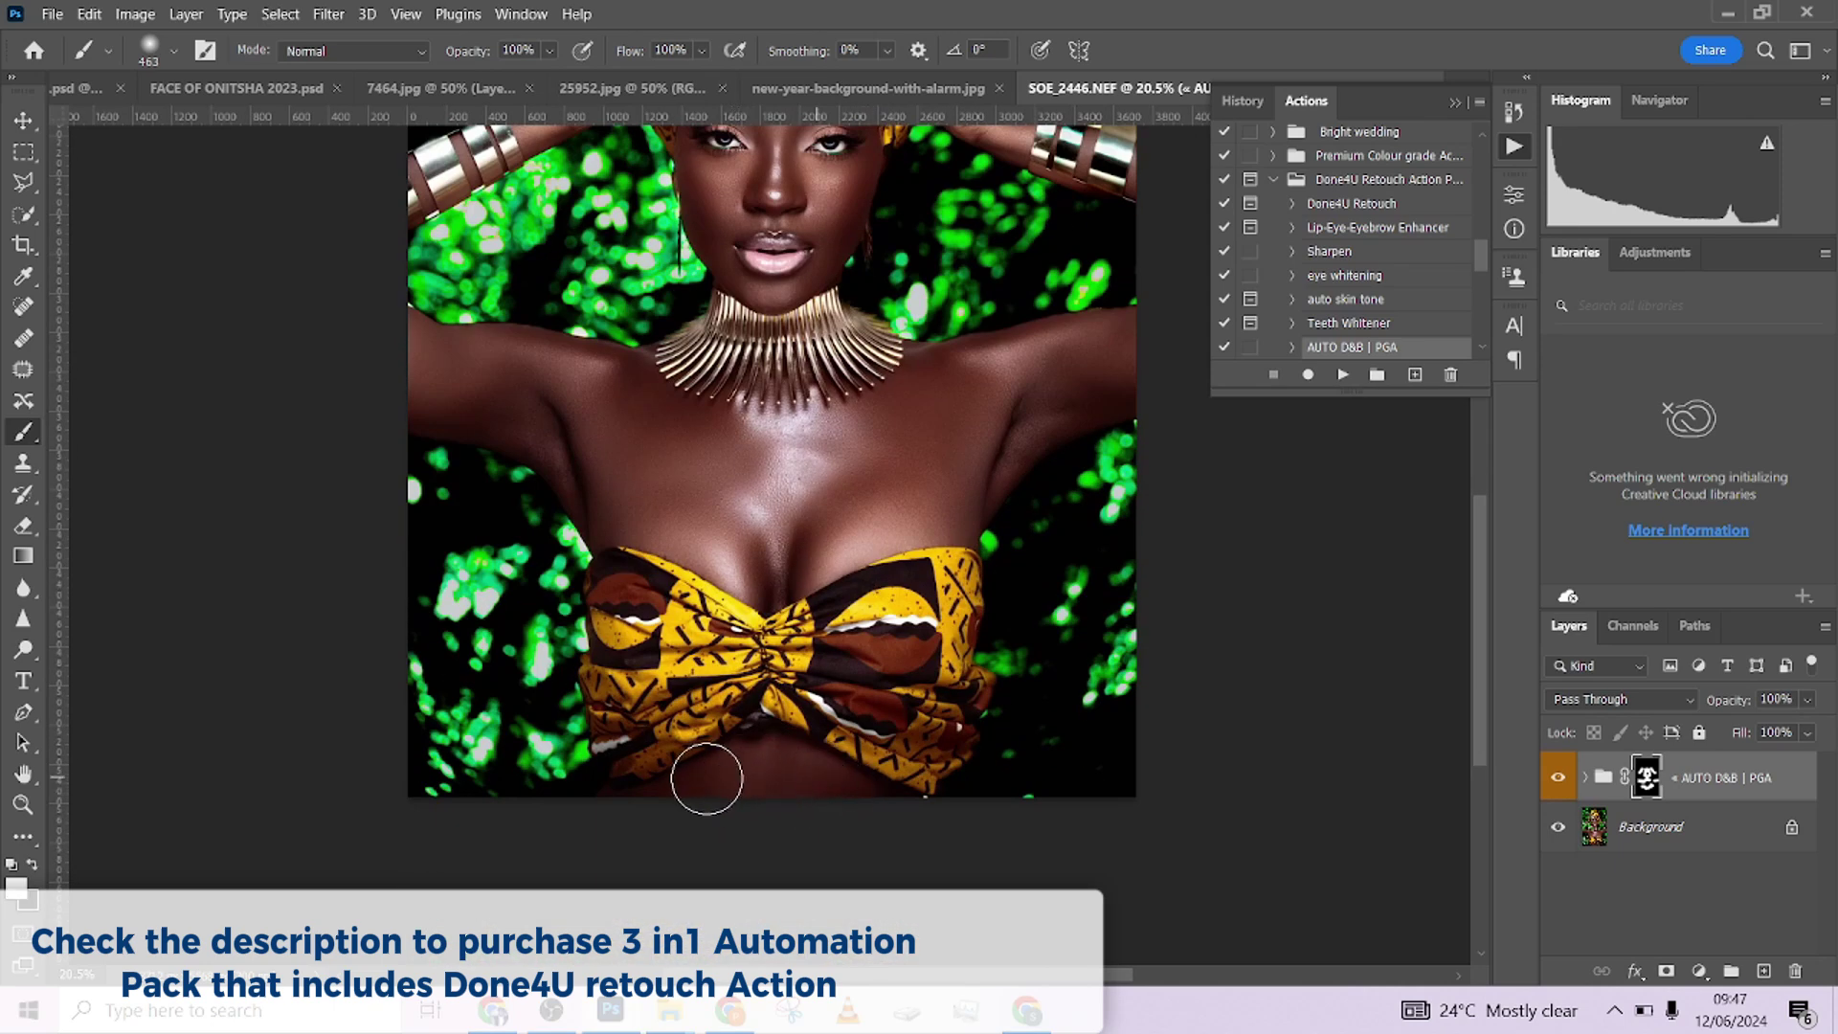
{"action": "scroll", "coordinate": [831, 826], "scroll_direction": "down", "scroll_amount": 2}
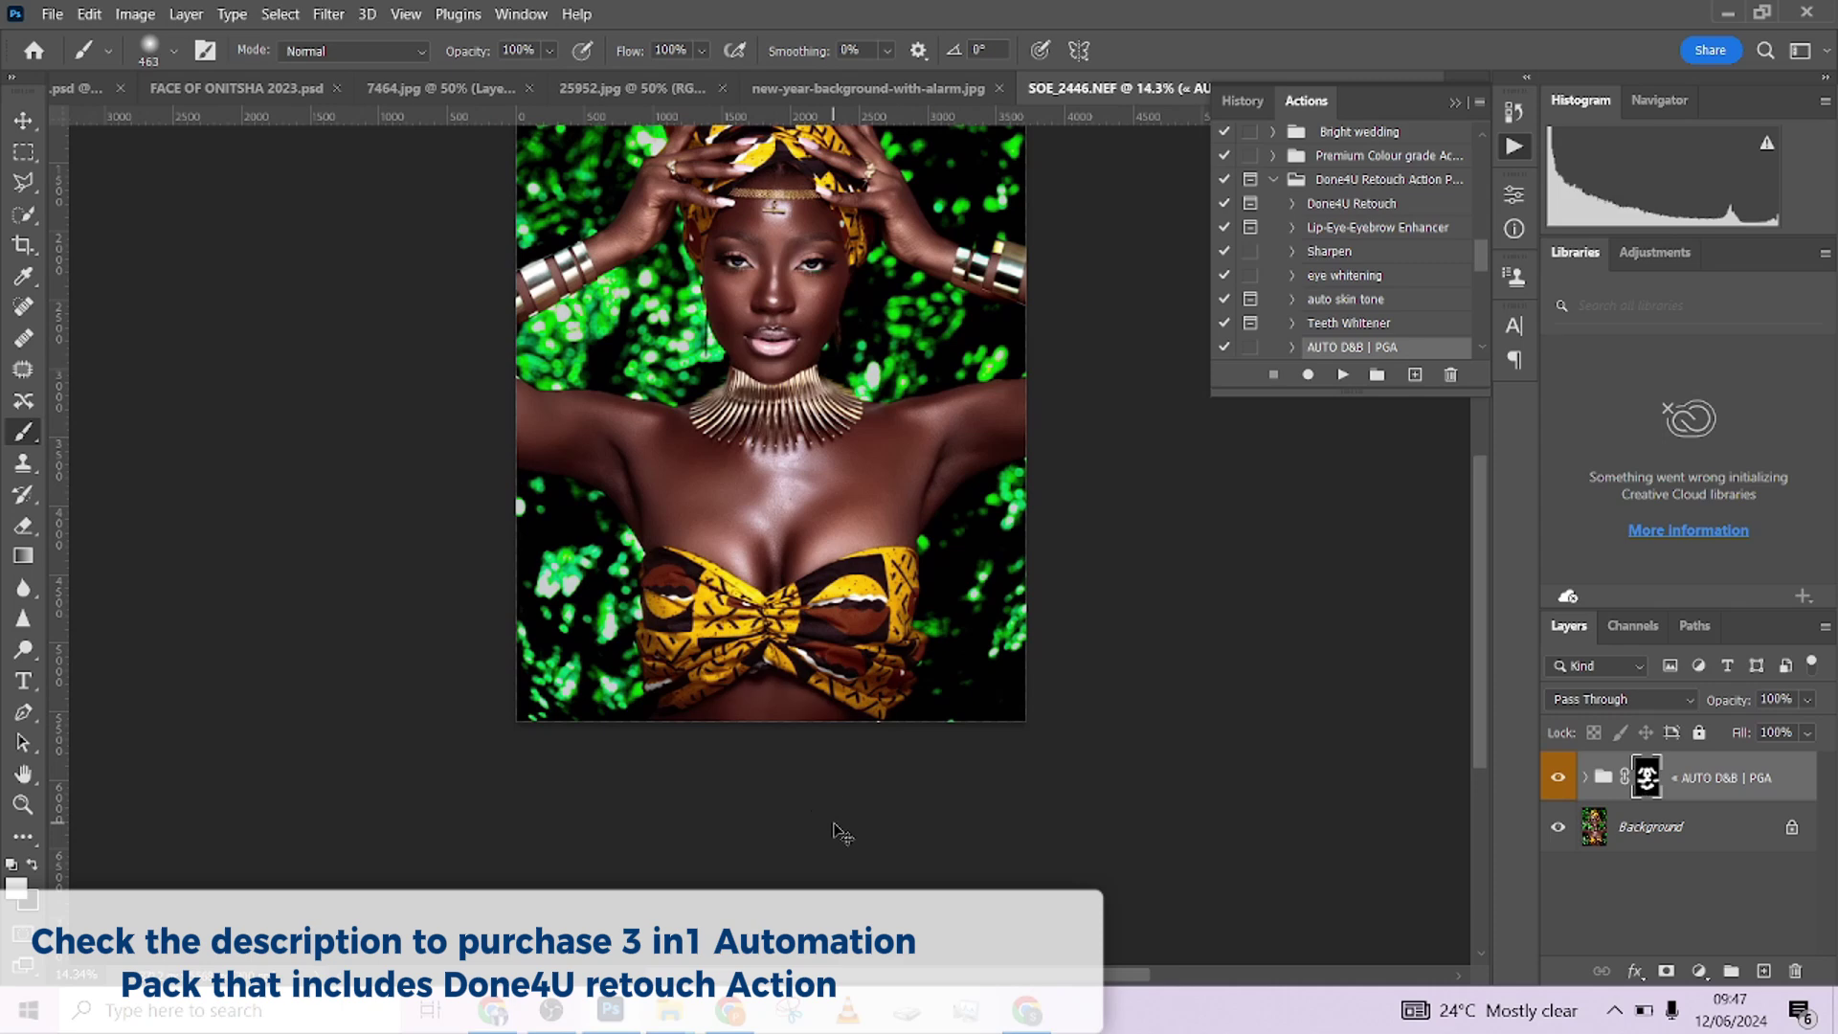
{"action": "left_click_drag", "start_coordinate": [758, 577], "coordinate": [758, 854]}
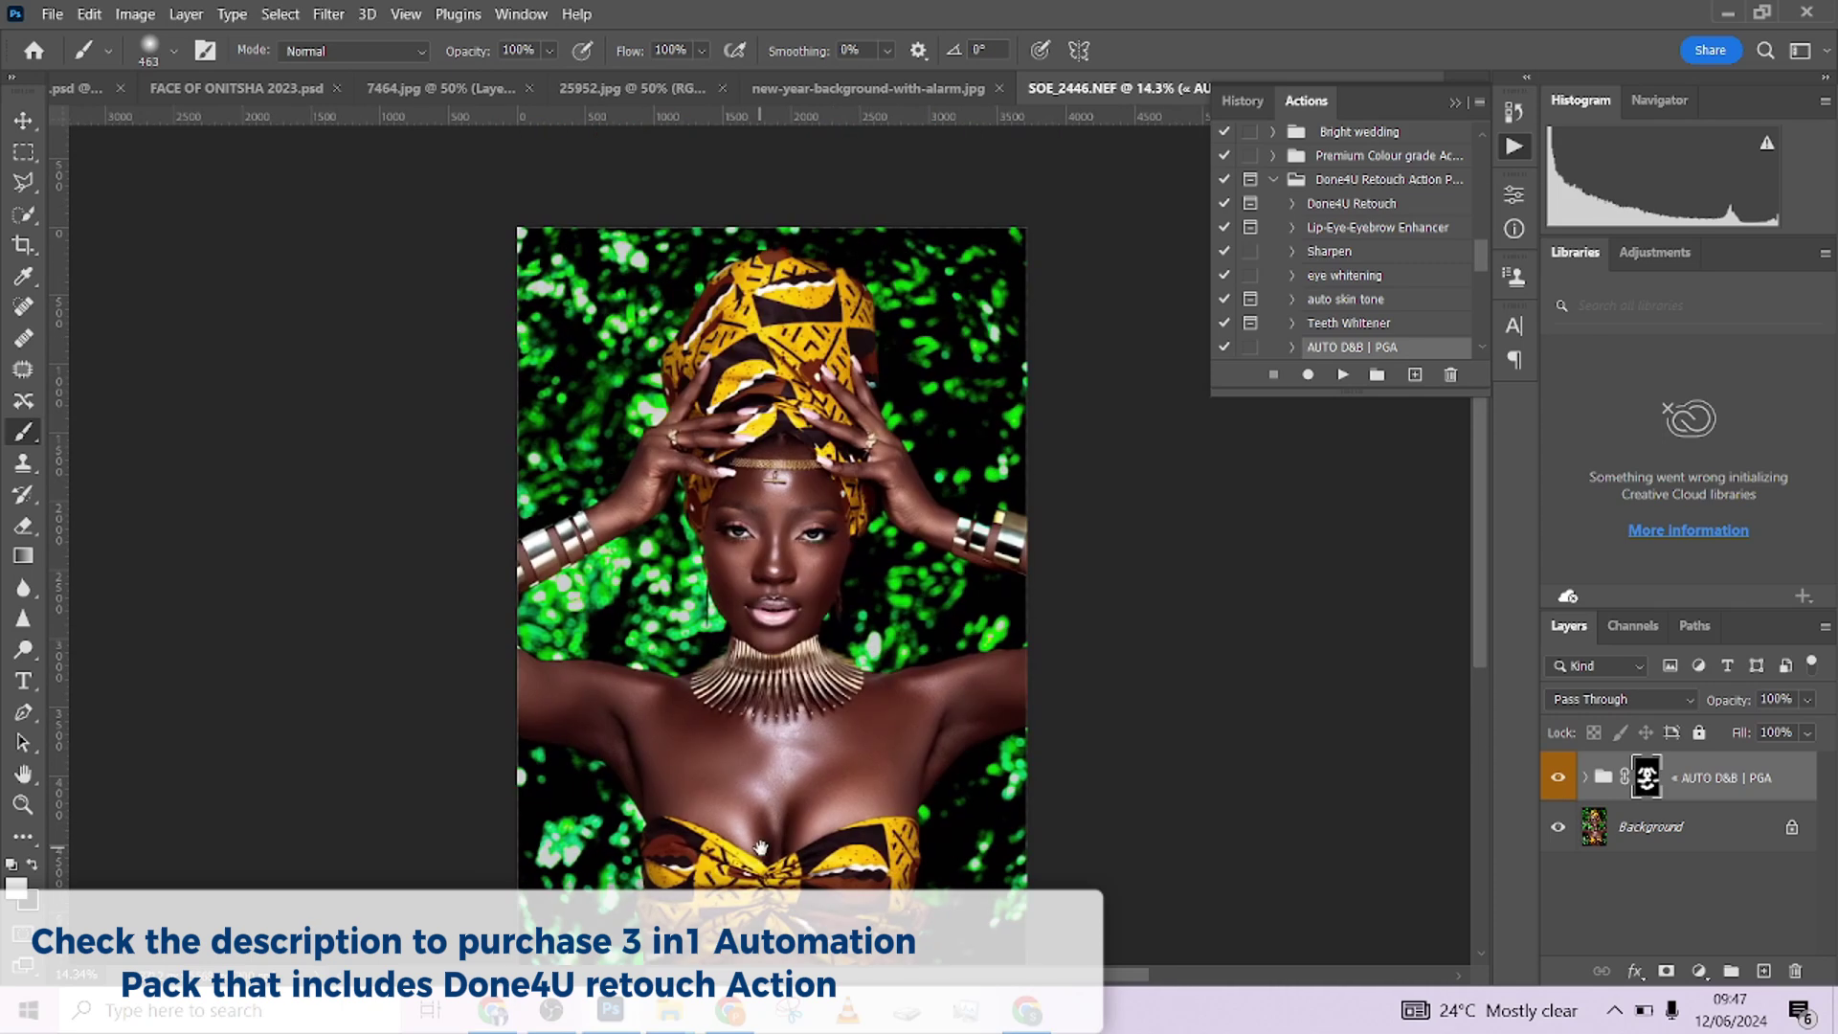
{"action": "left_click", "coordinate": [1558, 779]}
{"action": "left_click", "coordinate": [1559, 779]}
{"action": "scroll", "coordinate": [704, 565], "scroll_direction": "up", "scroll_amount": 5}
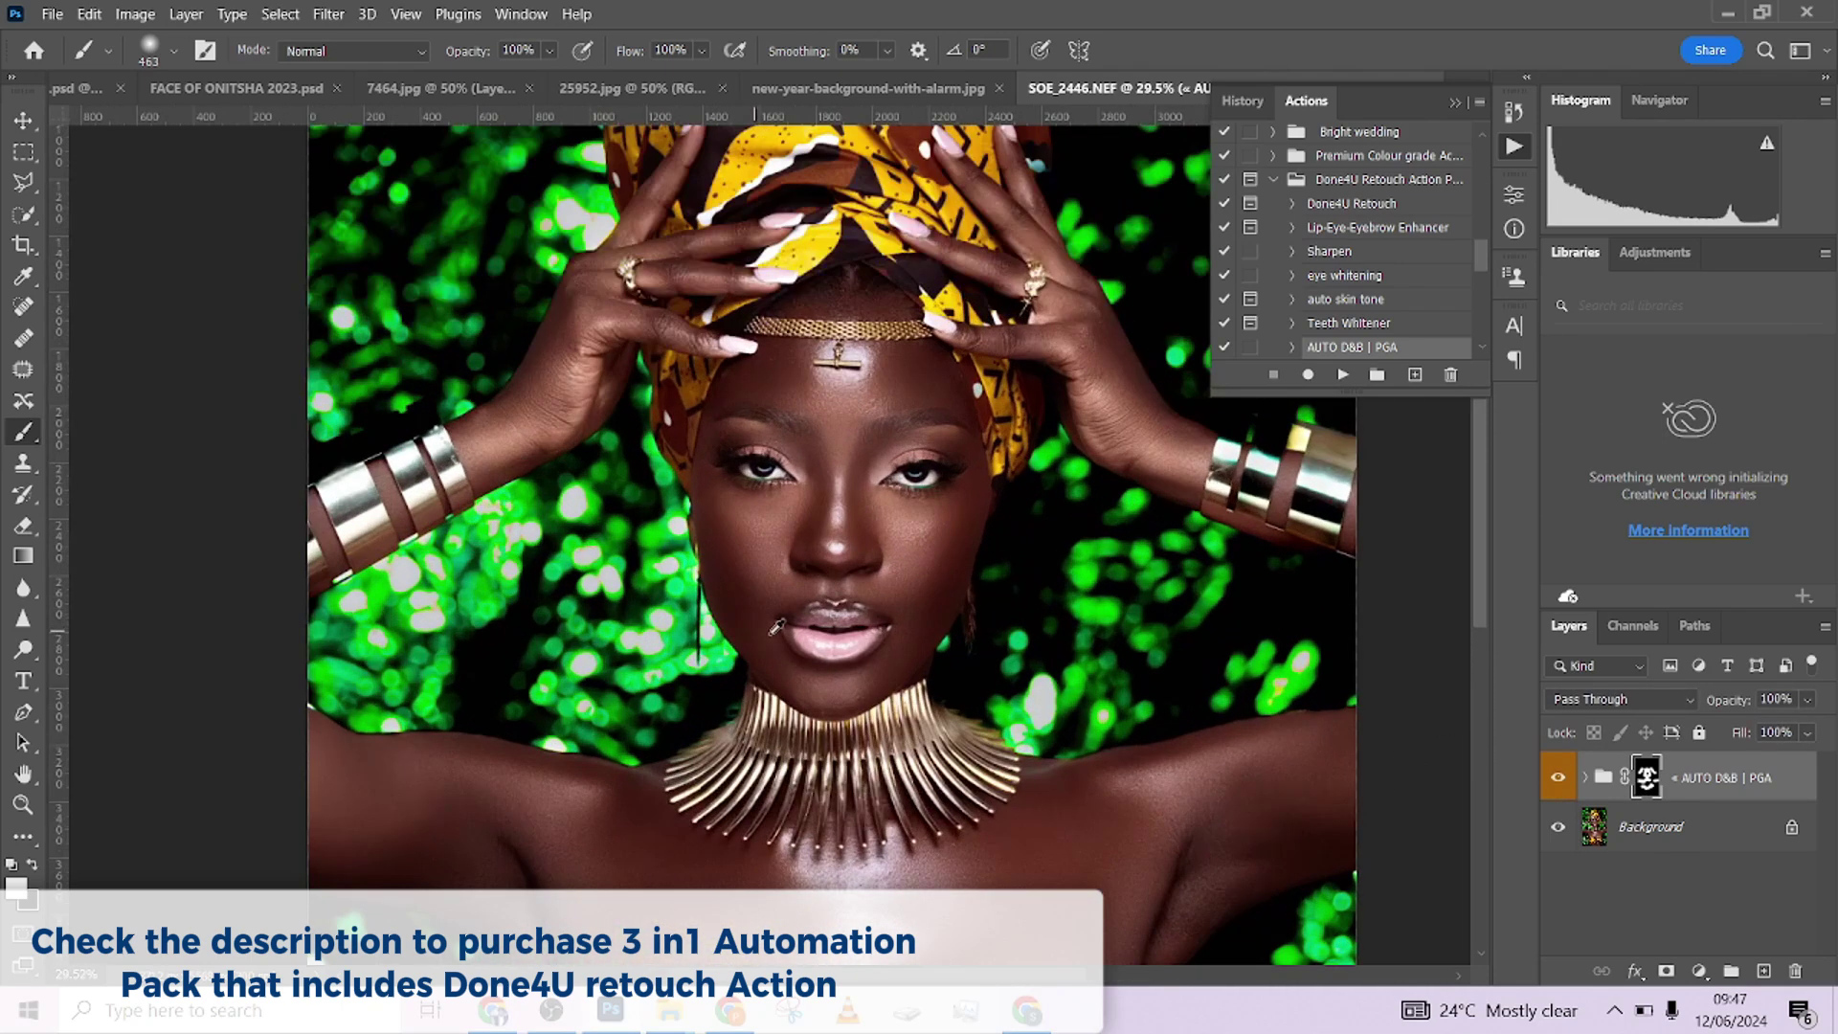
{"action": "left_click", "coordinate": [1559, 778]}
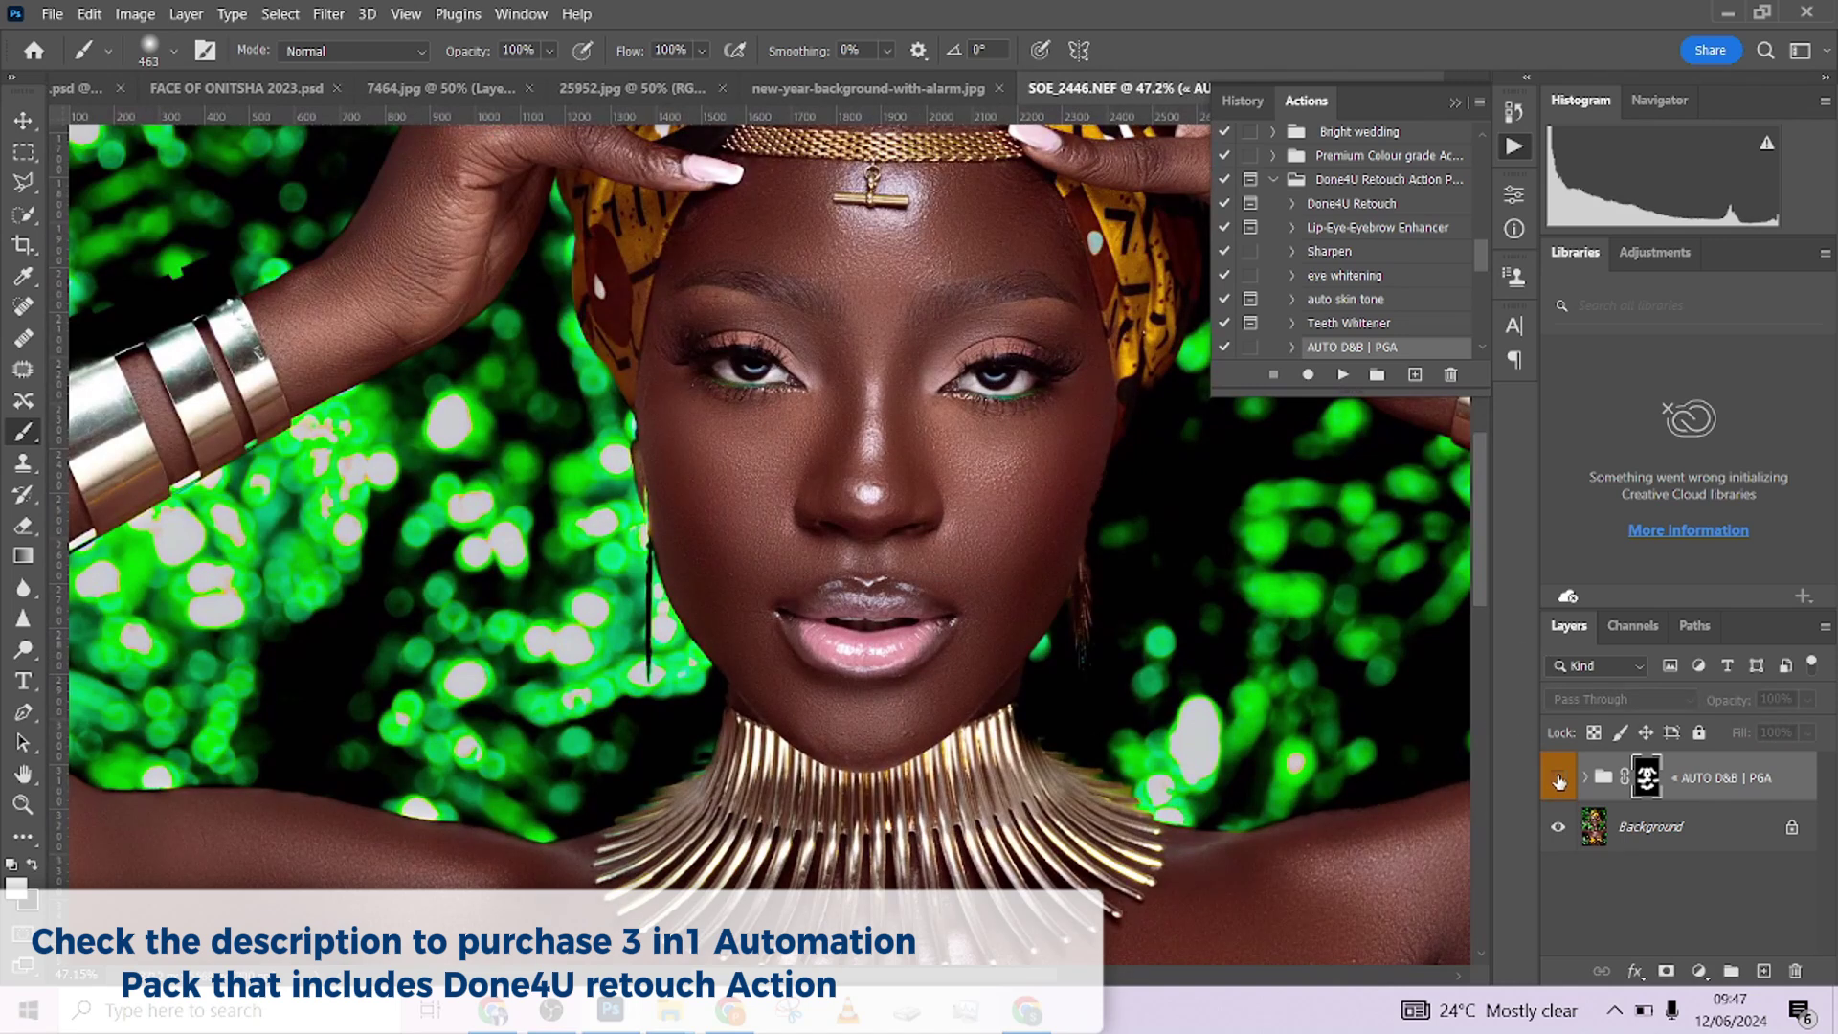
{"action": "left_click", "coordinate": [1558, 778]}
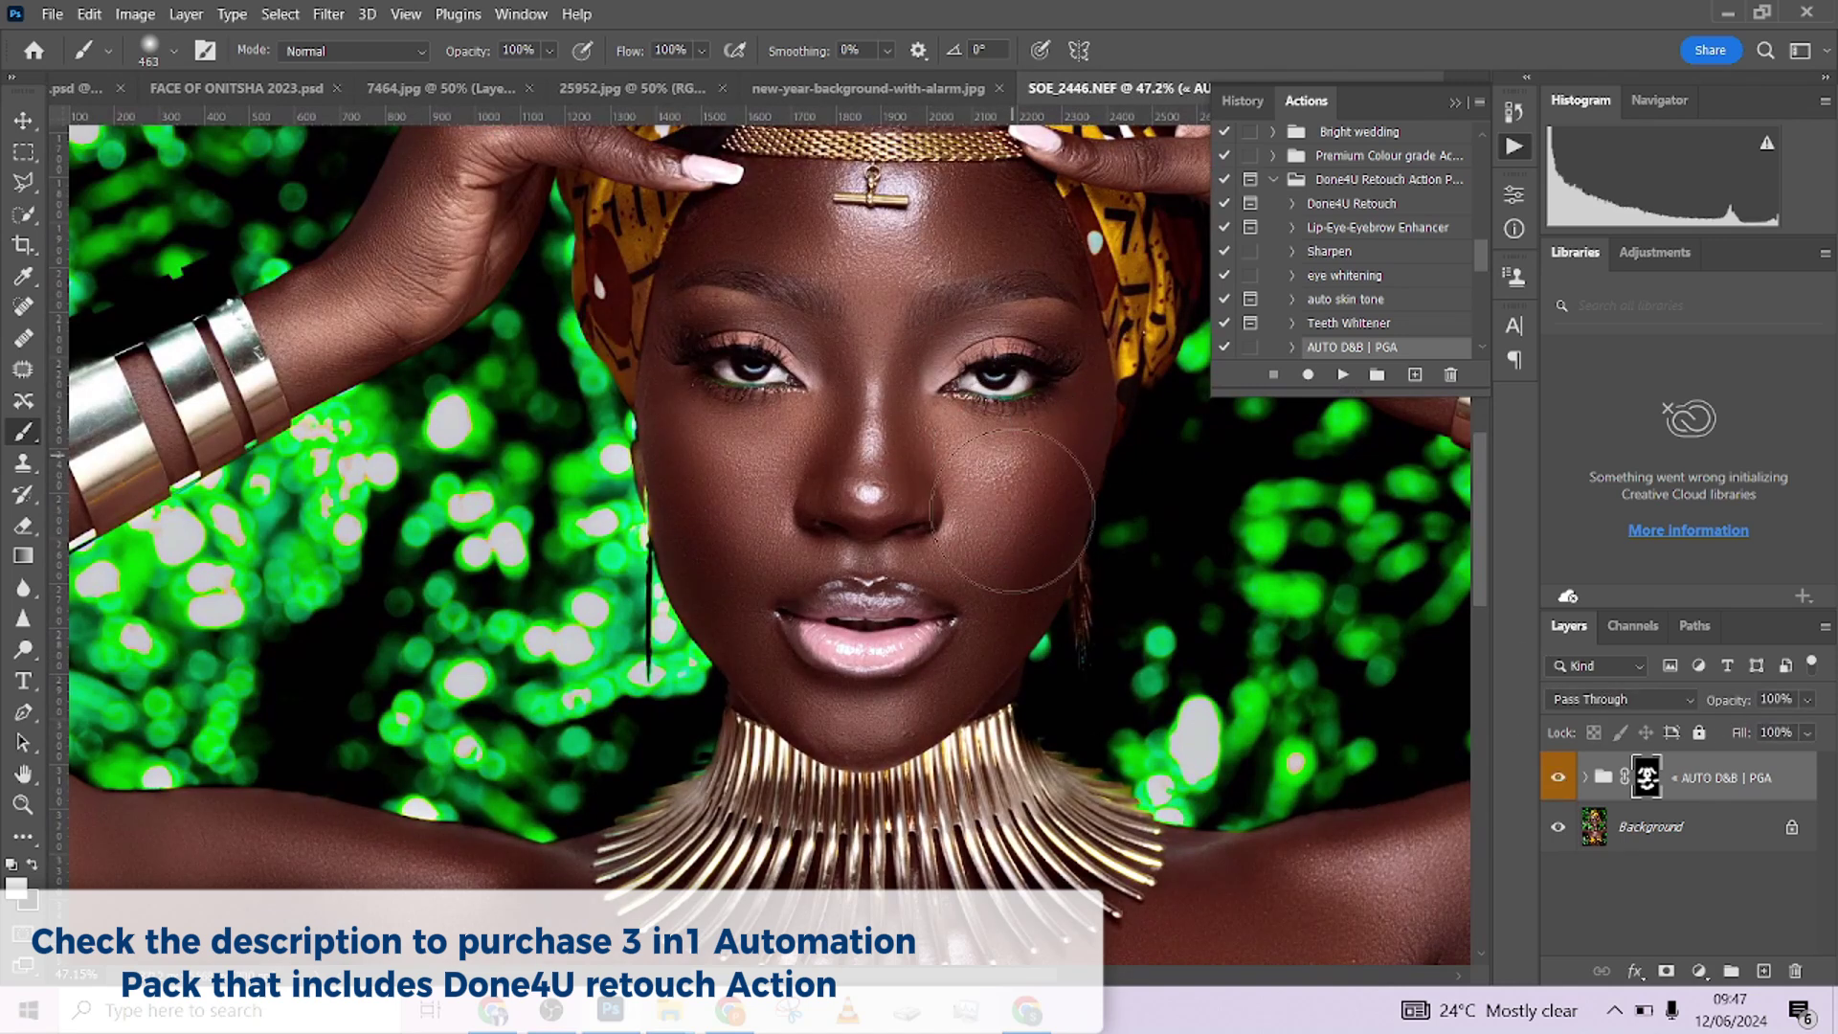
Step: Lower the AUTO D&B | PGA group's opacity to 51% and compare the portrait with the group hidden and shown
{"action": "left_click", "coordinate": [1807, 700]}
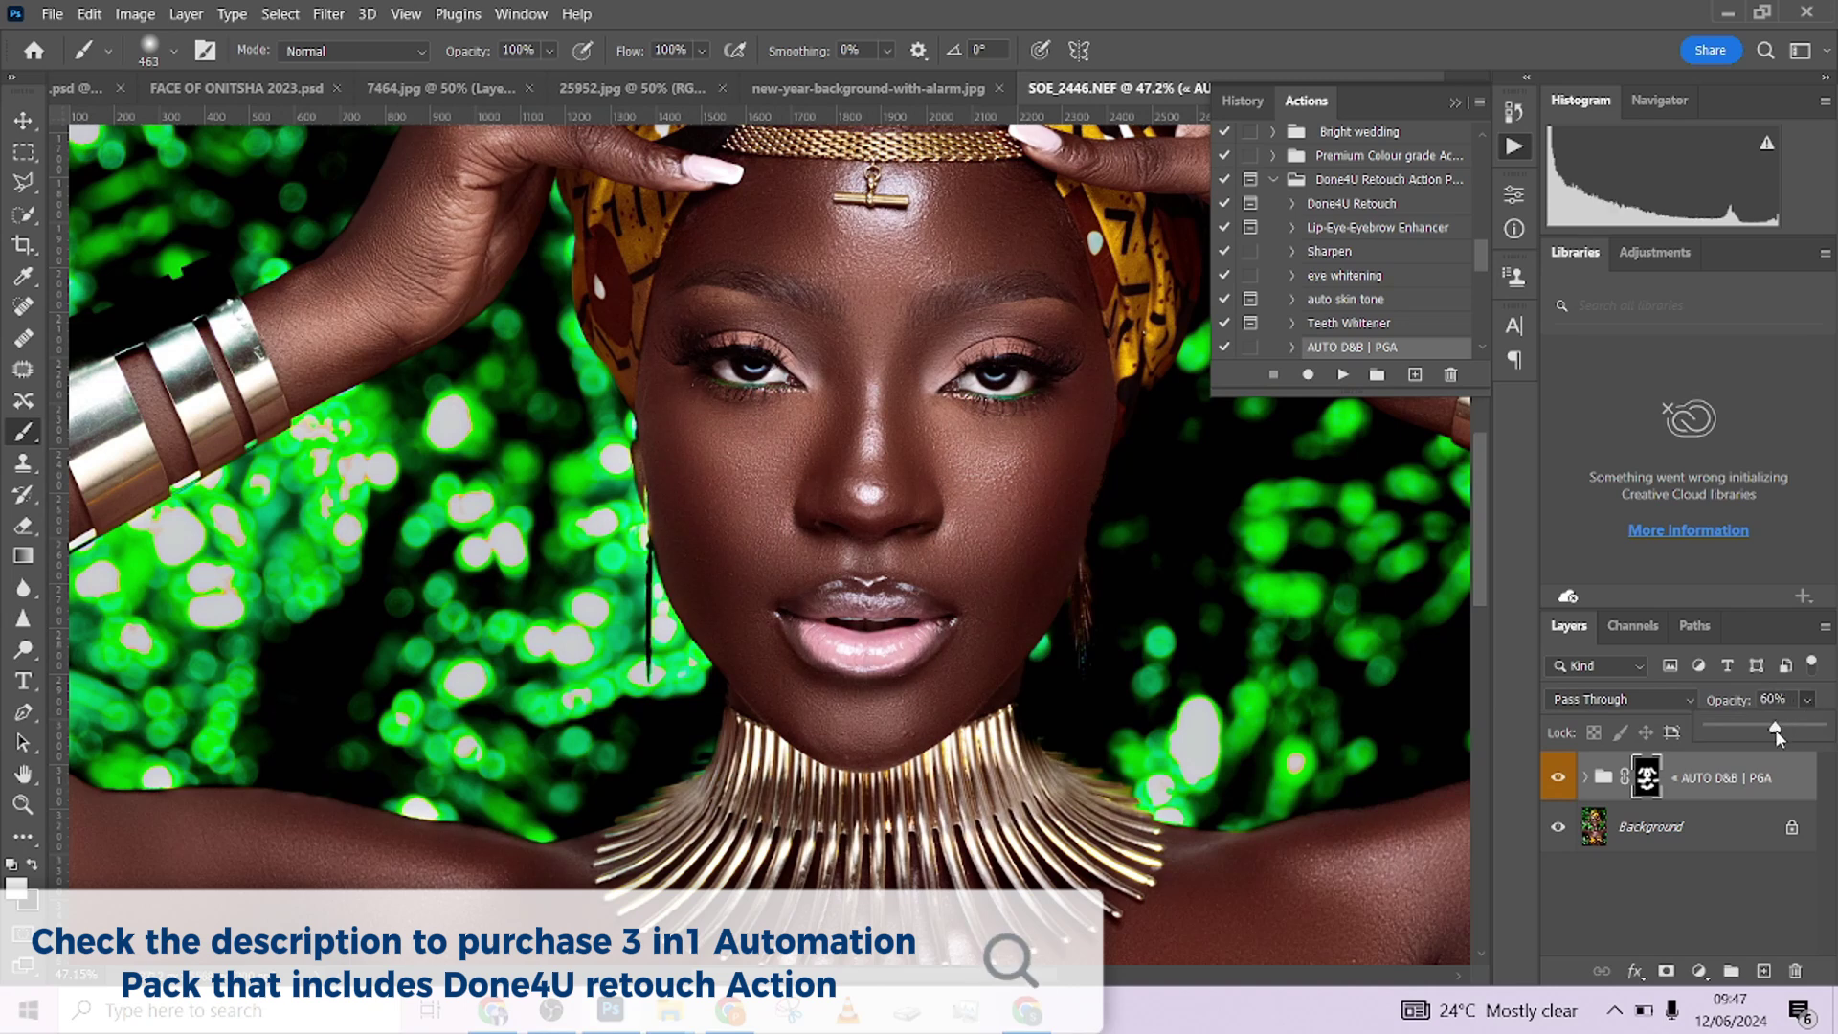
{"action": "left_click", "coordinate": [872, 439]}
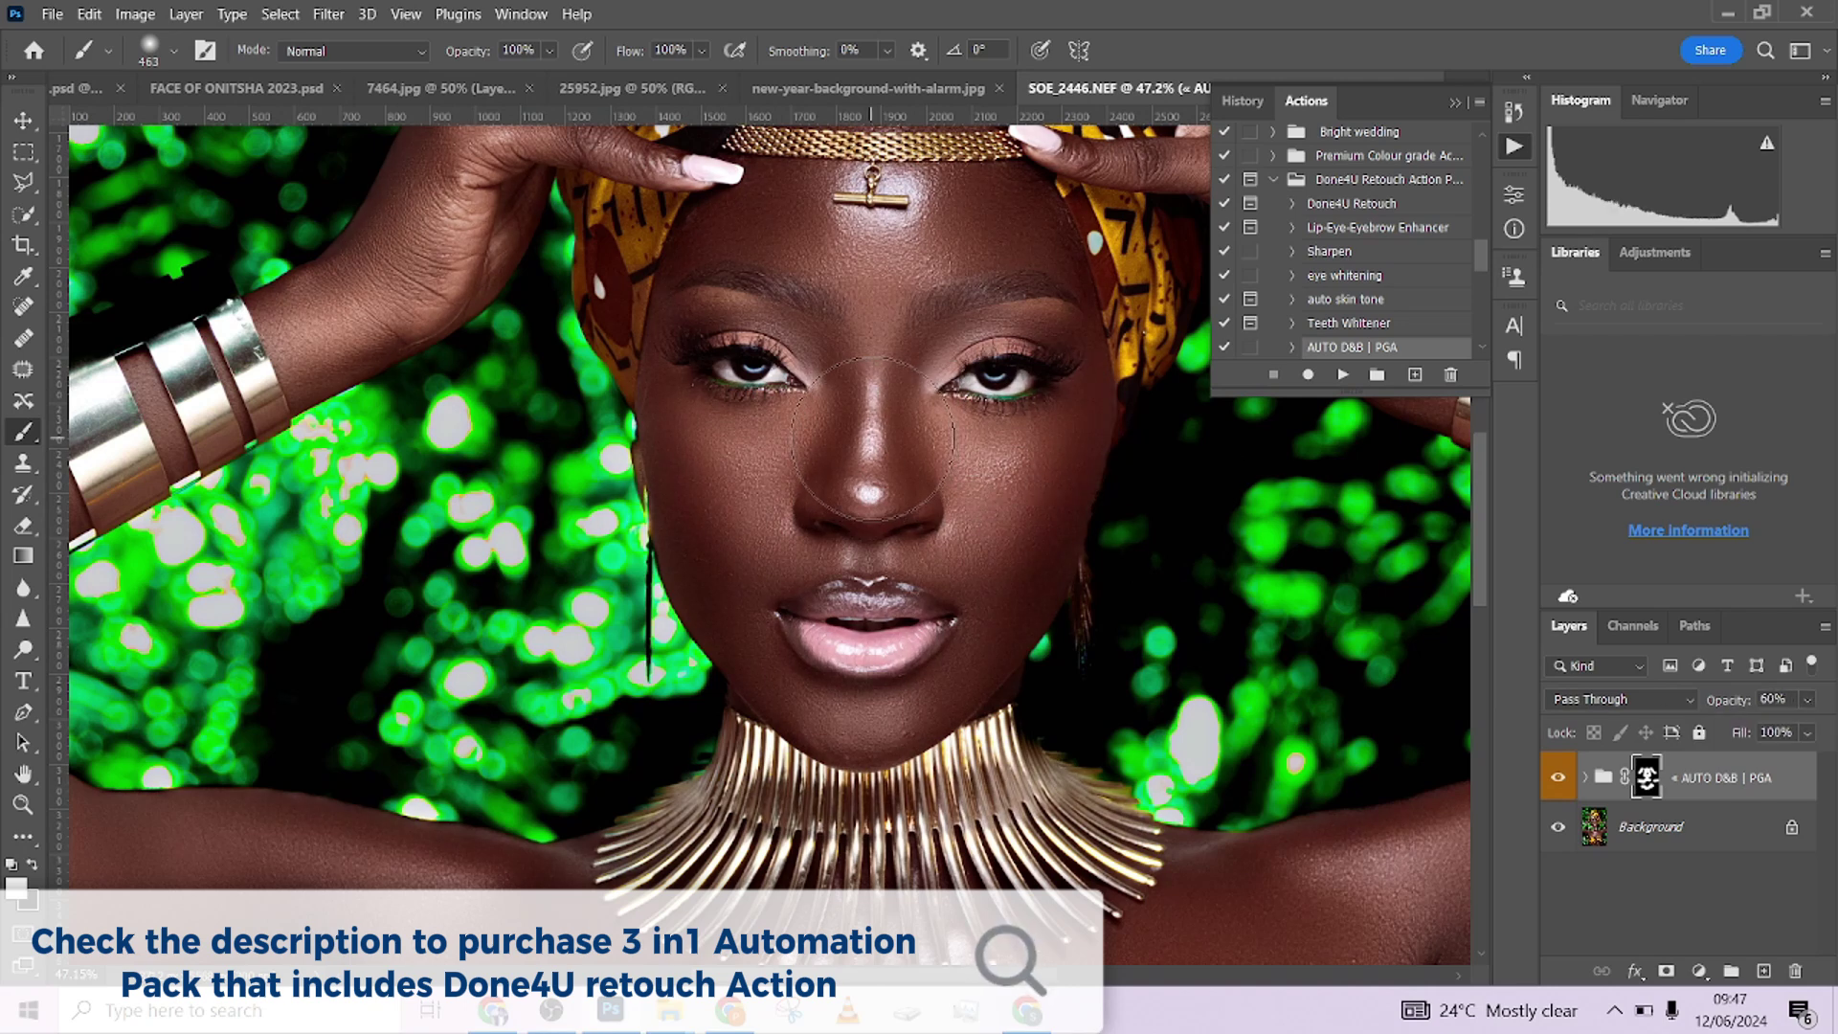
{"action": "left_click", "coordinate": [1807, 700]}
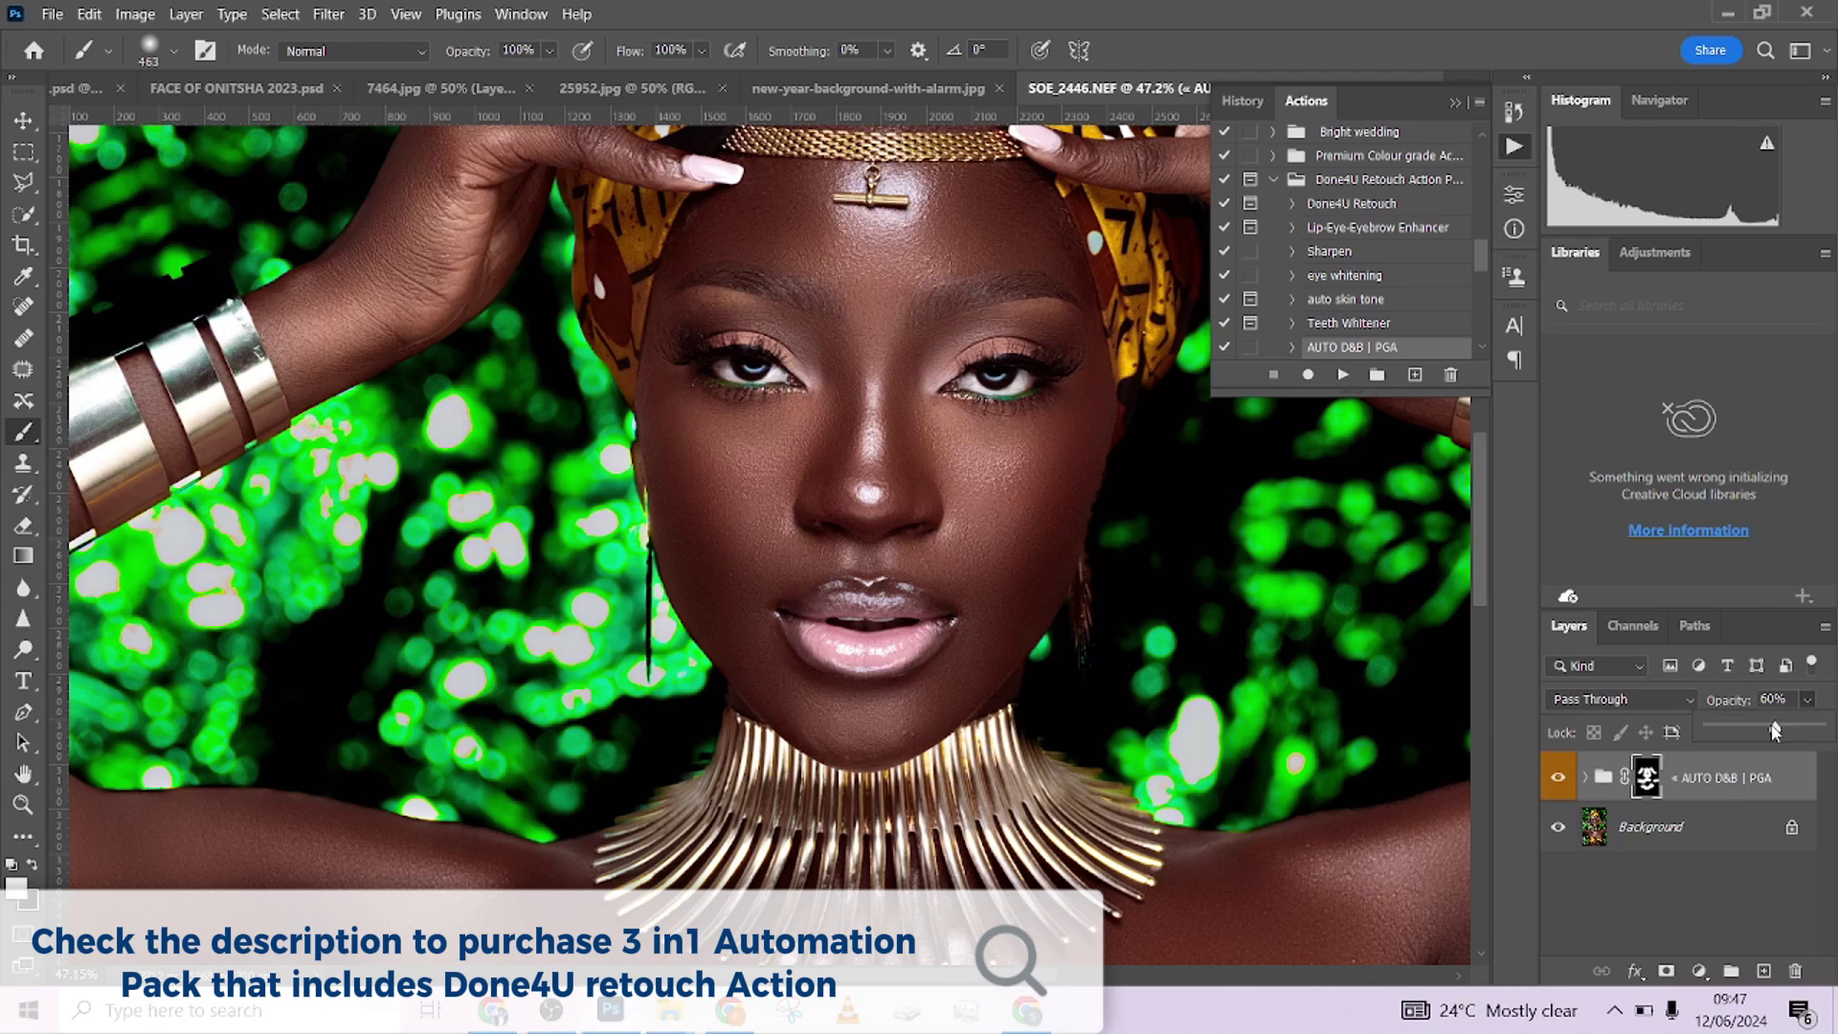
{"action": "key", "text": "ctrl+0"}
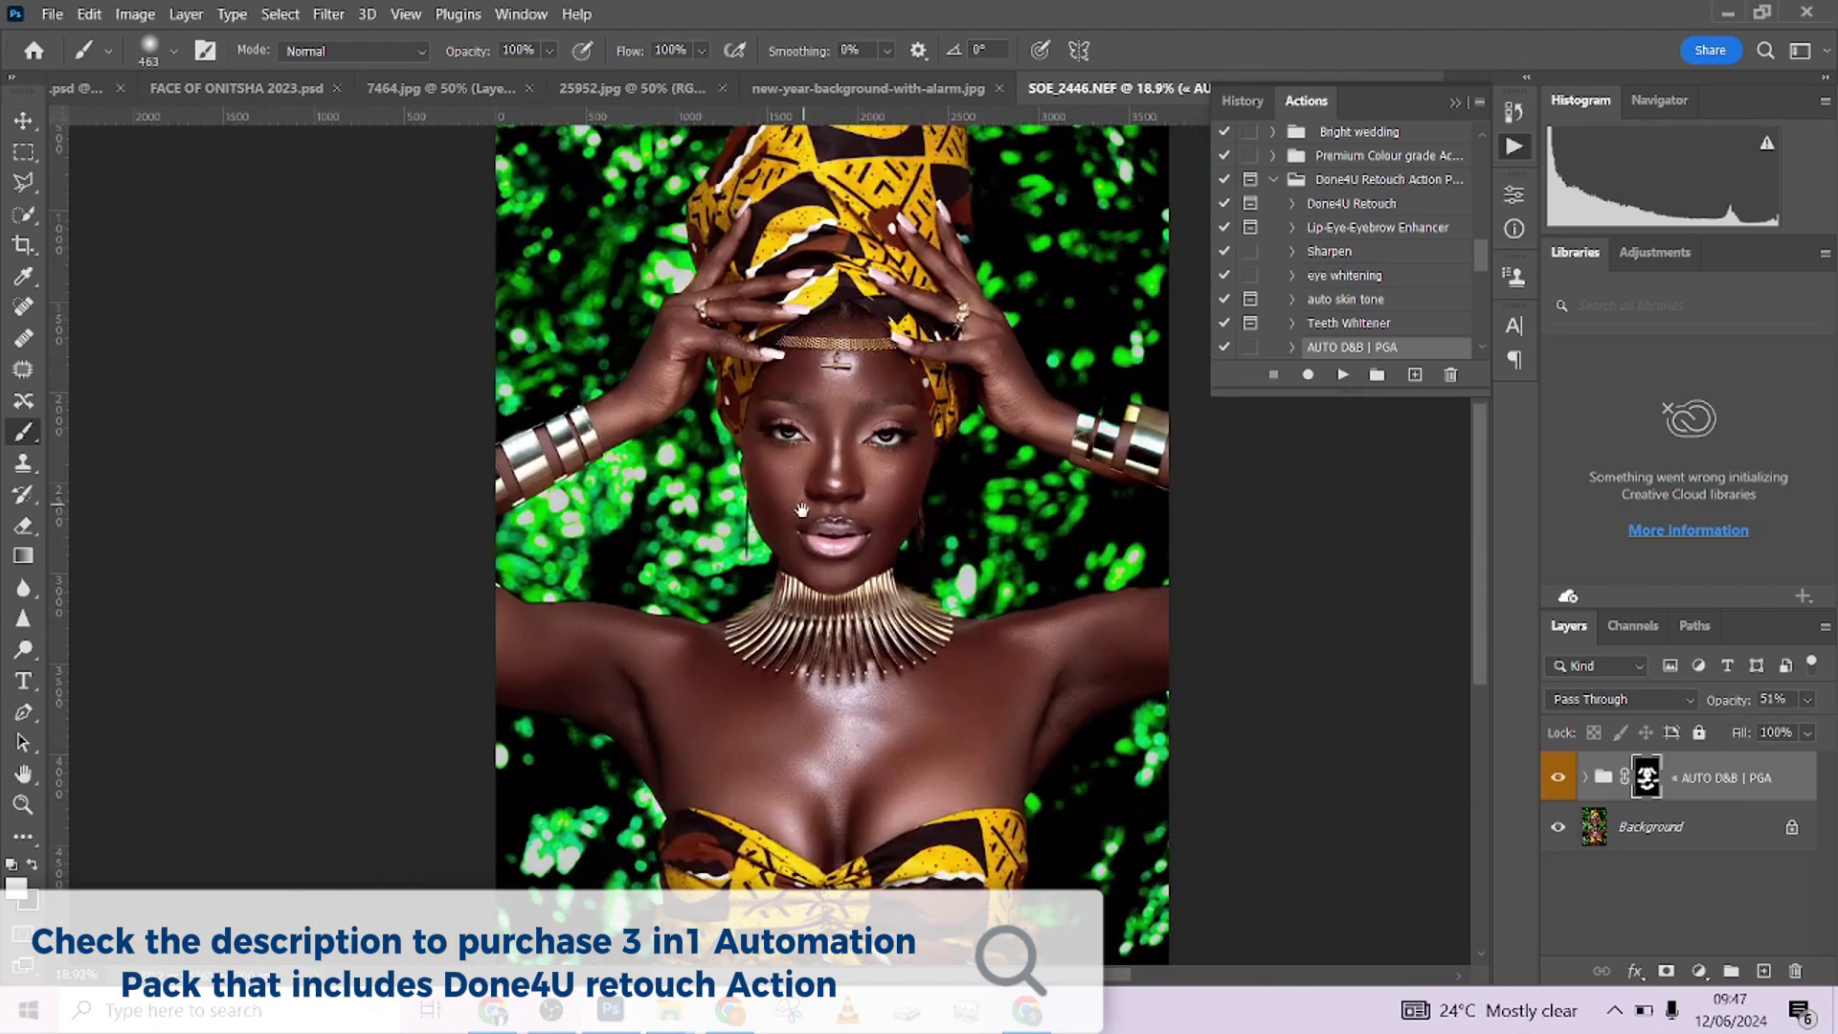
{"action": "left_click", "coordinate": [1557, 780]}
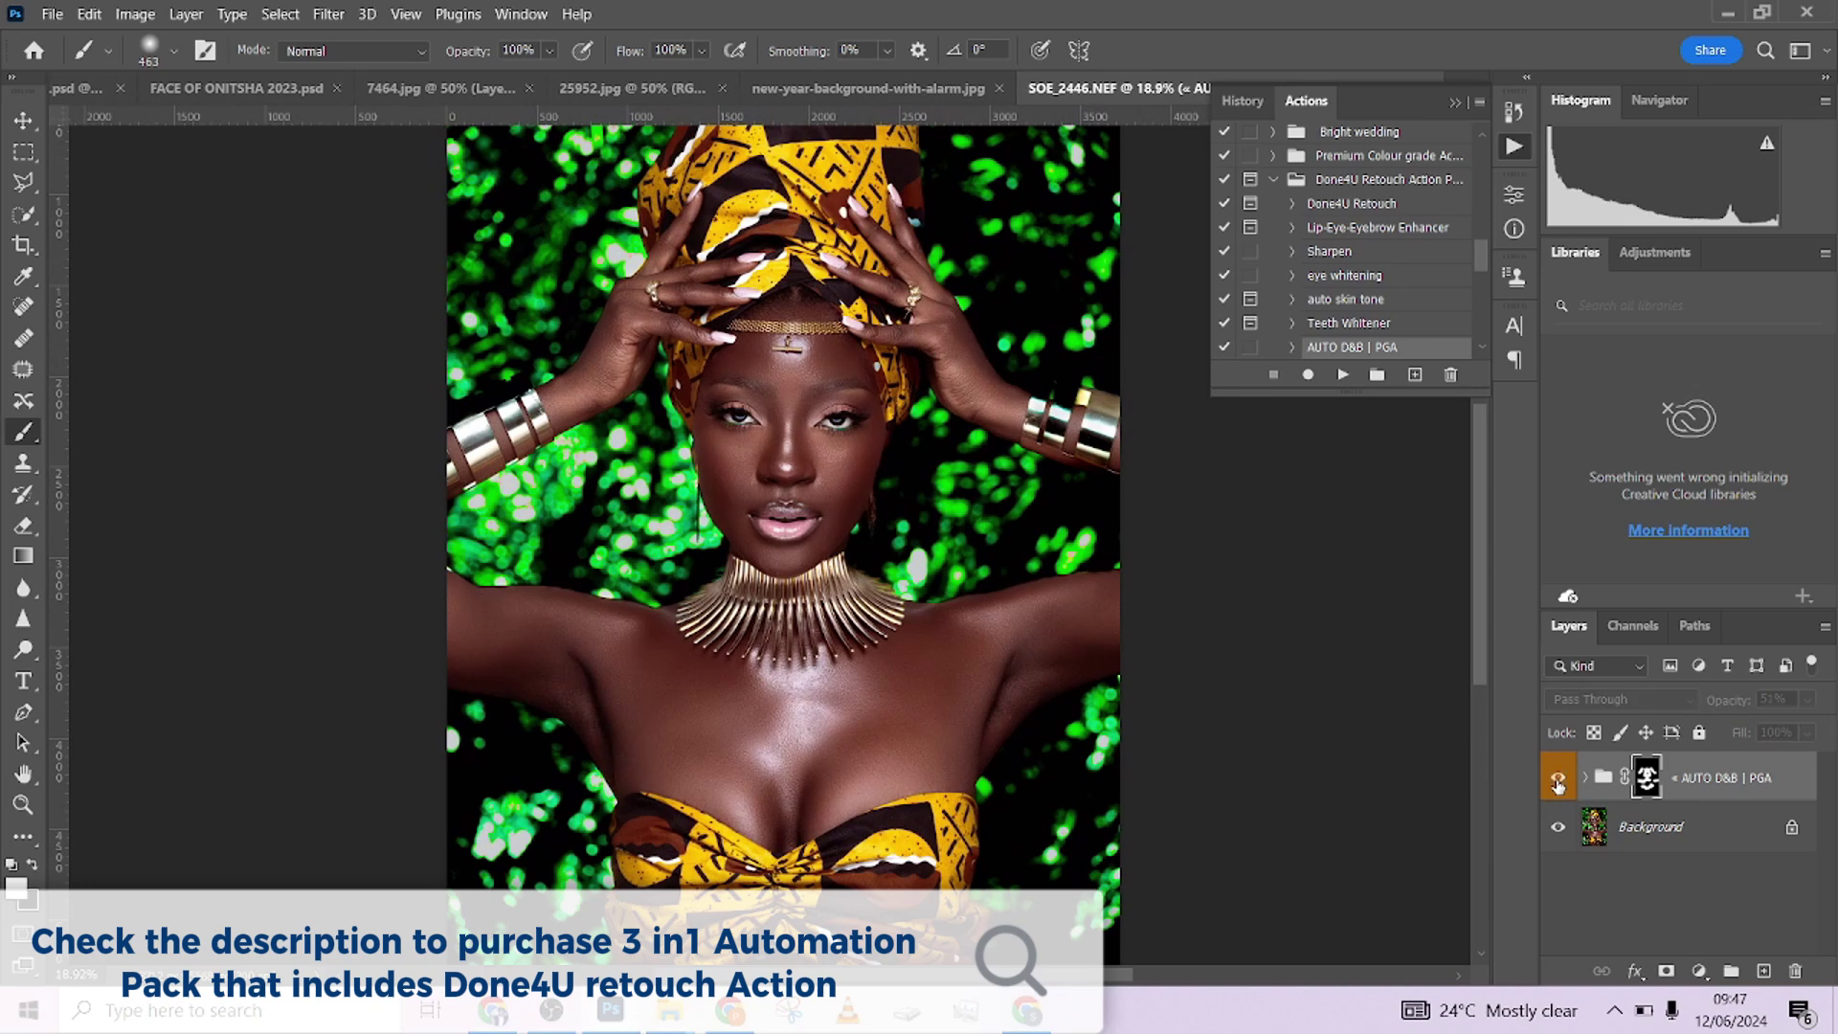
{"action": "scroll", "coordinate": [791, 481], "scroll_direction": "down", "scroll_amount": 2}
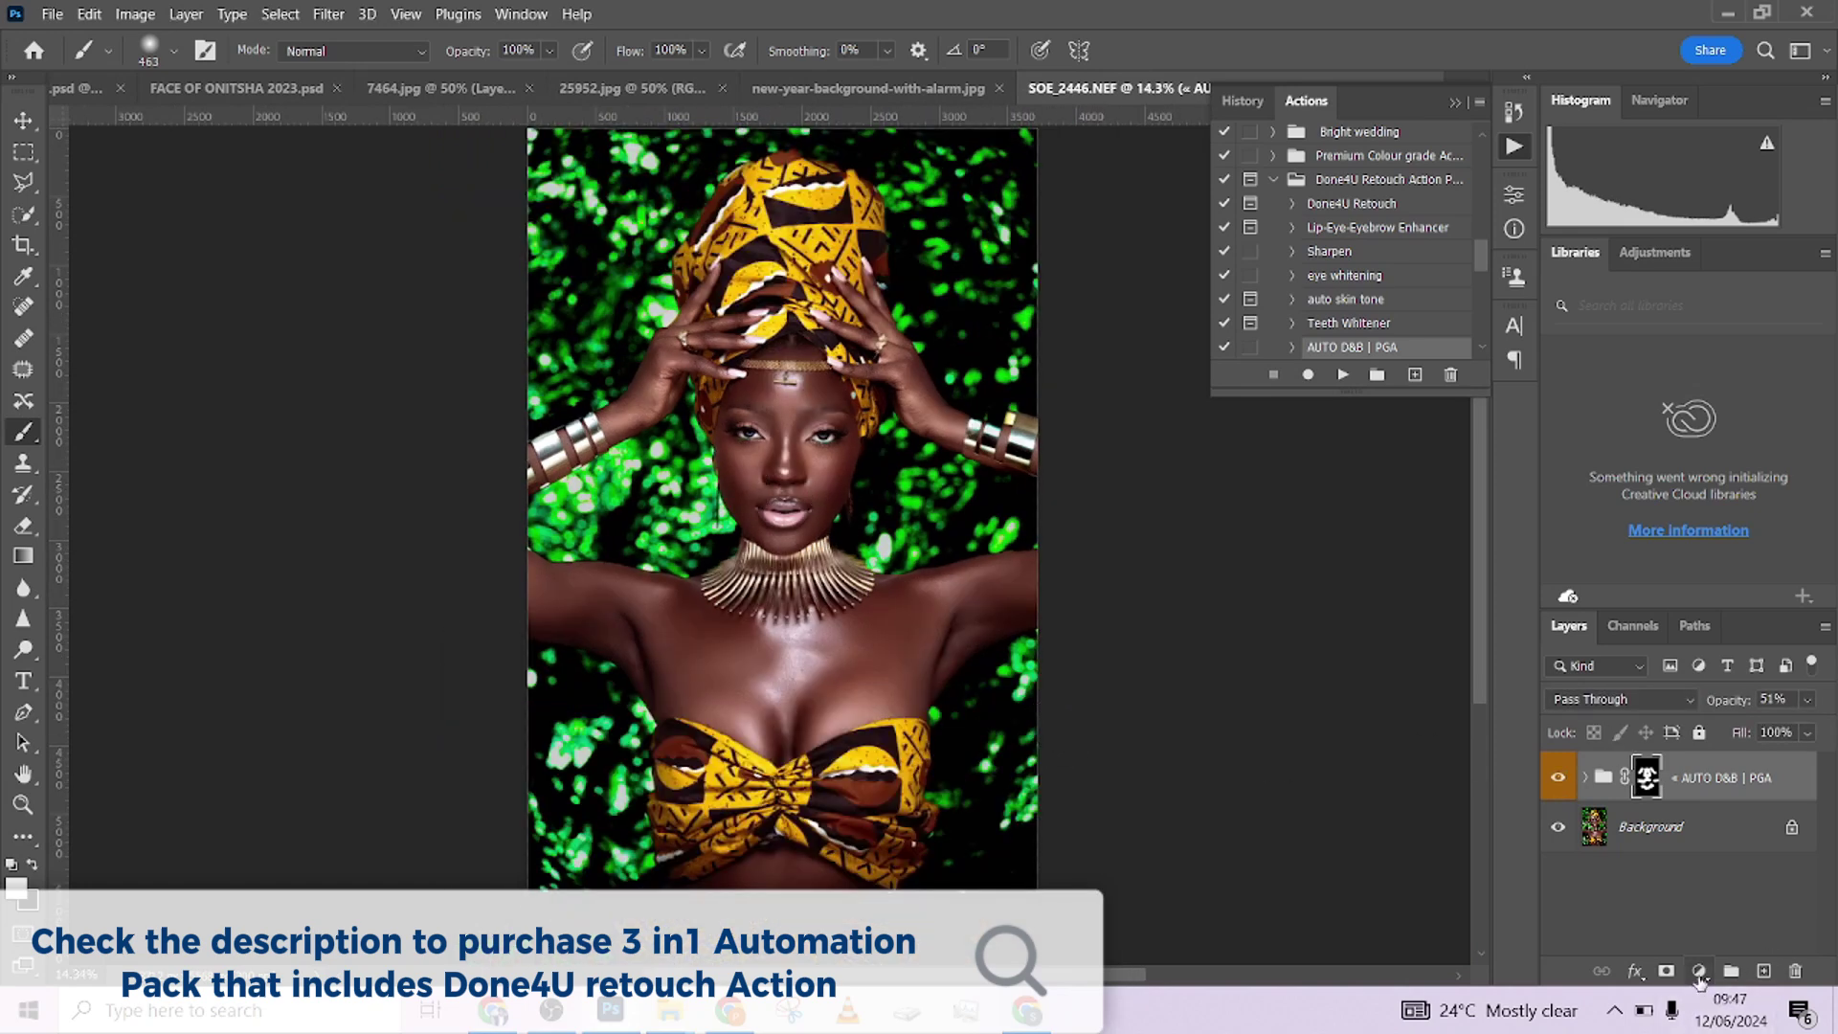
Step: Add a Curves adjustment layer that lifts input 91 to output 103, and compare the image with it hidden and shown
{"action": "left_click", "coordinate": [1699, 970]}
{"action": "left_click", "coordinate": [1667, 671]}
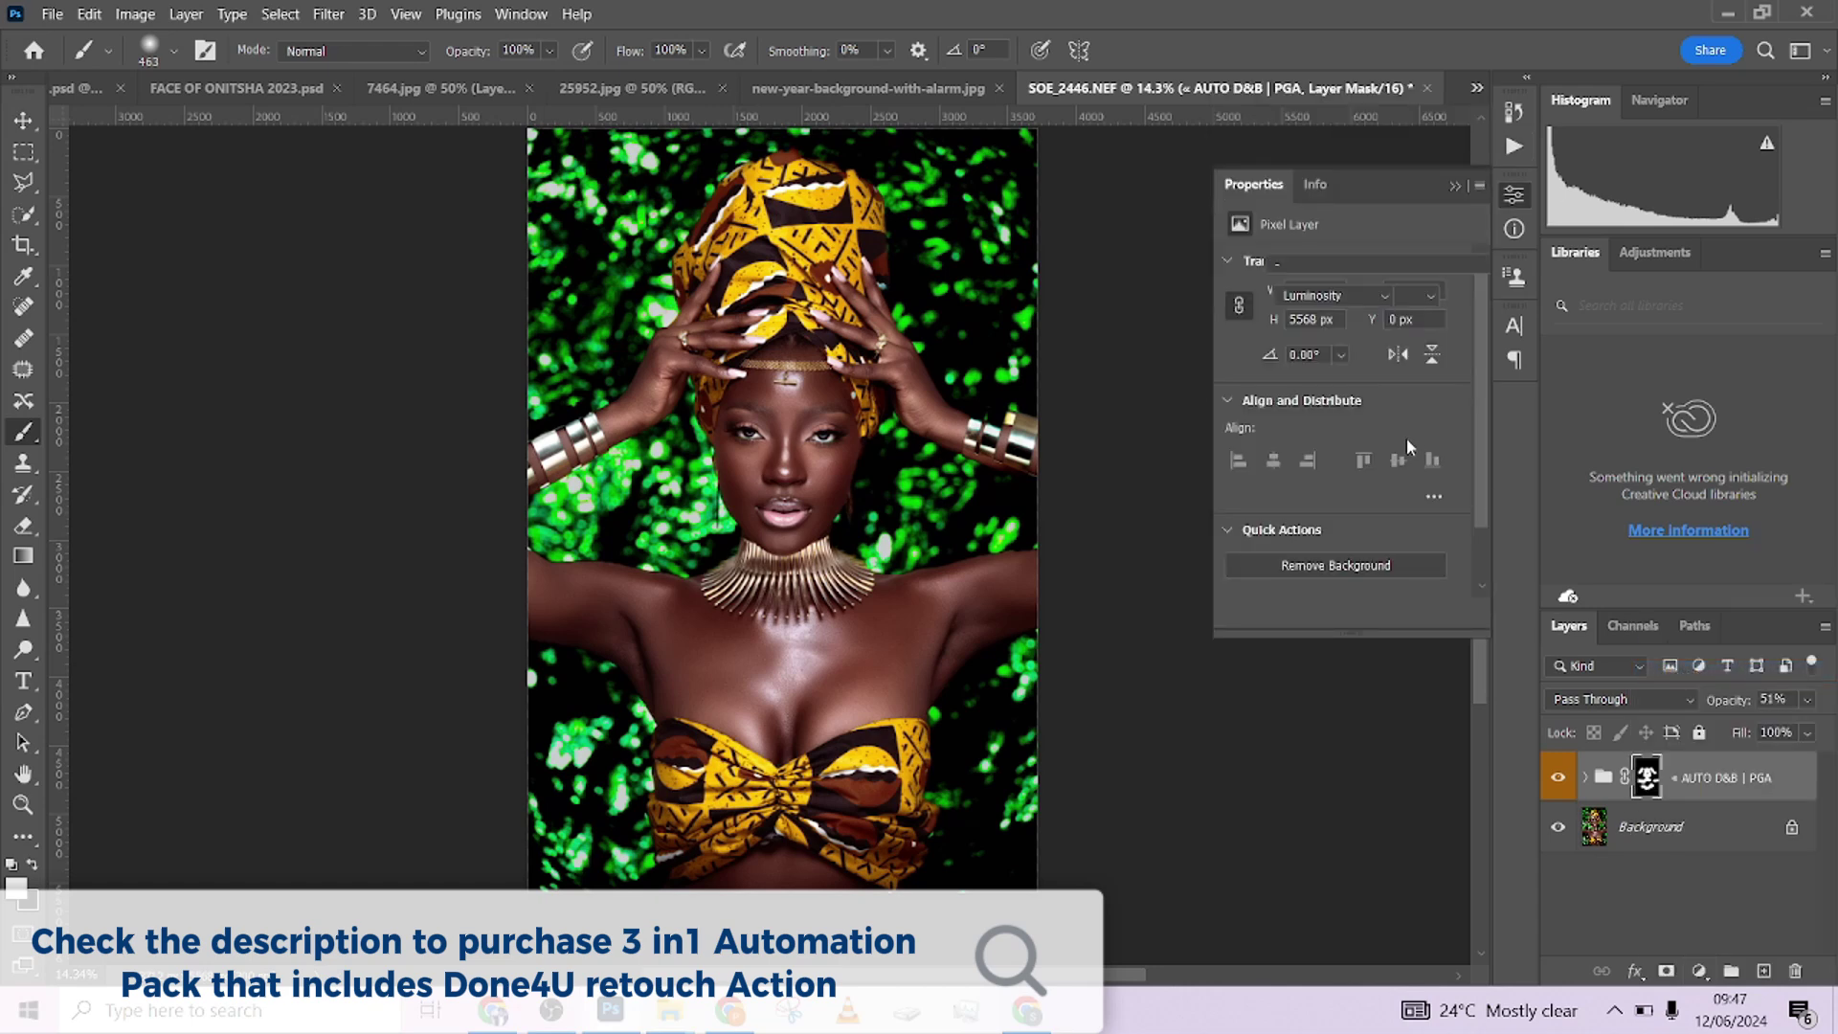
{"action": "left_click_drag", "start_coordinate": [1345, 419], "coordinate": [1342, 422]}
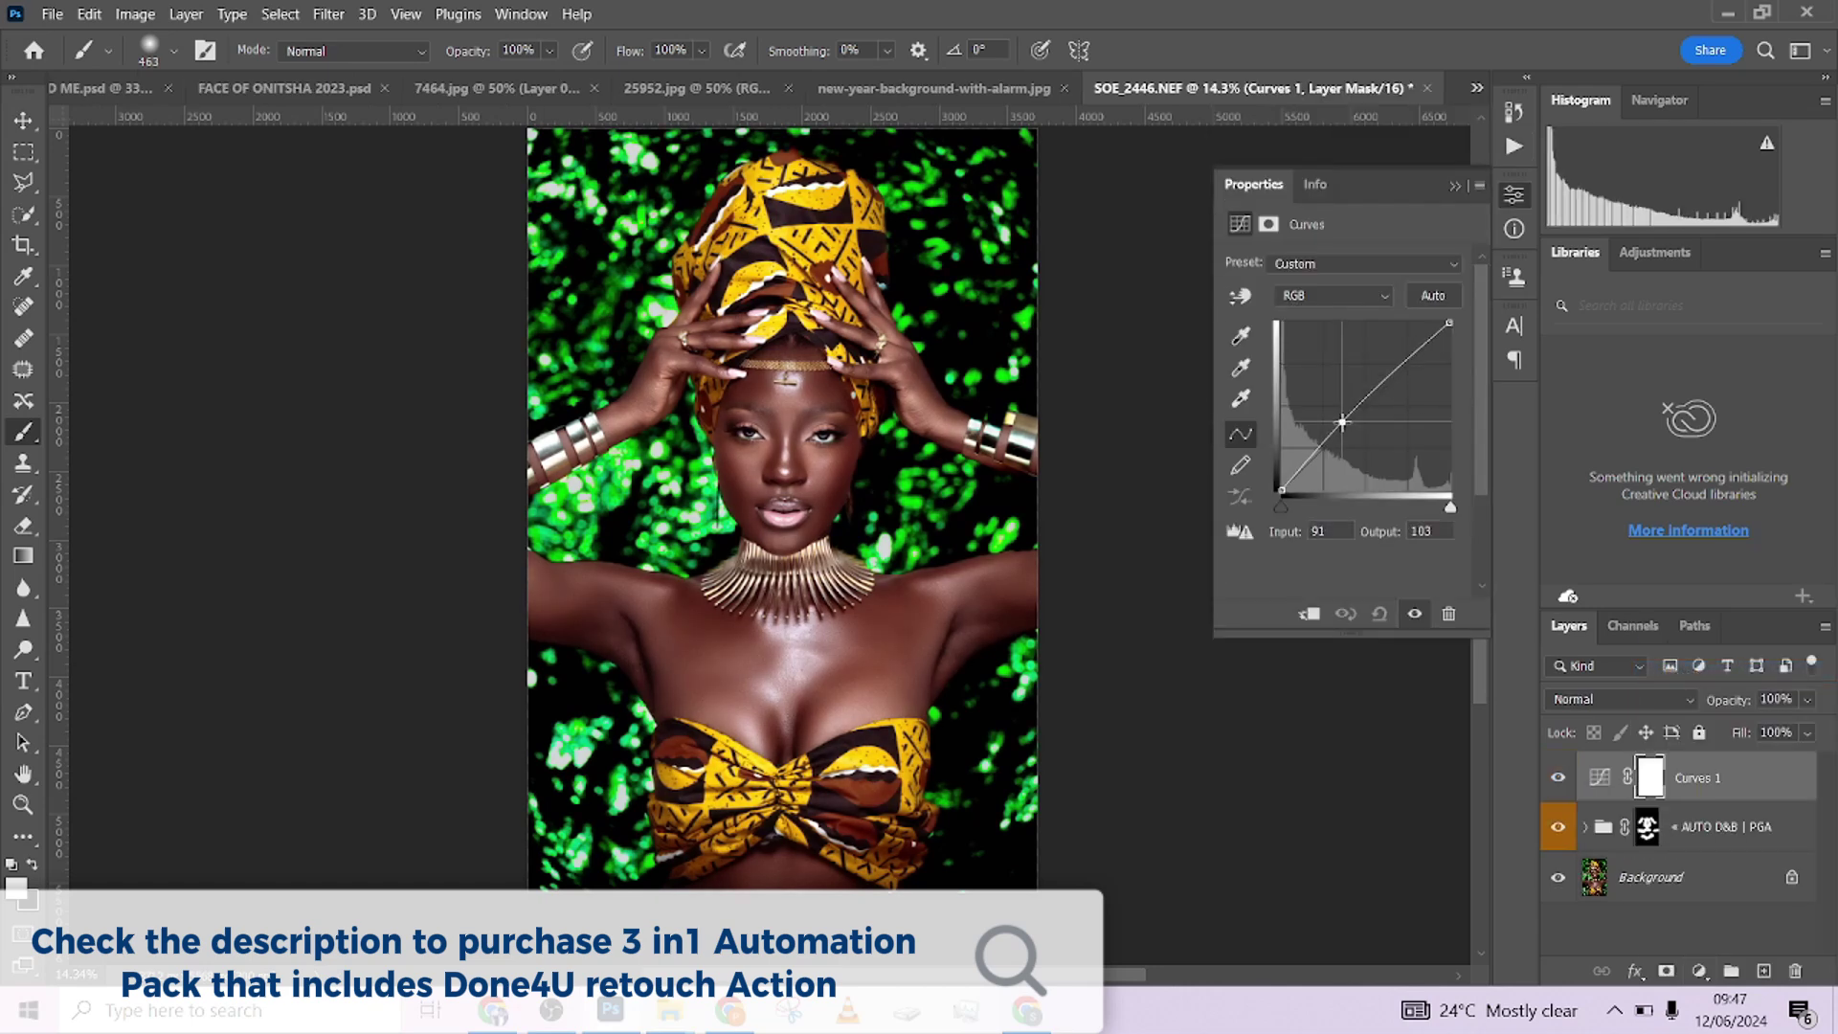
{"action": "left_click", "coordinate": [1557, 789]}
{"action": "left_click", "coordinate": [1557, 789]}
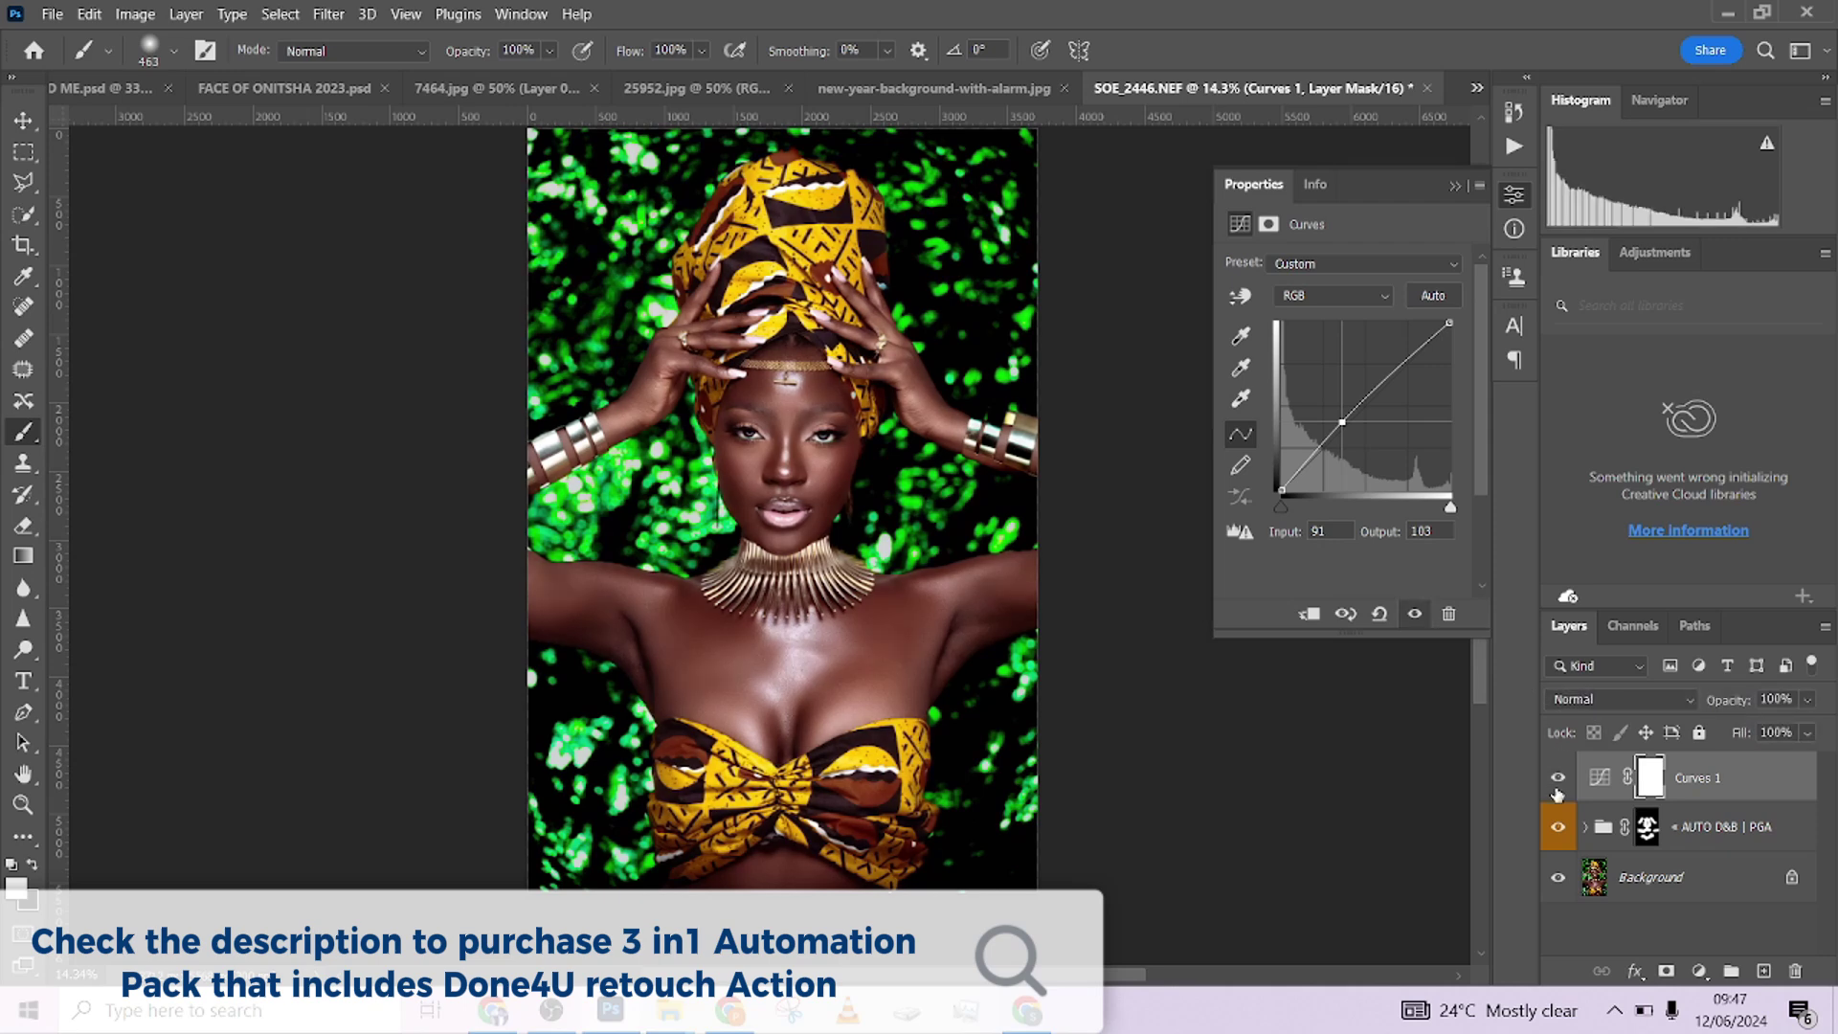
Step: Flatten the Curves layer and dodge-and-burn group into the Background
{"action": "left_click", "coordinate": [1710, 881]}
{"action": "right_click", "coordinate": [1695, 888]}
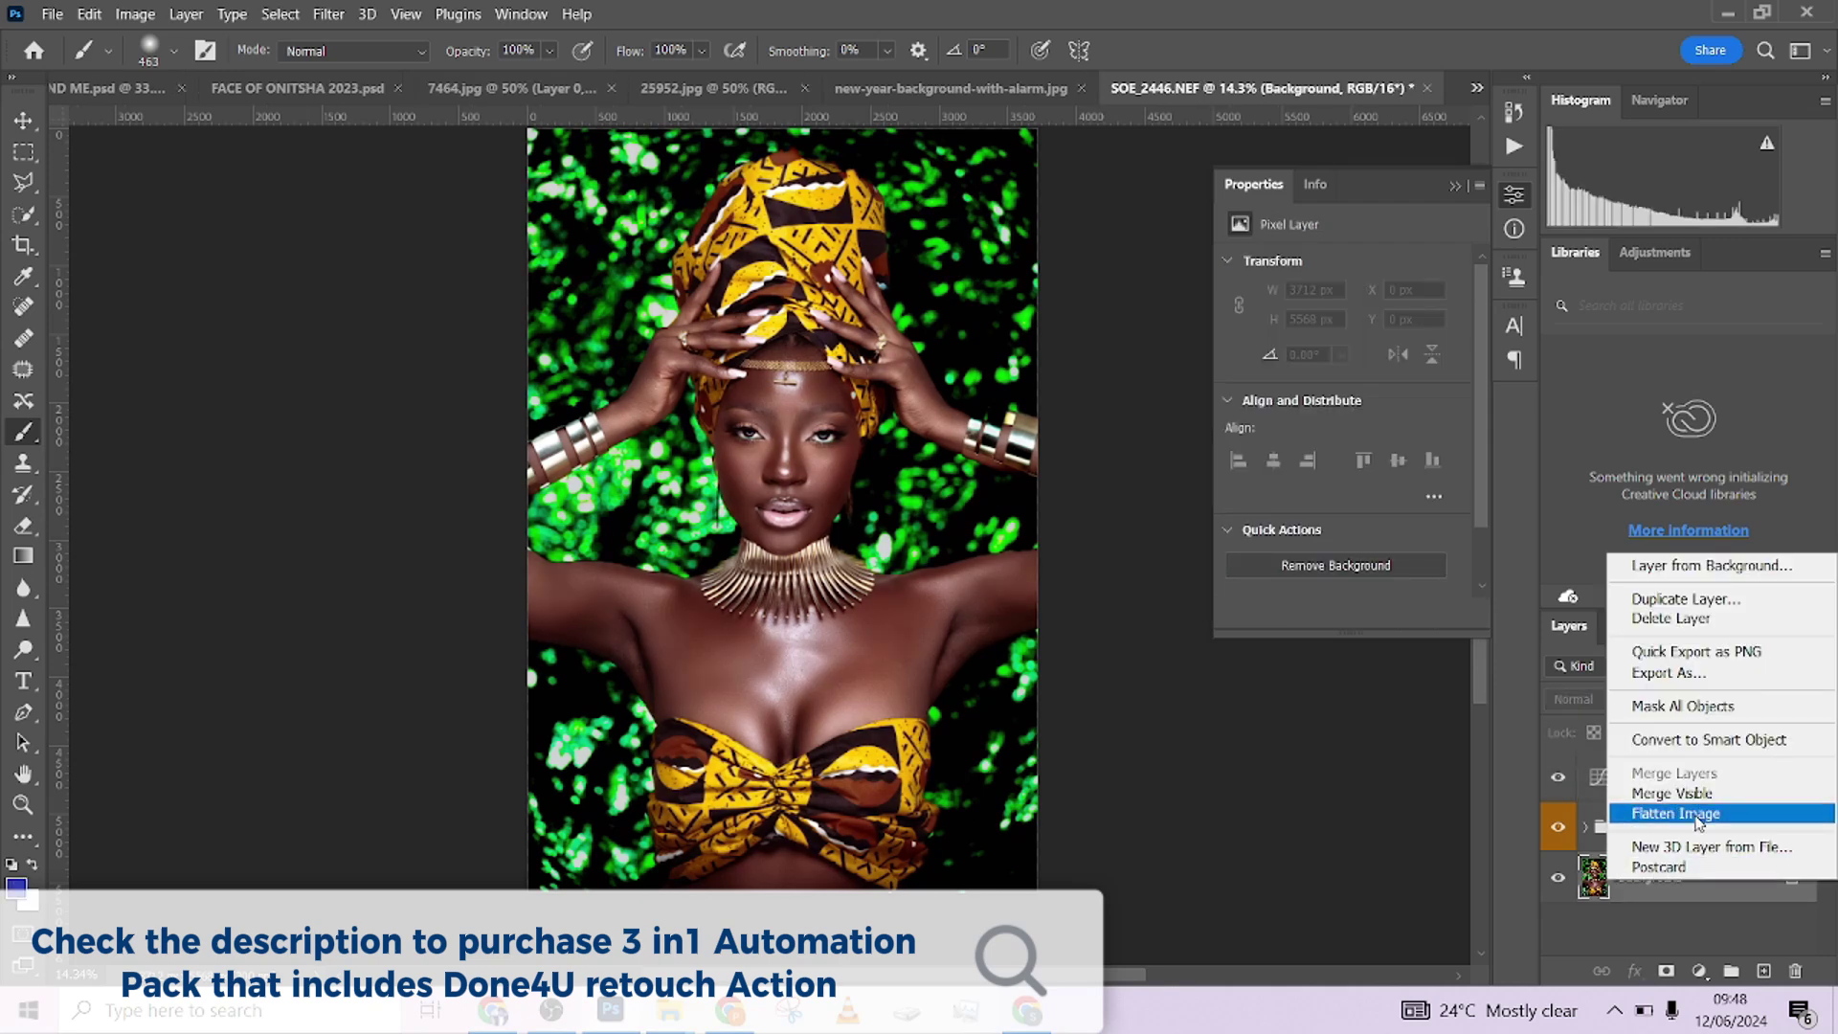
{"action": "left_click", "coordinate": [1656, 809]}
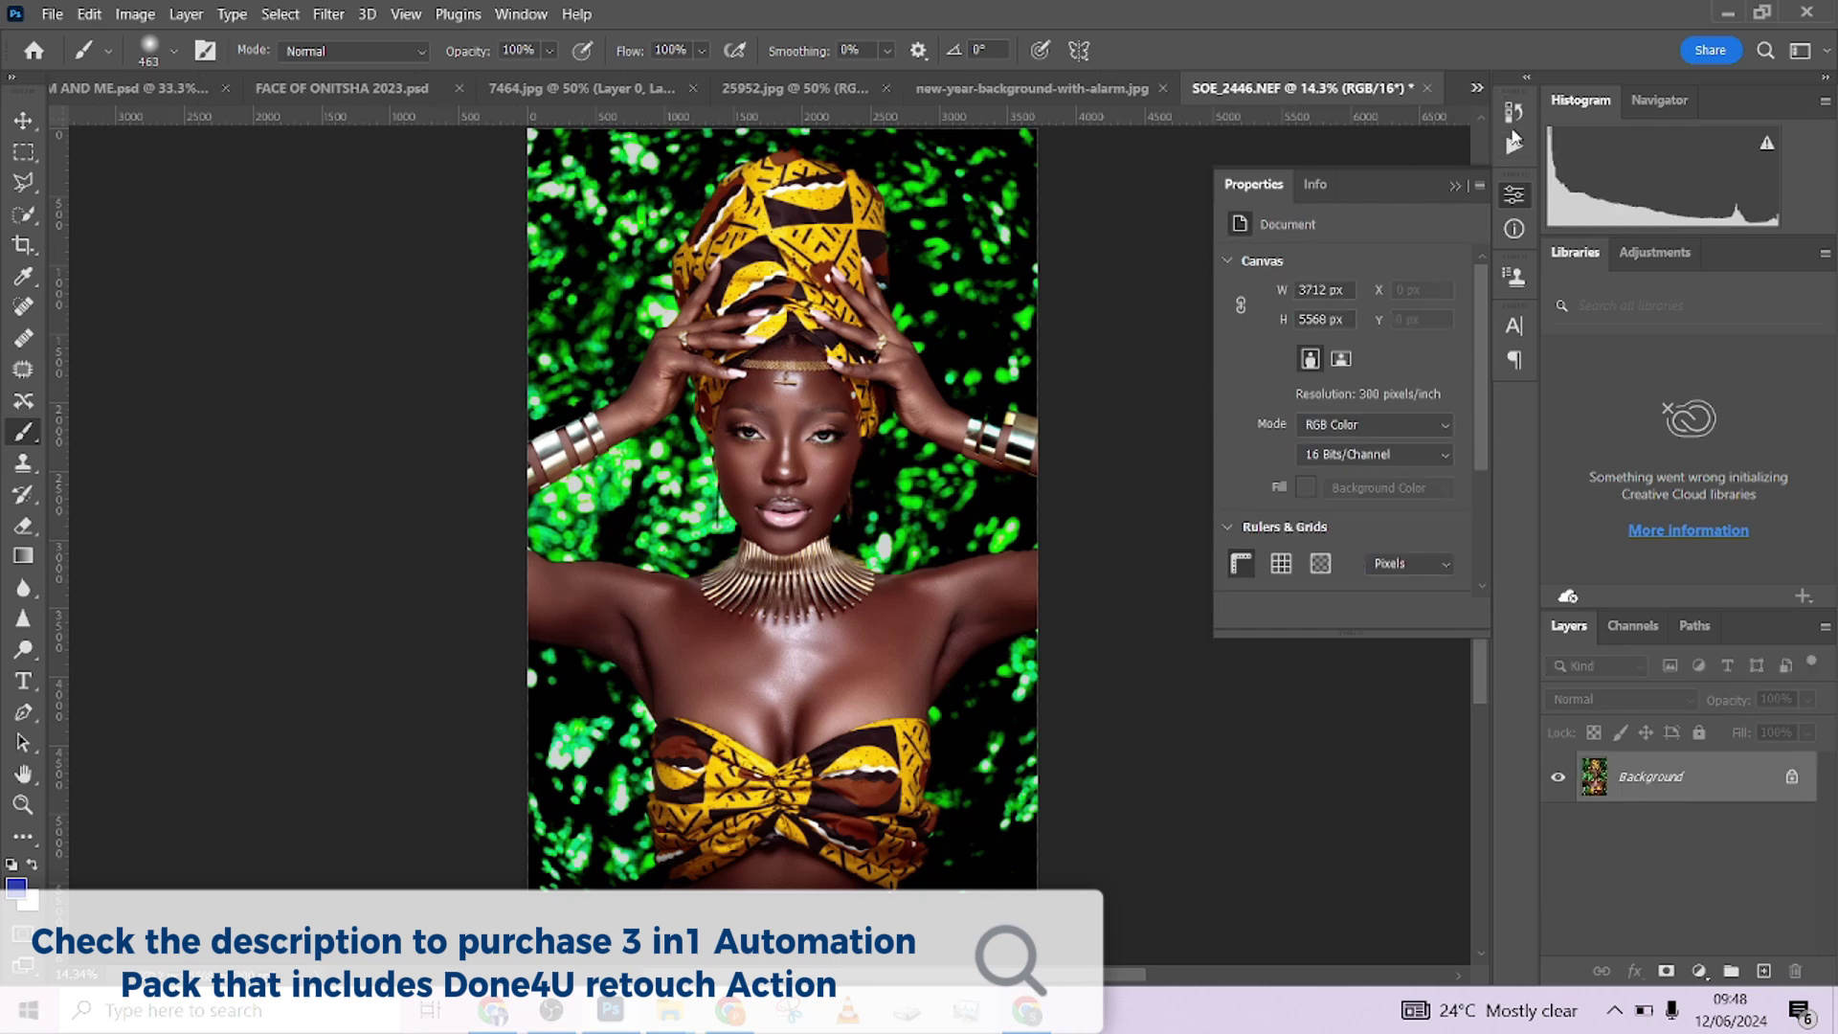
Step: View the original SOE_2446.NEF snapshot in the history to compare it with the retouched portrait
{"action": "left_click", "coordinate": [1513, 113]}
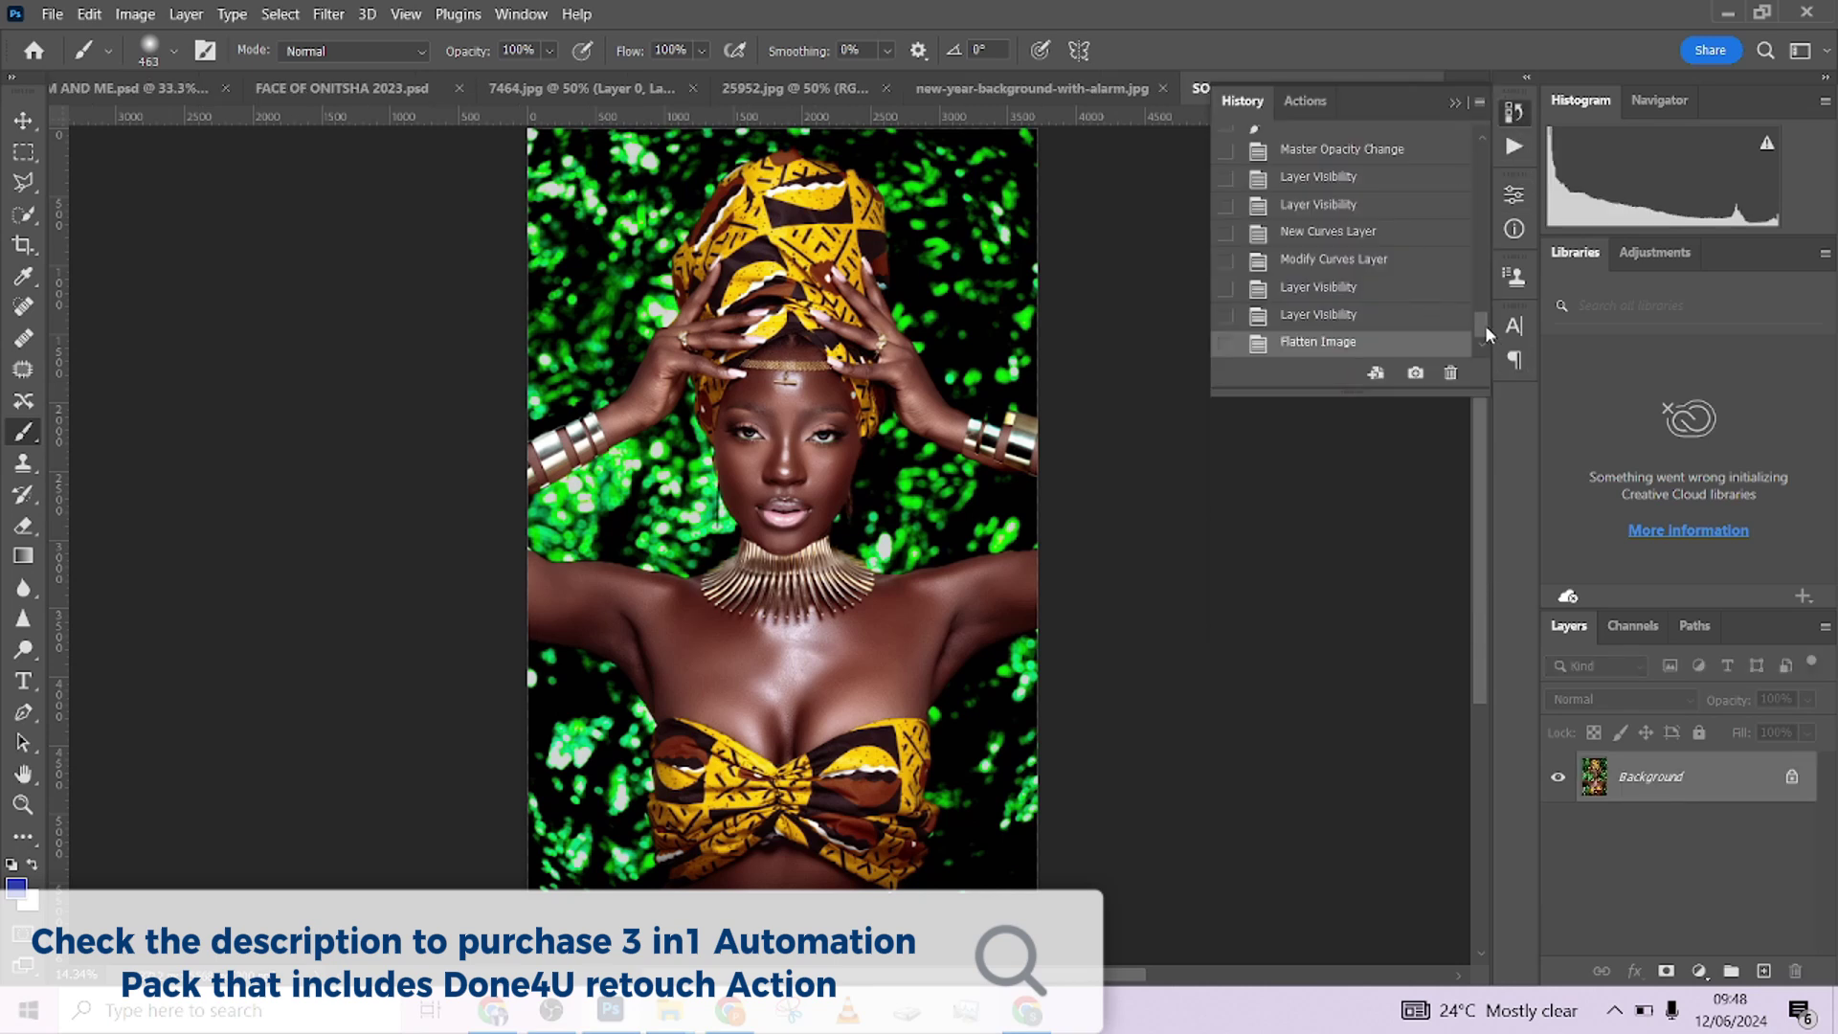
{"action": "left_click_drag", "start_coordinate": [1485, 324], "coordinate": [1486, 154]}
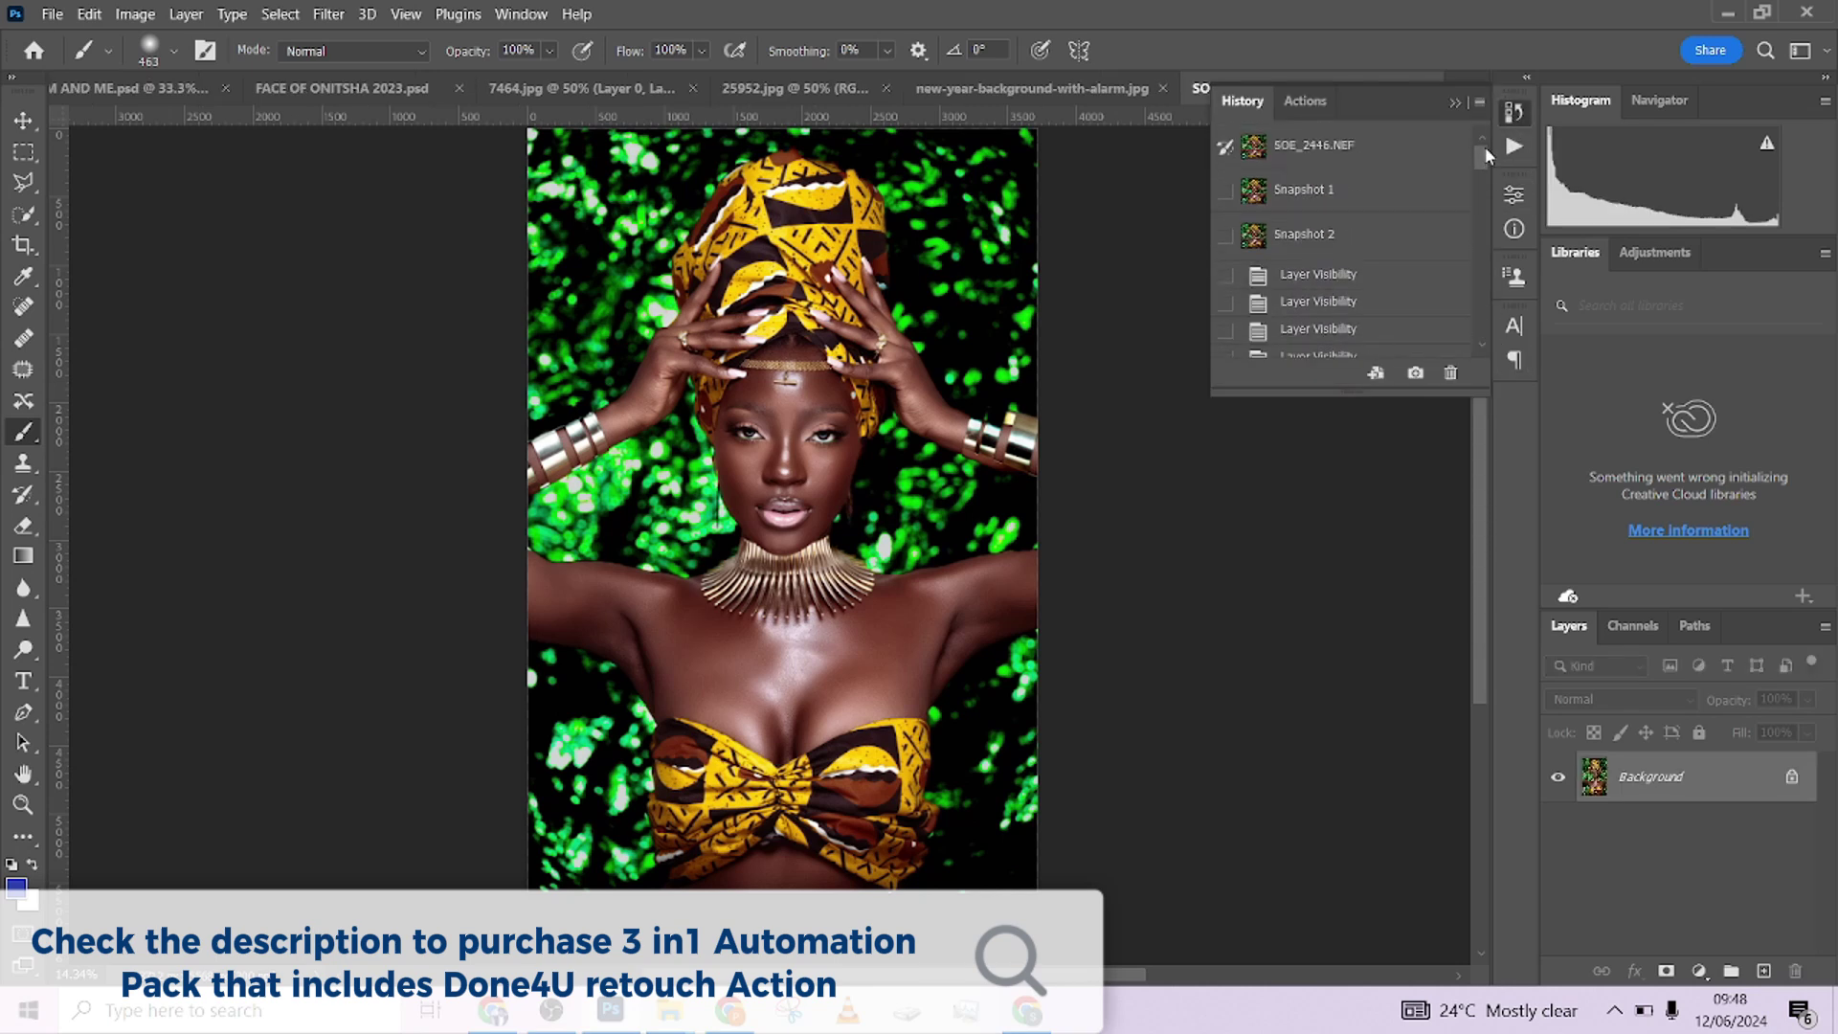
{"action": "left_click", "coordinate": [1386, 156]}
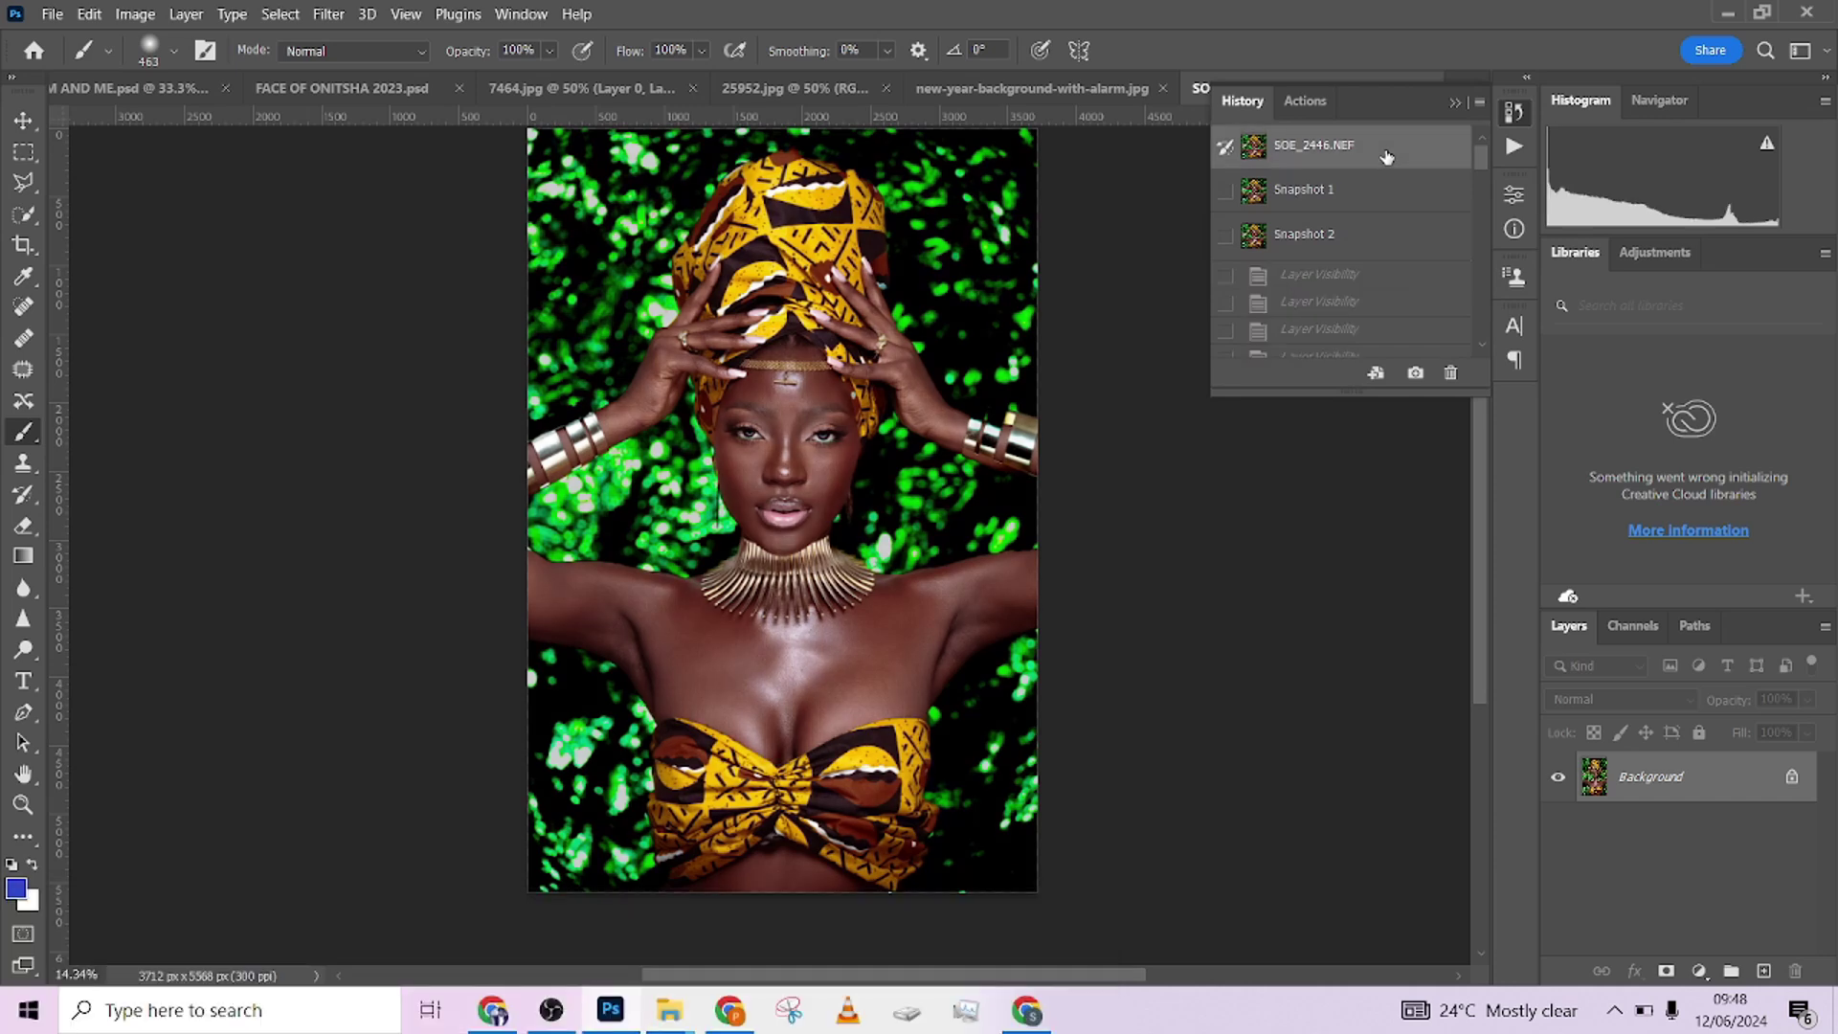
Step: Inspect the original face up close, then restore the Flatten Image history state and save it as a new snapshot
{"action": "scroll", "coordinate": [714, 403], "scroll_direction": "up", "scroll_amount": 10}
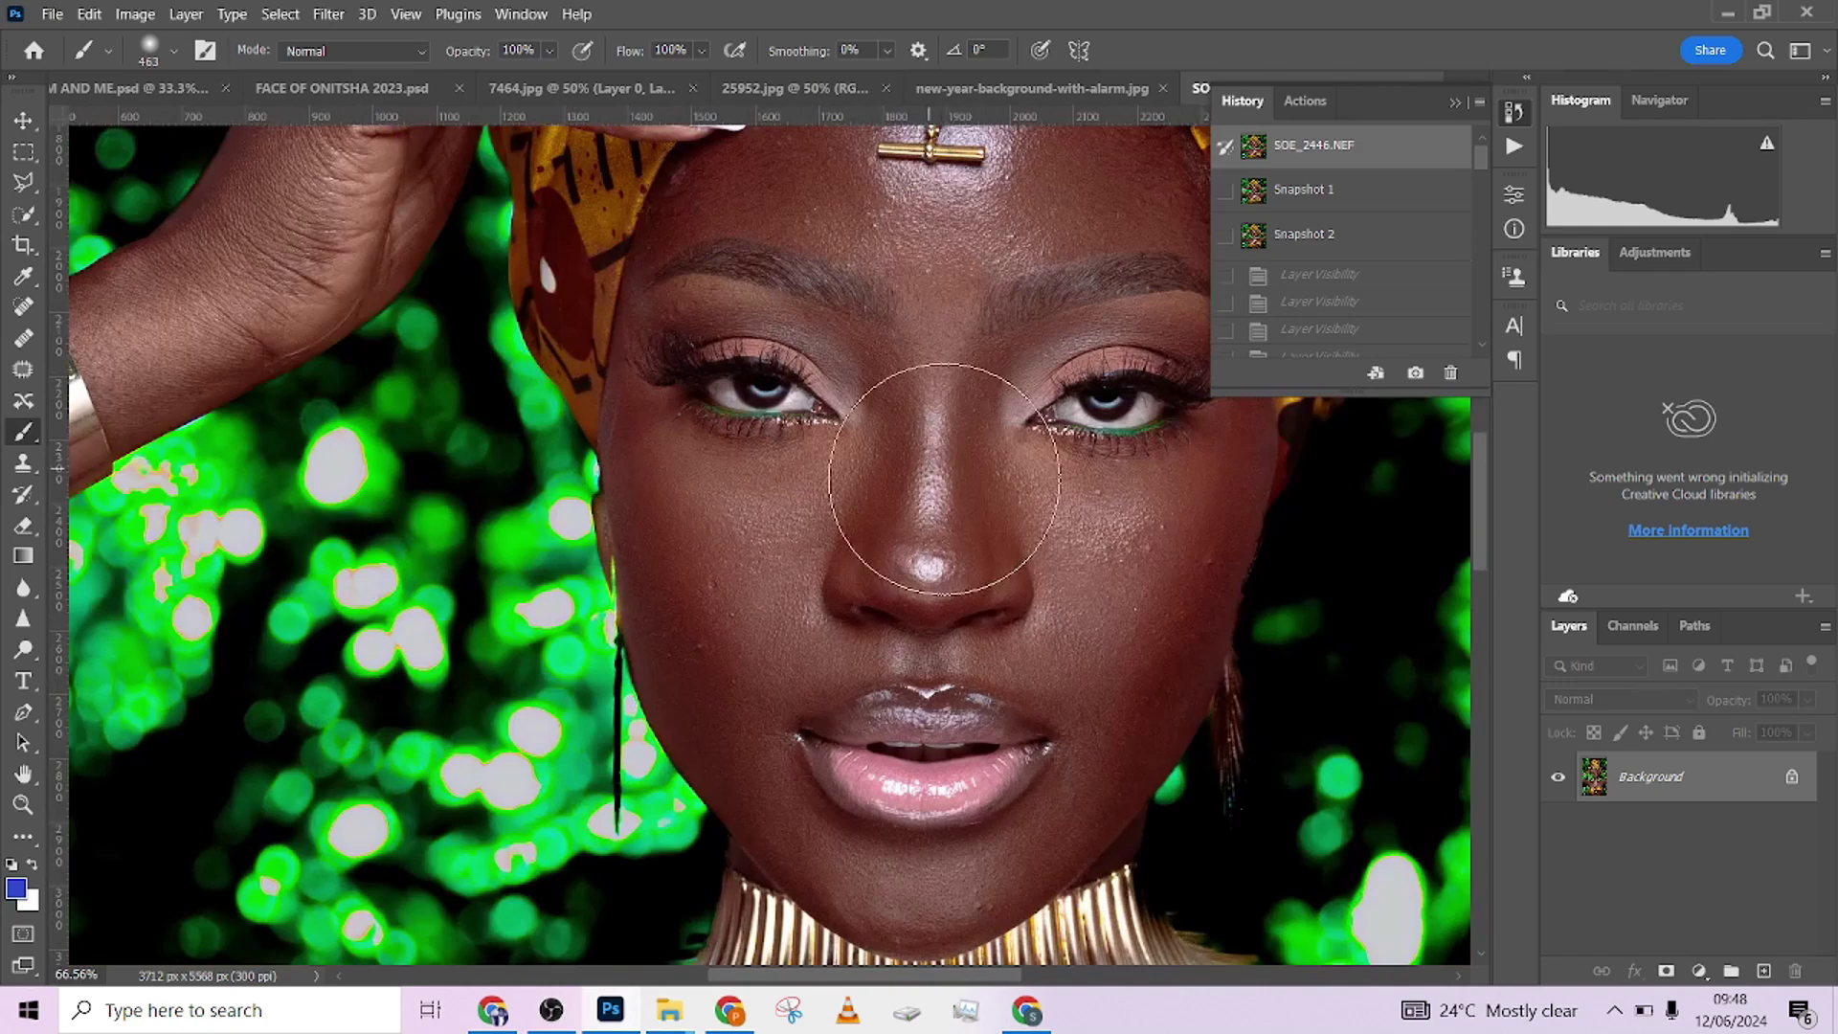
{"action": "left_click_drag", "start_coordinate": [860, 369], "coordinate": [825, 303]}
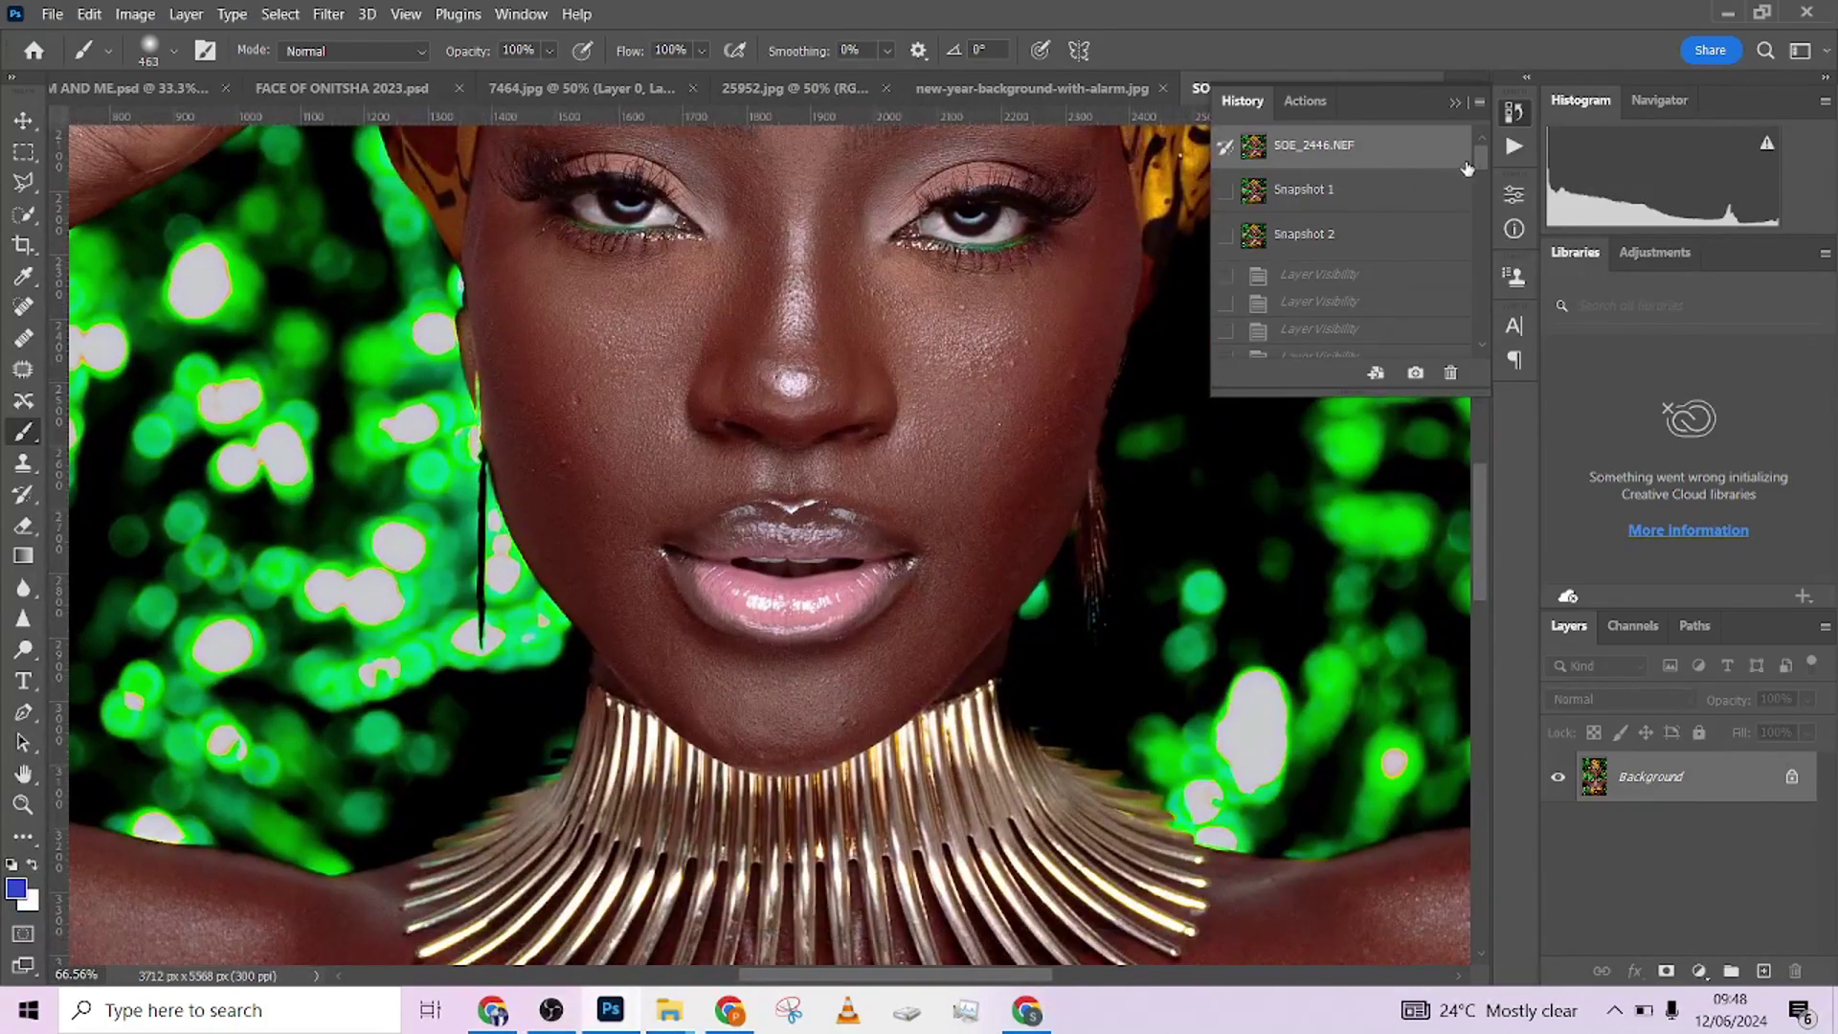
{"action": "left_click_drag", "start_coordinate": [1481, 157], "coordinate": [1489, 347]}
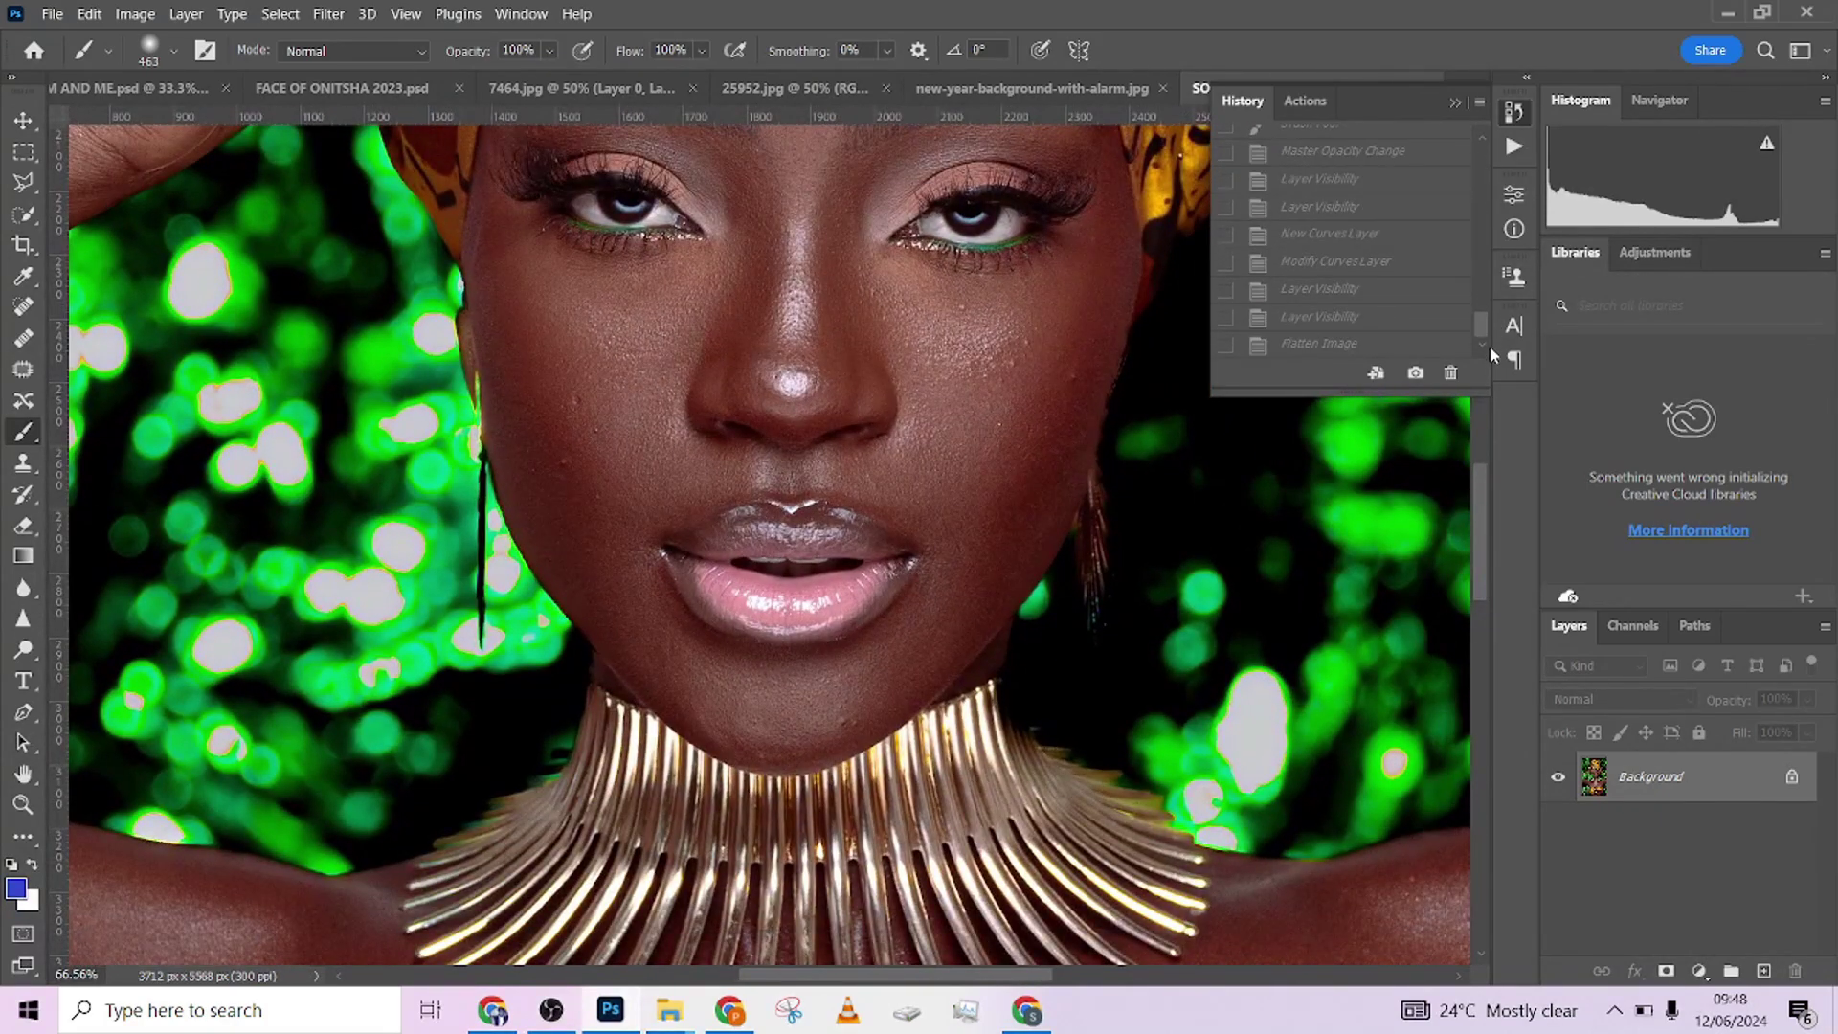
{"action": "left_click", "coordinate": [1328, 347]}
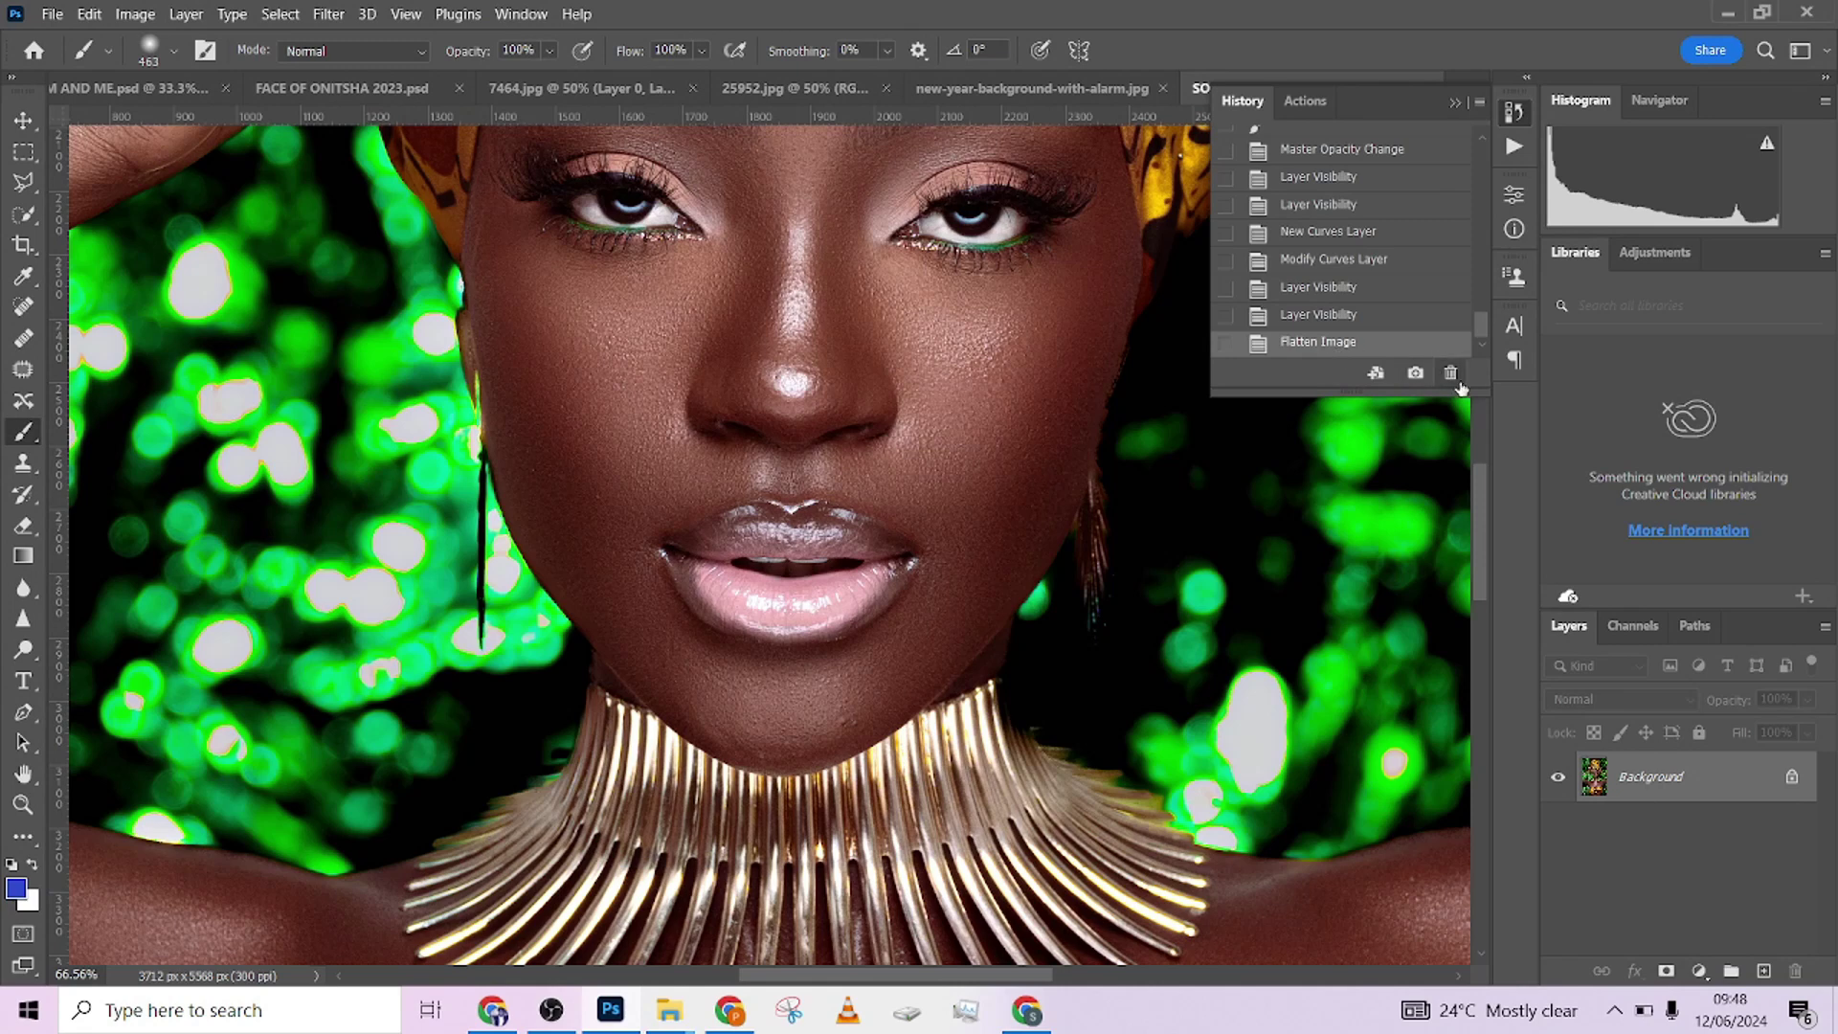
{"action": "left_click", "coordinate": [1415, 373]}
Step: Compare the original SOE_2446.NEF snapshot with Snapshot 2 across the face and upper body
{"action": "left_click_drag", "start_coordinate": [1480, 337], "coordinate": [1484, 155]}
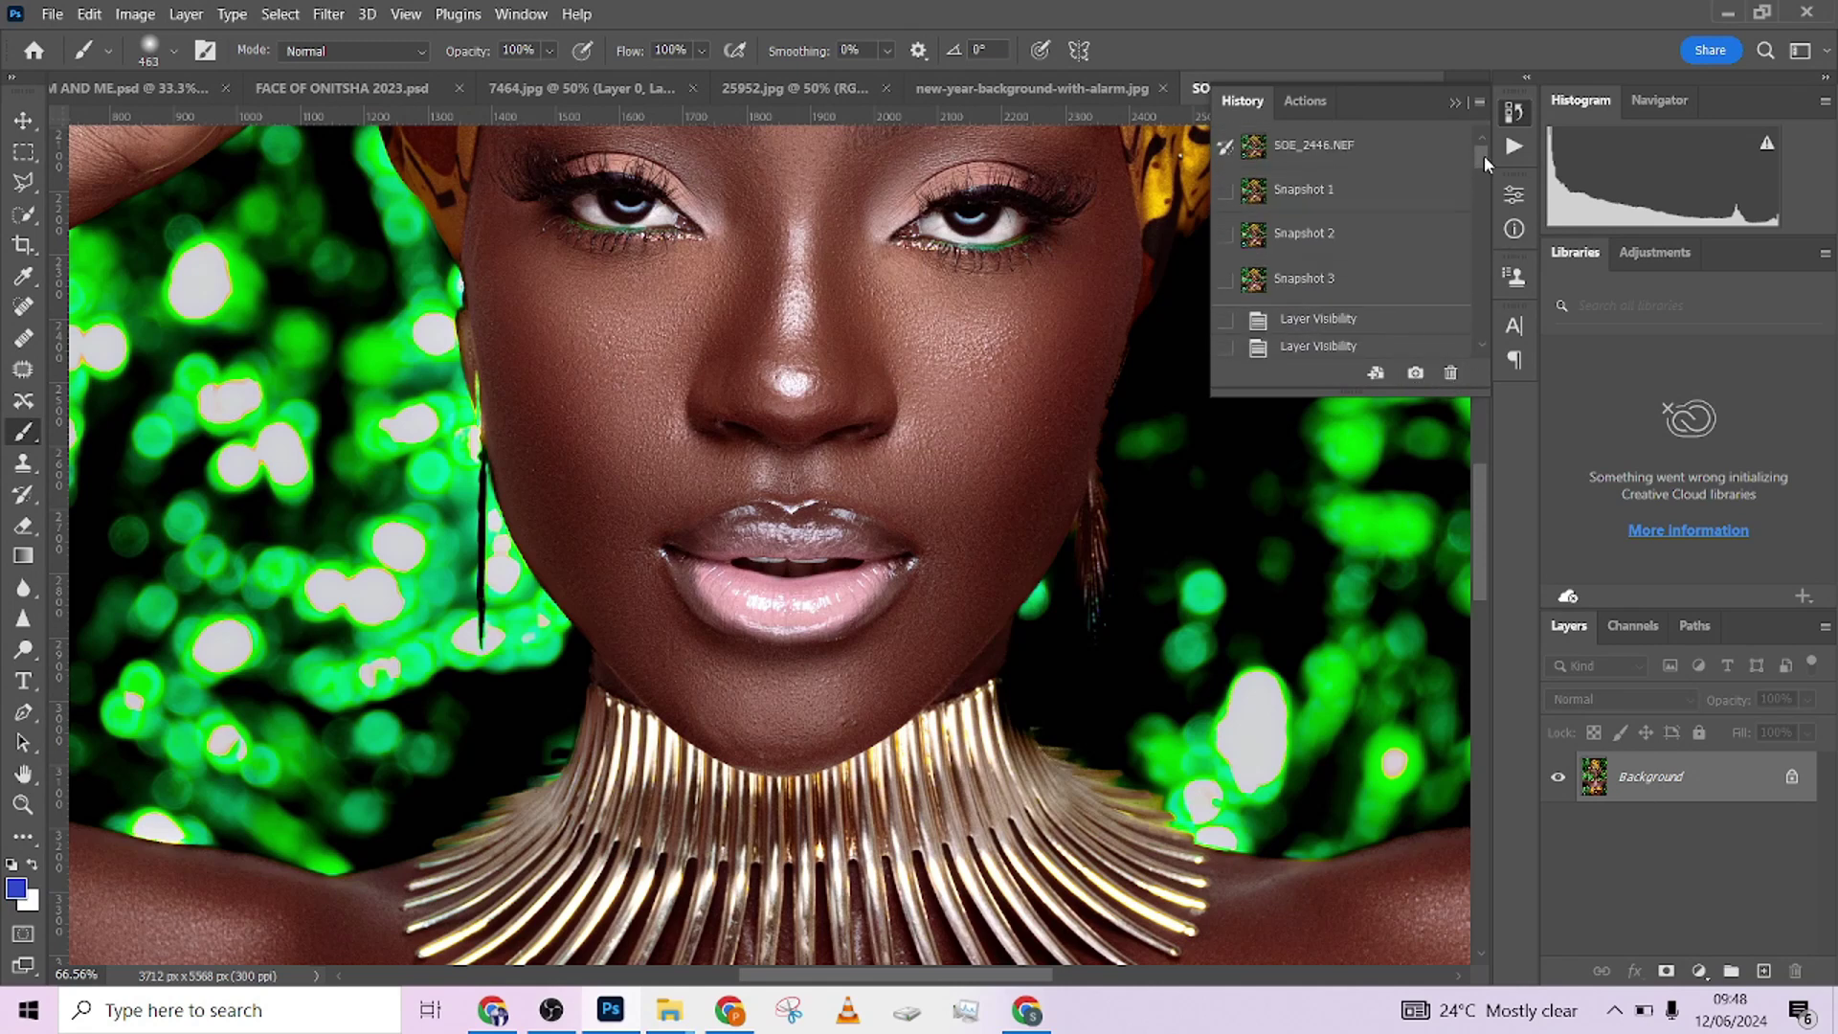
{"action": "left_click", "coordinate": [1308, 149]}
{"action": "scroll", "coordinate": [861, 354], "scroll_direction": "down", "scroll_amount": 5}
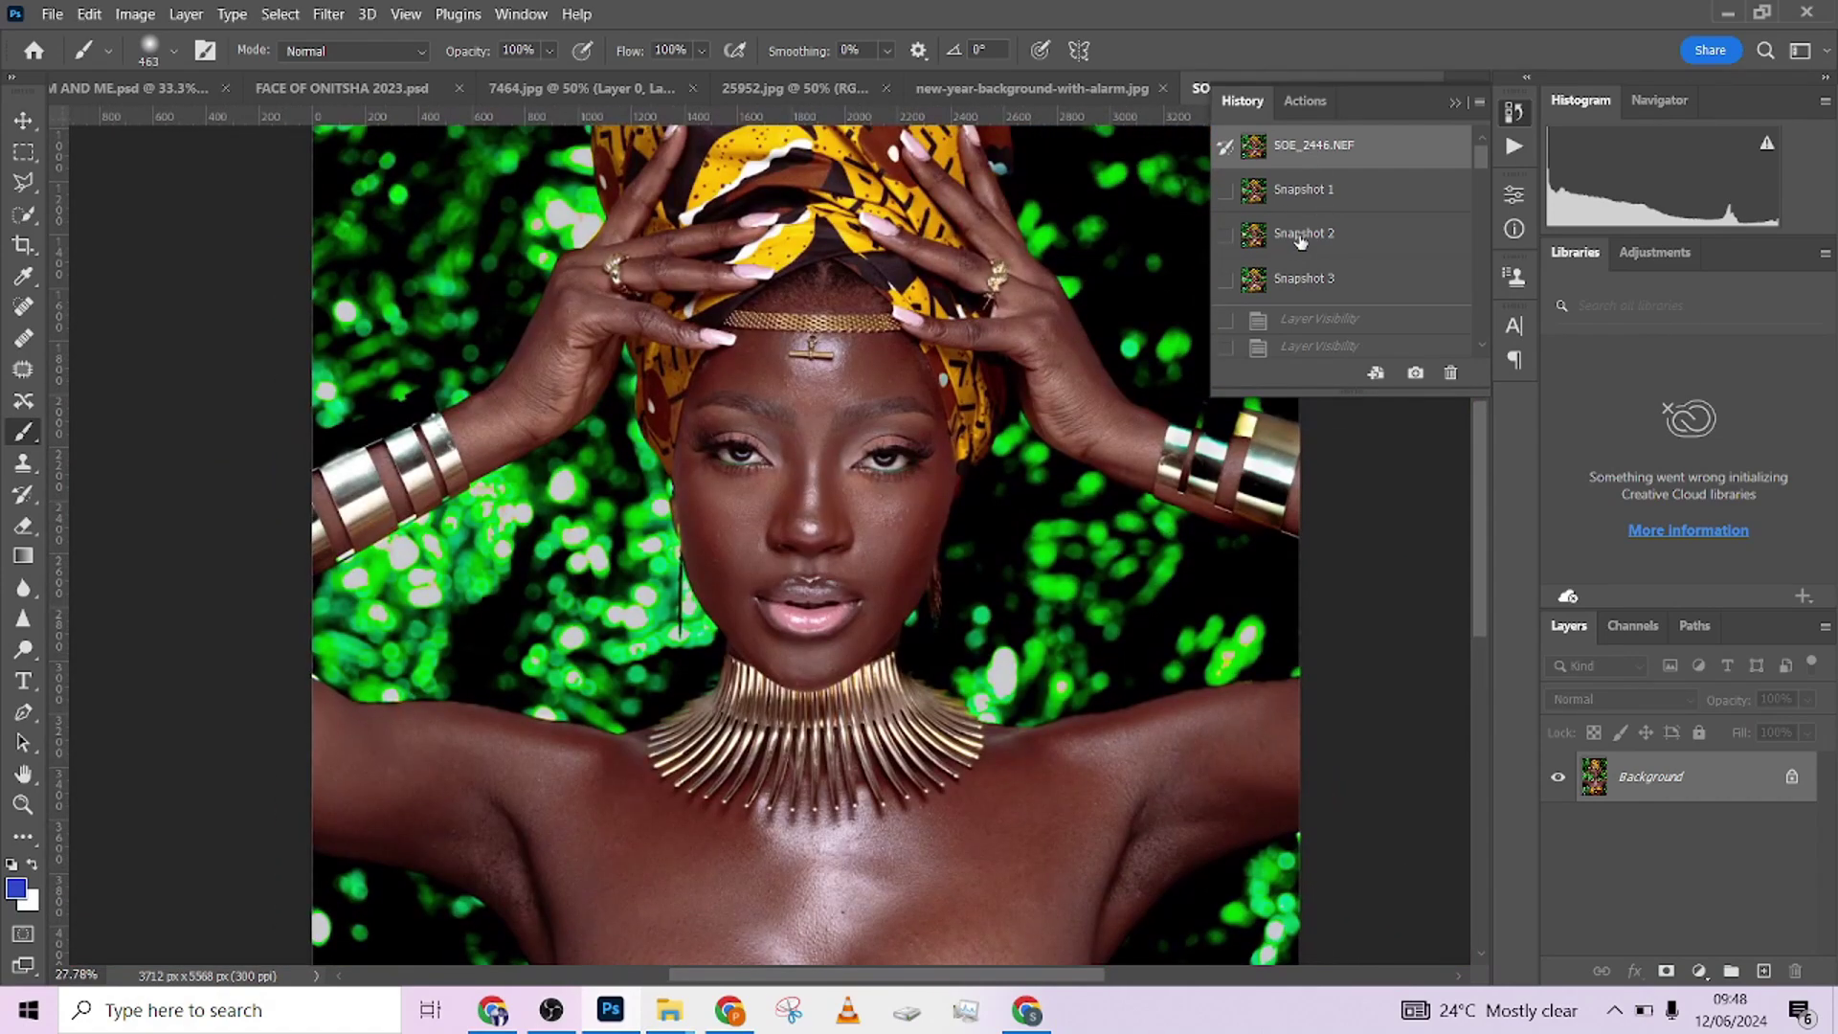
{"action": "left_click", "coordinate": [1300, 235]}
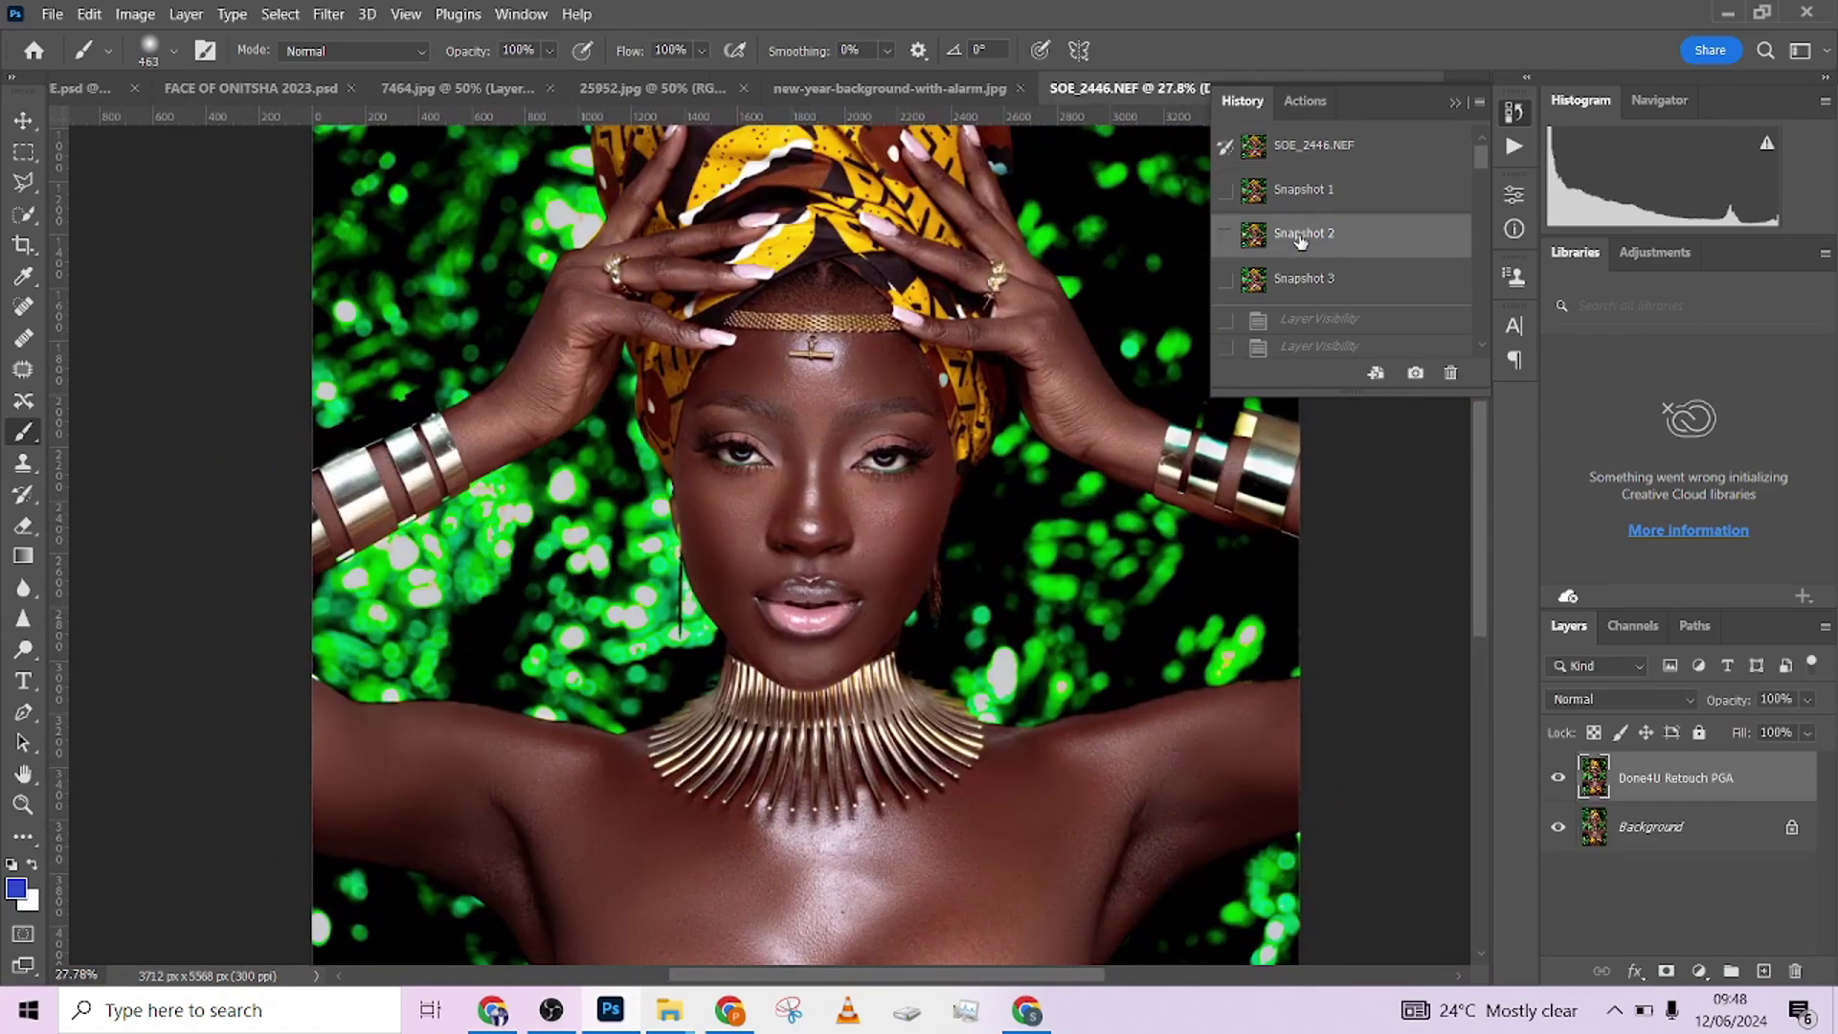
{"action": "mouse_move", "coordinate": [930, 496]}
{"action": "left_mouse_down"}
{"action": "mouse_move", "coordinate": [927, 310]}
{"action": "mouse_move", "coordinate": [901, 489]}
{"action": "left_mouse_up"}
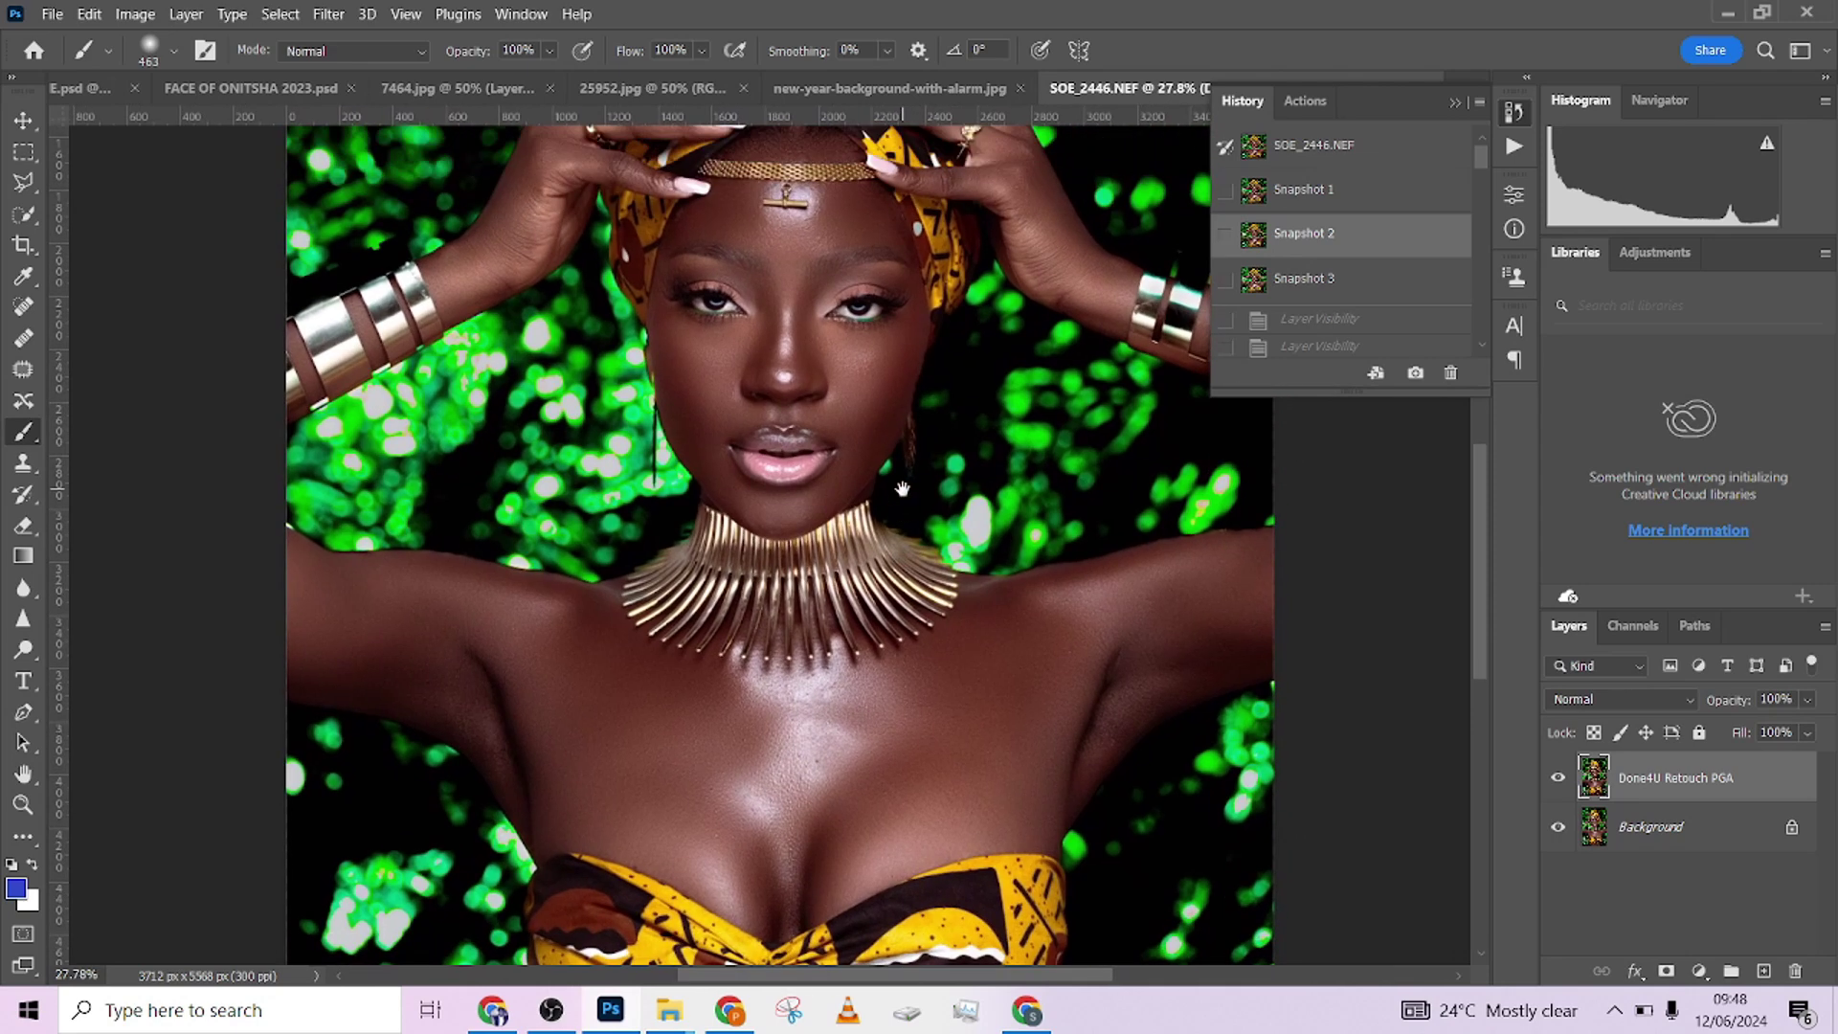
Step: Switch to Snapshot 3 and examine the finished retouch at full-portrait and close-up views
{"action": "left_click", "coordinate": [1300, 282]}
{"action": "scroll", "coordinate": [821, 494], "scroll_direction": "down", "scroll_amount": 5}
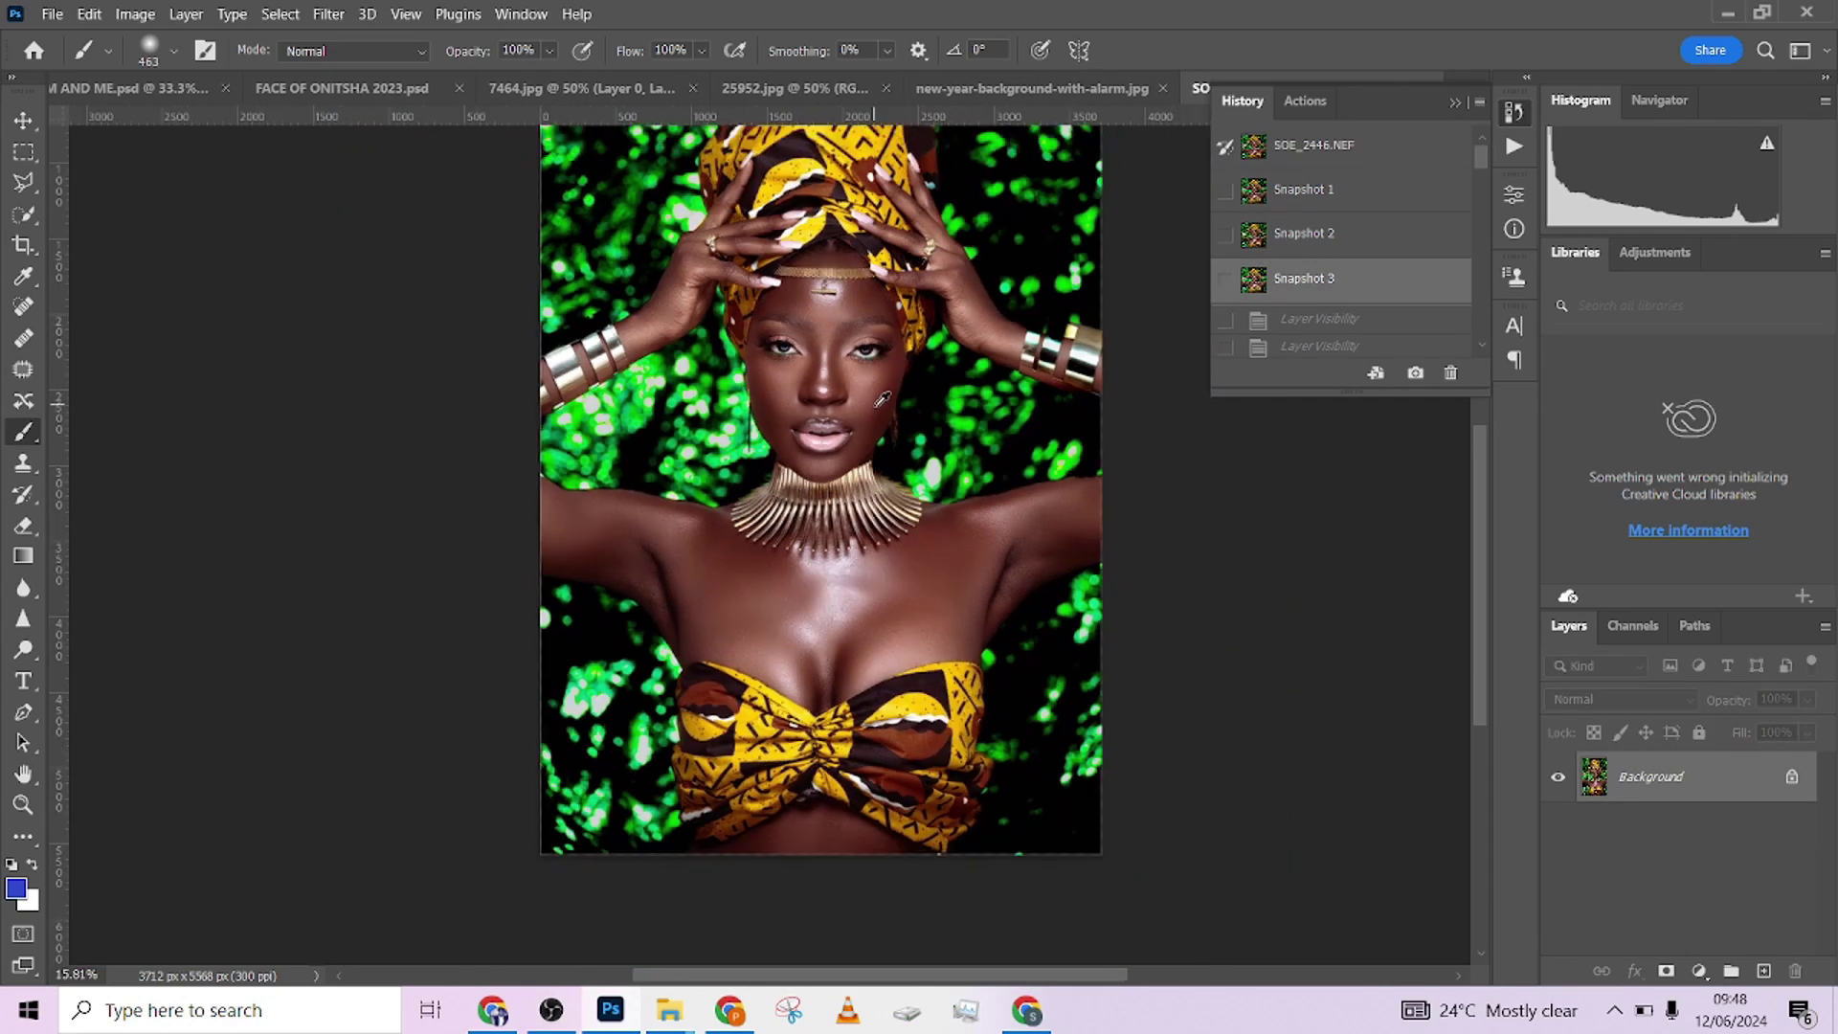
{"action": "scroll", "coordinate": [823, 469], "scroll_direction": "up", "scroll_amount": 8}
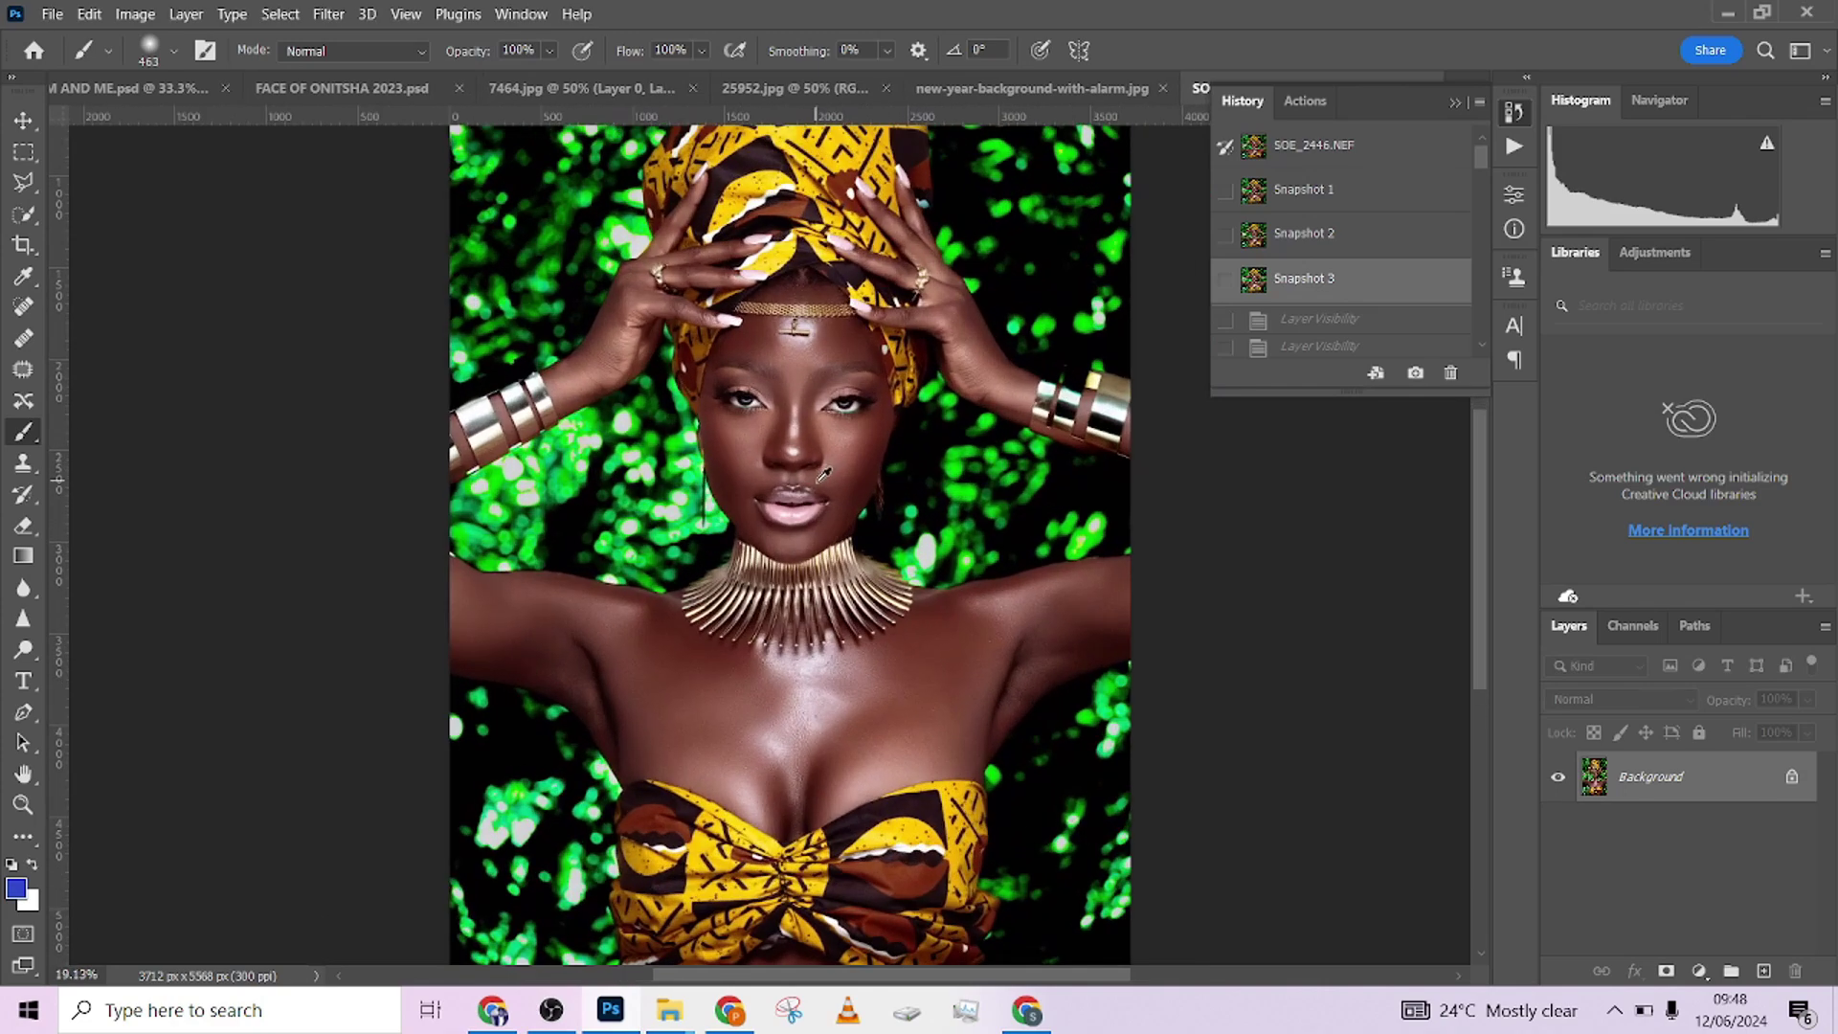
{"action": "scroll", "coordinate": [821, 482], "scroll_direction": "down", "scroll_amount": 8}
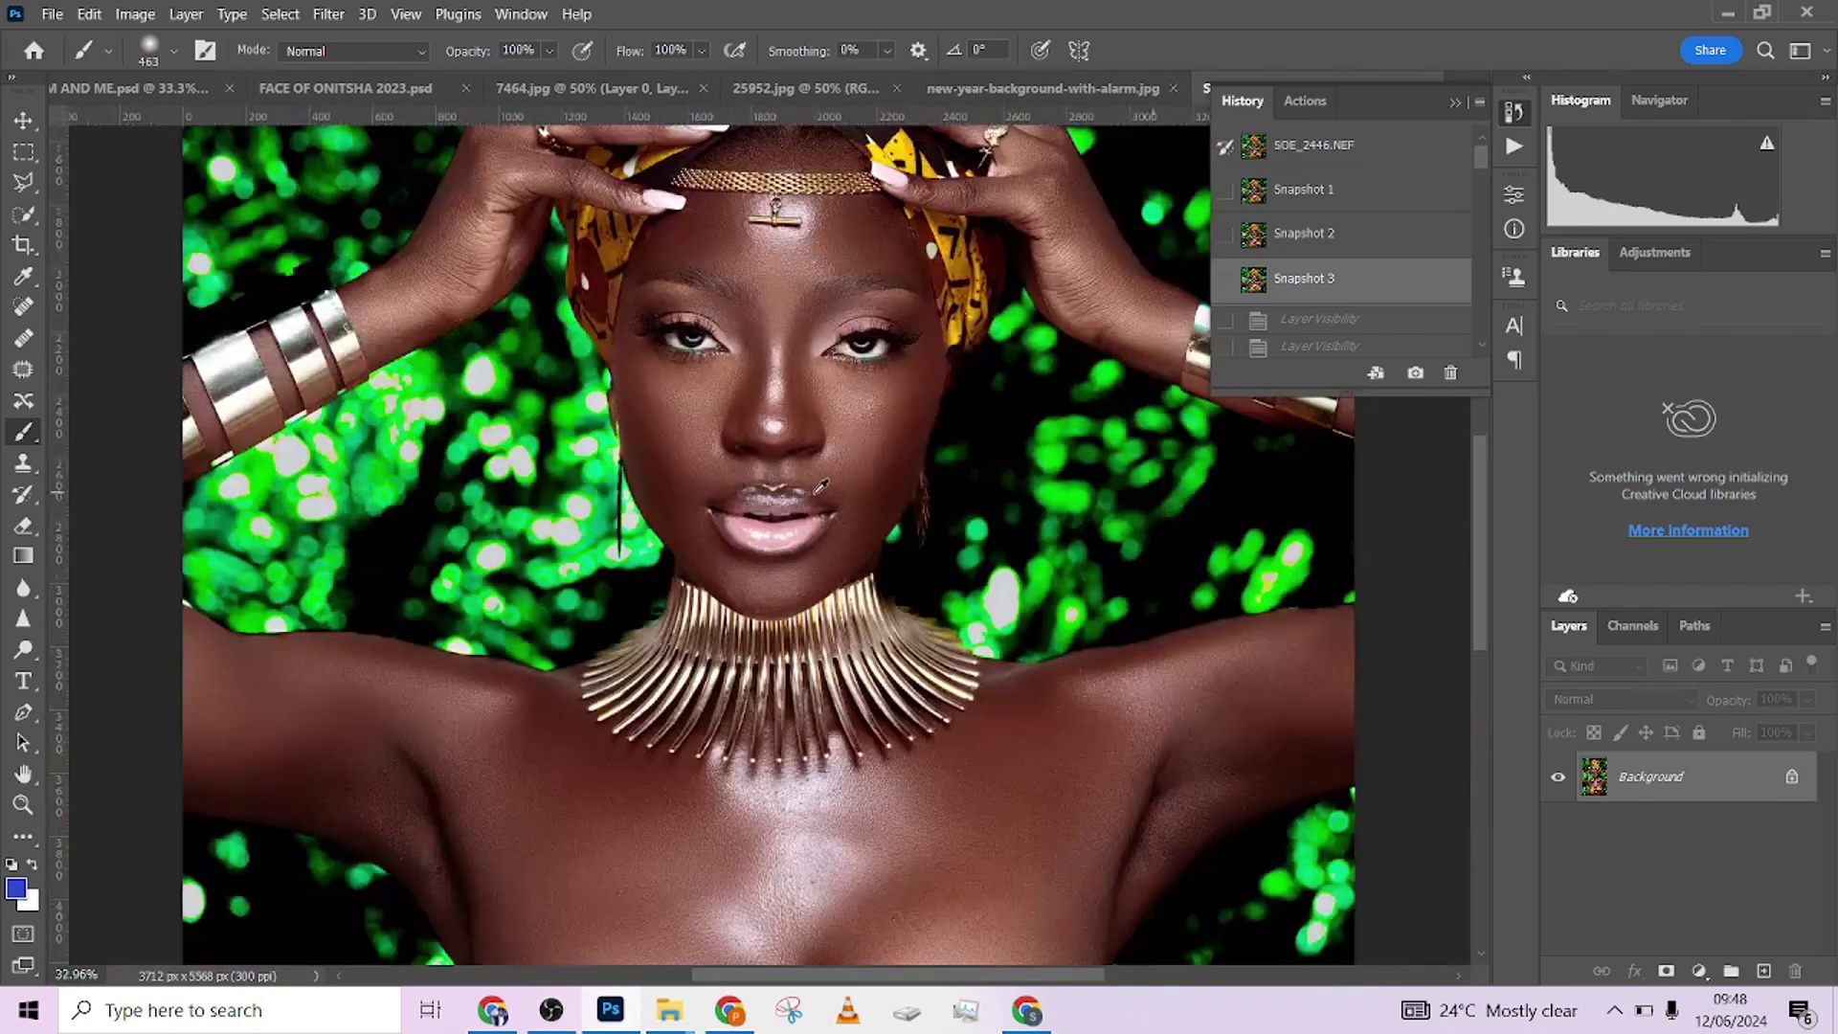
{"action": "scroll", "coordinate": [840, 253], "scroll_direction": "up", "scroll_amount": 1}
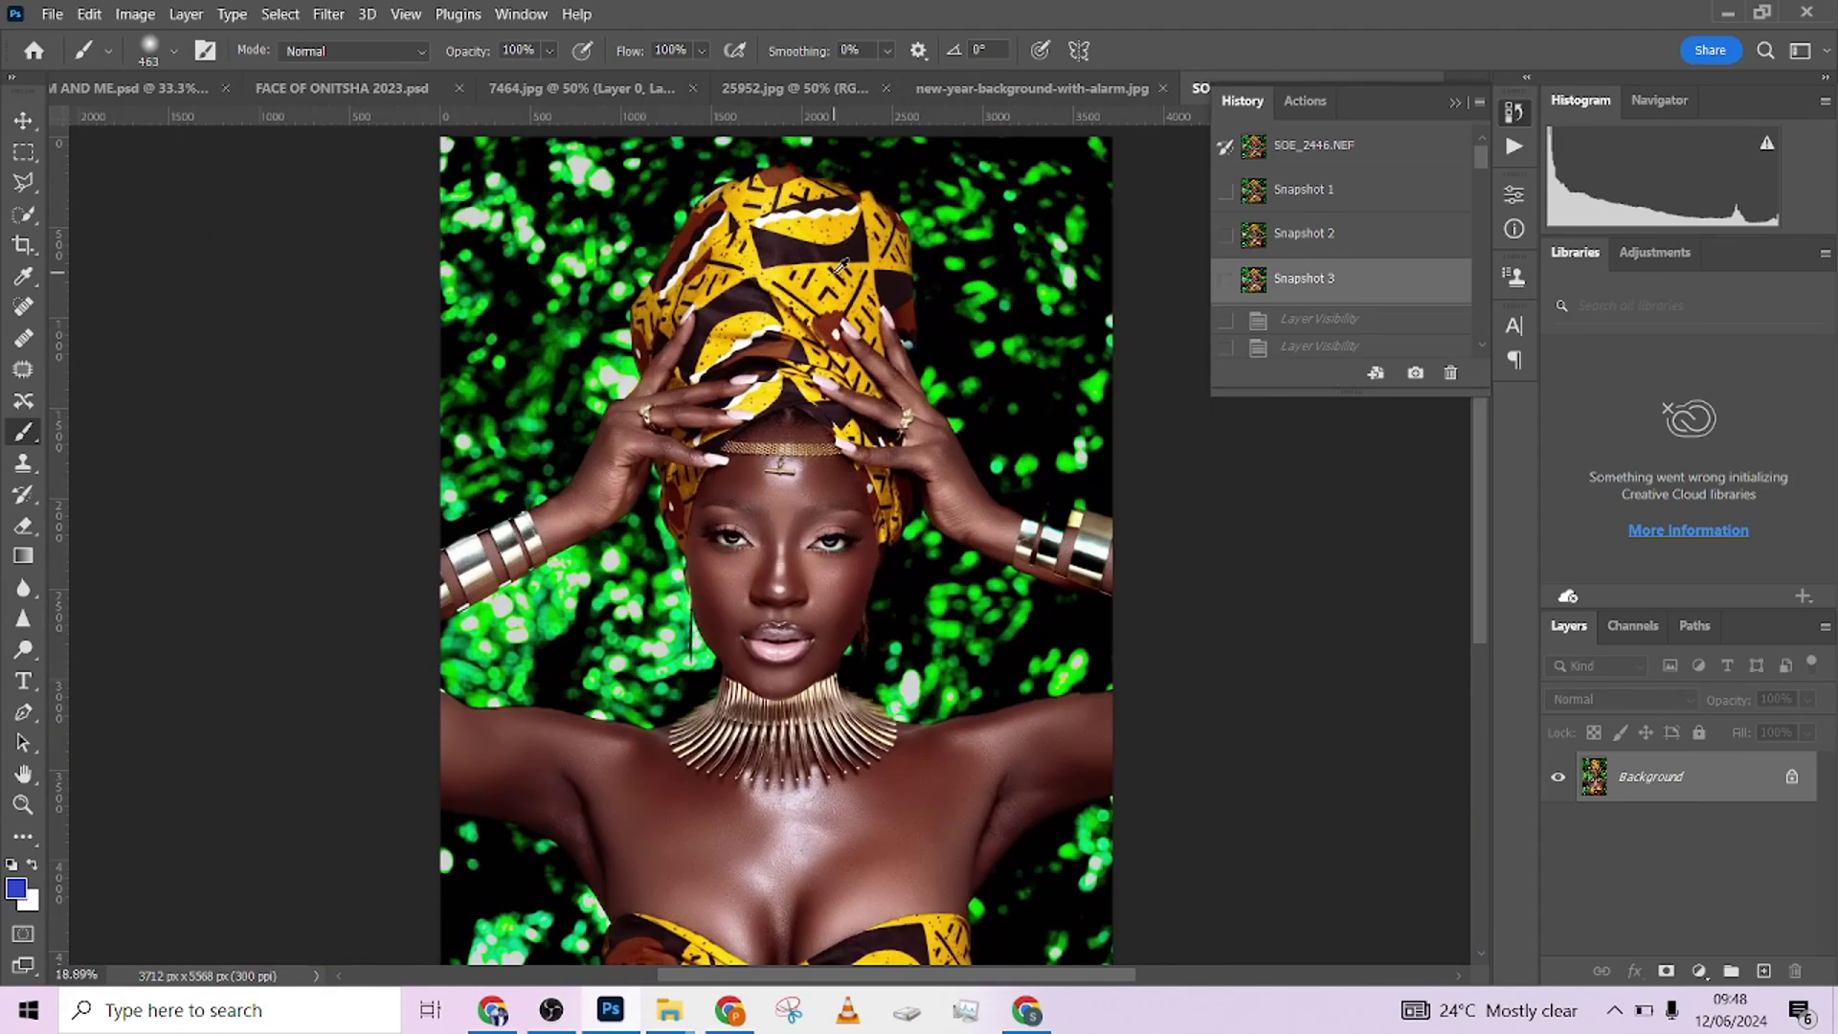
{"action": "scroll", "coordinate": [840, 259], "scroll_direction": "down", "scroll_amount": 3}
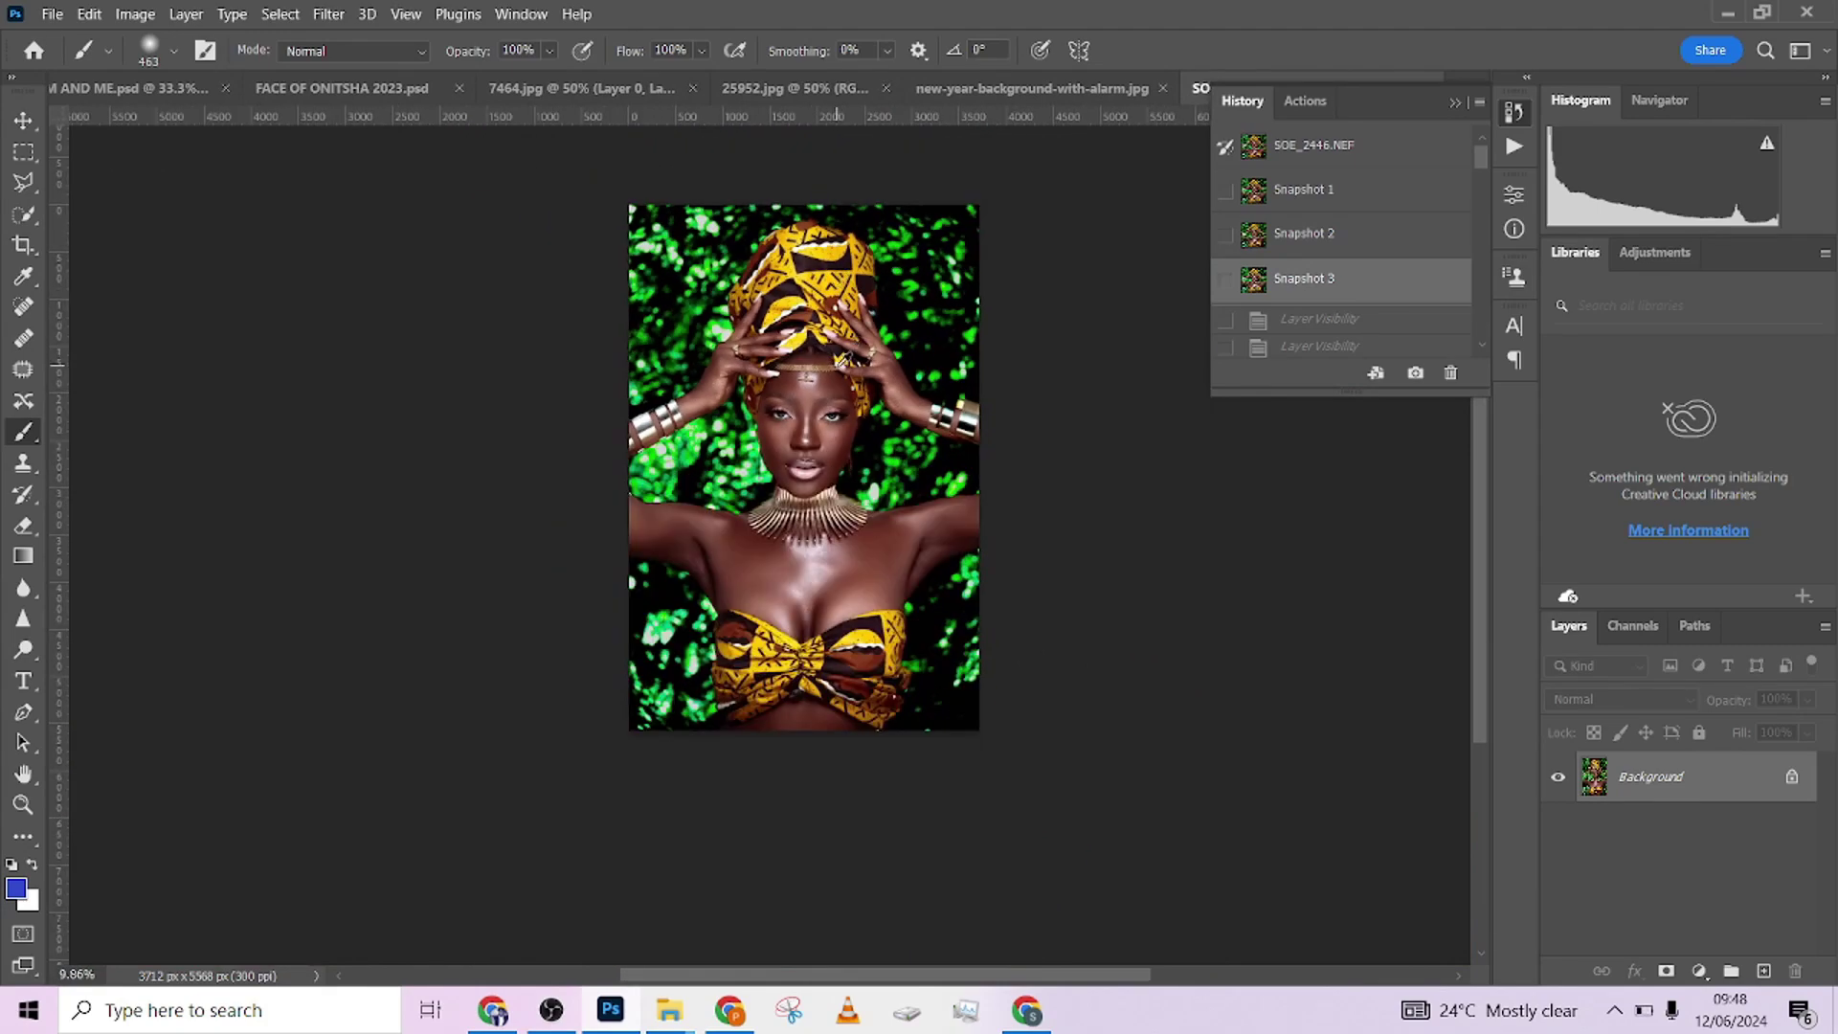
{"action": "scroll", "coordinate": [826, 393], "scroll_direction": "up", "scroll_amount": 10}
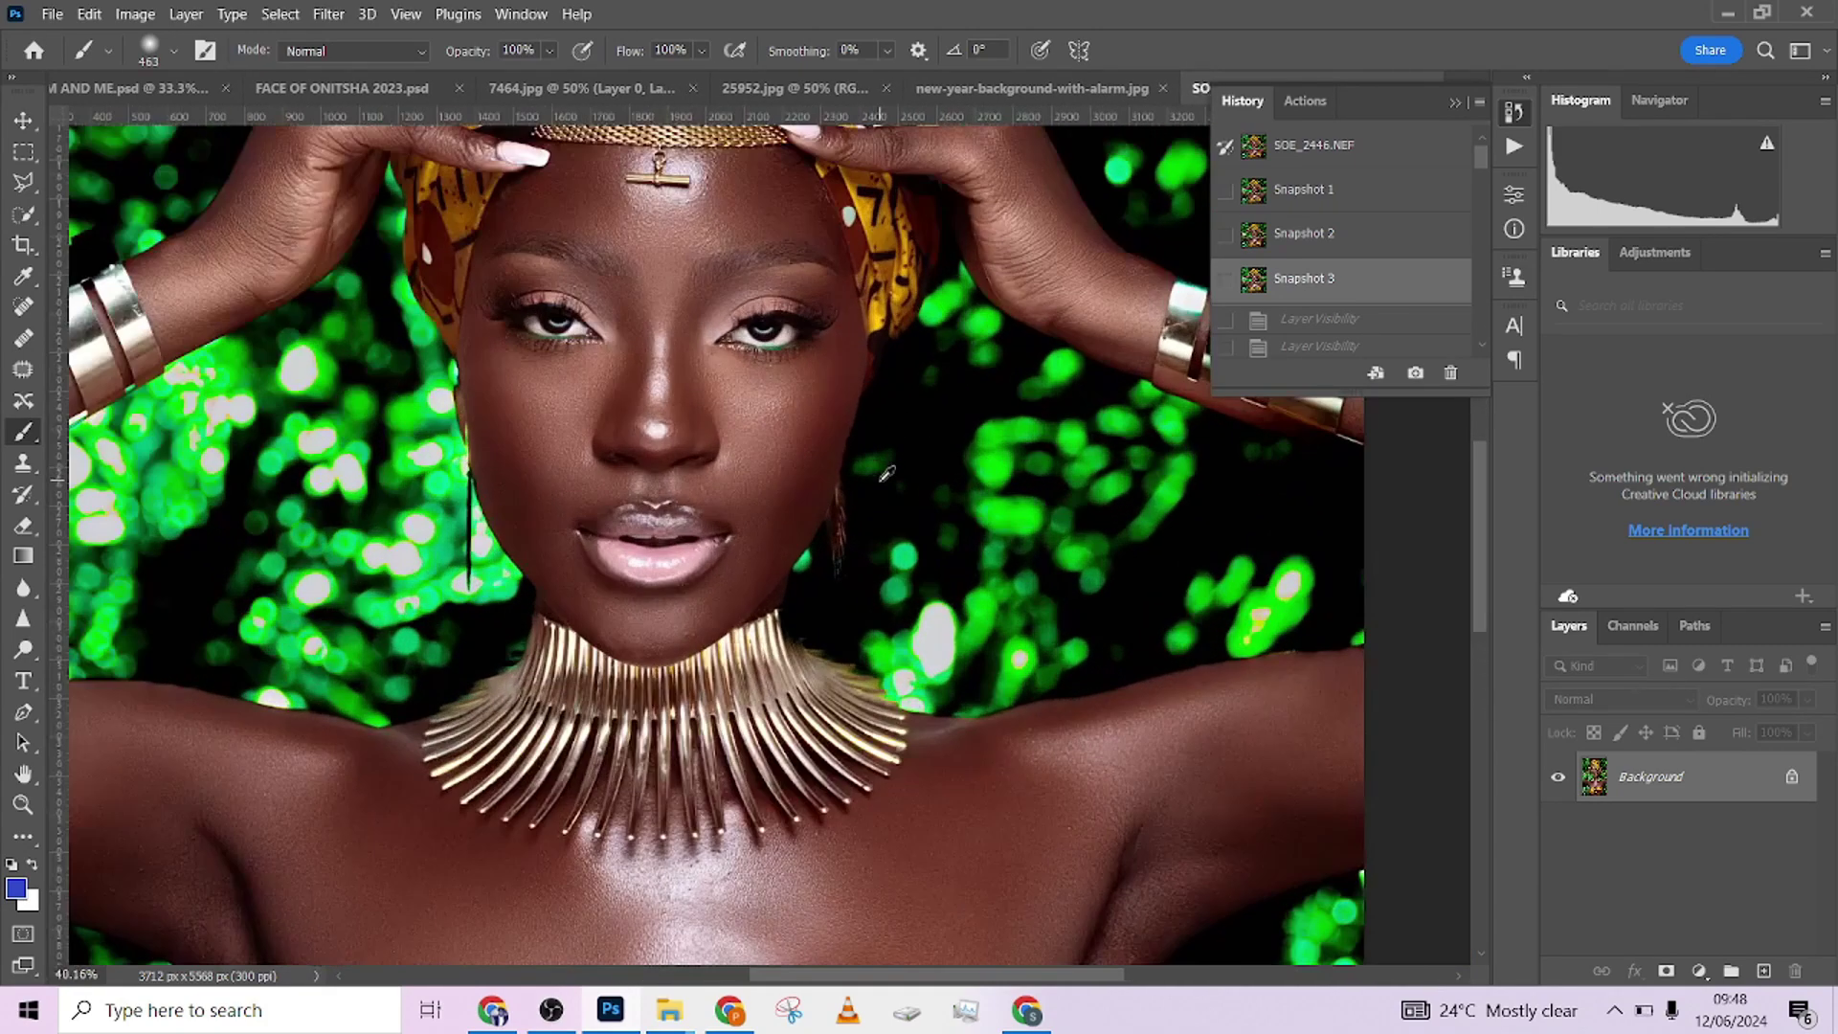
{"action": "scroll", "coordinate": [885, 475], "scroll_direction": "down", "scroll_amount": 7}
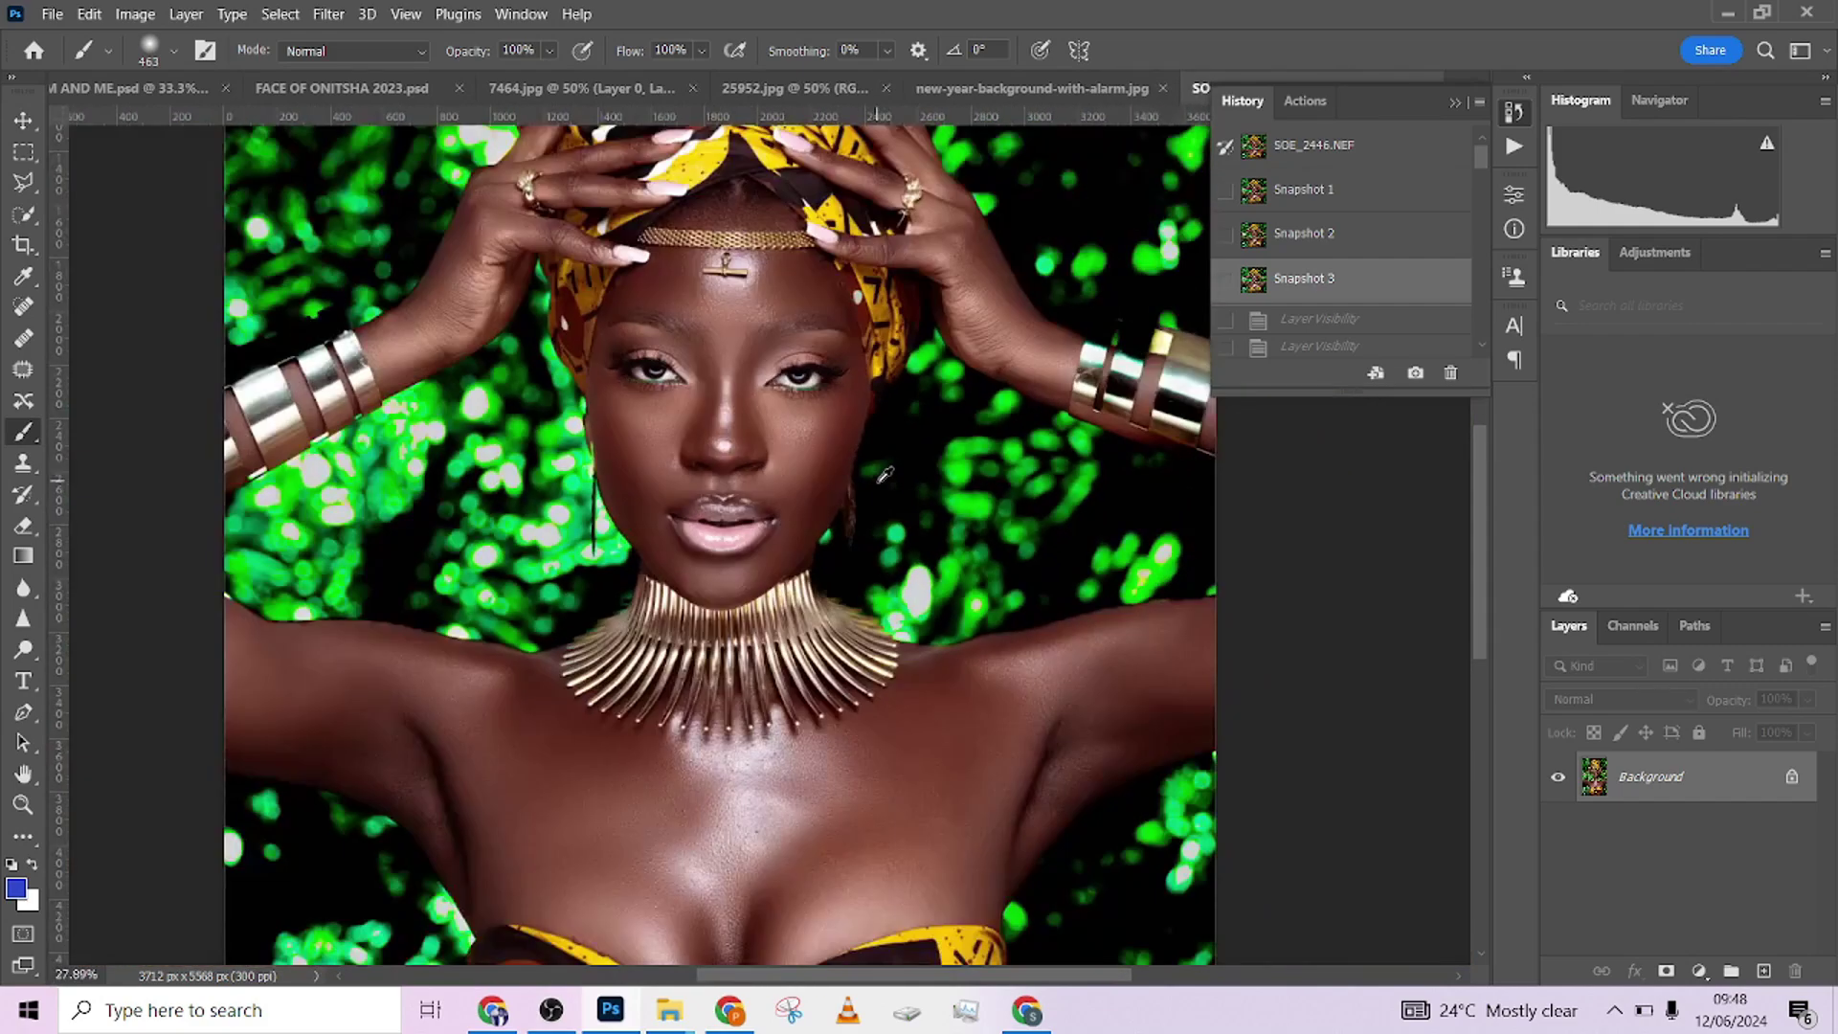